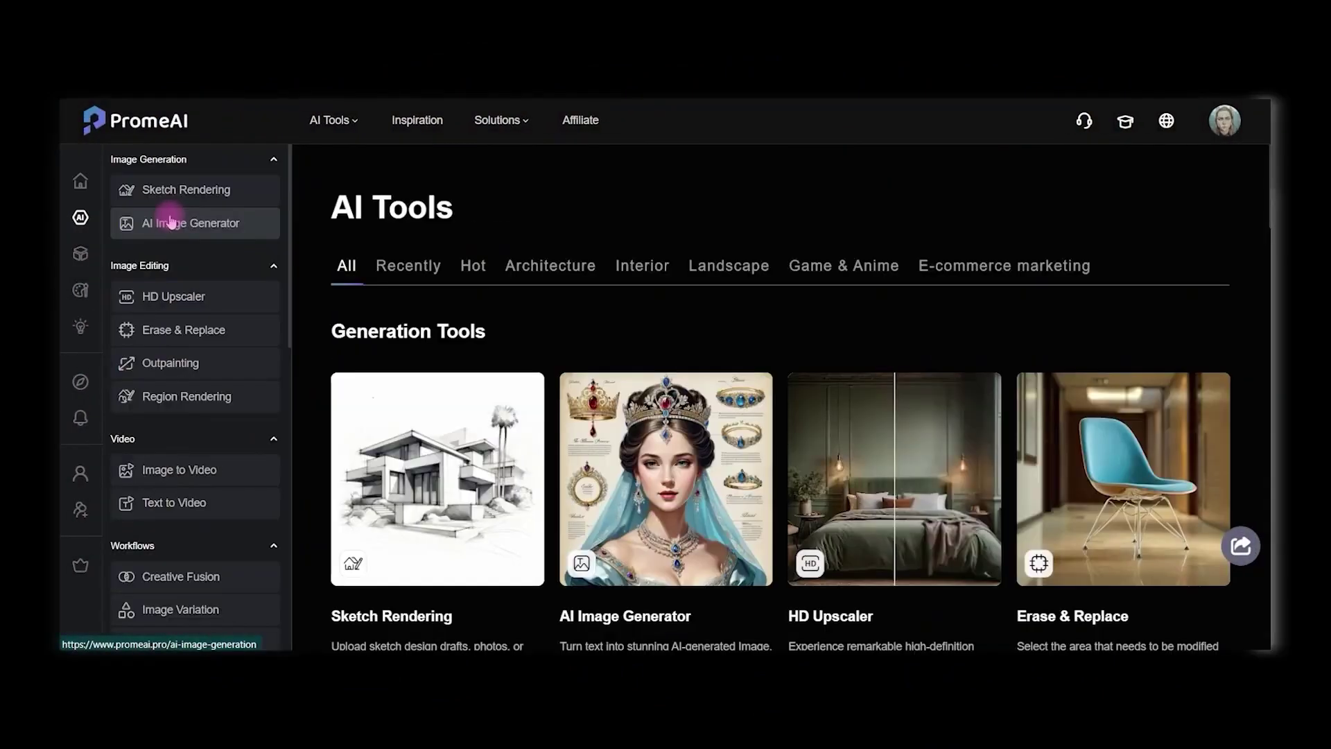
In the Scenario Changer's Generation & History view, upload the garden-path-between-modern-houses photo
{"action": "scroll", "coordinate": [163, 548], "scroll_direction": "down", "scroll_amount": 10}
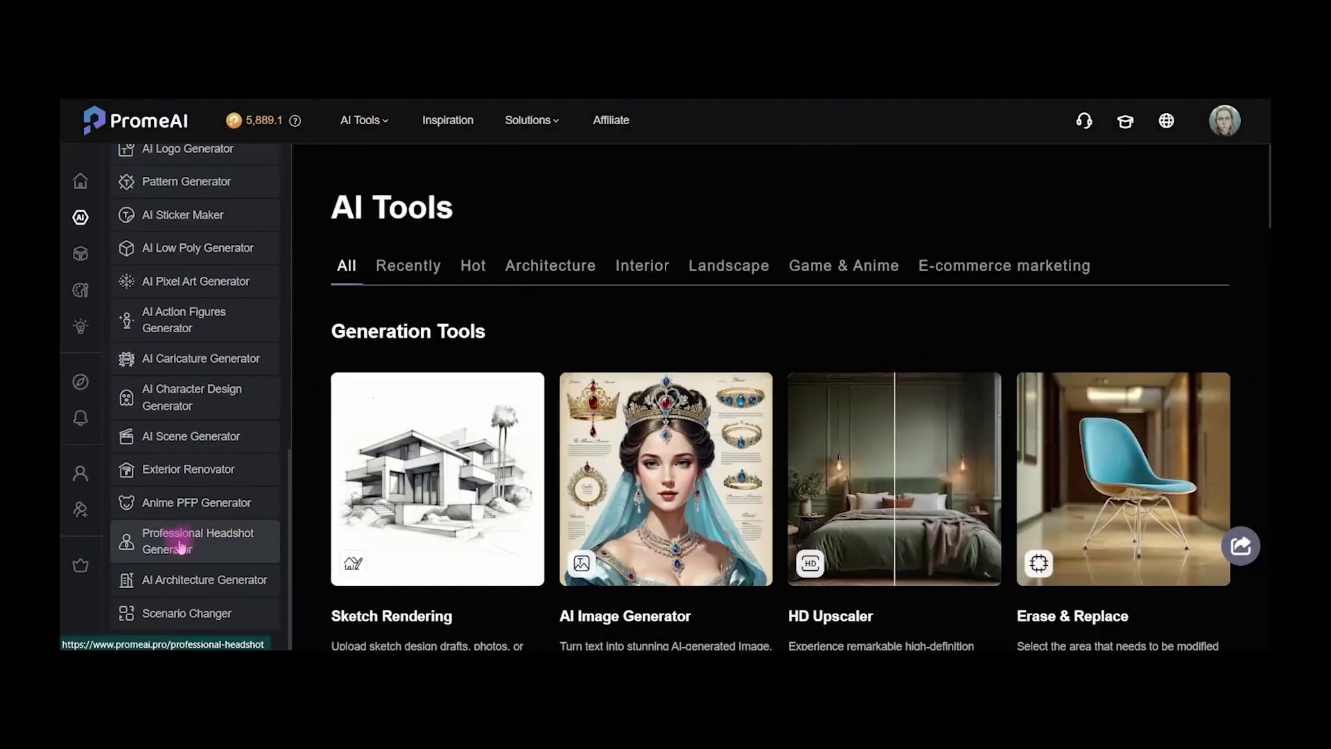
{"action": "left_click", "coordinate": [190, 619]}
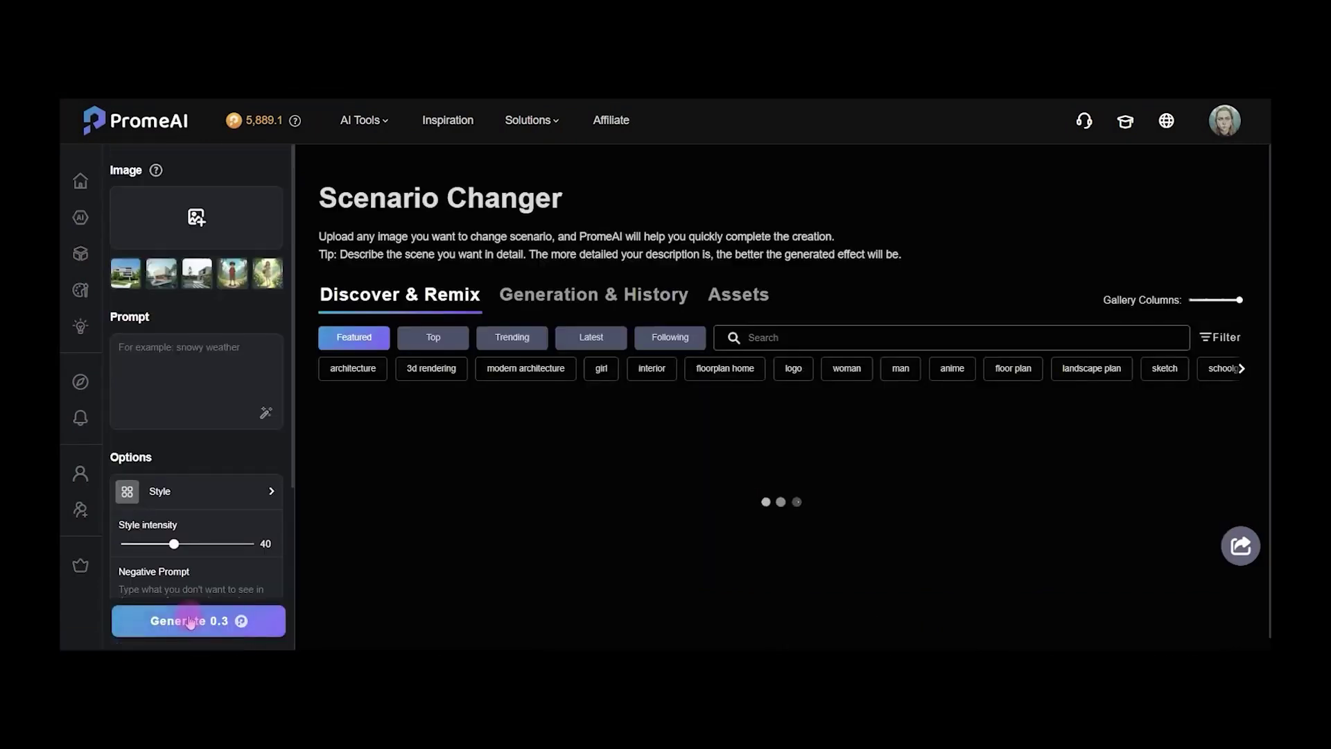
{"action": "left_click", "coordinate": [598, 302]}
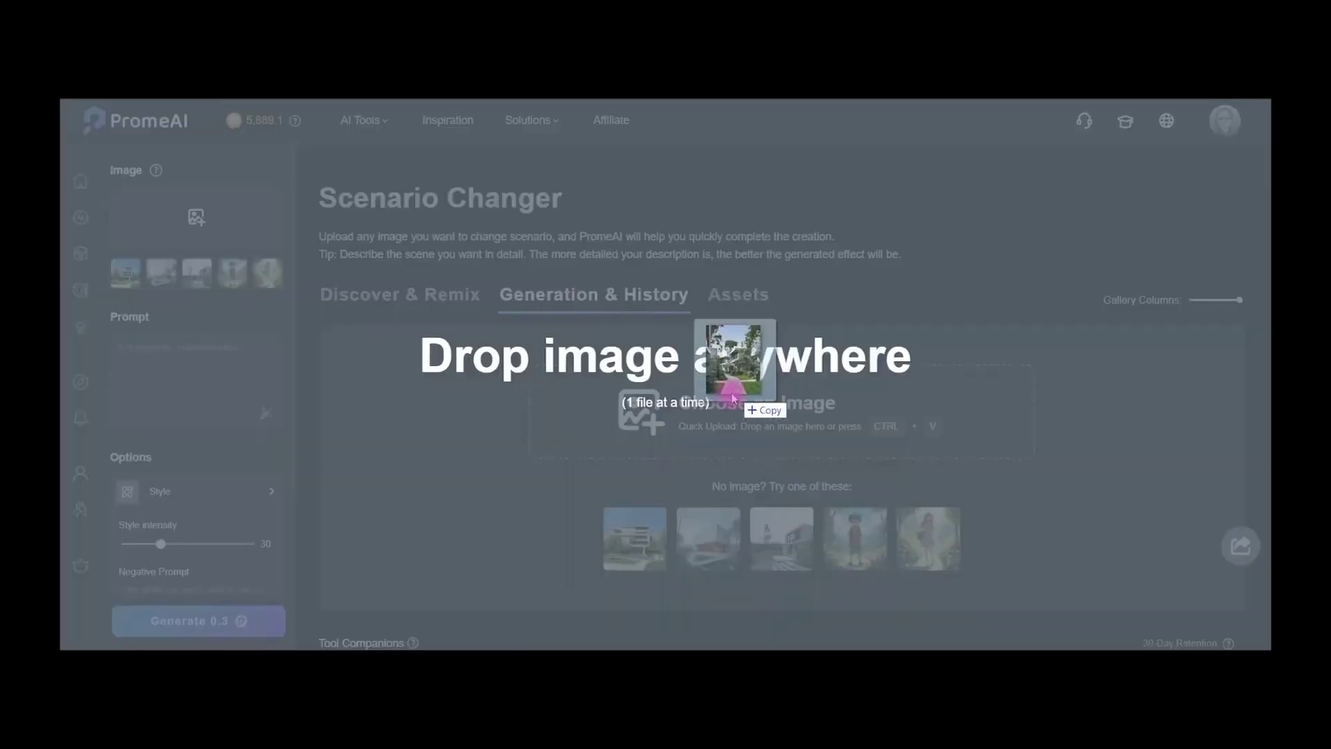
{"action": "left_click_drag", "start_coordinate": [728, 401], "coordinate": [642, 425]}
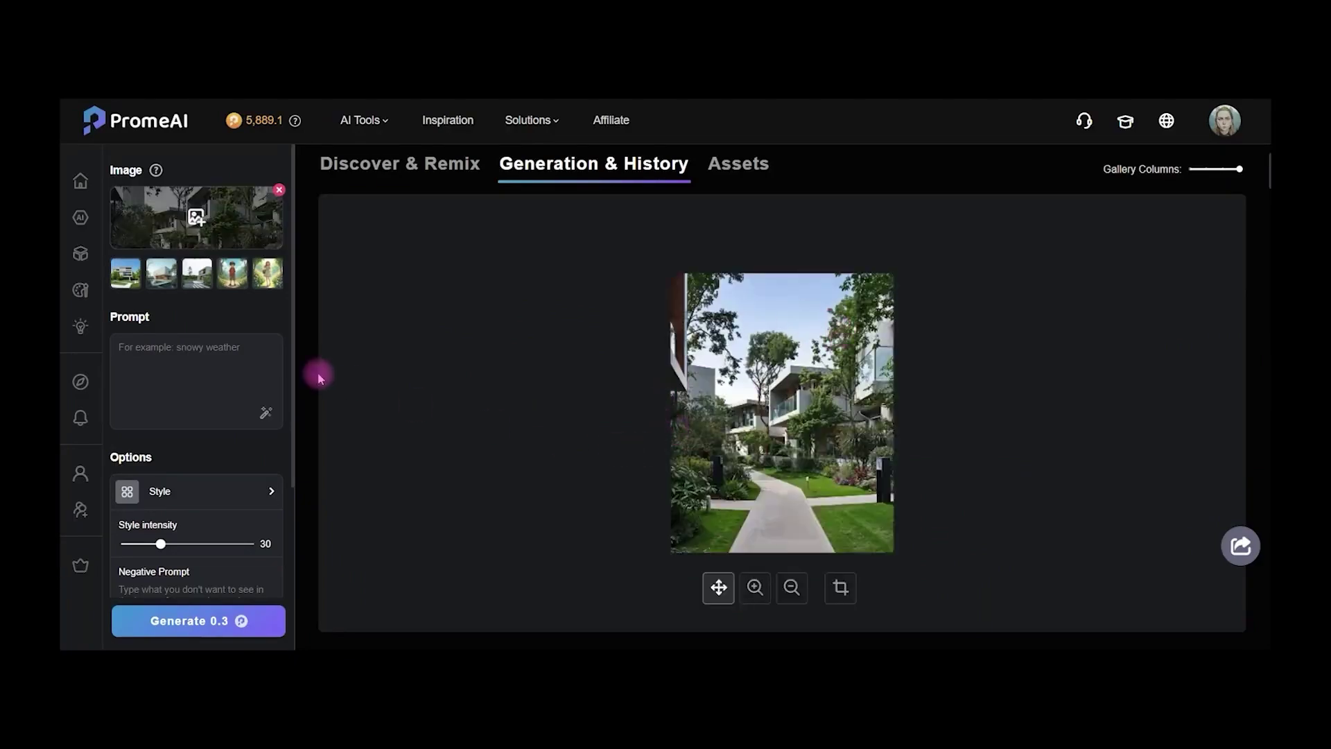
Browse the Season, Weather and Time presets, pick Weather > Moderate Rain, and set style intensity to 25
{"action": "left_click", "coordinate": [141, 354]}
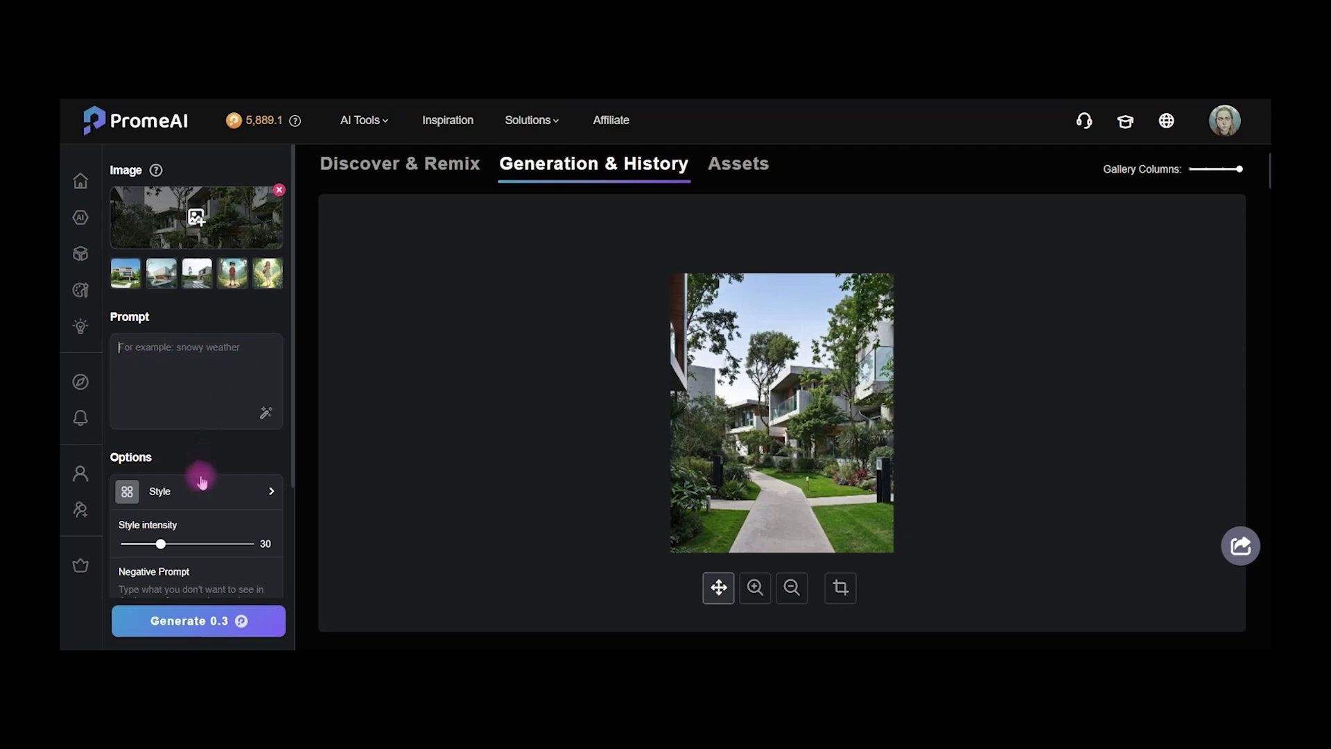
{"action": "scroll", "coordinate": [201, 475], "scroll_direction": "down", "scroll_amount": 4}
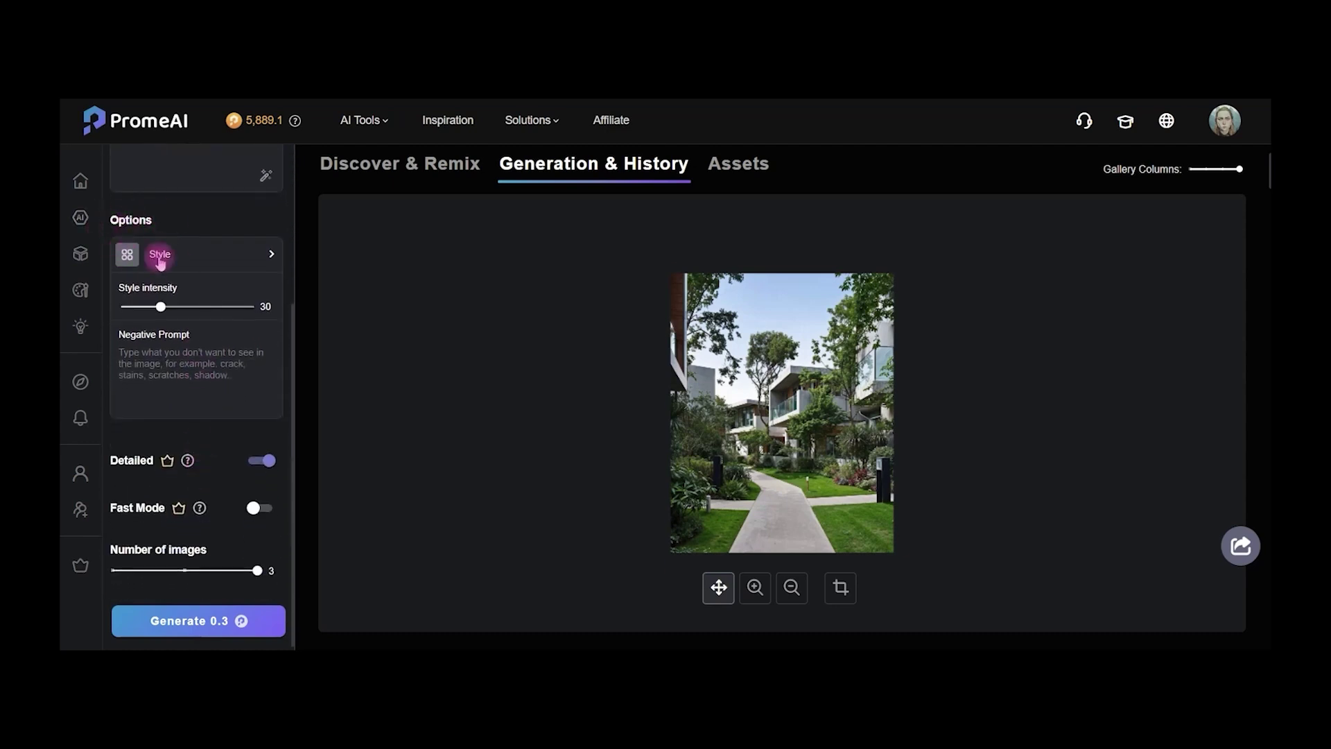
{"action": "left_click", "coordinate": [174, 260]}
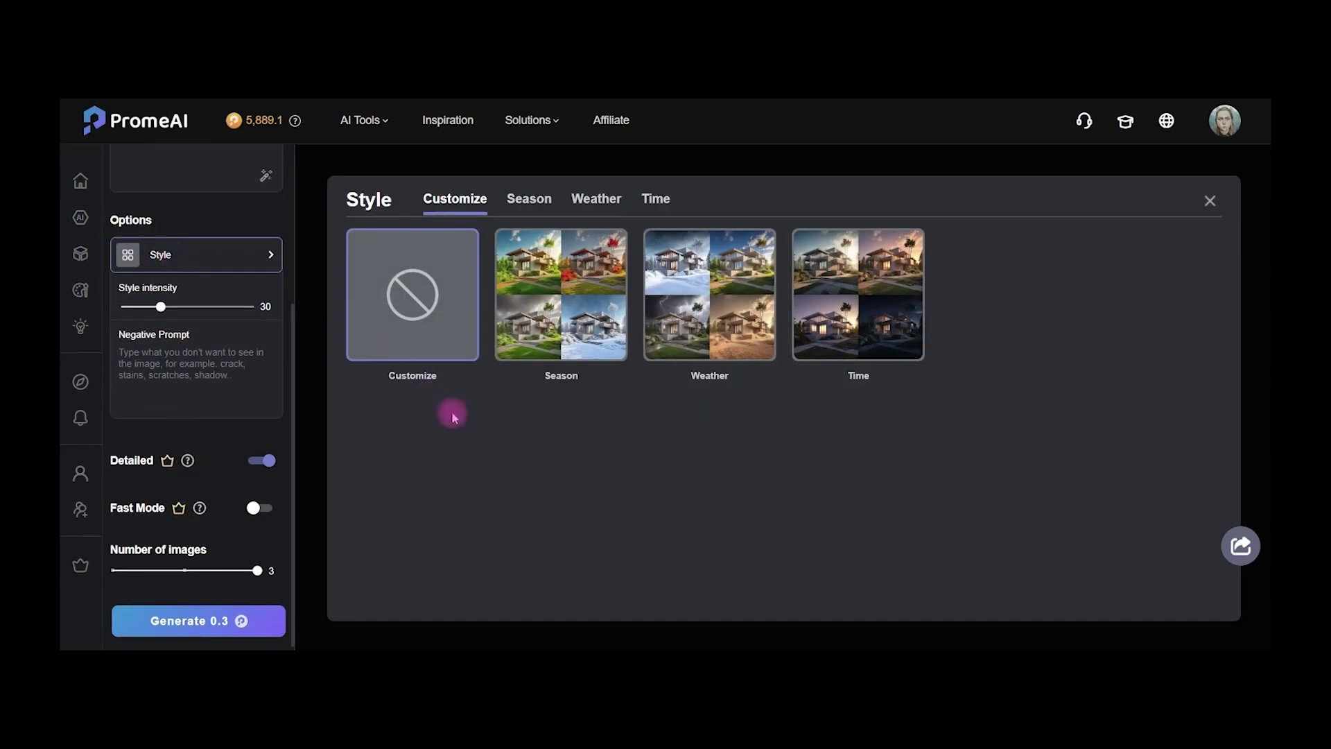
{"action": "left_click", "coordinate": [572, 263]}
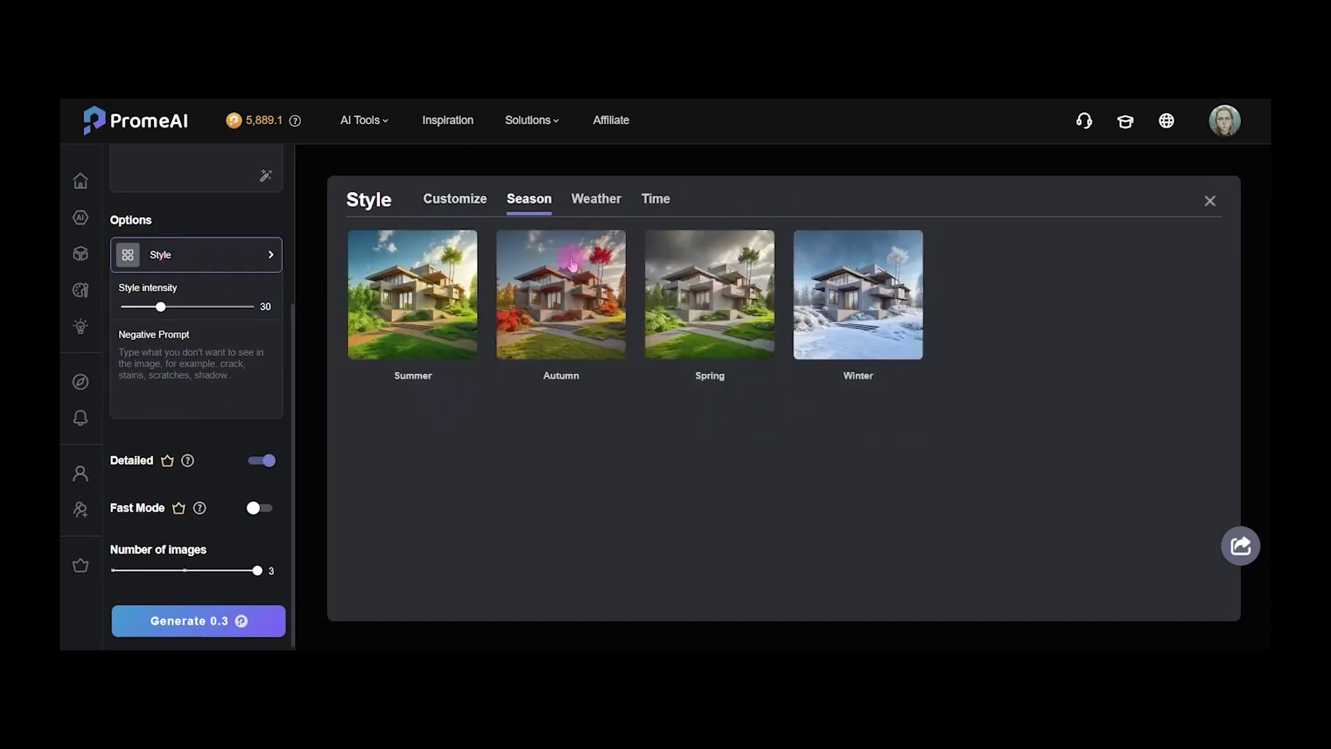
{"action": "left_click", "coordinate": [601, 208]}
{"action": "left_click", "coordinate": [662, 206]}
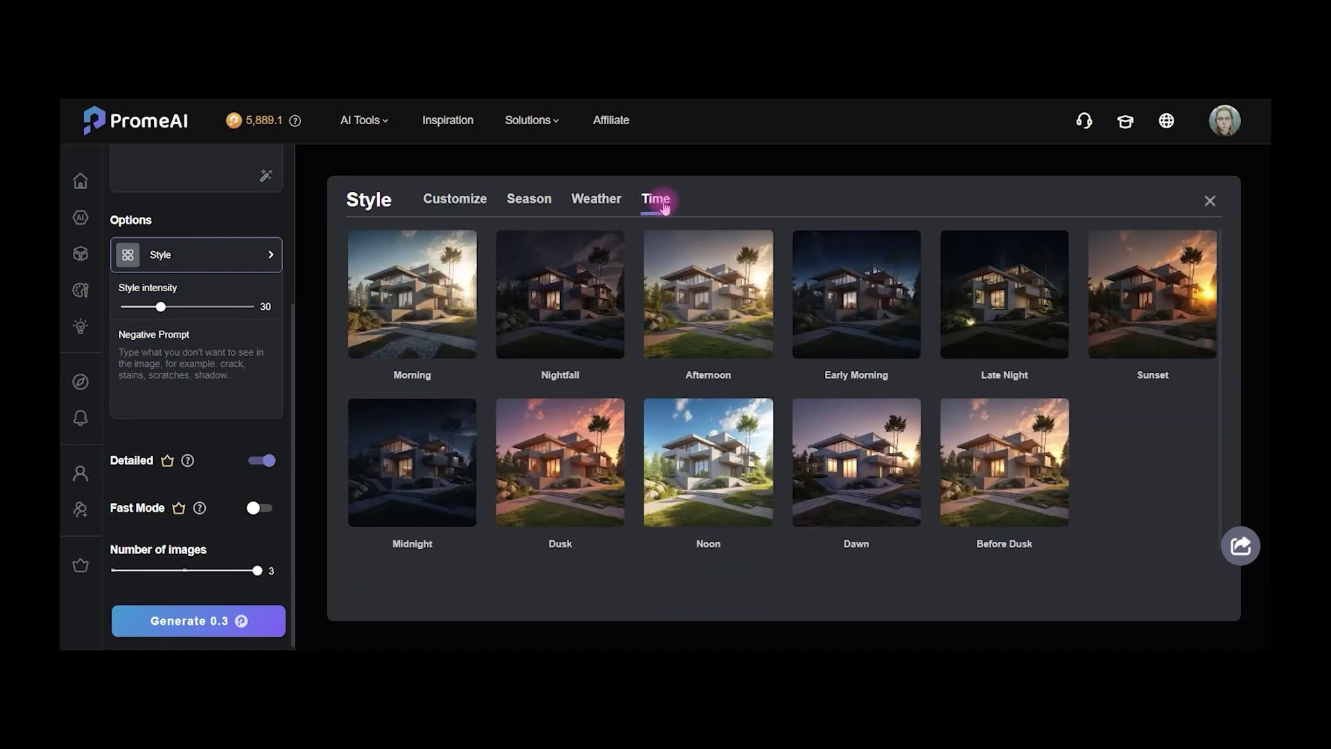
{"action": "left_click", "coordinate": [609, 205]}
{"action": "left_click", "coordinate": [732, 531]}
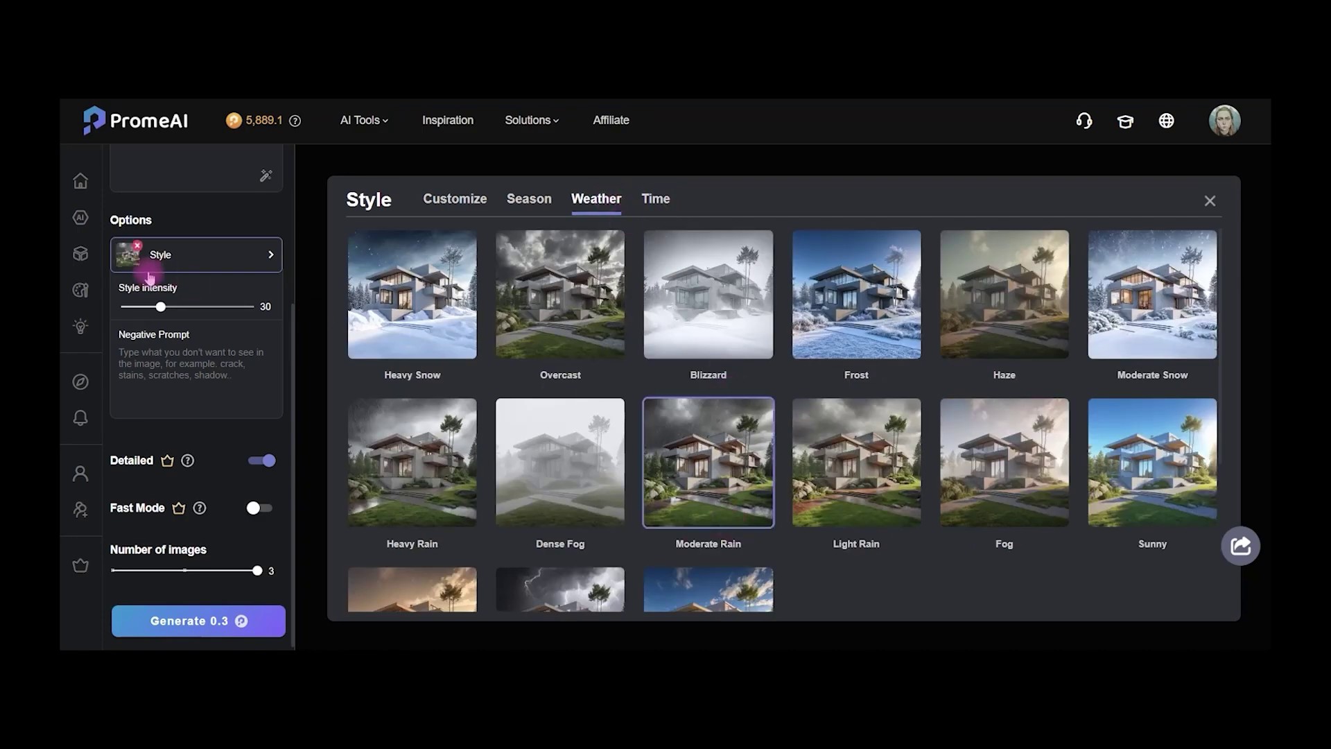
{"action": "left_click", "coordinate": [163, 310]}
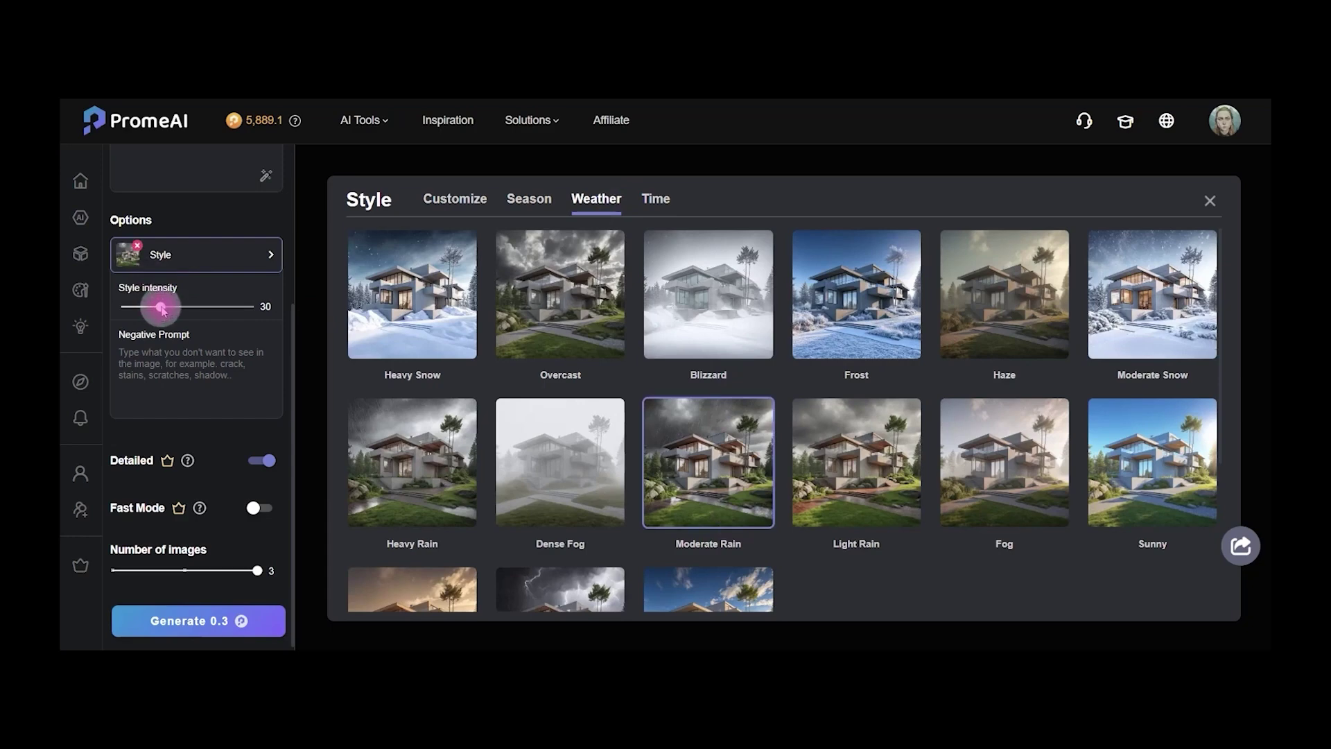
{"action": "left_click_drag", "start_coordinate": [162, 310], "coordinate": [156, 312]}
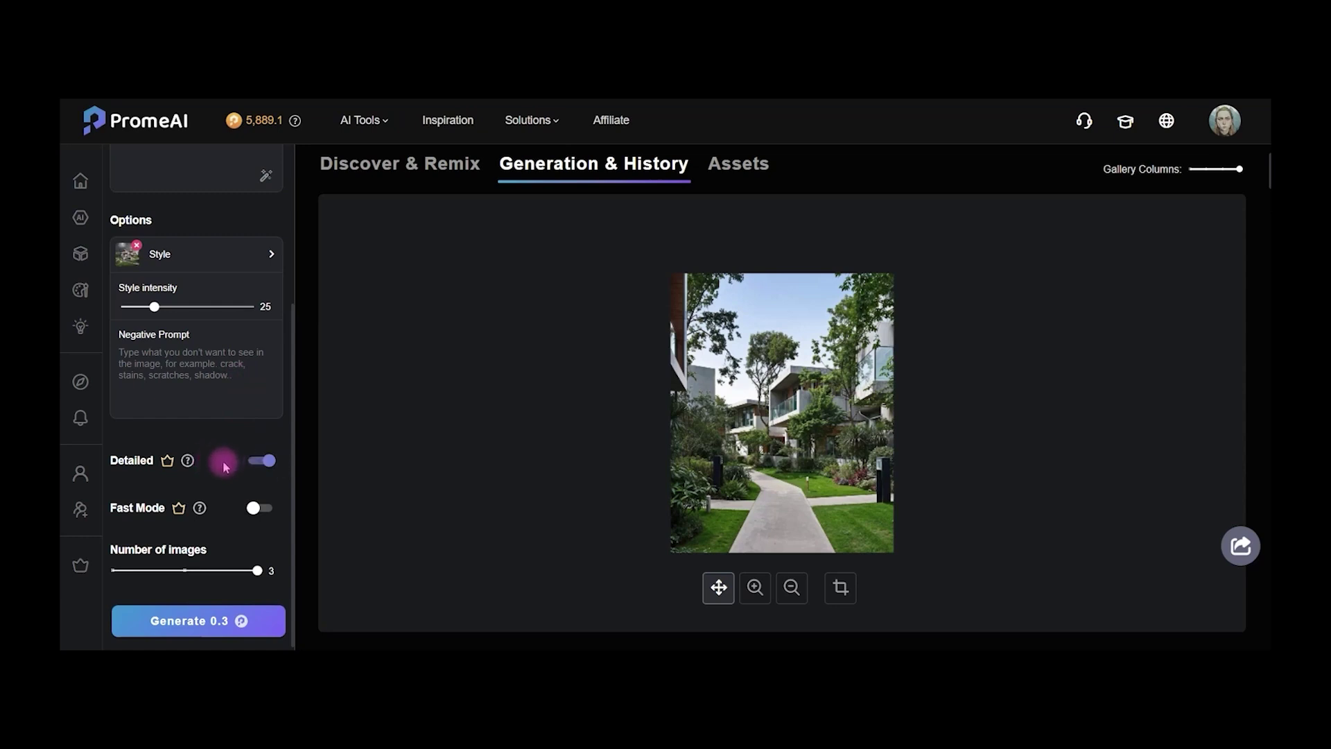
Generate three Moderate Rain versions of the garden path photo in Detailed mode
{"action": "mouse_move", "coordinate": [186, 465]}
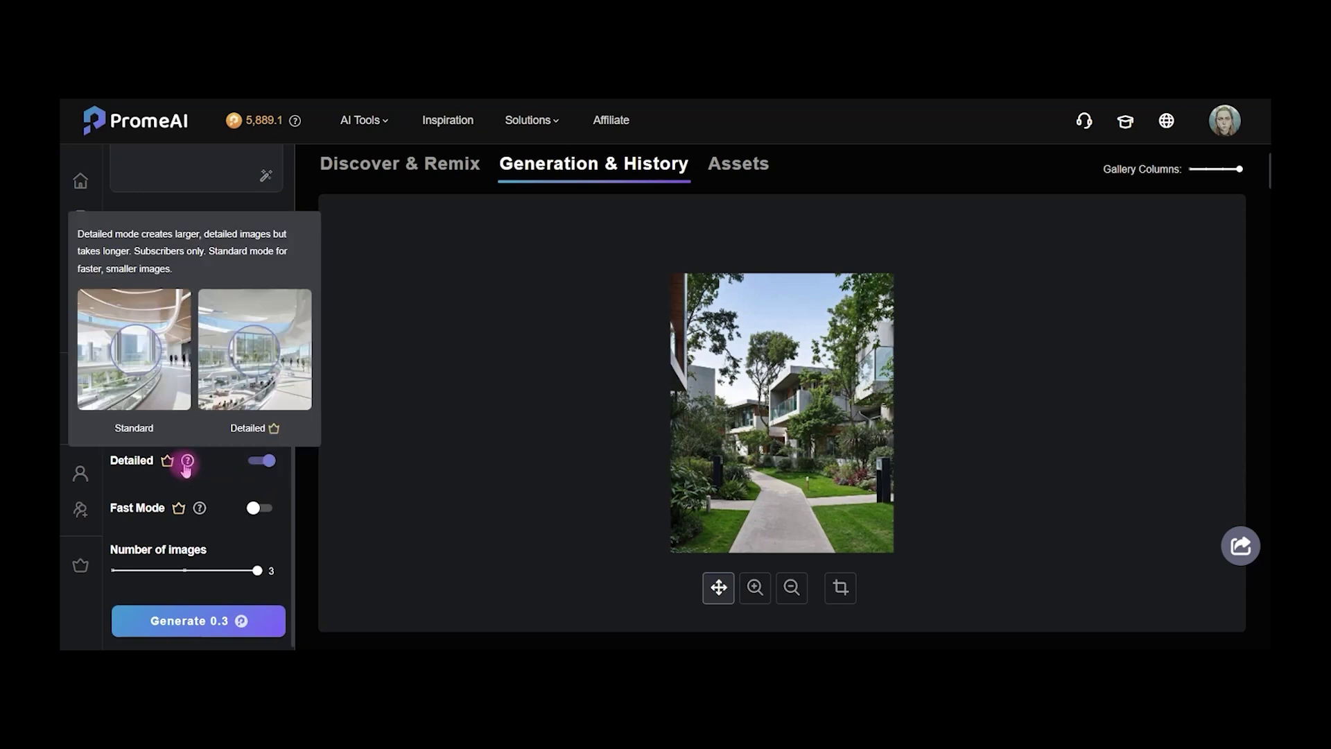
{"action": "scroll", "coordinate": [187, 471], "scroll_direction": "down", "scroll_amount": 1}
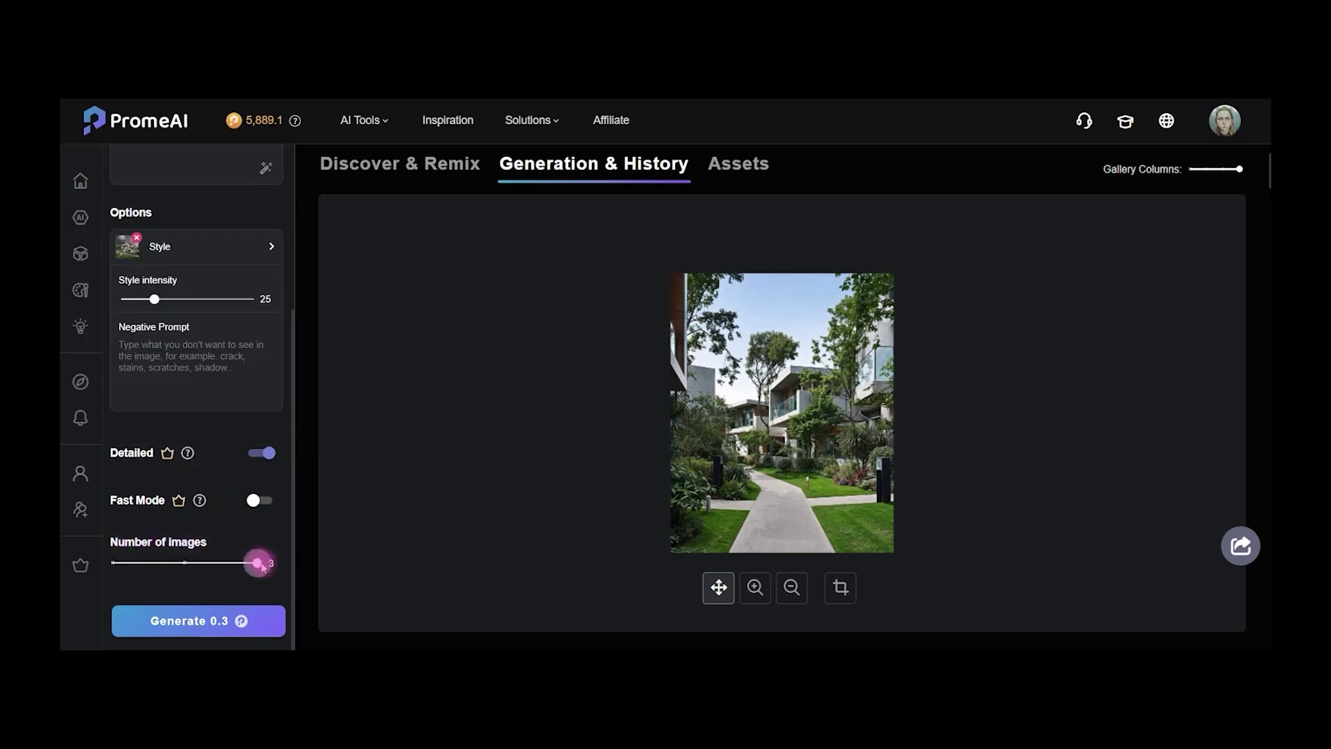
{"action": "left_click_drag", "start_coordinate": [257, 563], "coordinate": [275, 569]}
{"action": "left_click", "coordinate": [208, 628]}
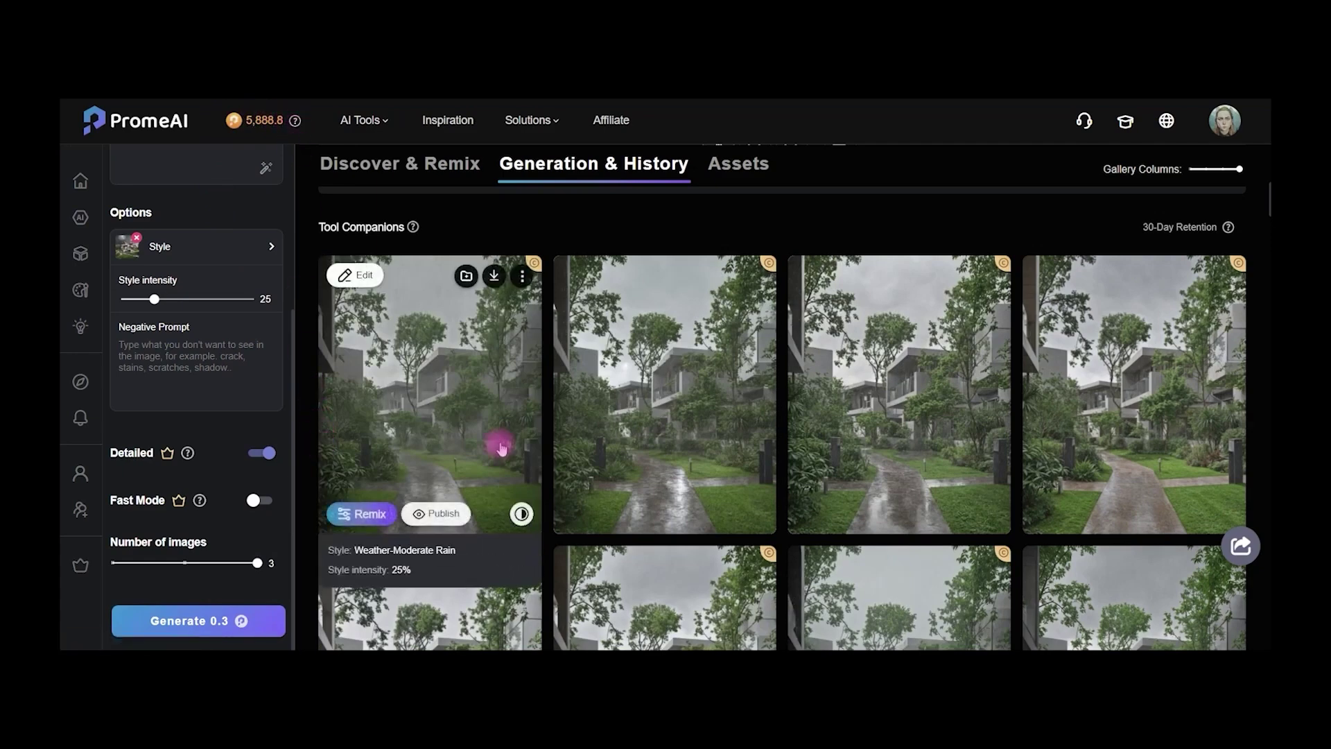
Compare the first rainy result against the original with the Before/After slider, then close the viewer
{"action": "mouse_move", "coordinate": [699, 441]}
{"action": "mouse_move", "coordinate": [920, 441]}
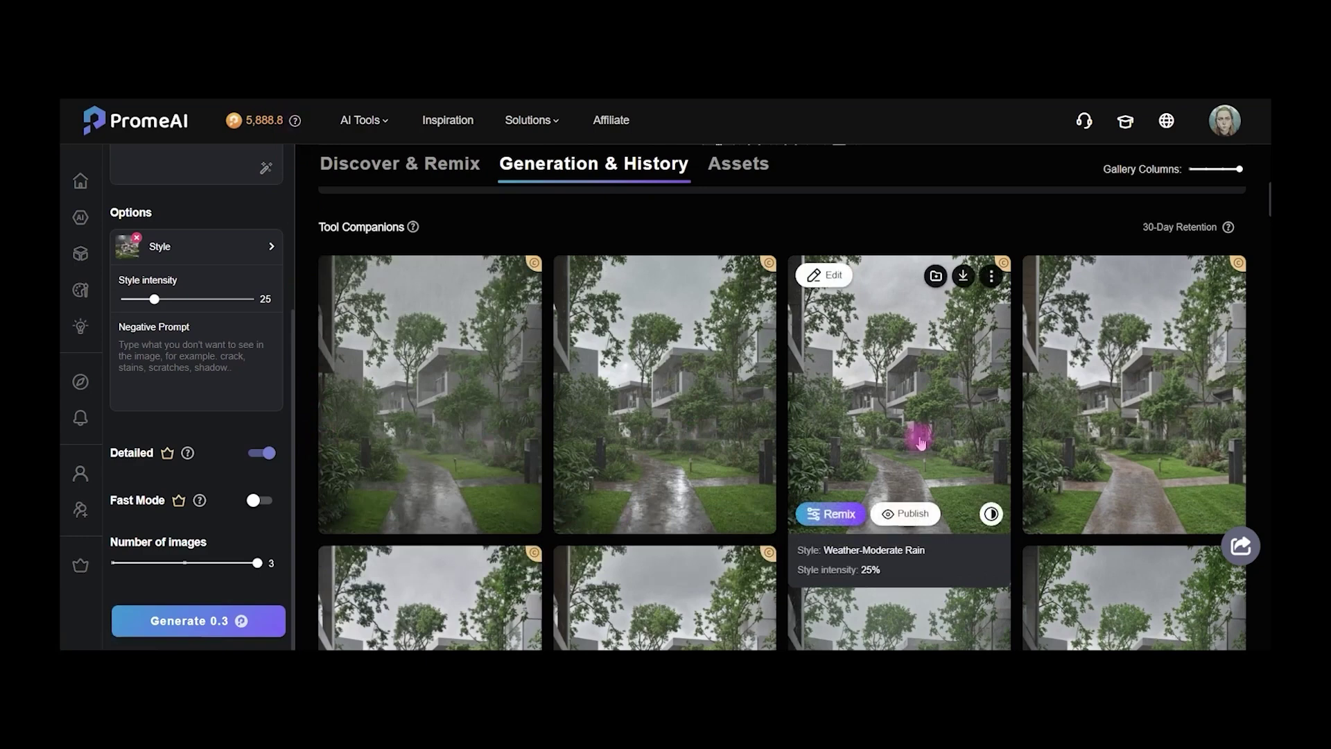
{"action": "left_click", "coordinate": [464, 412]}
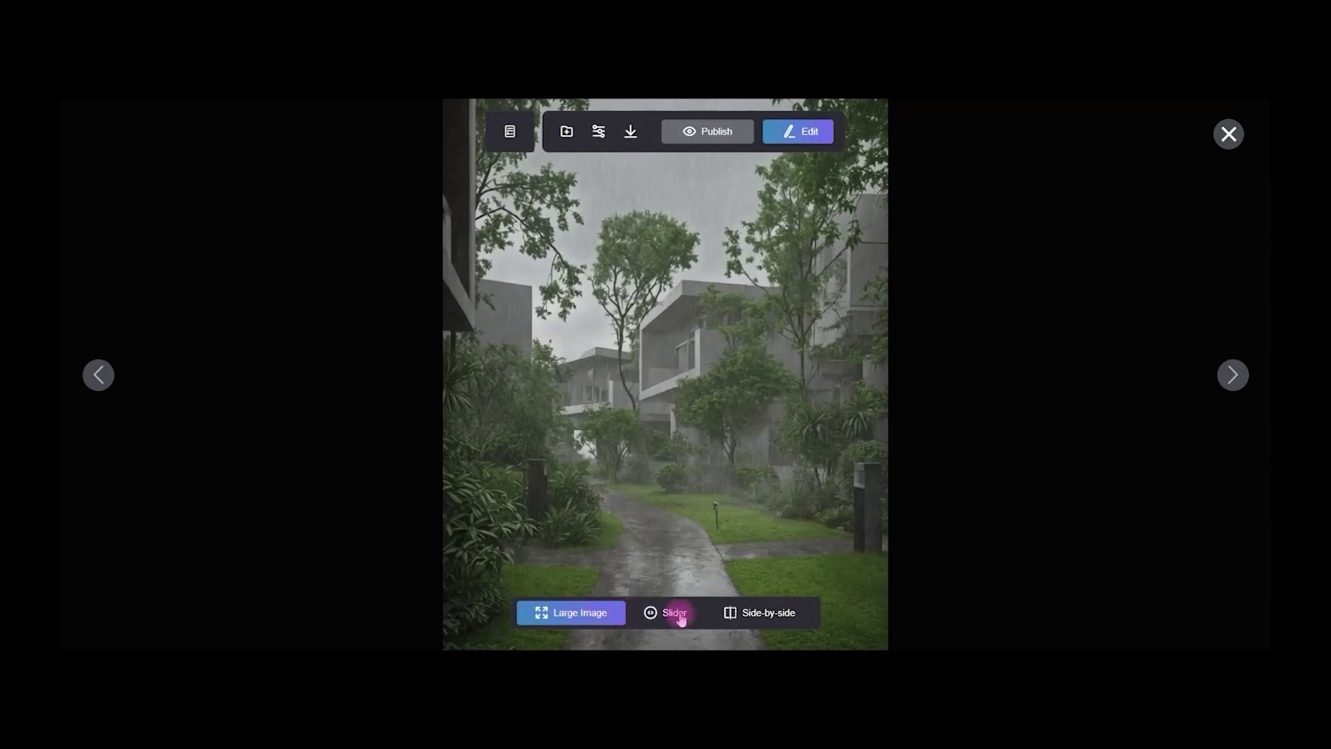
{"action": "left_click", "coordinate": [675, 614]}
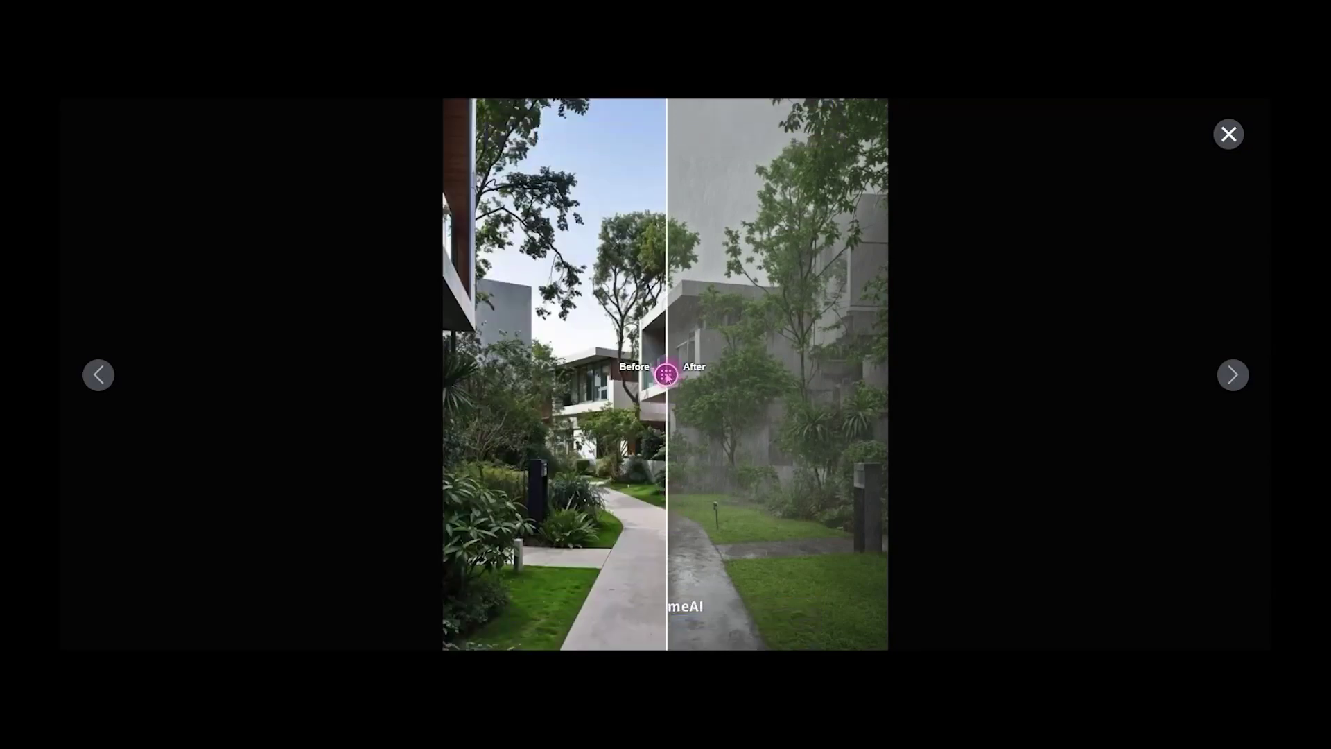
{"action": "left_click_drag", "start_coordinate": [669, 375], "coordinate": [427, 425]}
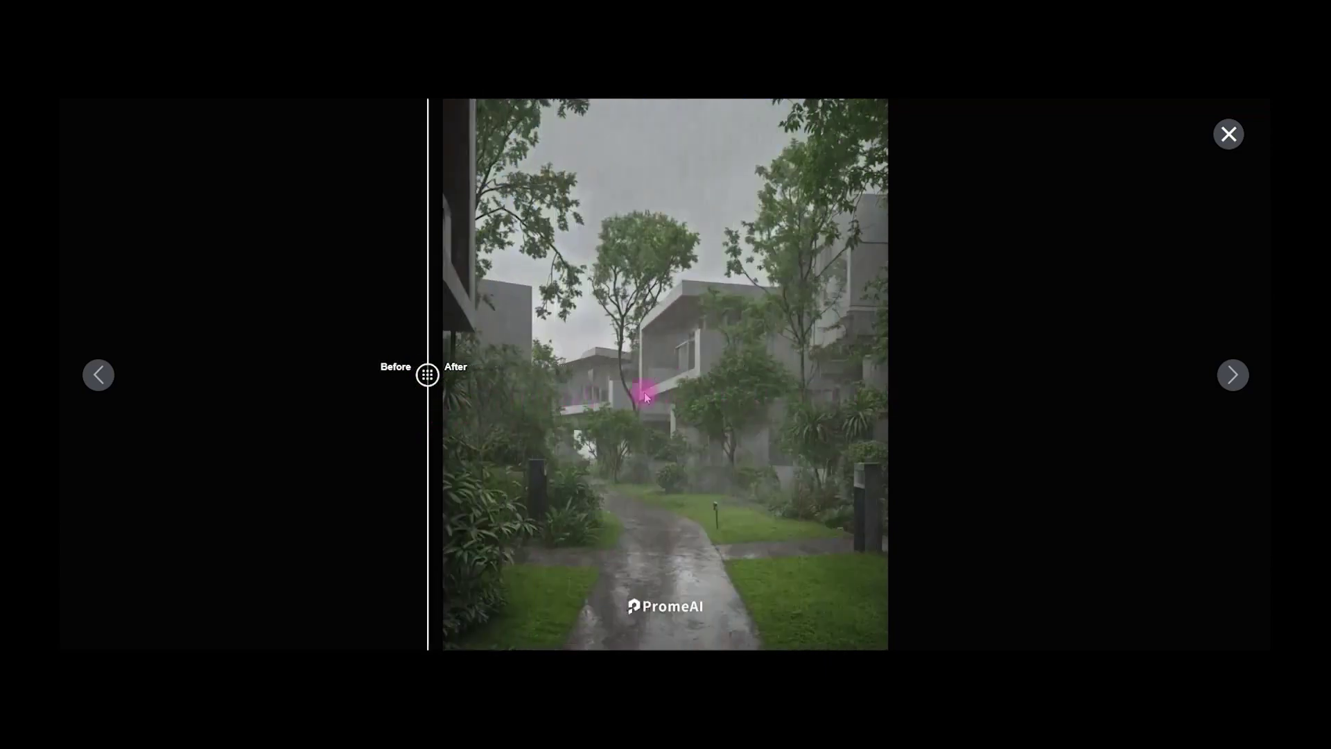
{"action": "left_click", "coordinate": [1227, 135]}
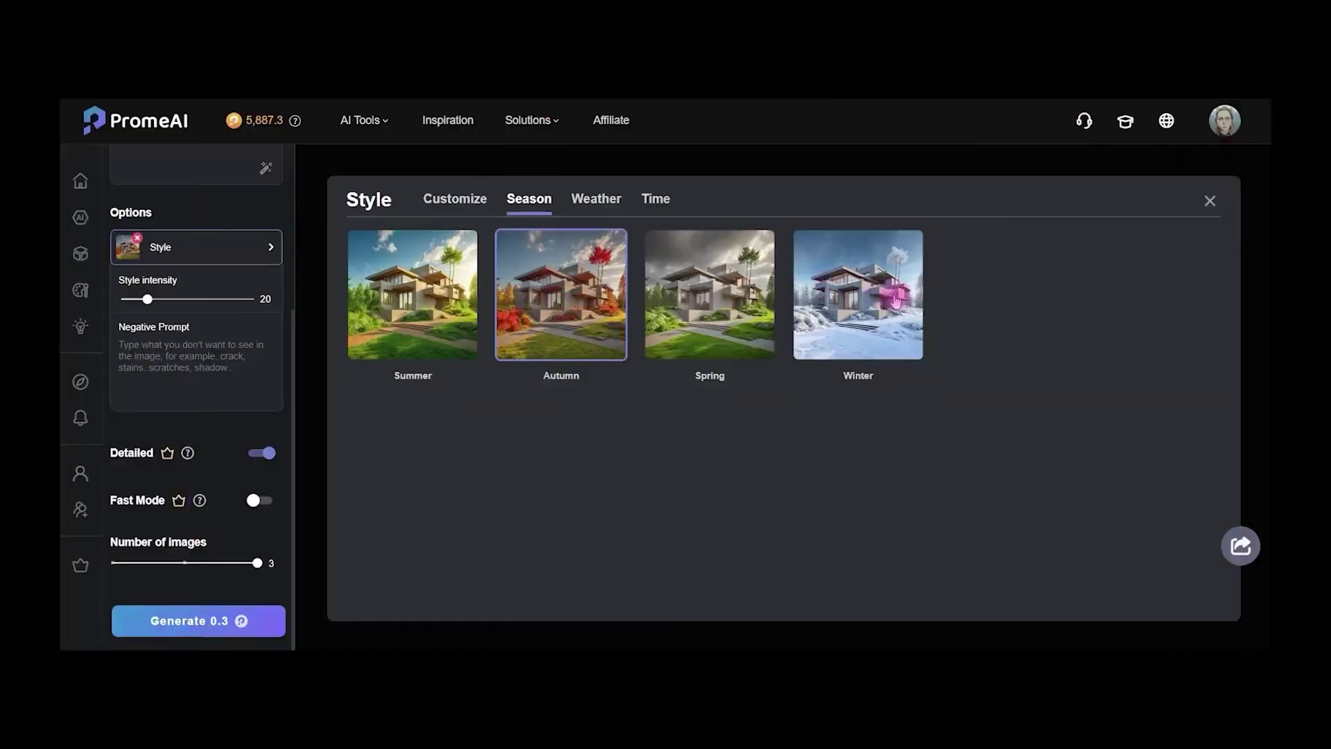
Switch the attached style to Time > Midnight
{"action": "left_click", "coordinate": [653, 199]}
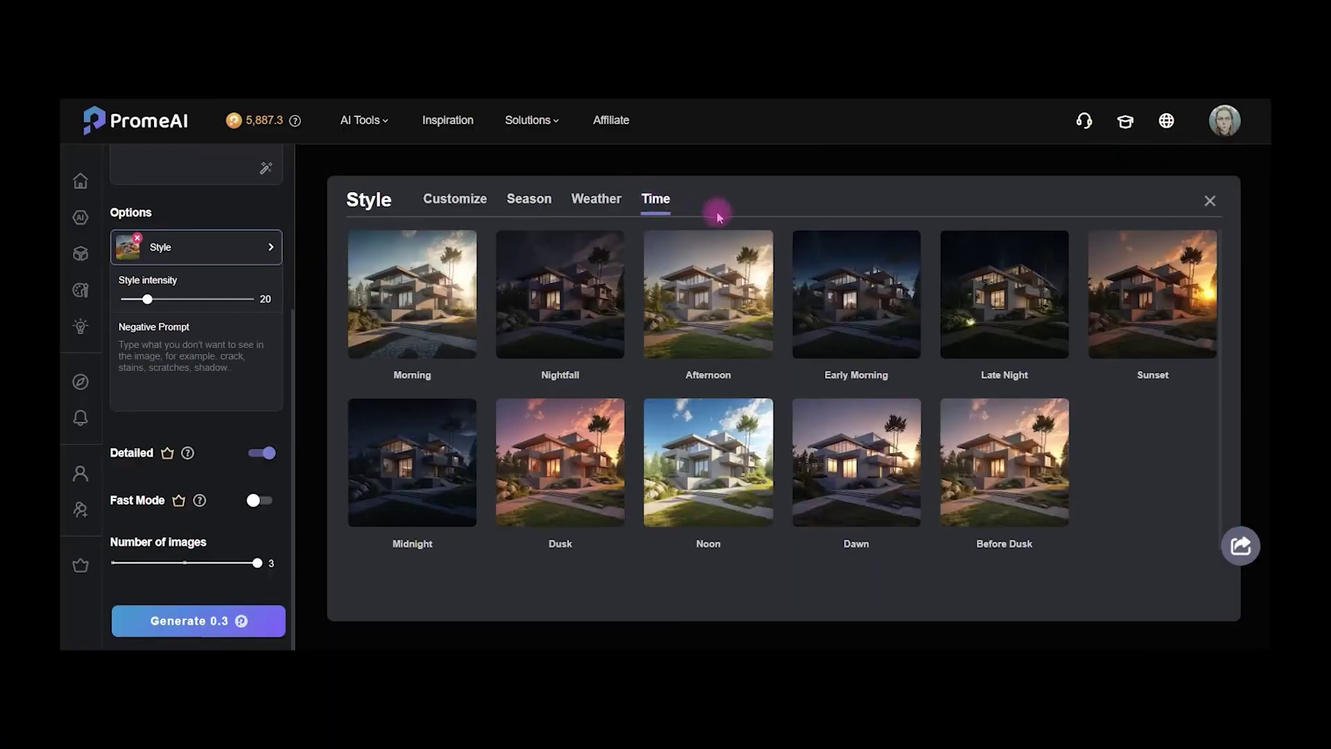
{"action": "left_click", "coordinate": [429, 504]}
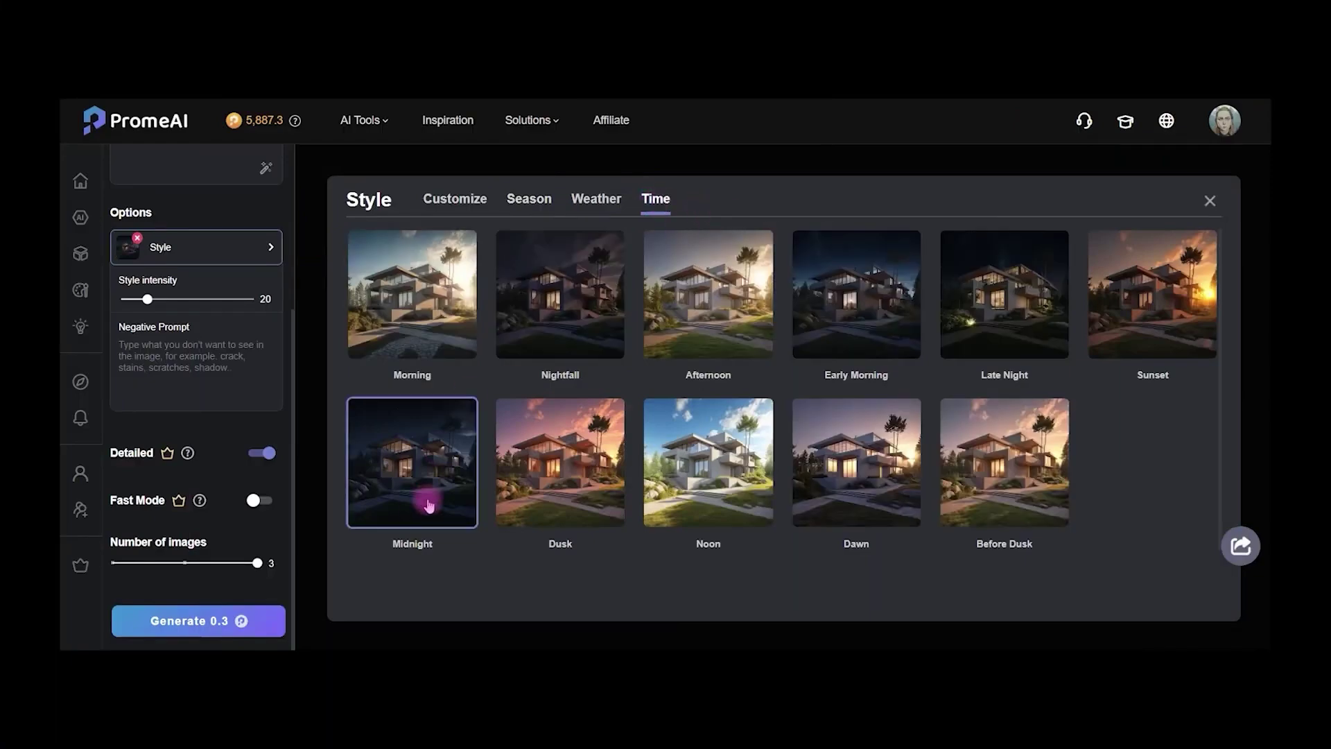
{"action": "left_click", "coordinate": [1210, 201]}
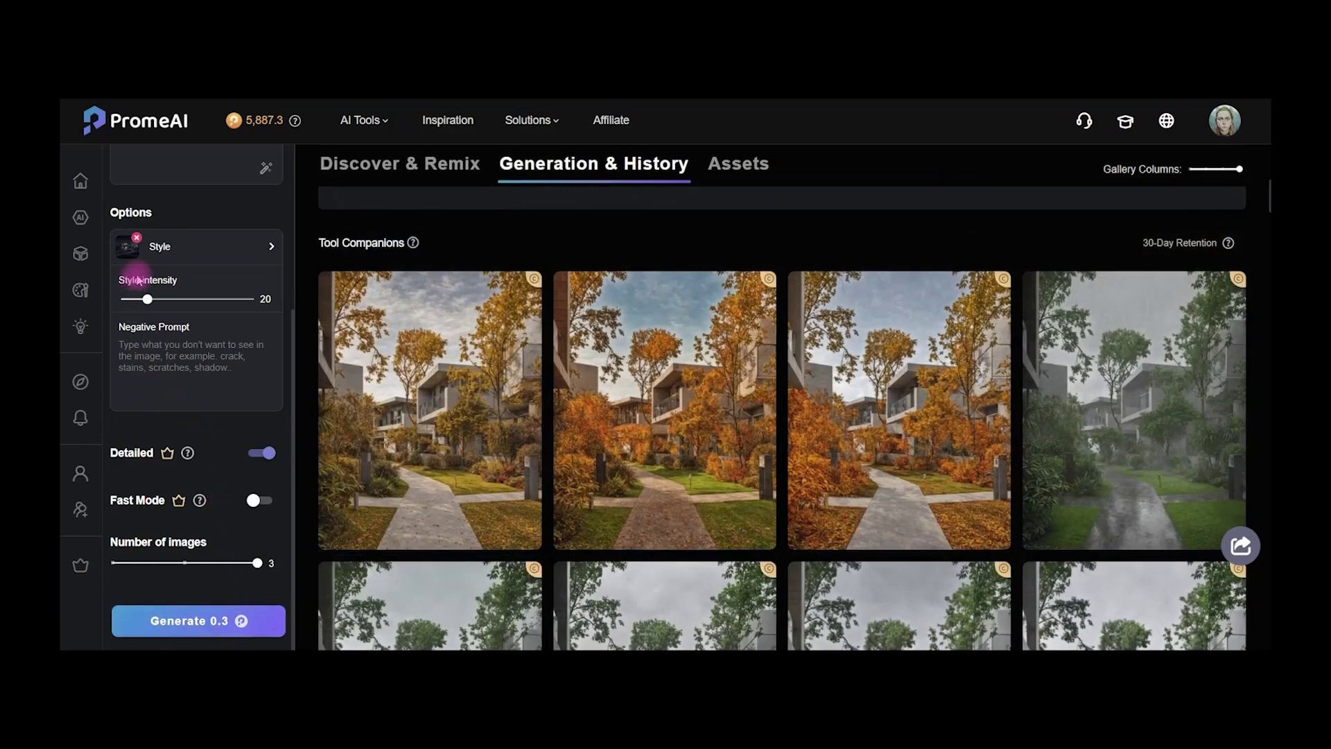
Generate the midnight versions at style intensity 25
{"action": "left_click_drag", "start_coordinate": [148, 300], "coordinate": [156, 300]}
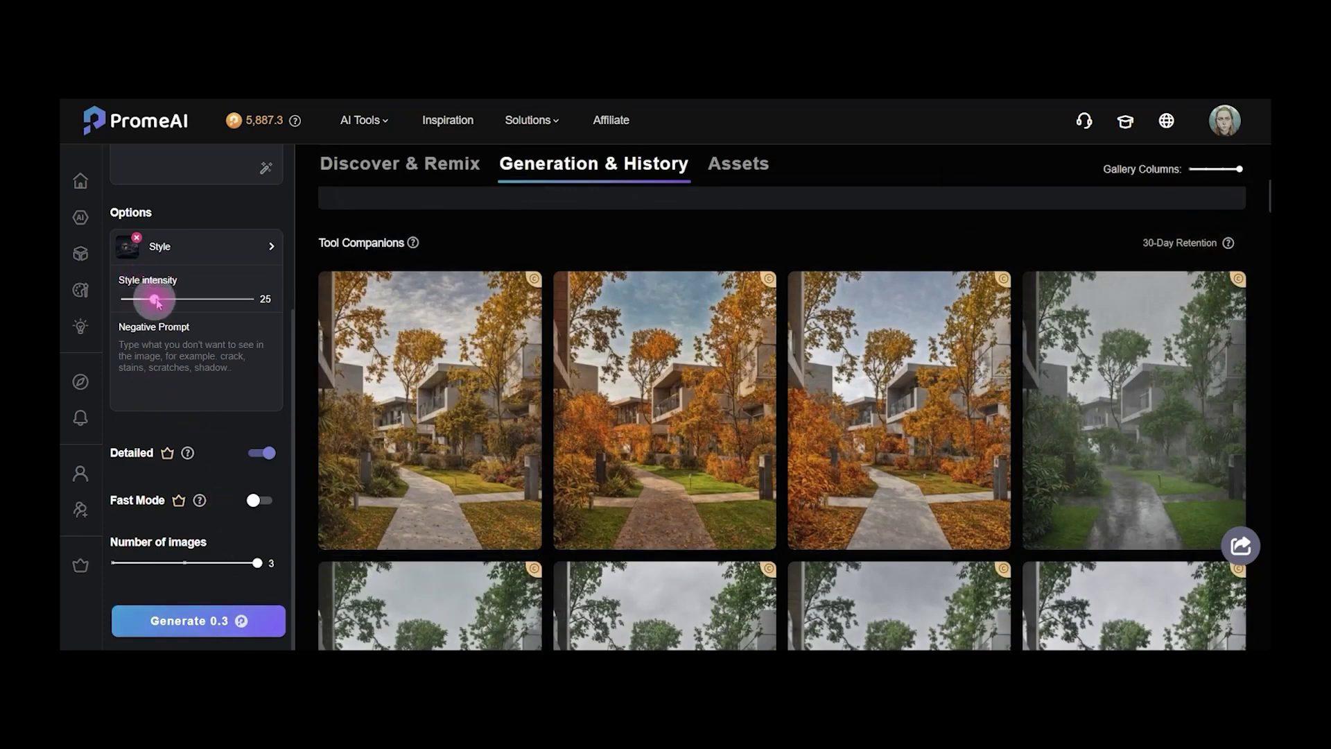
{"action": "left_click", "coordinate": [238, 624]}
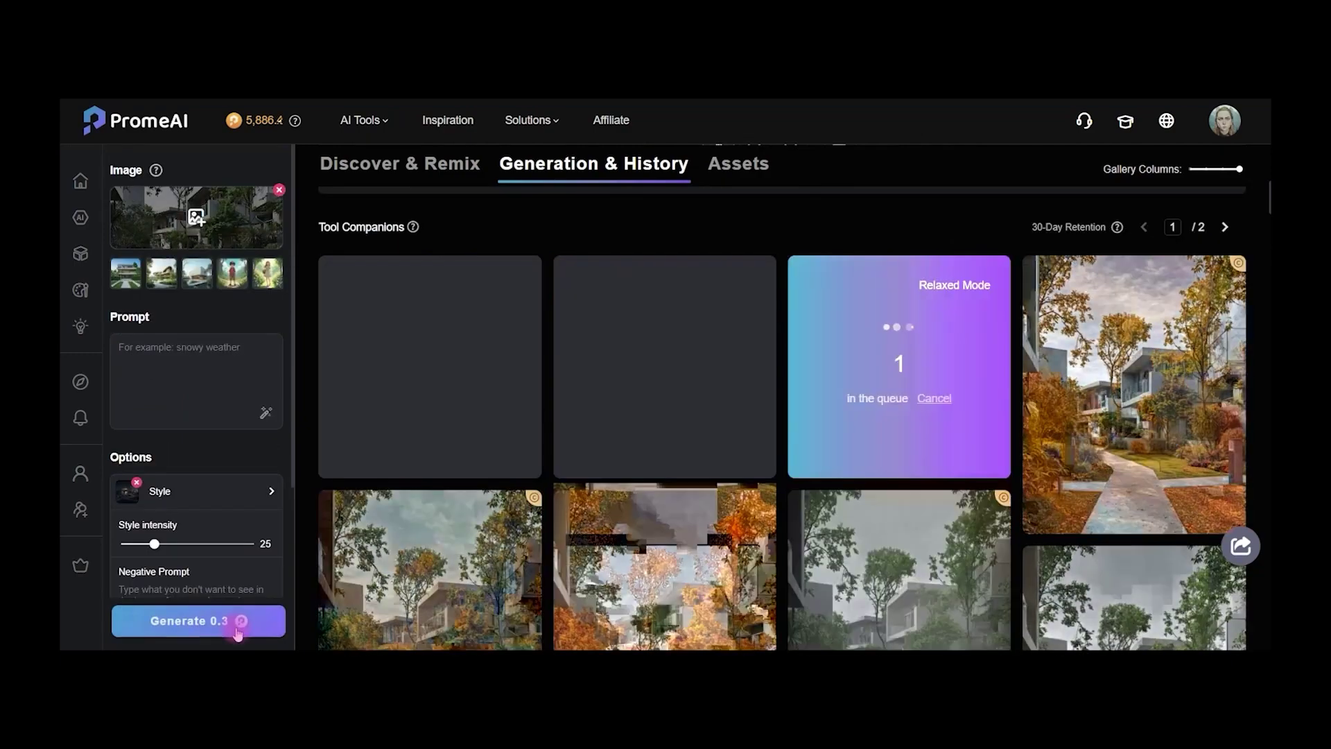
{"action": "scroll", "coordinate": [257, 540], "scroll_direction": "down", "scroll_amount": 3}
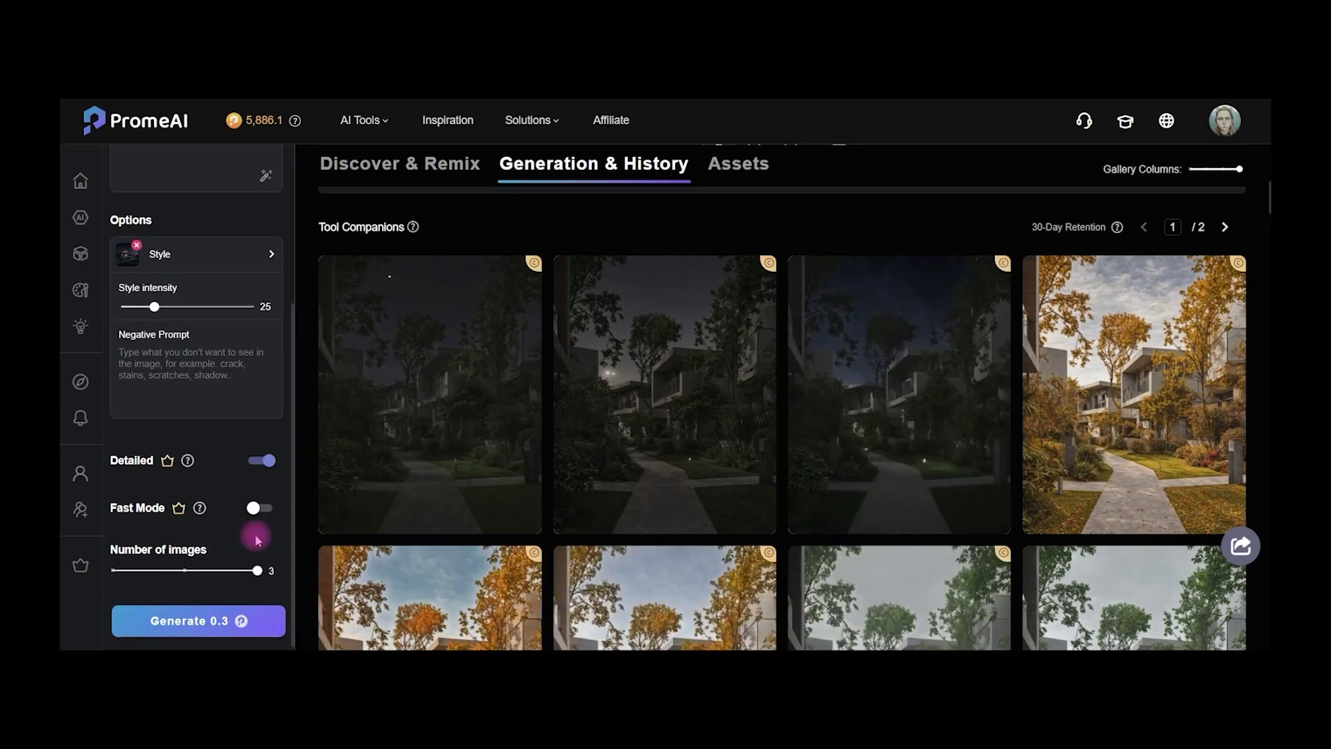
{"action": "scroll", "coordinate": [304, 390], "scroll_direction": "up", "scroll_amount": 3}
{"action": "scroll", "coordinate": [305, 394], "scroll_direction": "down", "scroll_amount": 3}
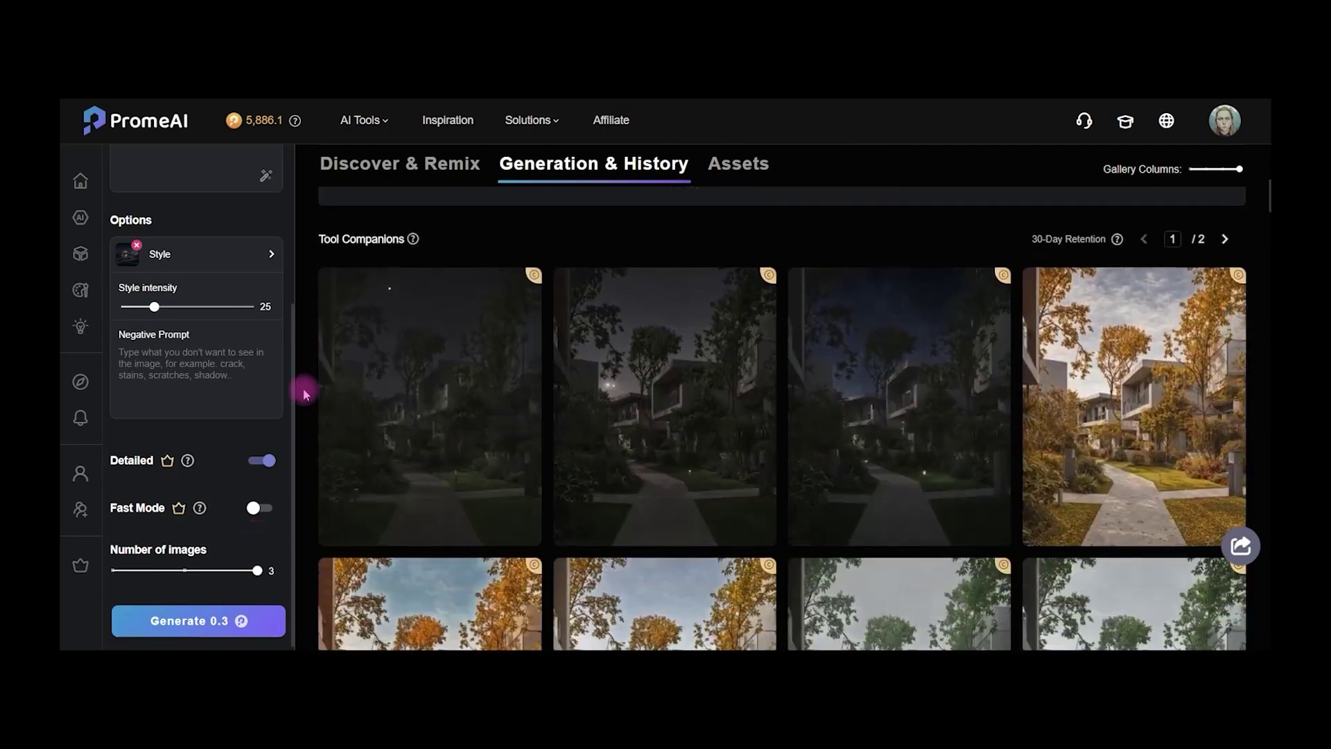
{"action": "scroll", "coordinate": [229, 381], "scroll_direction": "up", "scroll_amount": 4}
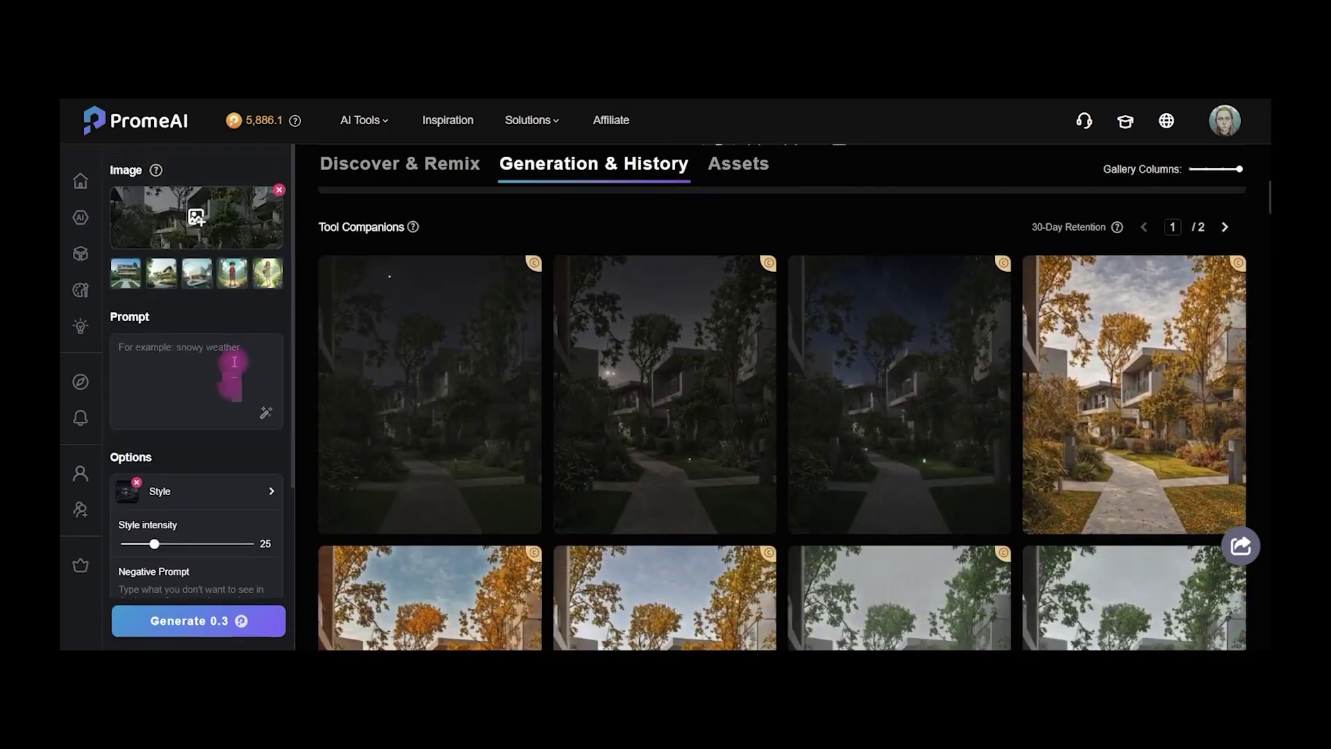
Generate night renders from the prompt 'street flooded with lawn lights, professional' and review the full-size result
{"action": "left_click", "coordinate": [136, 348]}
{"action": "type", "text": "street "}
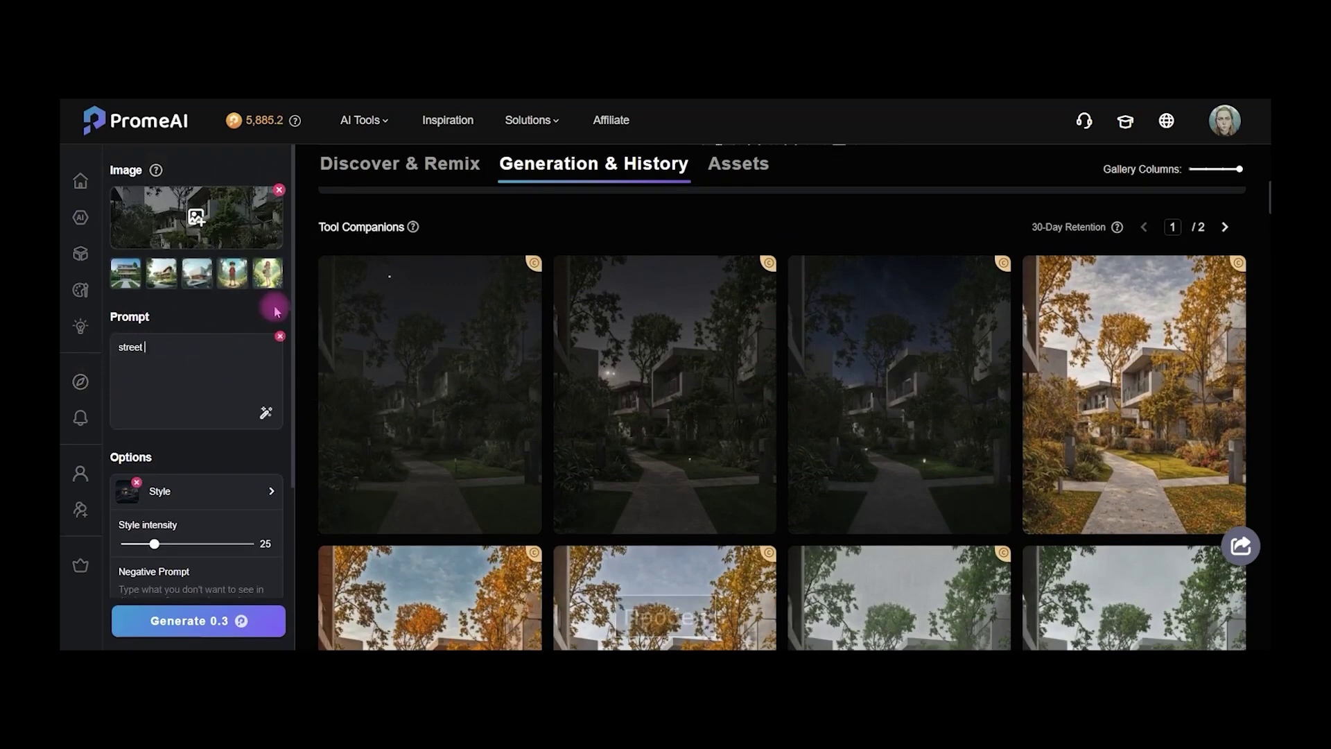
{"action": "type", "text": "flooded with lawn lights, lights in houses, exterior lights,"}
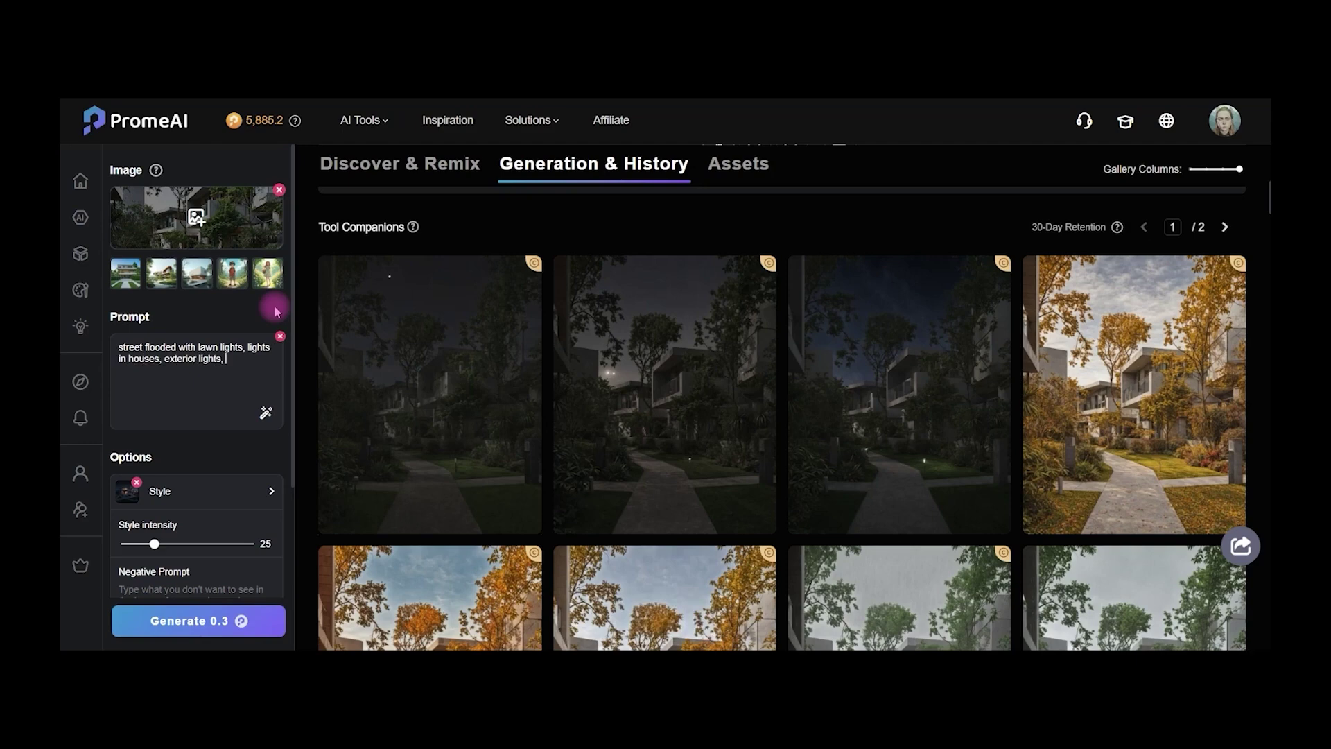
{"action": "type", "text": "professional"}
{"action": "left_click", "coordinate": [201, 620]}
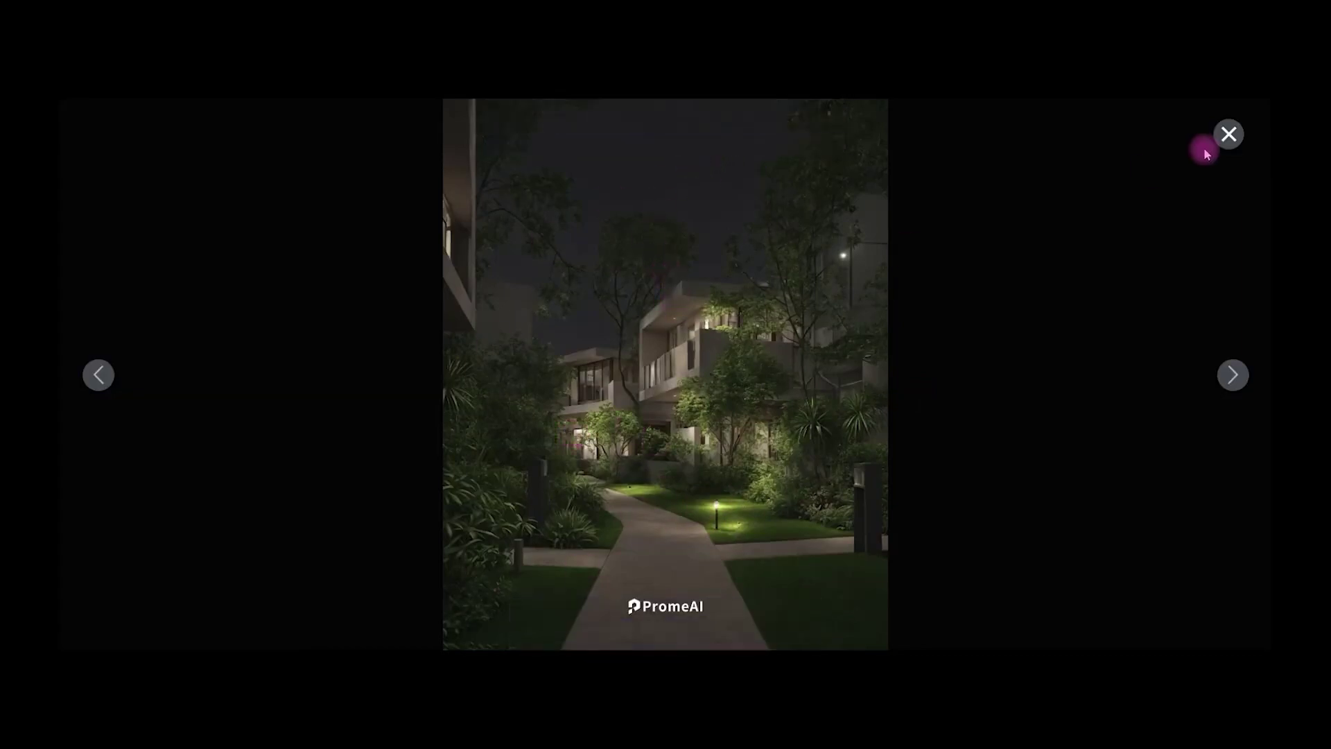
{"action": "left_click", "coordinate": [1227, 134]}
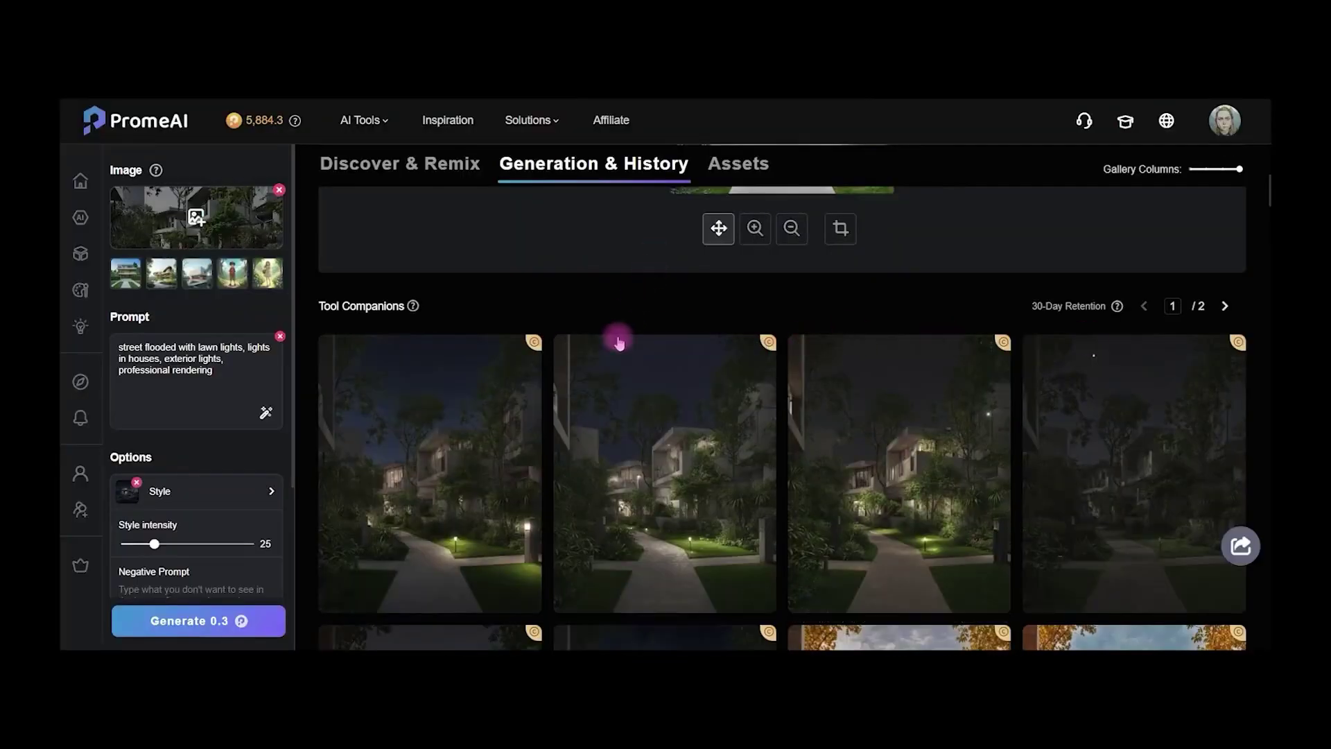
Save the second night-time rendering to assets and check it in the assets gallery
{"action": "mouse_move", "coordinate": [699, 352]}
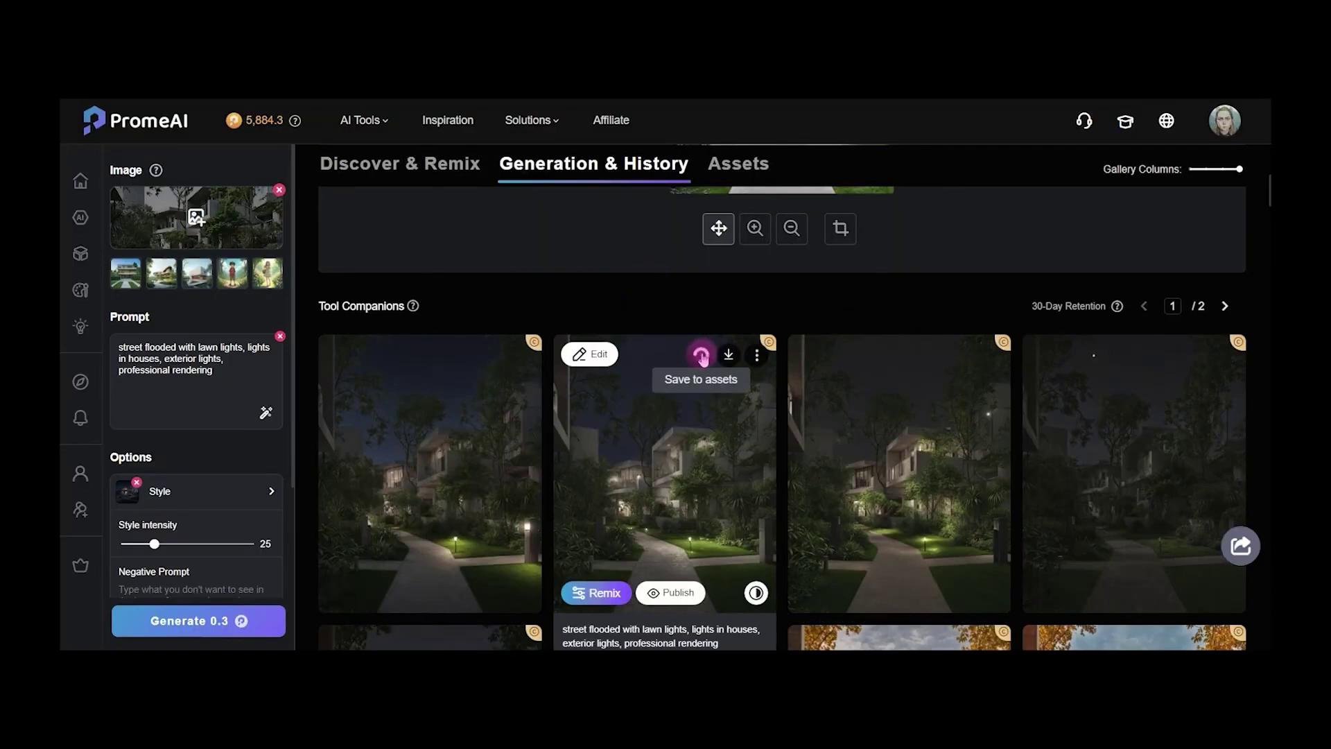
{"action": "left_click", "coordinate": [701, 355]}
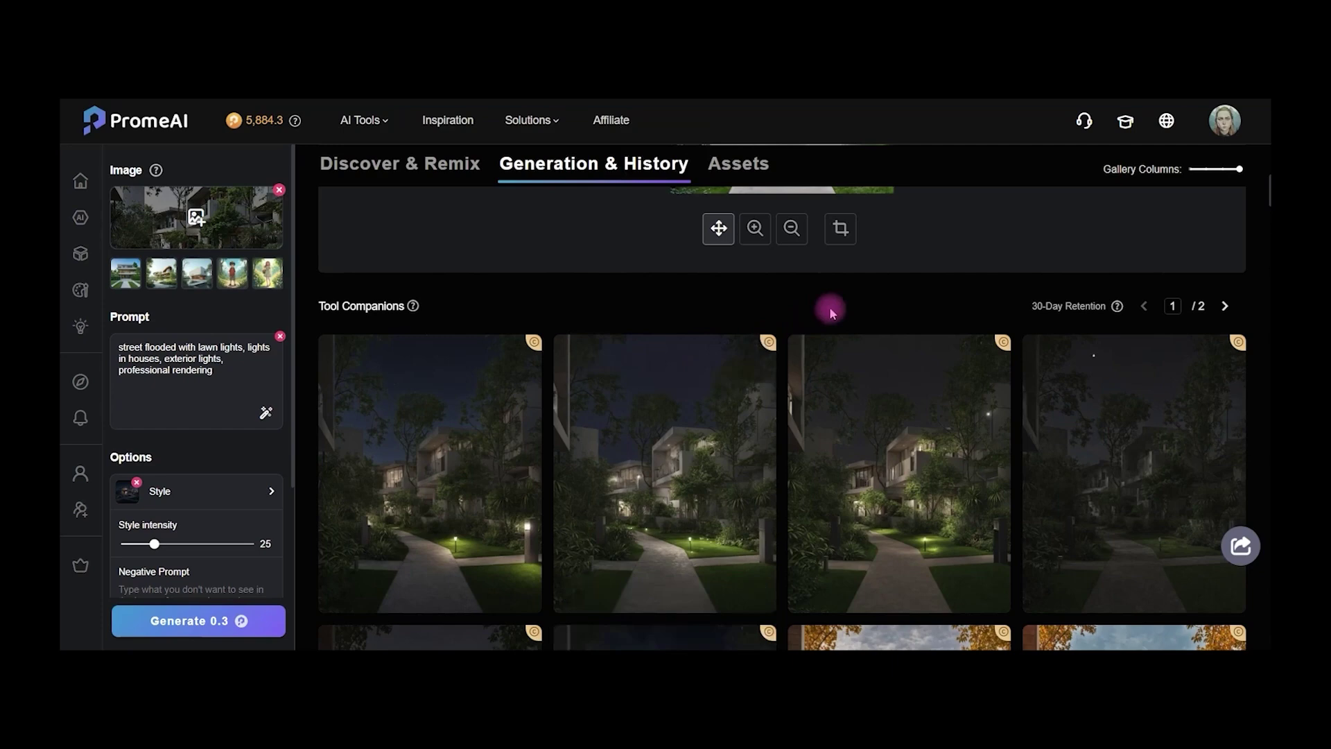
{"action": "mouse_move", "coordinate": [1061, 314]}
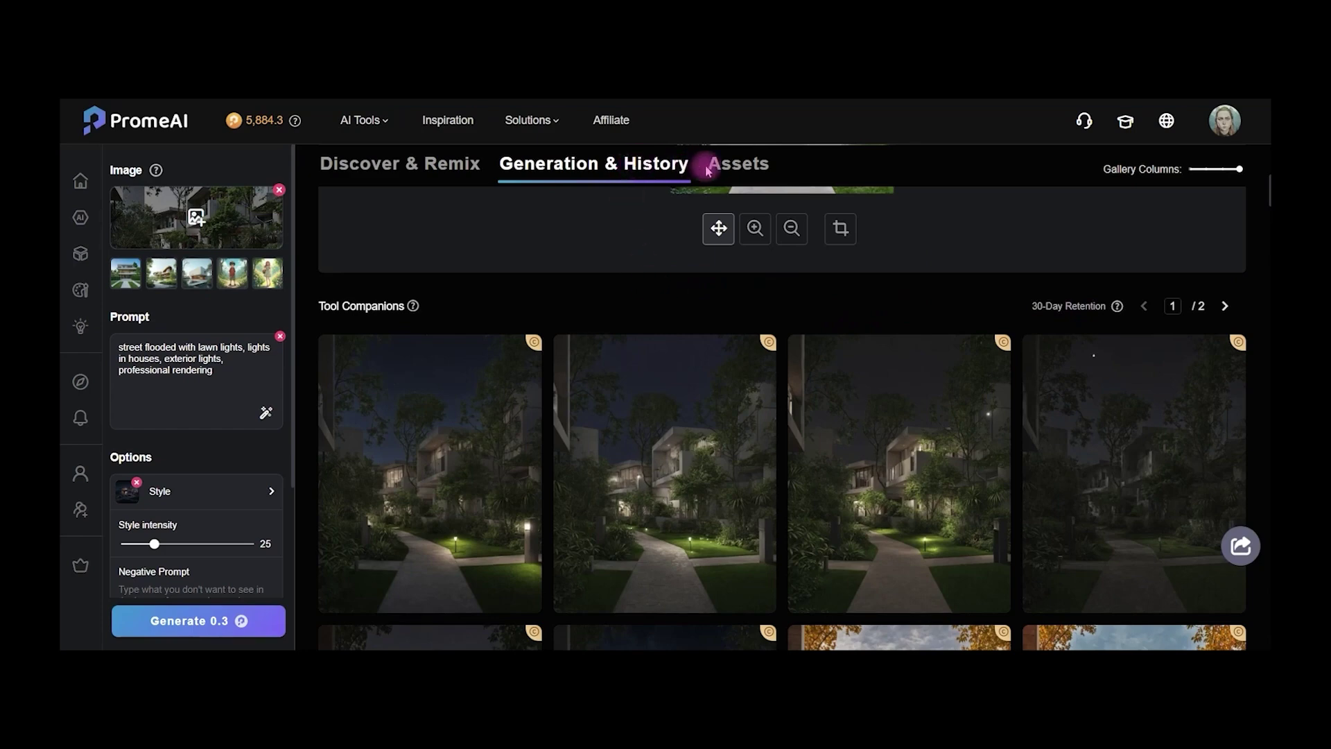
{"action": "left_click", "coordinate": [758, 173]}
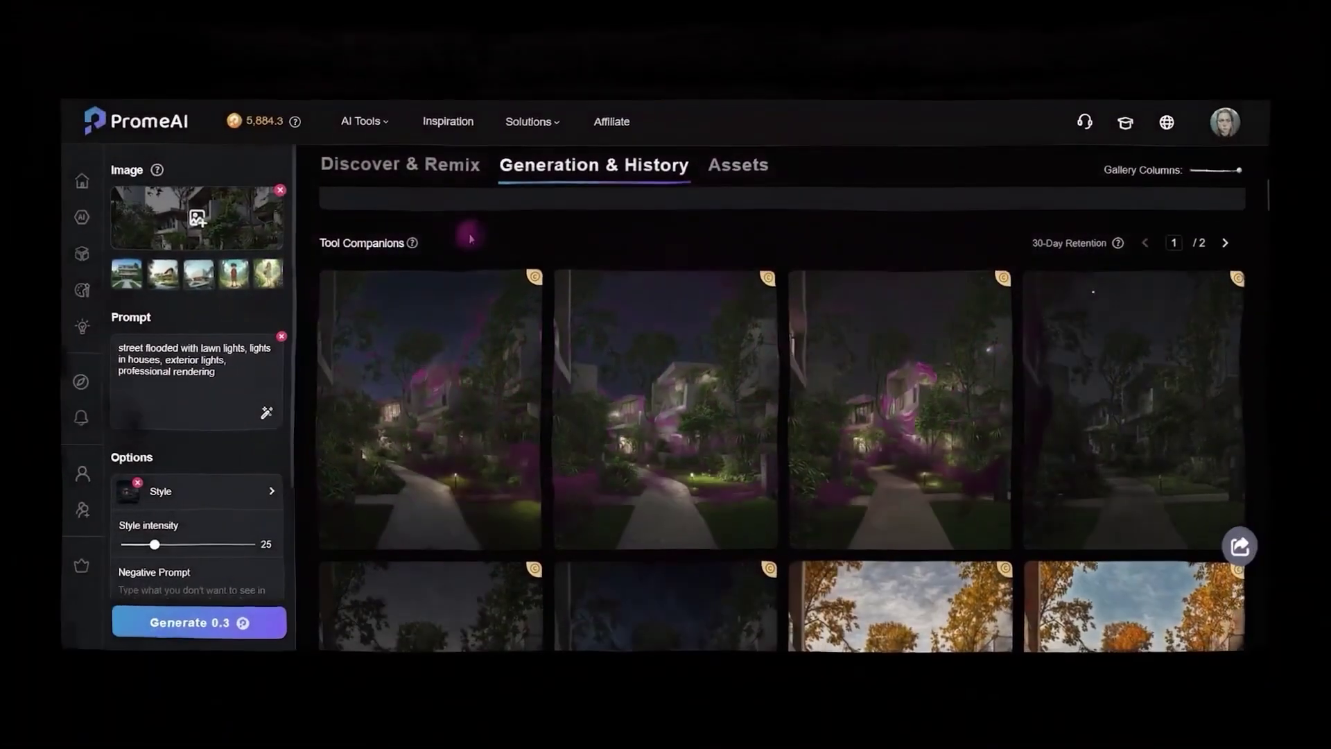
Send the second rendering to the HD Upscaler from its Edit menu
{"action": "mouse_move", "coordinate": [635, 322]}
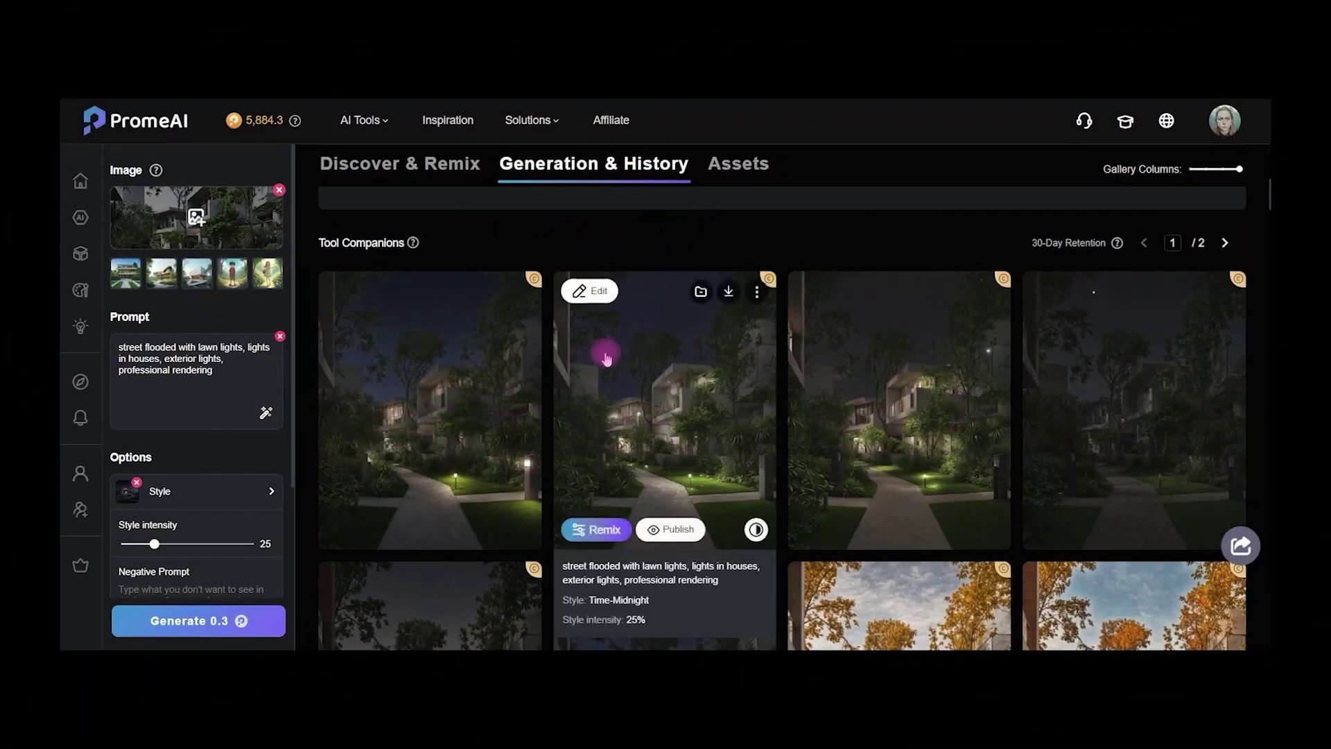
{"action": "left_click", "coordinate": [600, 294]}
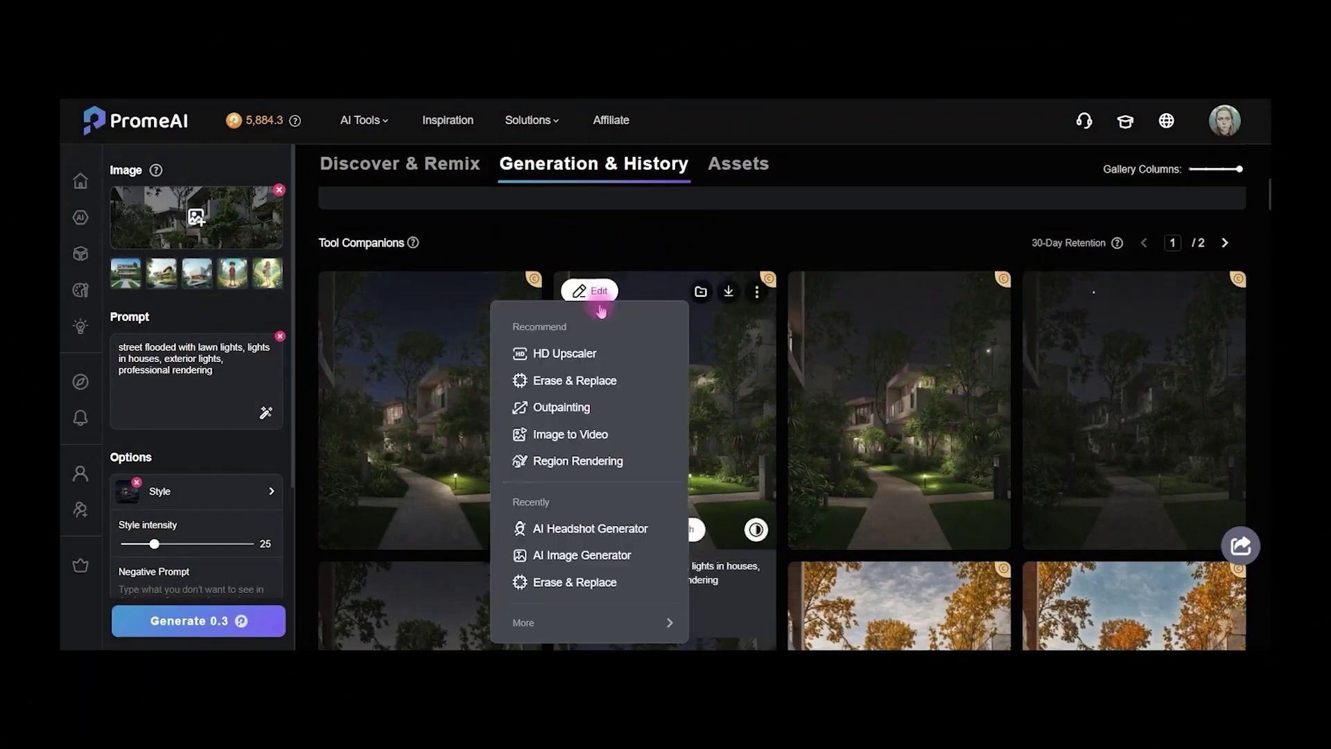
{"action": "left_click", "coordinate": [586, 354]}
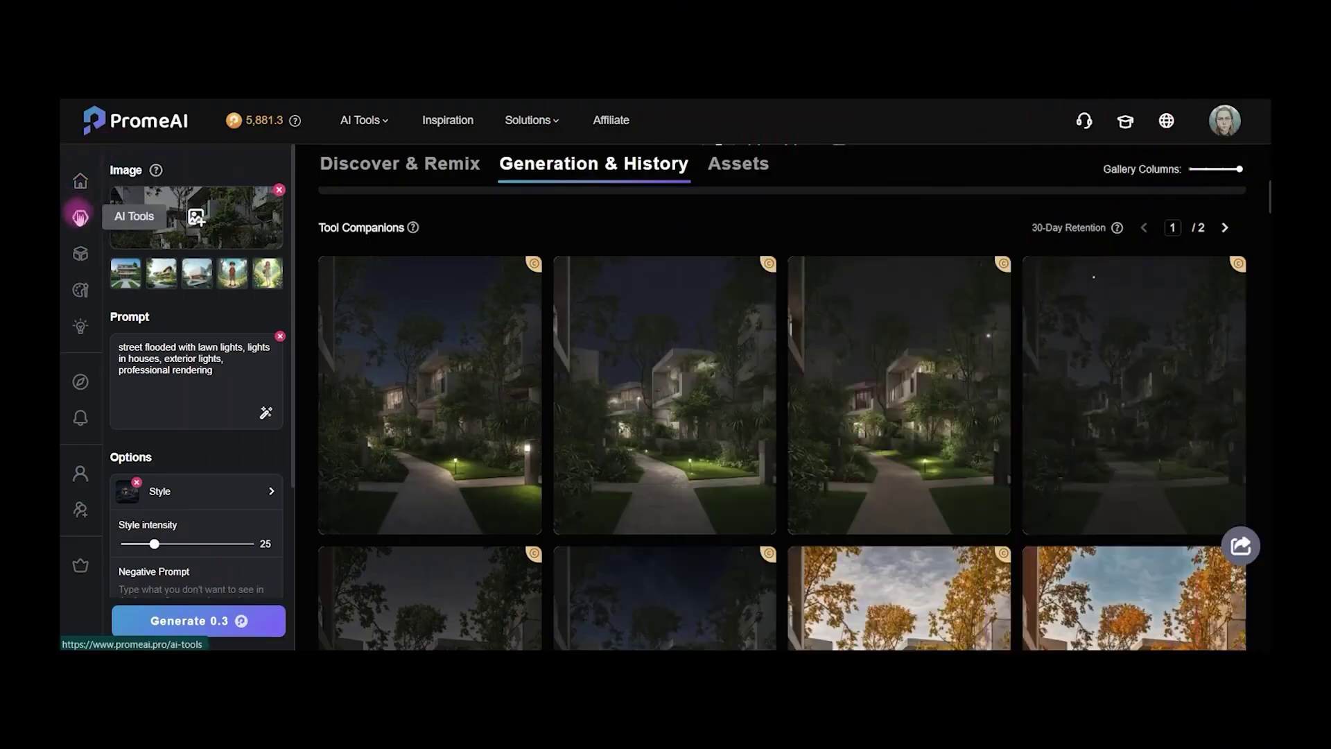
Load the daytime garden street photo into the HD Upscaler and show its Natural/Anime templates
{"action": "left_click", "coordinate": [80, 217]}
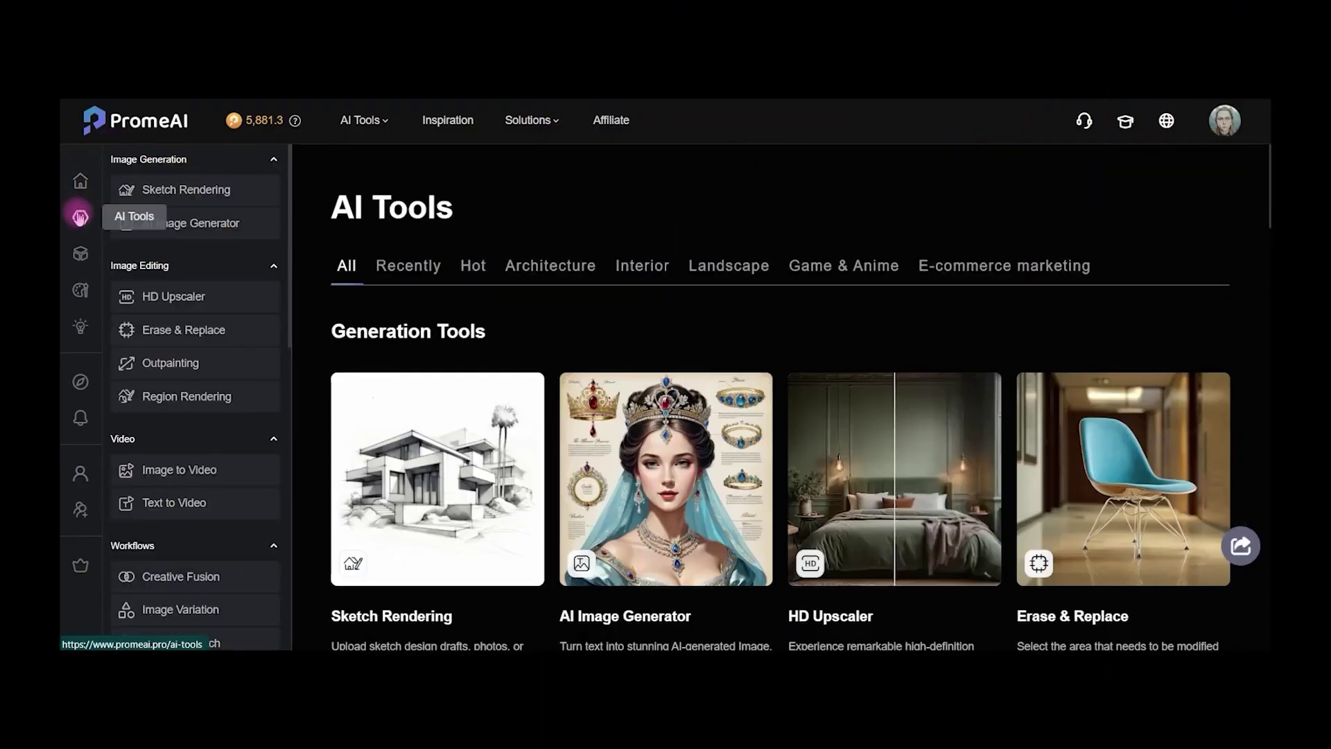
{"action": "left_click", "coordinate": [184, 298]}
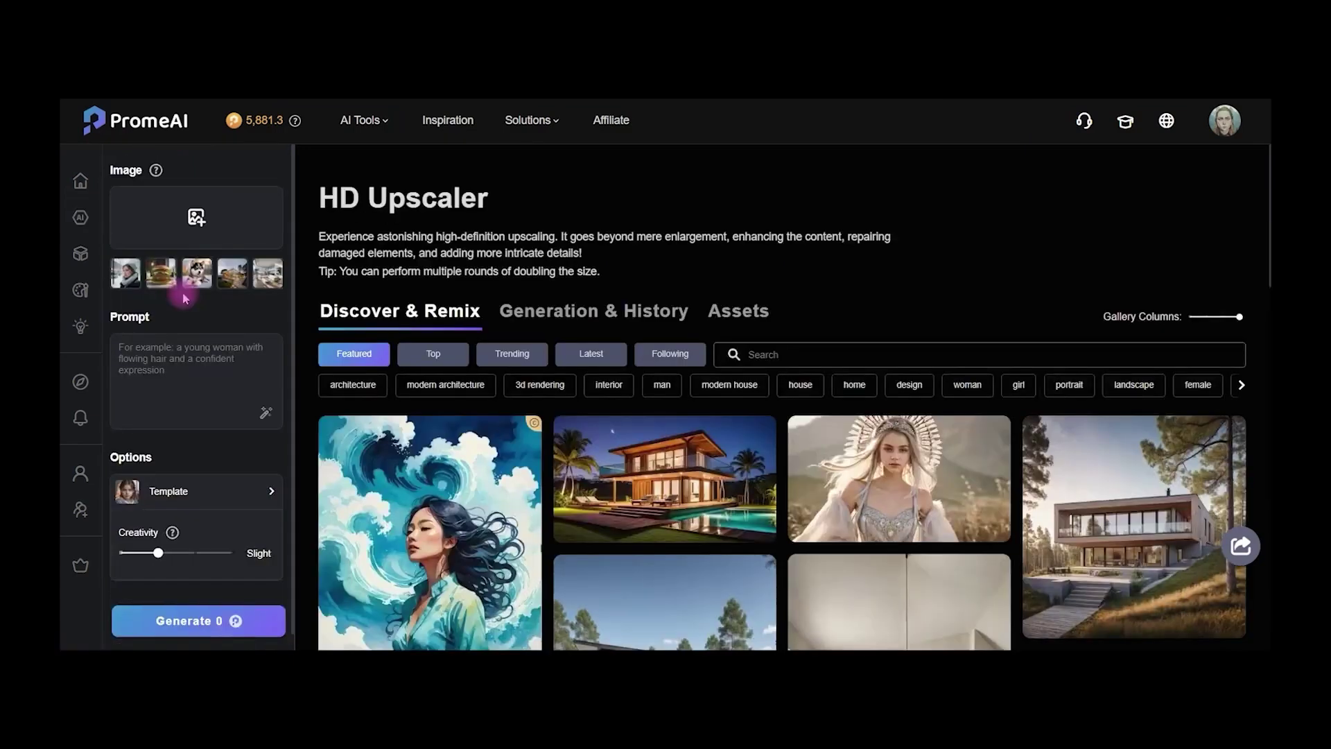
{"action": "left_click_drag", "start_coordinate": [1225, 213], "coordinate": [214, 222]}
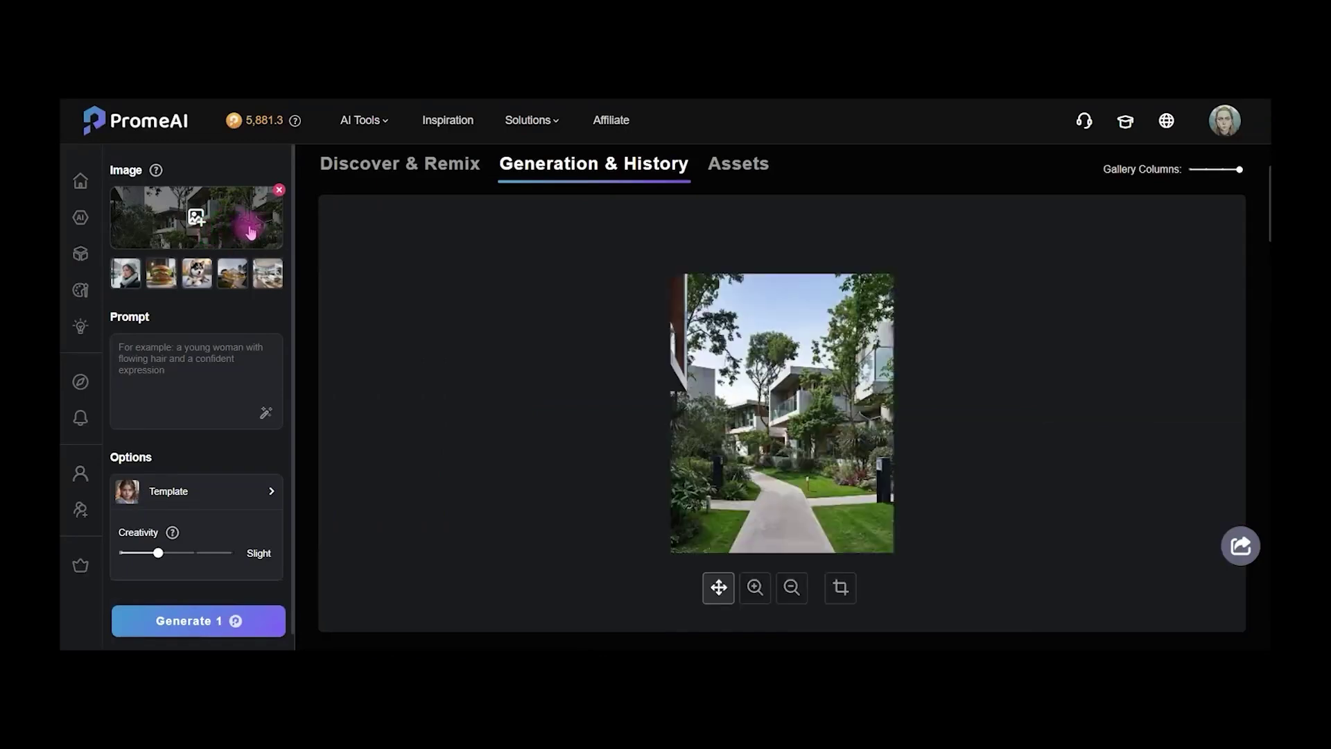
{"action": "scroll", "coordinate": [263, 340], "scroll_direction": "down", "scroll_amount": 1}
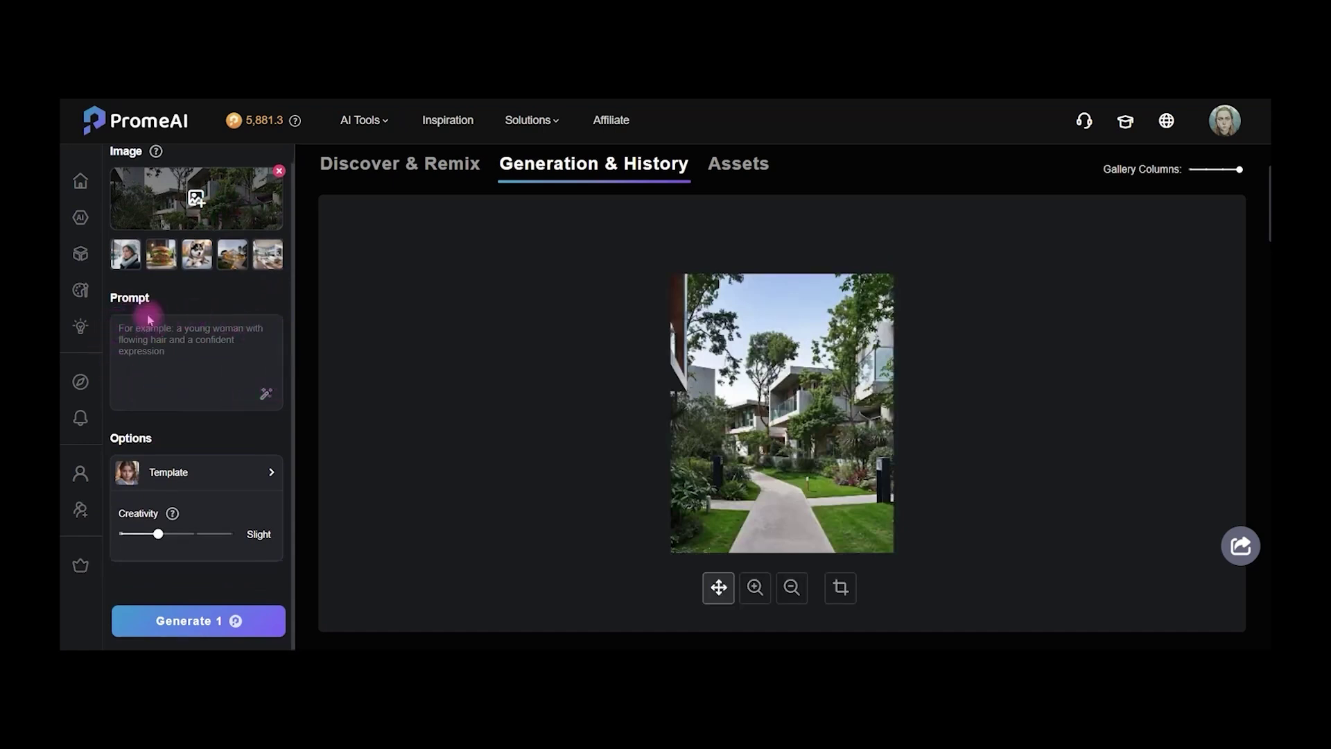
{"action": "left_click", "coordinate": [154, 471]}
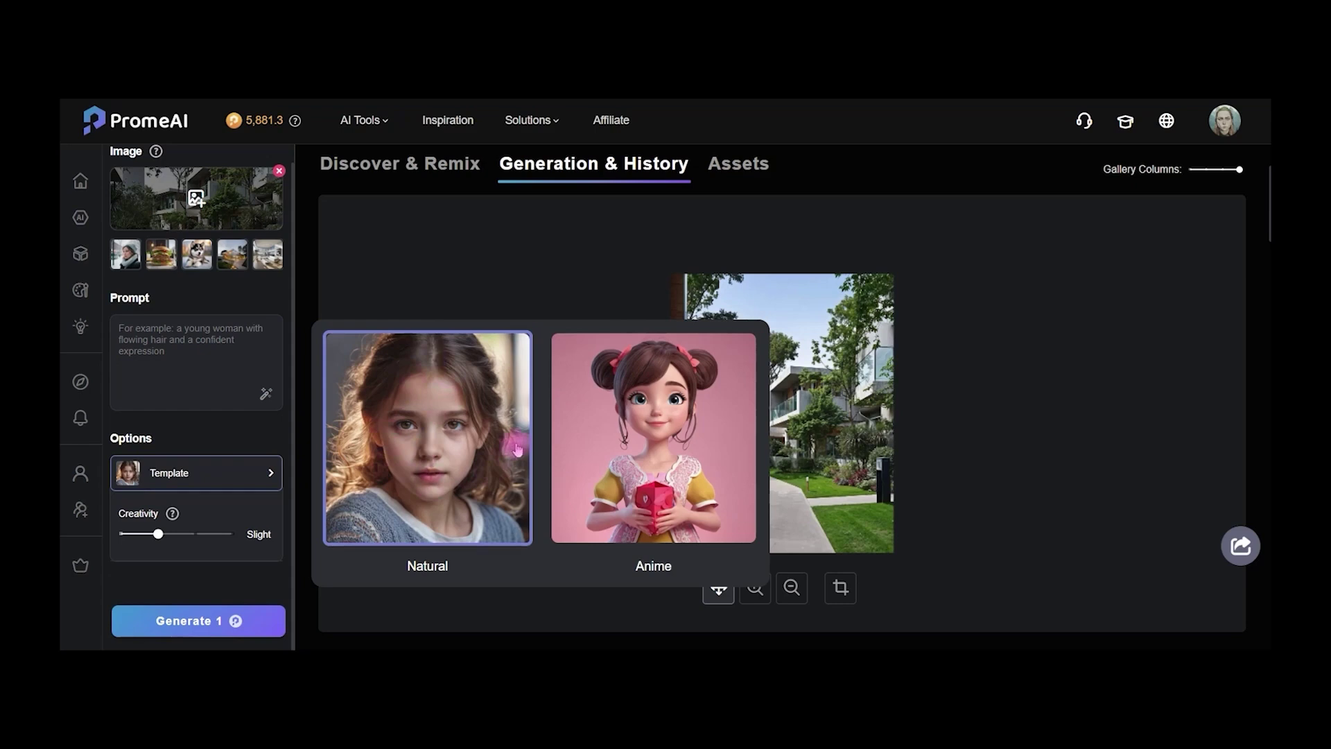
Upscale the photo with the Natural template and Creativity set to High
{"action": "left_click", "coordinate": [655, 395]}
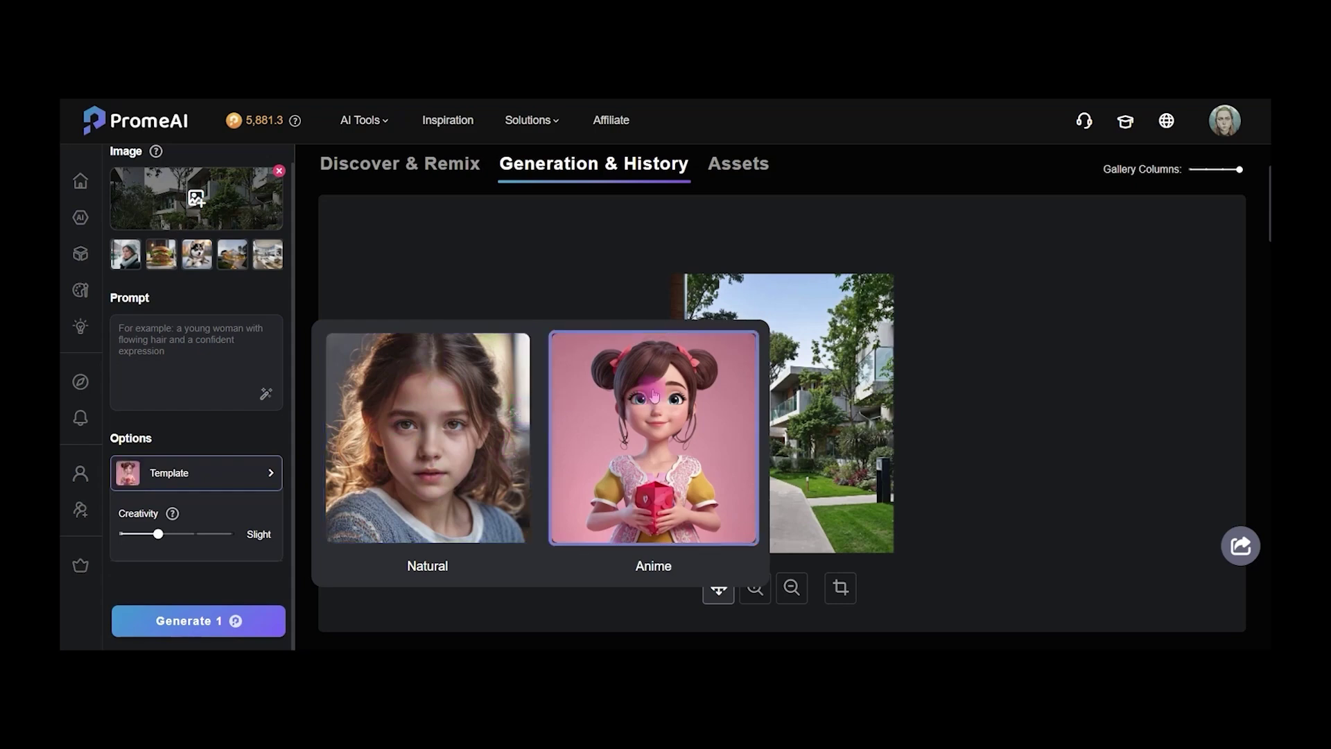
{"action": "left_click", "coordinate": [464, 412]}
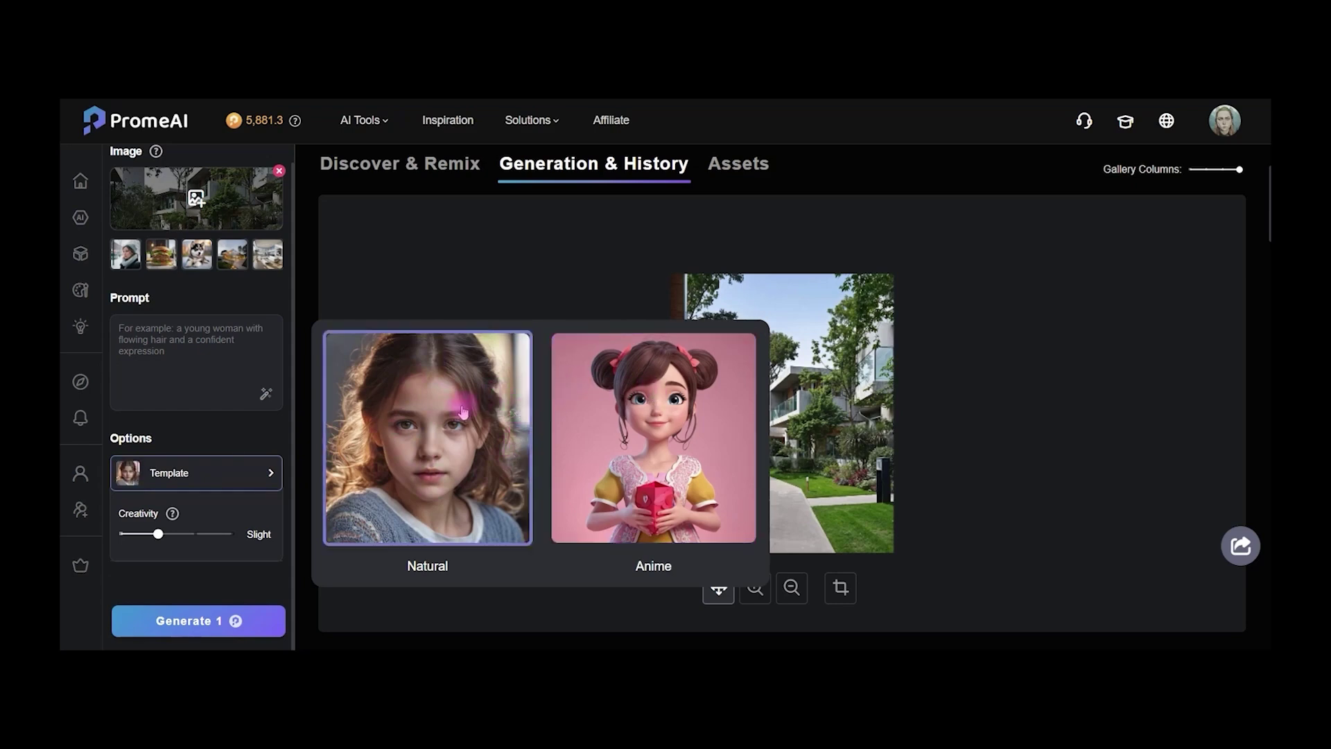
{"action": "left_click", "coordinate": [311, 248]}
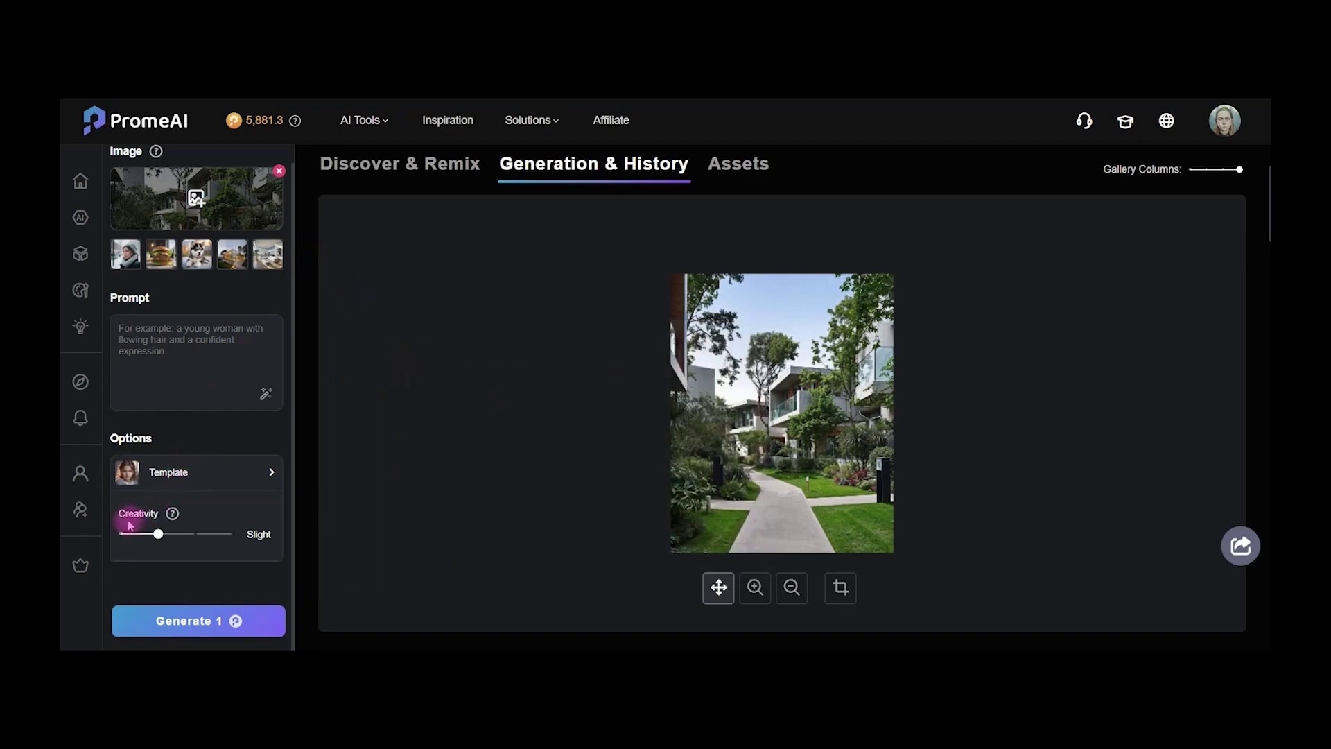
{"action": "mouse_move", "coordinate": [173, 516]}
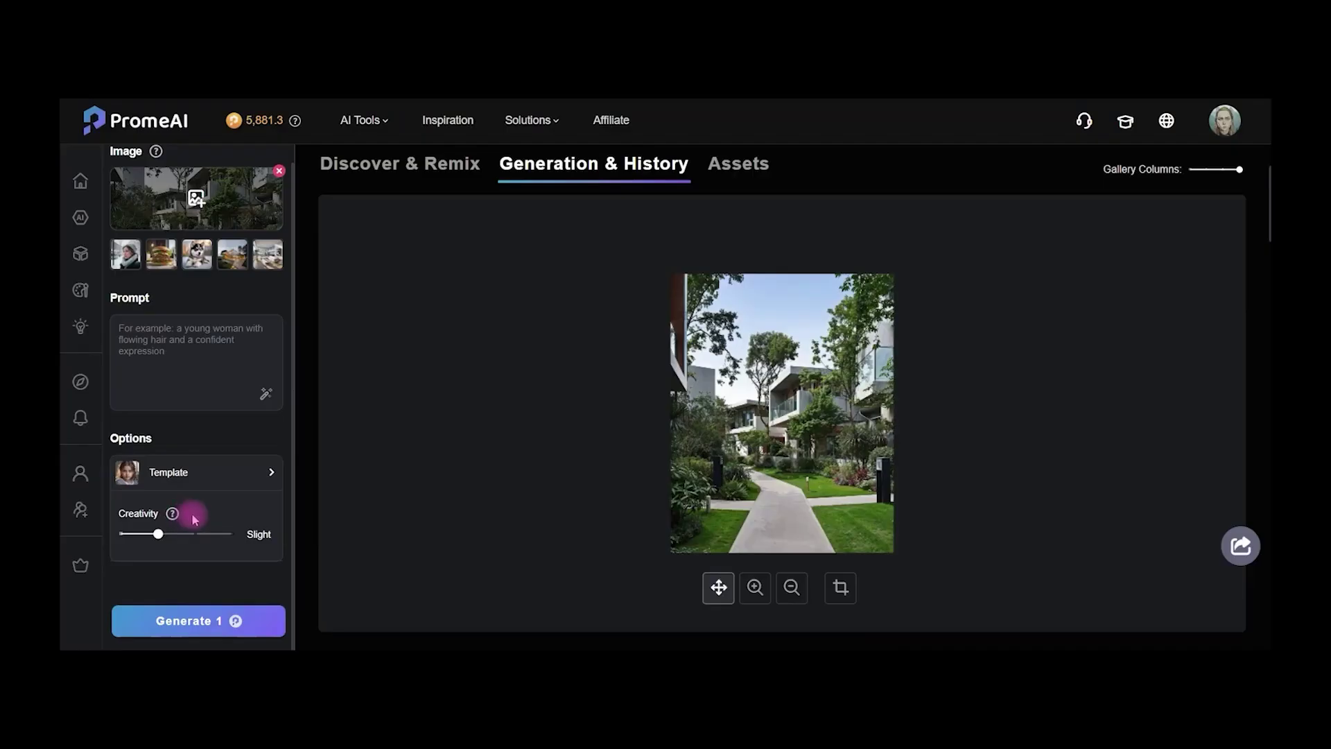
{"action": "left_click_drag", "start_coordinate": [156, 534], "coordinate": [233, 534]}
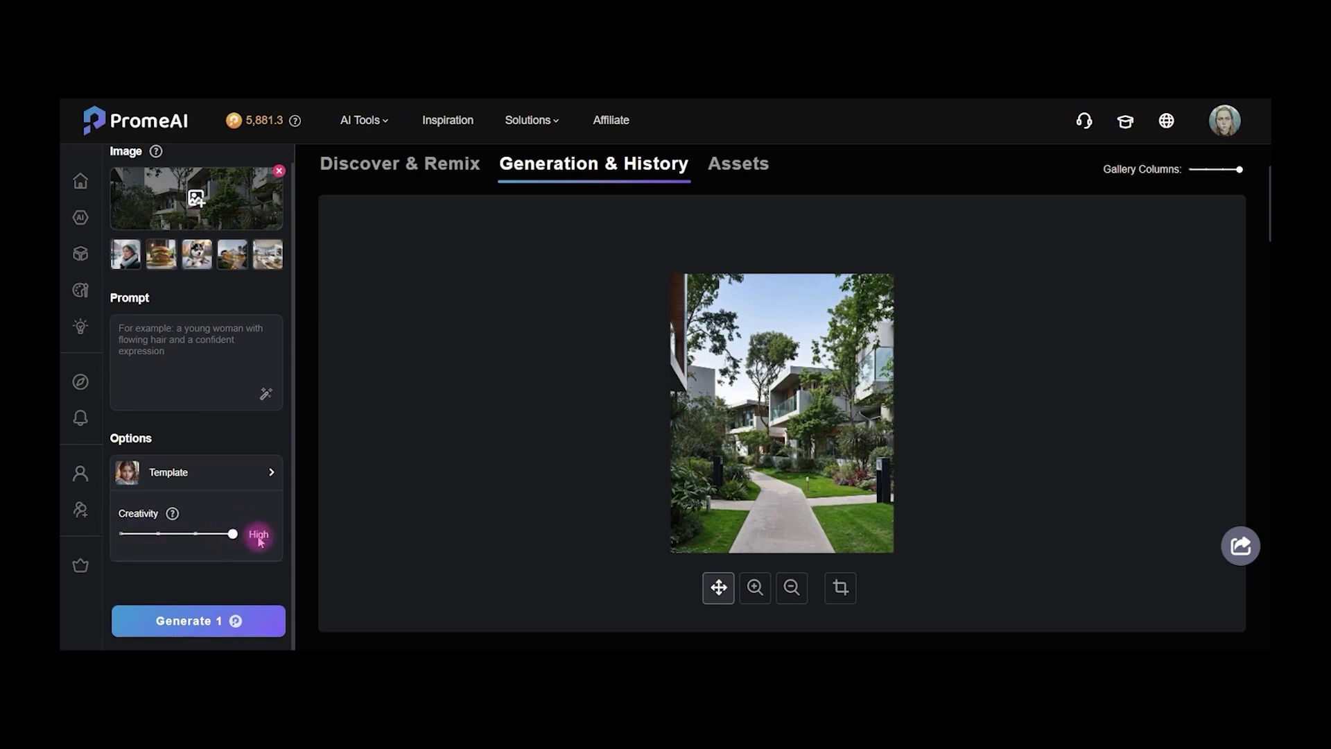
{"action": "left_click", "coordinate": [233, 620]}
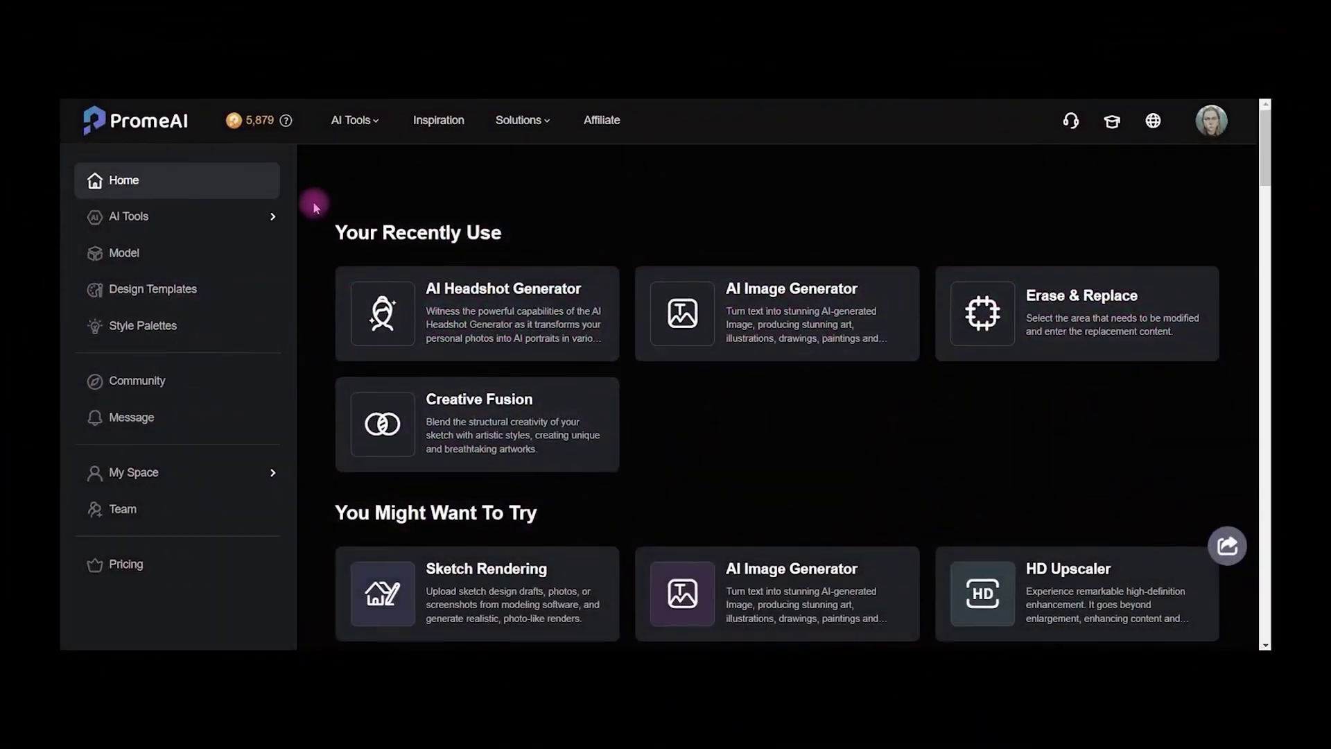
Open Erase & Replace and upload the living room image with the red sofa and orange chairs
{"action": "left_click", "coordinate": [136, 213]}
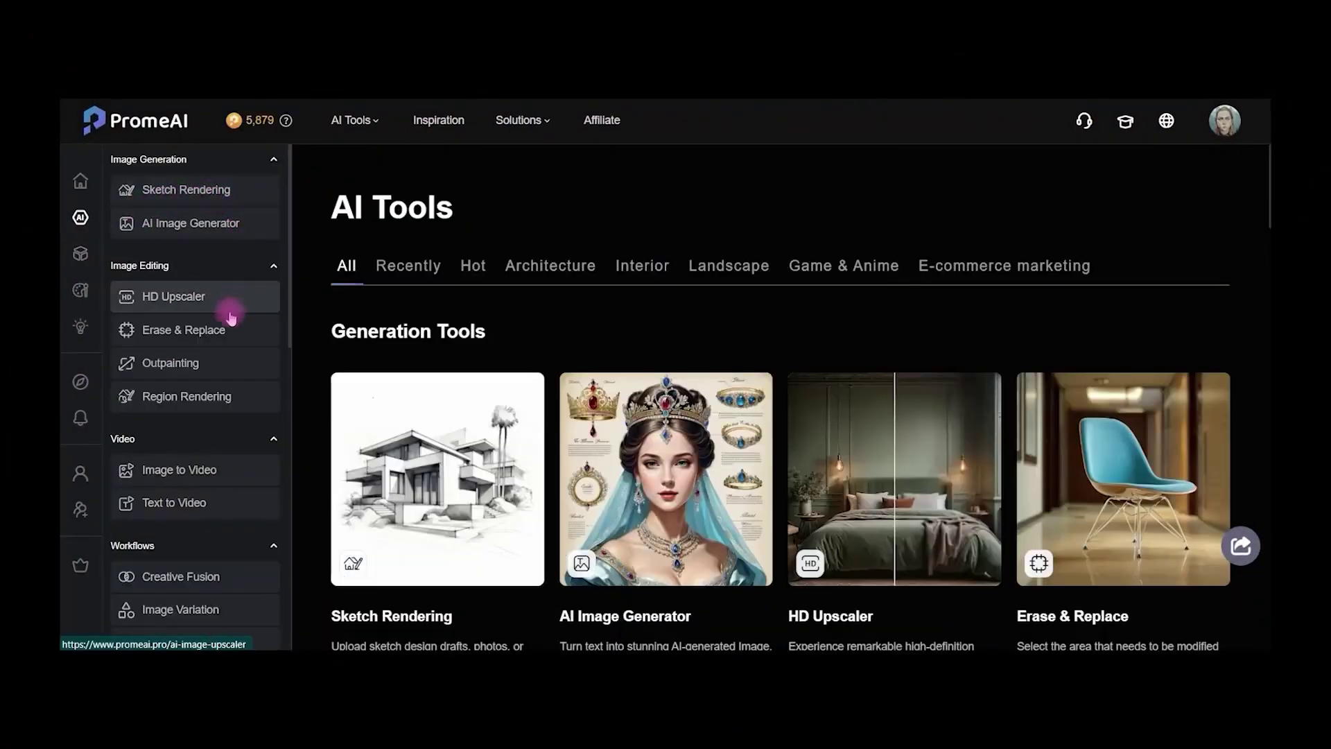
{"action": "left_click", "coordinate": [180, 342]}
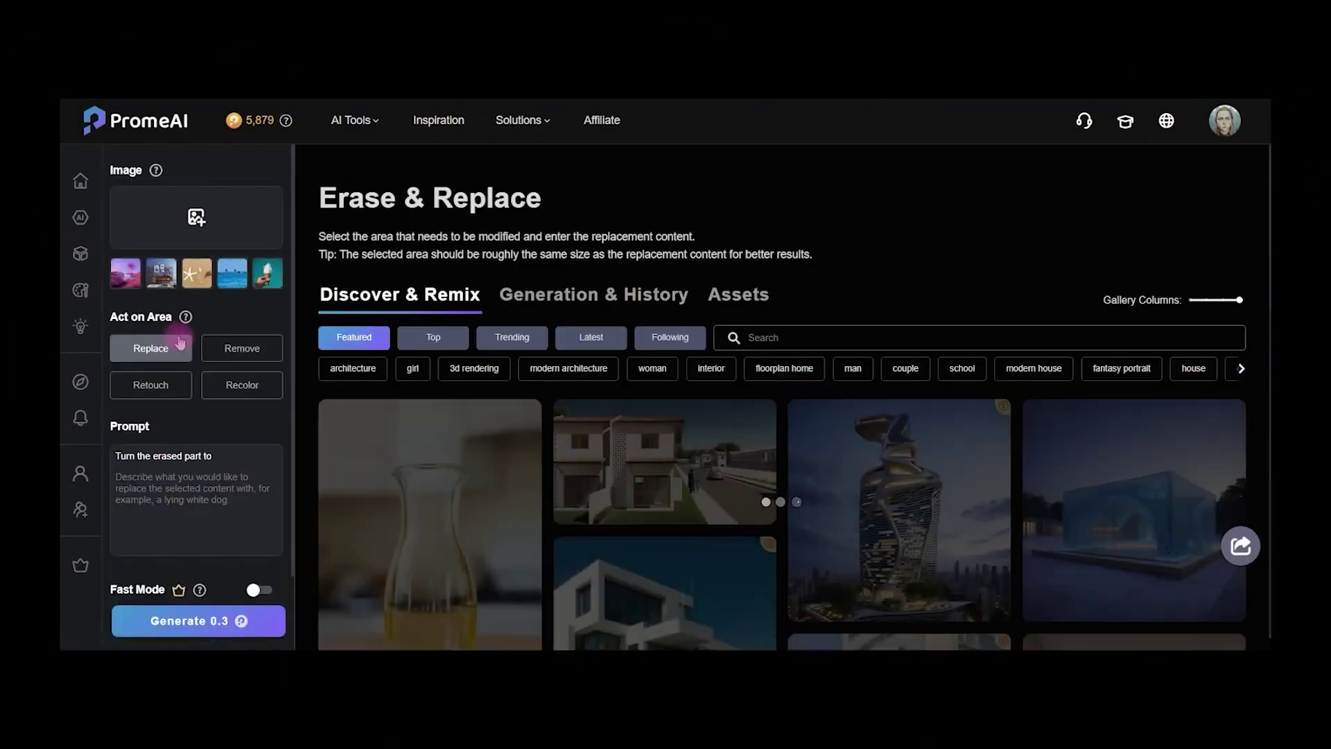
{"action": "mouse_move", "coordinate": [397, 191]}
{"action": "left_mouse_down"}
{"action": "mouse_move", "coordinate": [242, 253]}
{"action": "mouse_move", "coordinate": [218, 246]}
{"action": "left_mouse_up"}
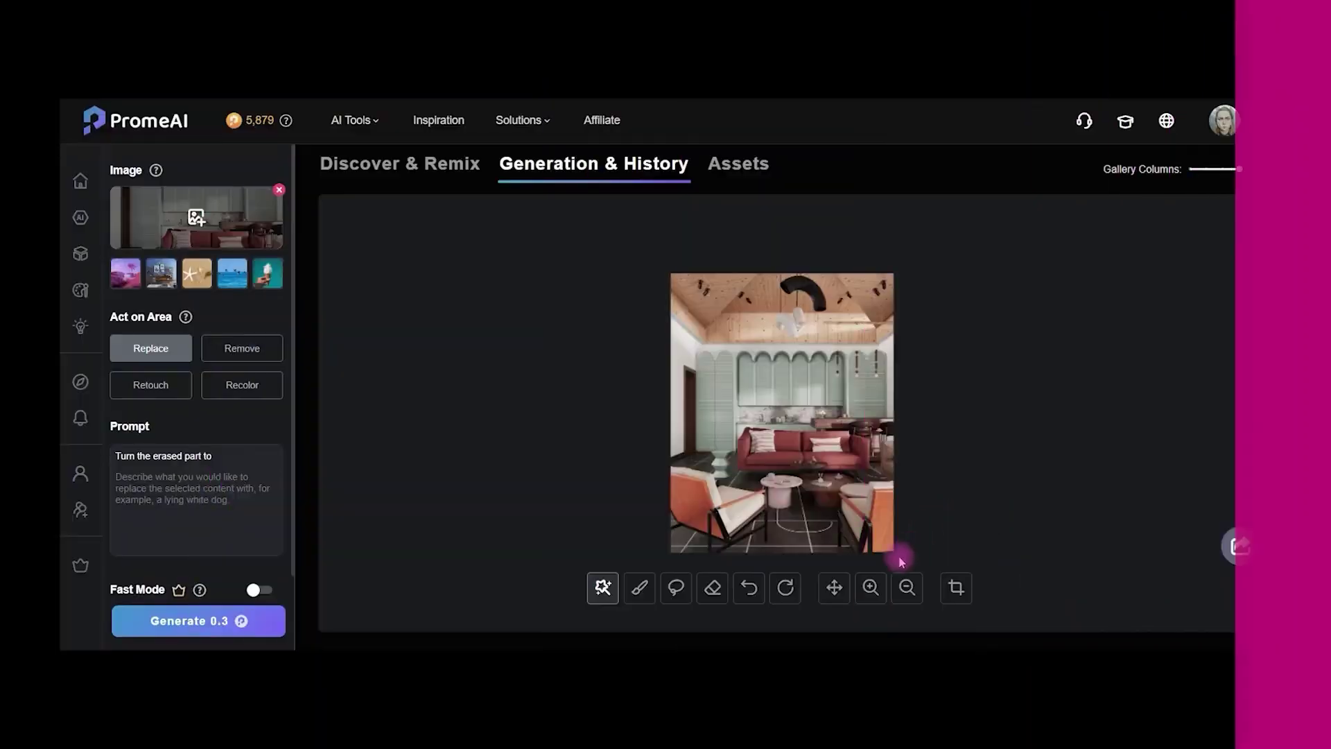
Zoom in on the sofa and auto-select the striped pillow on its left
{"action": "left_click", "coordinate": [871, 588]}
{"action": "left_click", "coordinate": [871, 588]}
{"action": "left_click", "coordinate": [871, 588]}
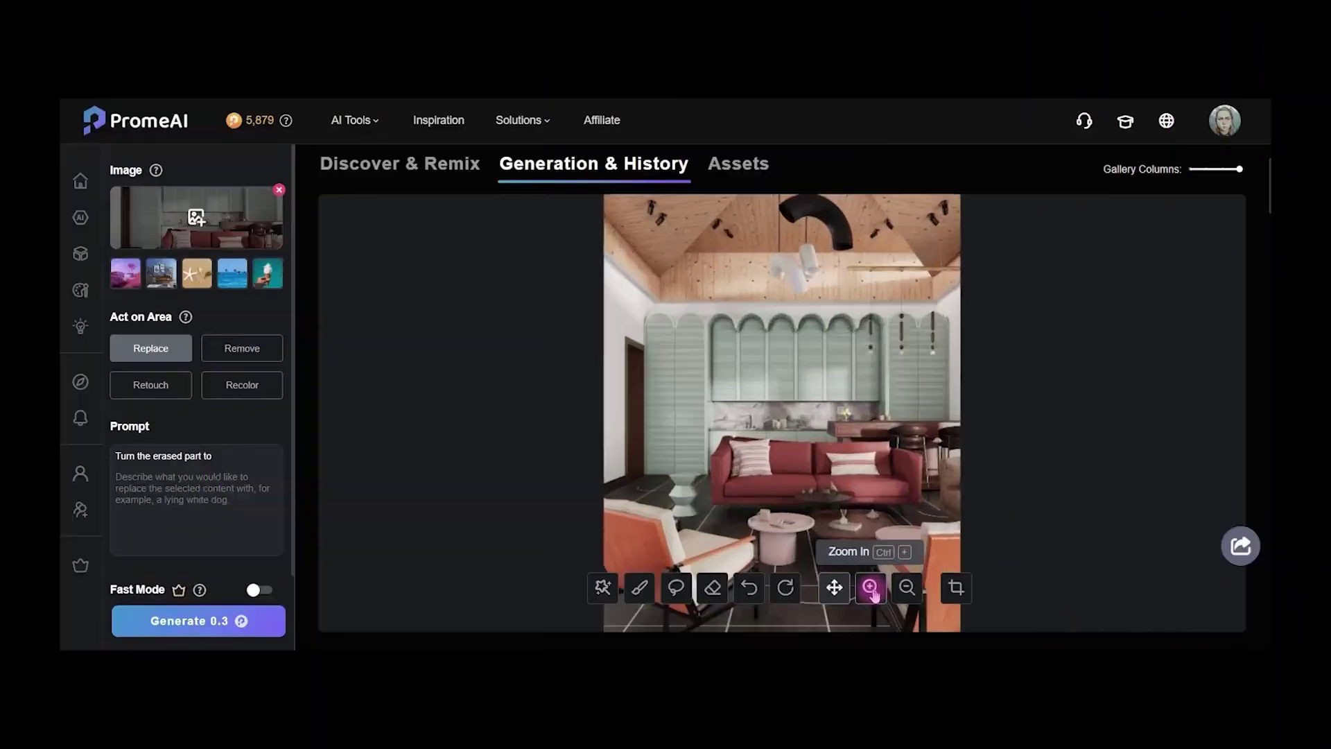
{"action": "key", "text": "ctrl+equal"}
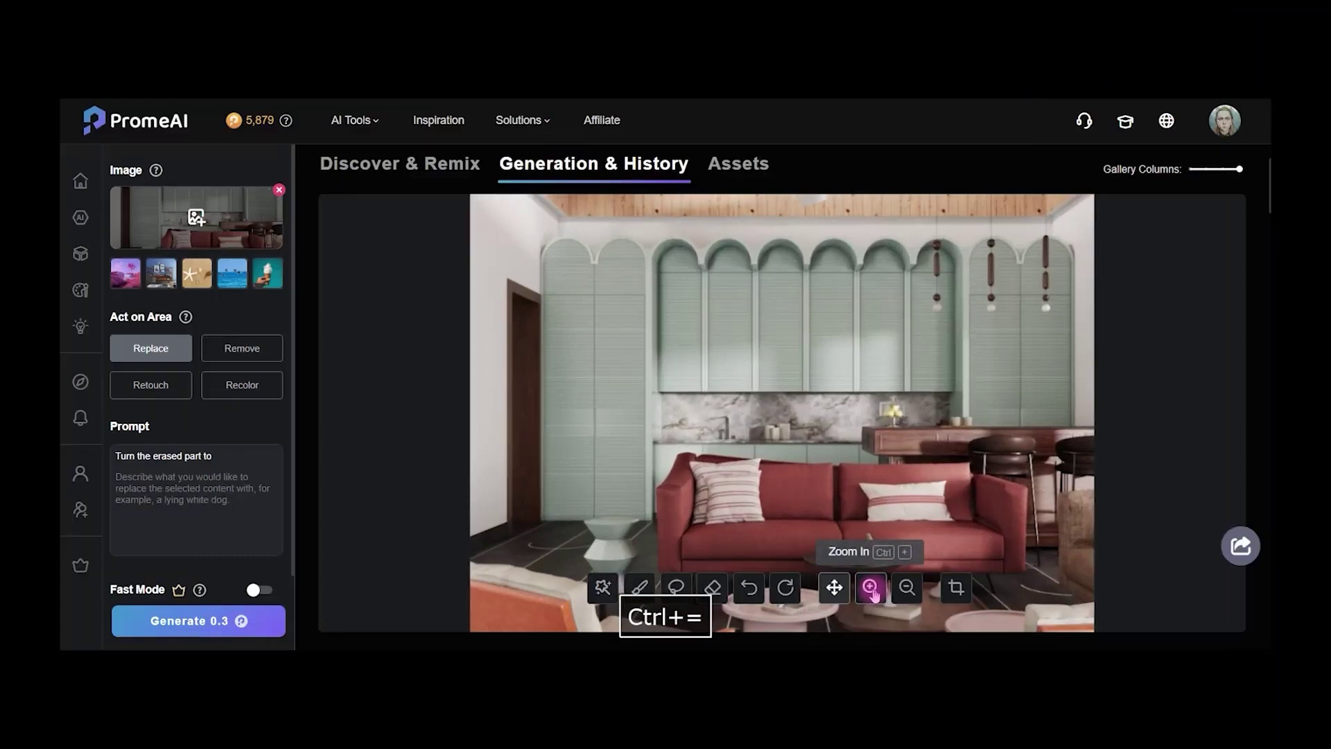
{"action": "left_click_drag", "start_coordinate": [825, 516], "coordinate": [798, 397]}
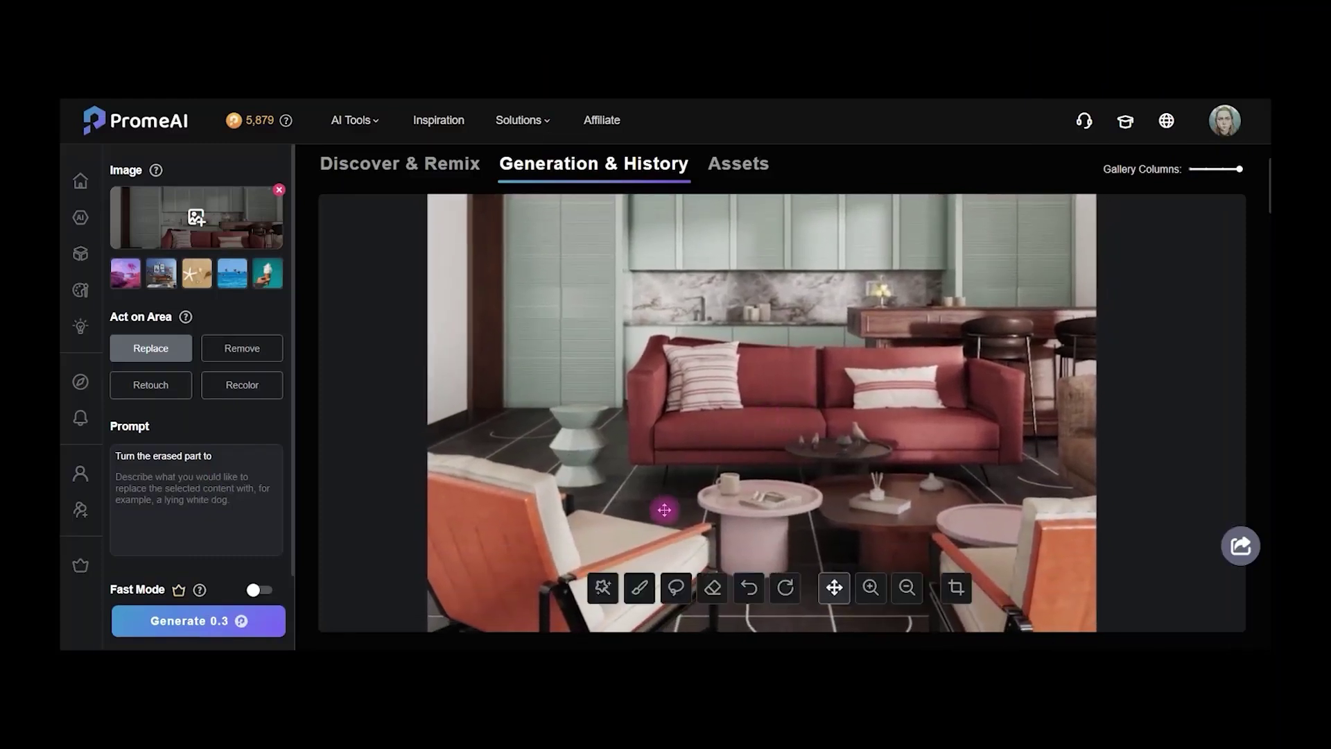
{"action": "left_click", "coordinate": [603, 598]}
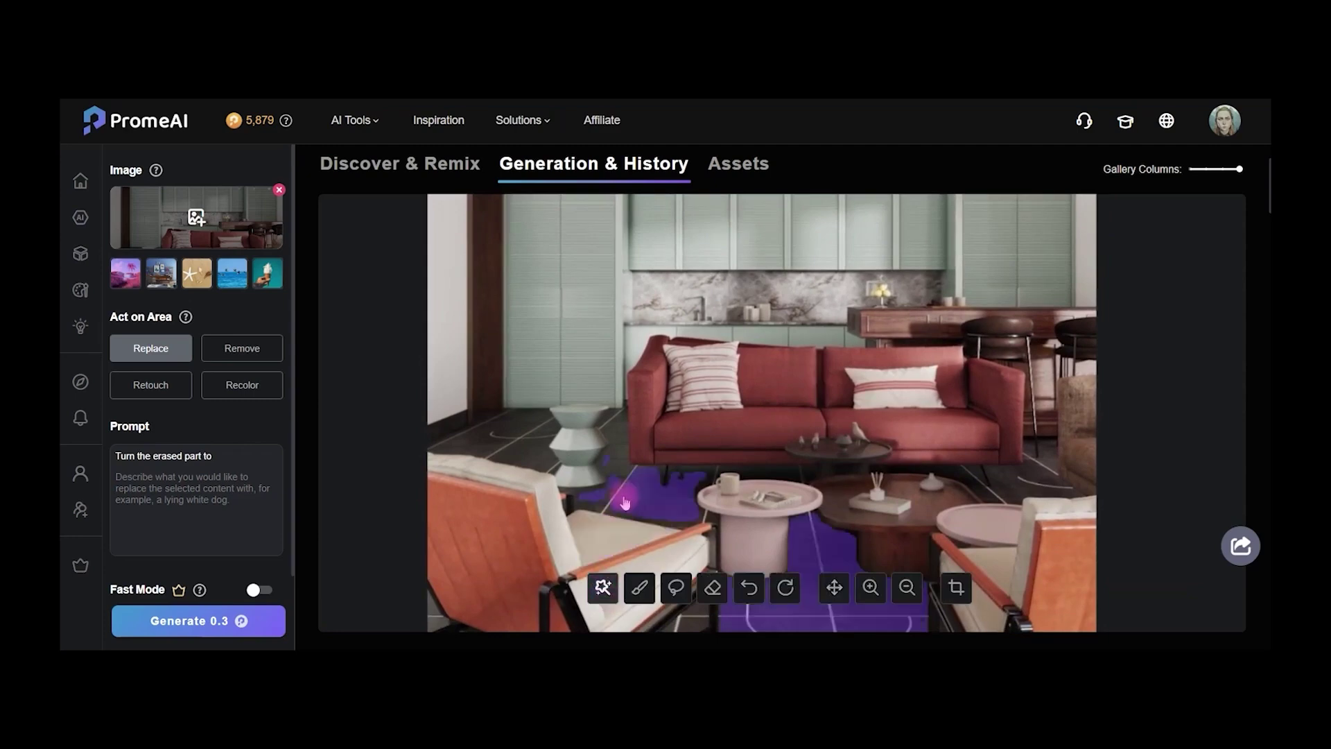
{"action": "left_click", "coordinate": [706, 375]}
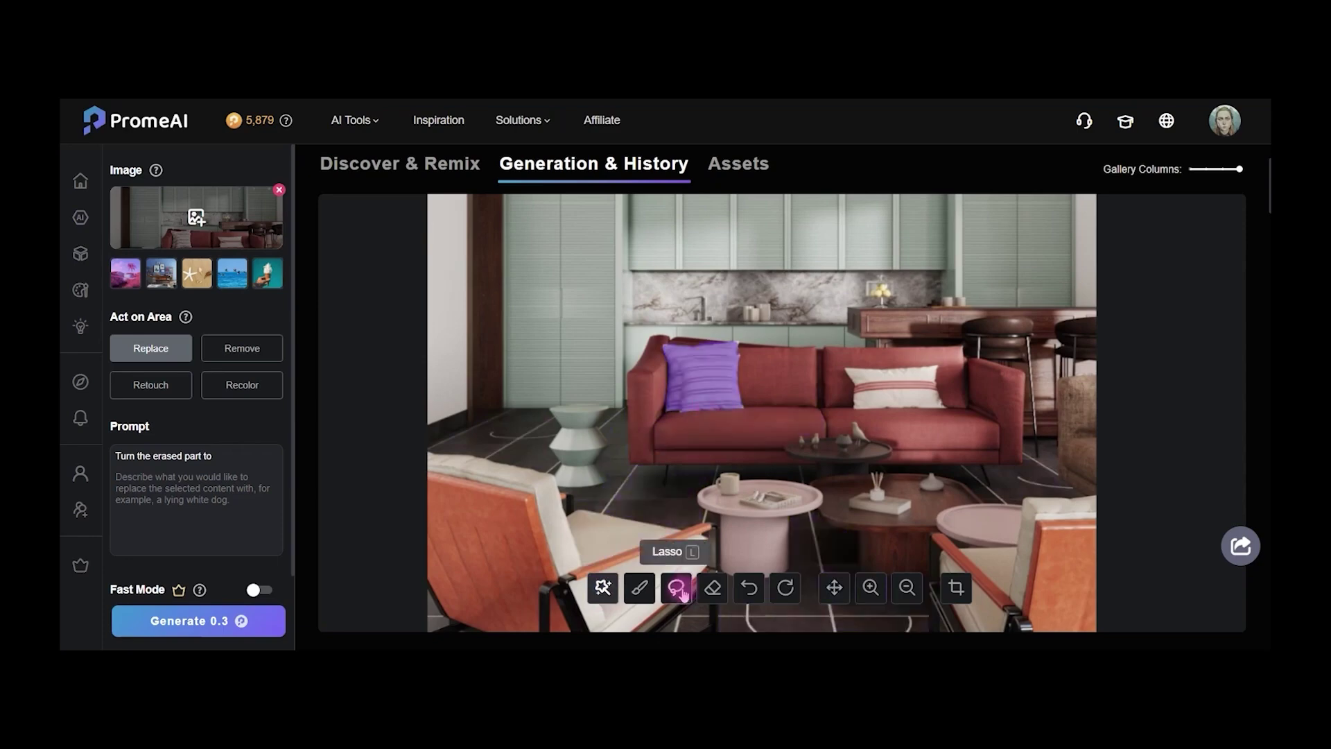
Paint a brush mask over the left sofa pillow at close zoom
{"action": "left_click", "coordinate": [638, 590]}
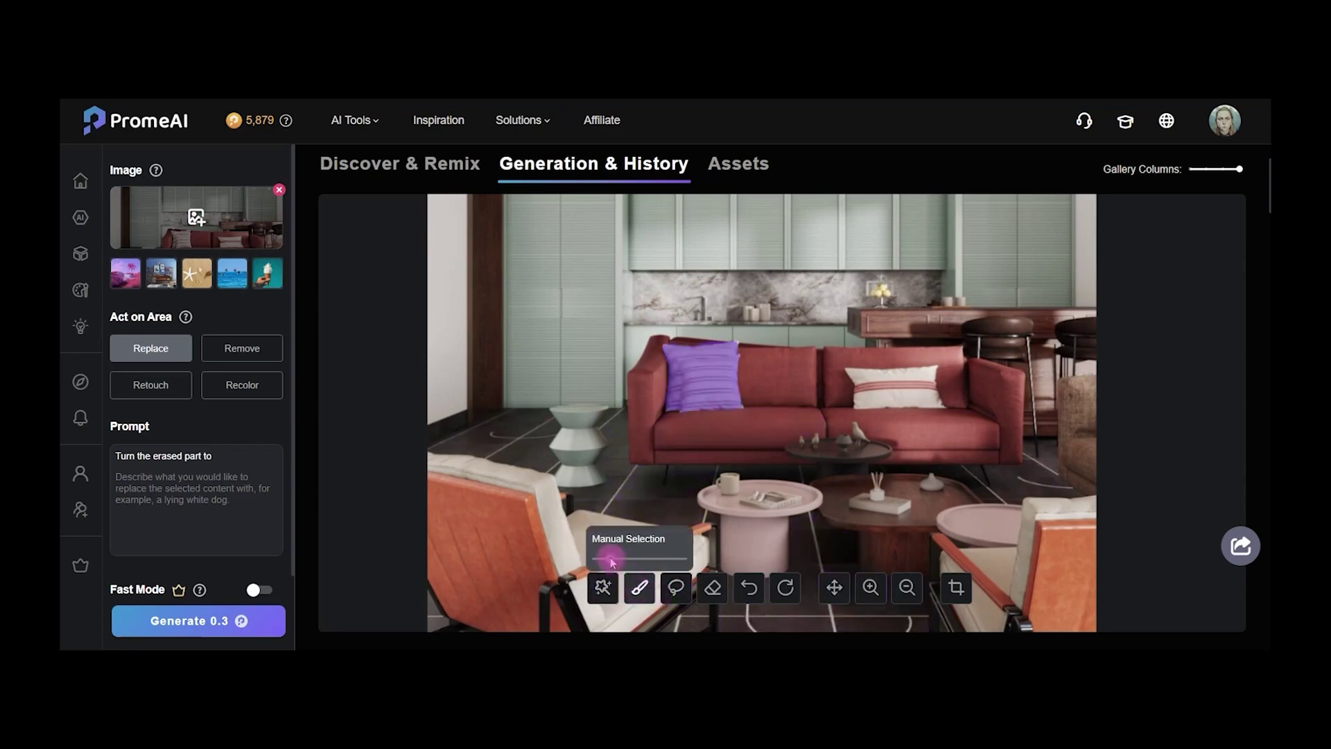
{"action": "mouse_move", "coordinate": [613, 561]}
{"action": "left_mouse_down"}
{"action": "mouse_move", "coordinate": [669, 559]}
{"action": "mouse_move", "coordinate": [597, 560]}
{"action": "left_mouse_up"}
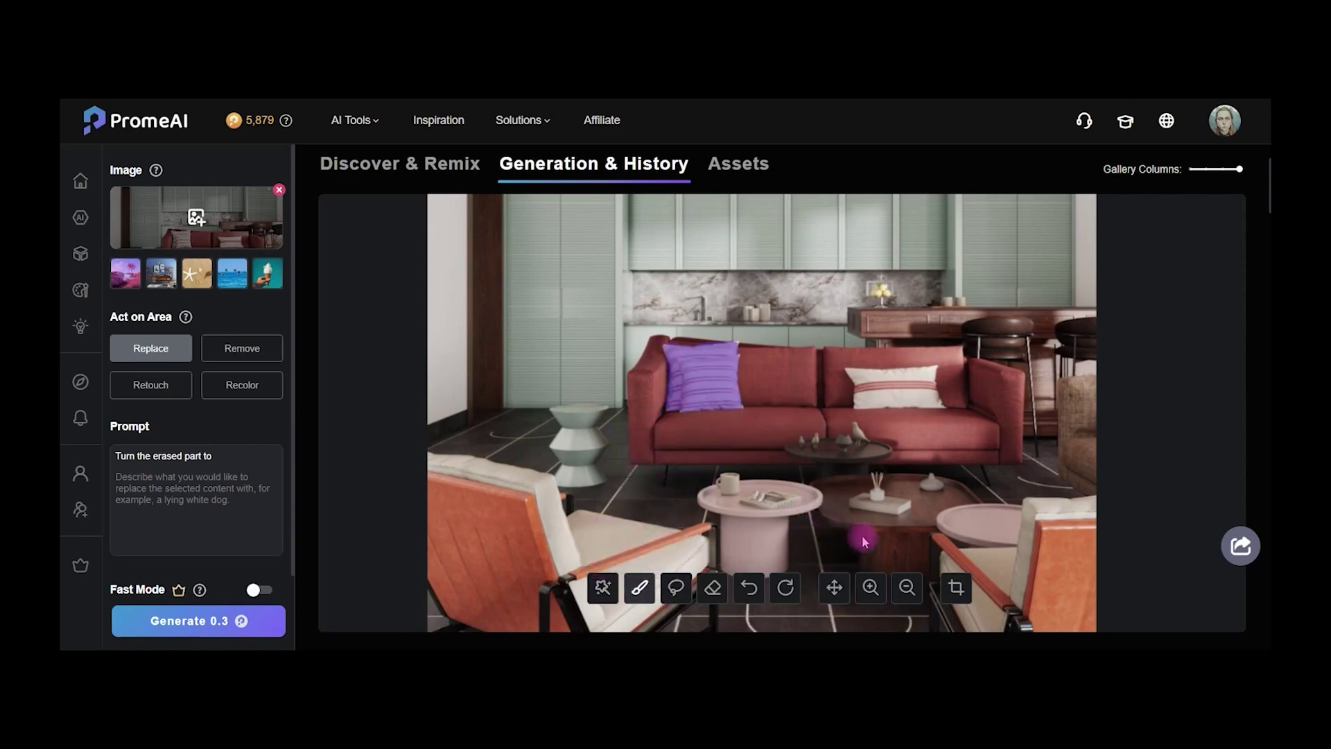
{"action": "left_click", "coordinate": [871, 587]}
{"action": "left_click", "coordinate": [871, 587]}
{"action": "left_click", "coordinate": [834, 587]}
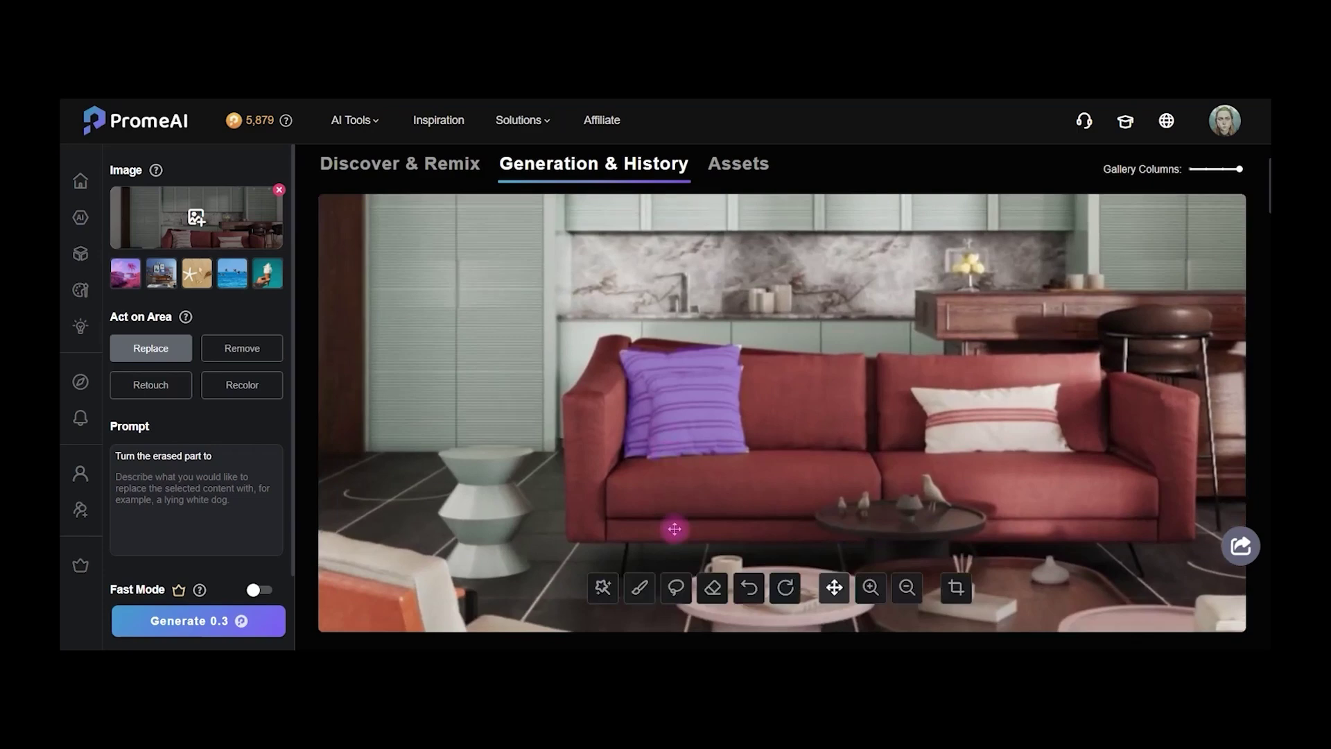
{"action": "left_click", "coordinate": [639, 587]}
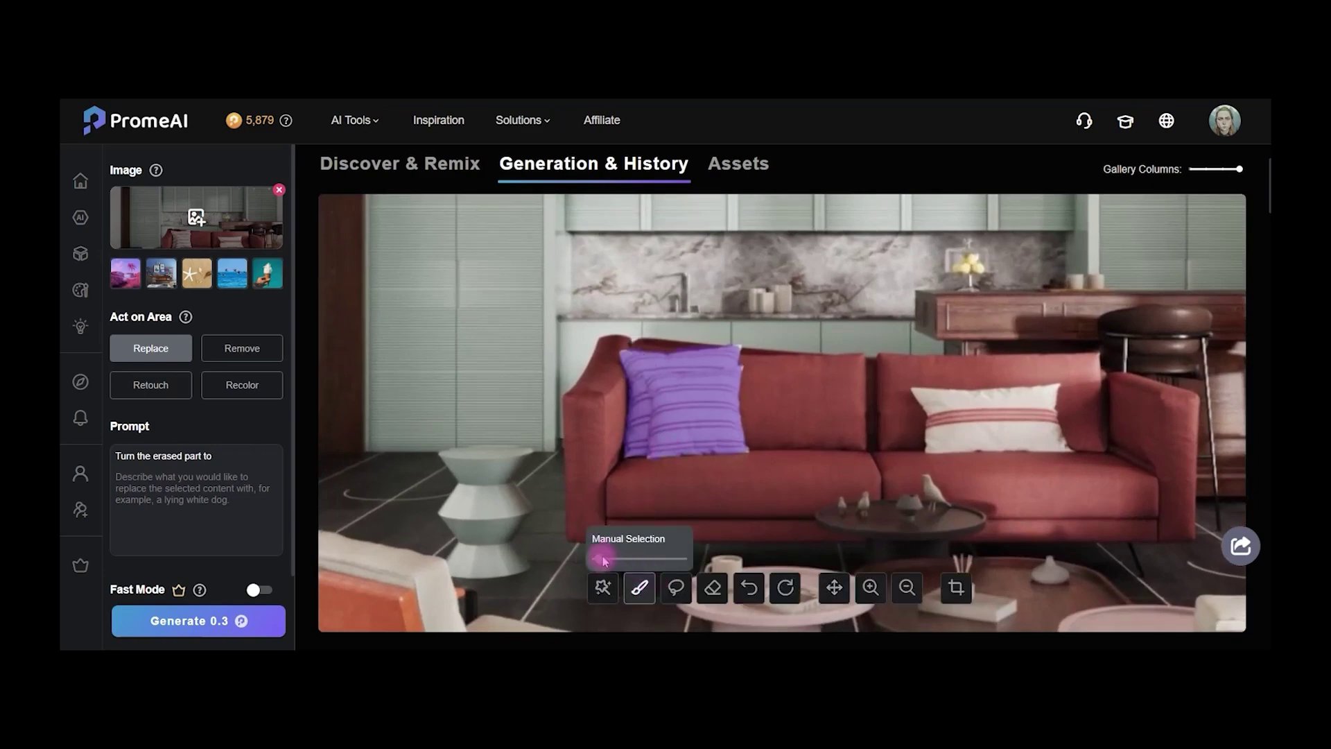
{"action": "left_click_drag", "start_coordinate": [619, 353], "coordinate": [658, 358]}
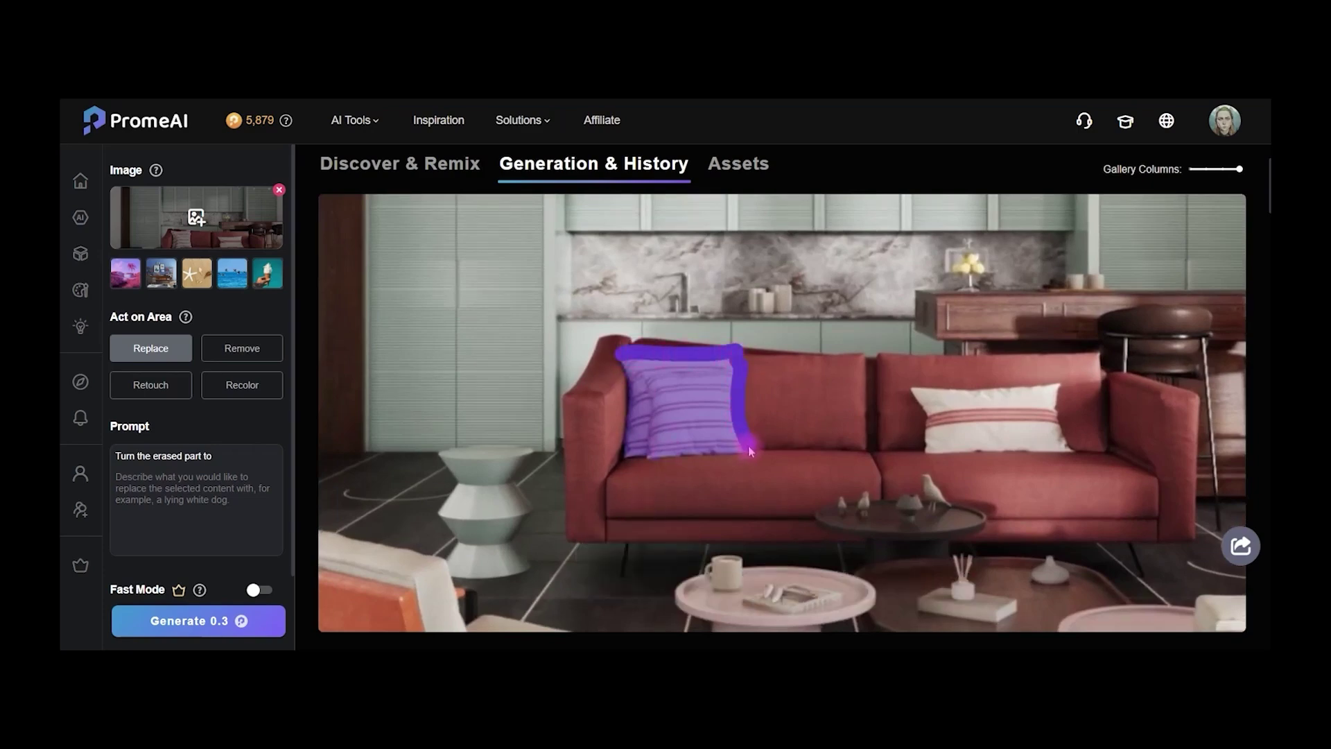
{"action": "left_click_drag", "start_coordinate": [629, 402], "coordinate": [631, 366]}
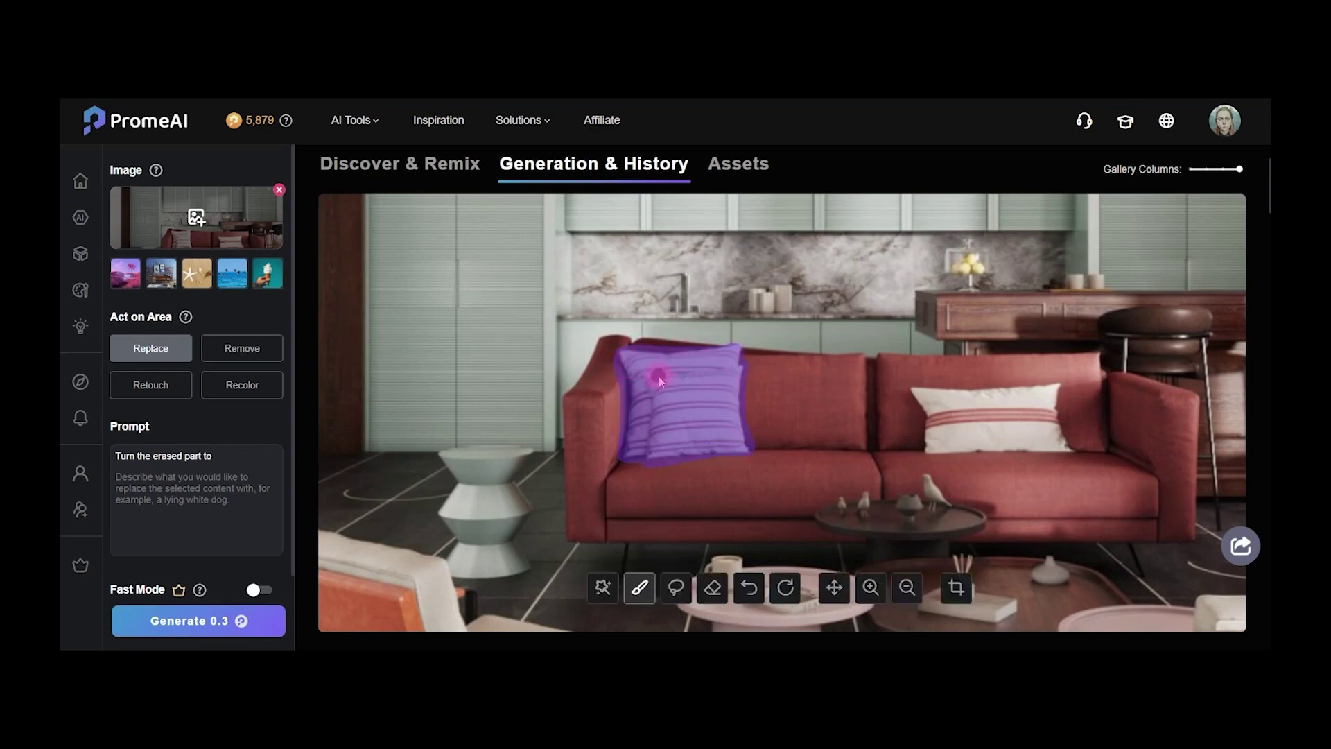
Clear any mask from the white striped right pillow, then zoom out to the whole image
{"action": "left_click", "coordinate": [676, 588]}
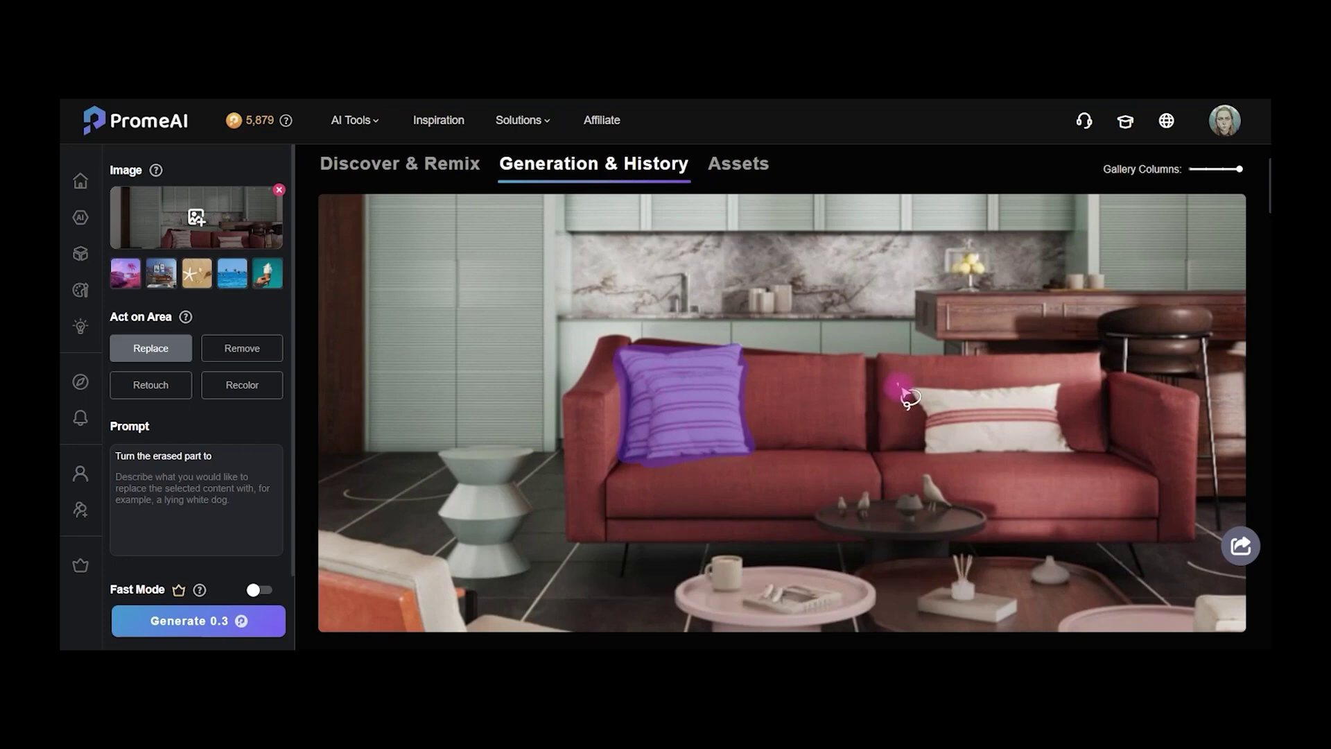
{"action": "mouse_move", "coordinate": [923, 420]}
{"action": "left_mouse_down"}
{"action": "mouse_move", "coordinate": [916, 447]}
{"action": "mouse_move", "coordinate": [1083, 456]}
{"action": "mouse_move", "coordinate": [1073, 388]}
{"action": "mouse_move", "coordinate": [1023, 379]}
{"action": "mouse_move", "coordinate": [901, 396]}
{"action": "mouse_move", "coordinate": [916, 437]}
{"action": "left_mouse_up"}
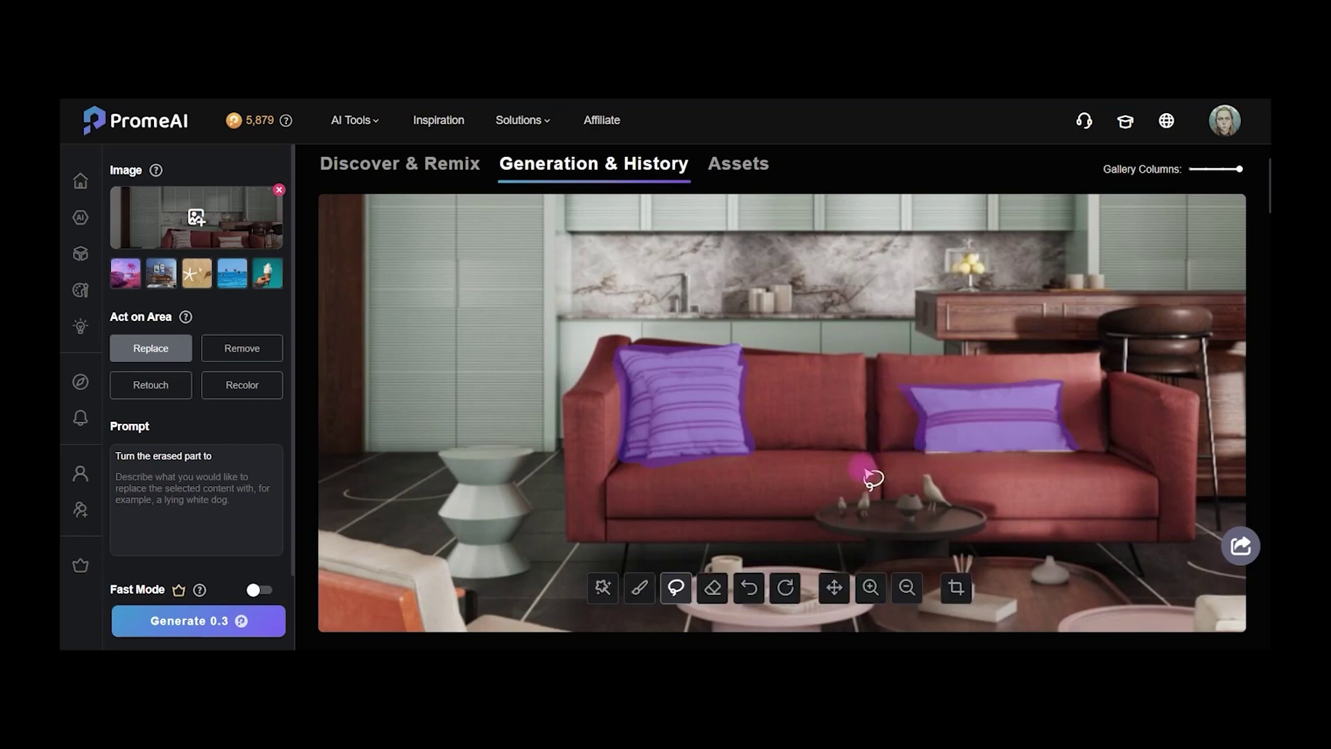
{"action": "left_click", "coordinate": [713, 590]}
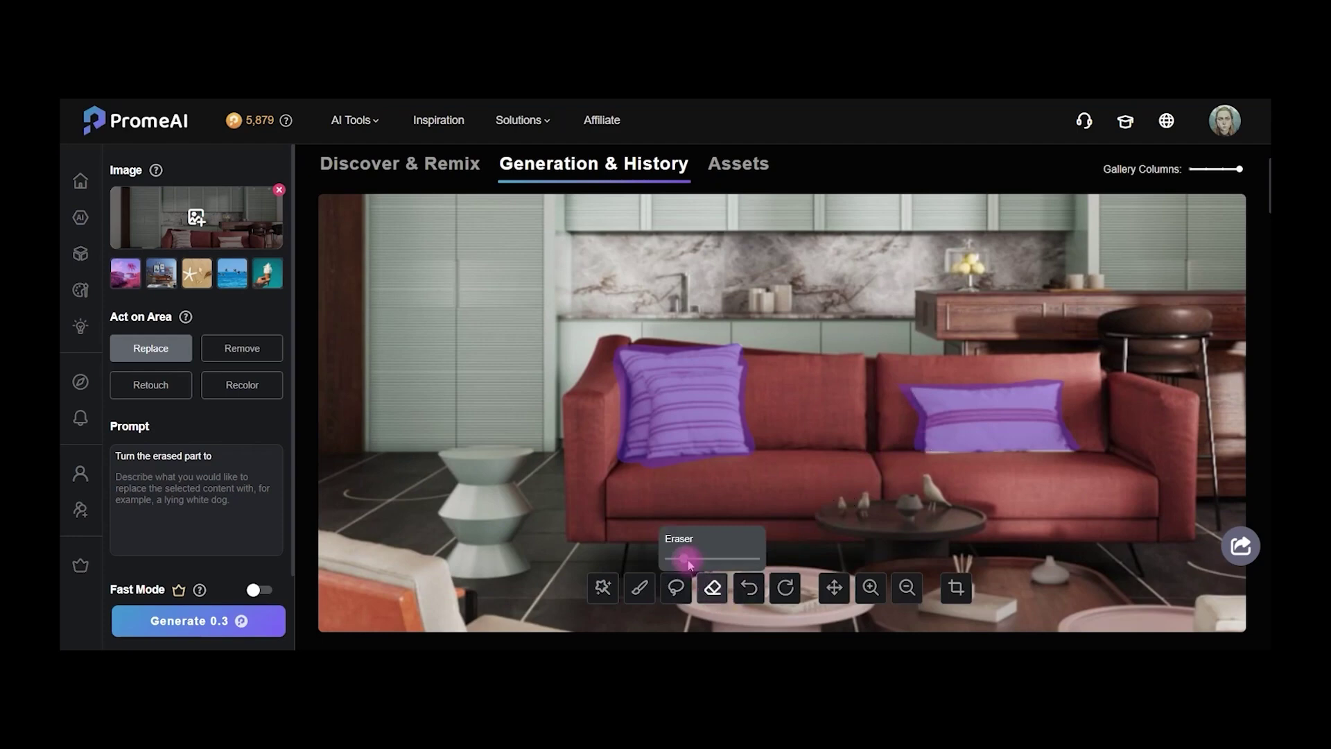
{"action": "left_click_drag", "start_coordinate": [696, 560], "coordinate": [750, 560]}
{"action": "mouse_move", "coordinate": [897, 407]}
{"action": "left_mouse_down"}
{"action": "mouse_move", "coordinate": [980, 395]}
{"action": "mouse_move", "coordinate": [965, 395]}
{"action": "mouse_move", "coordinate": [782, 646]}
{"action": "left_mouse_up"}
{"action": "left_click", "coordinate": [903, 586]}
{"action": "left_click", "coordinate": [904, 587]}
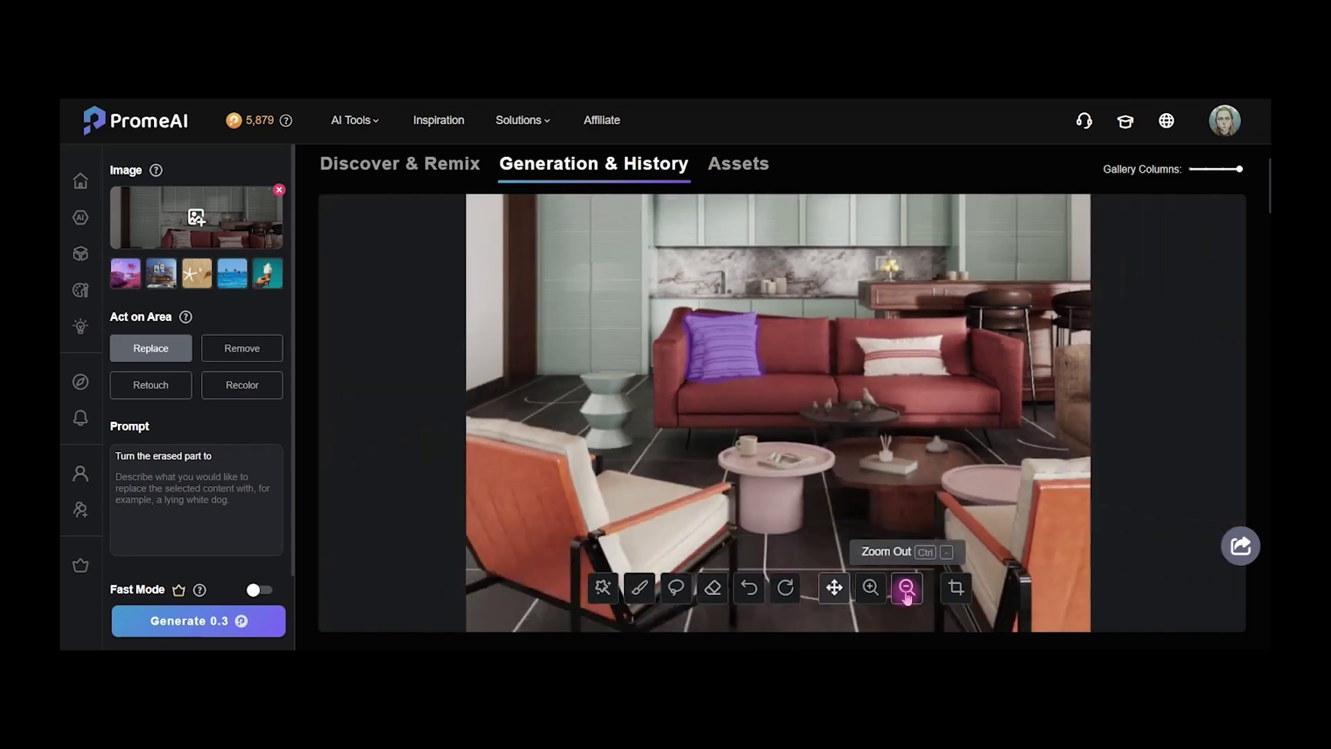
{"action": "left_click", "coordinate": [174, 477]}
Generate replacements for the masked pillow with the prompt 'cuddle toy'
{"action": "type", "text": "c"}
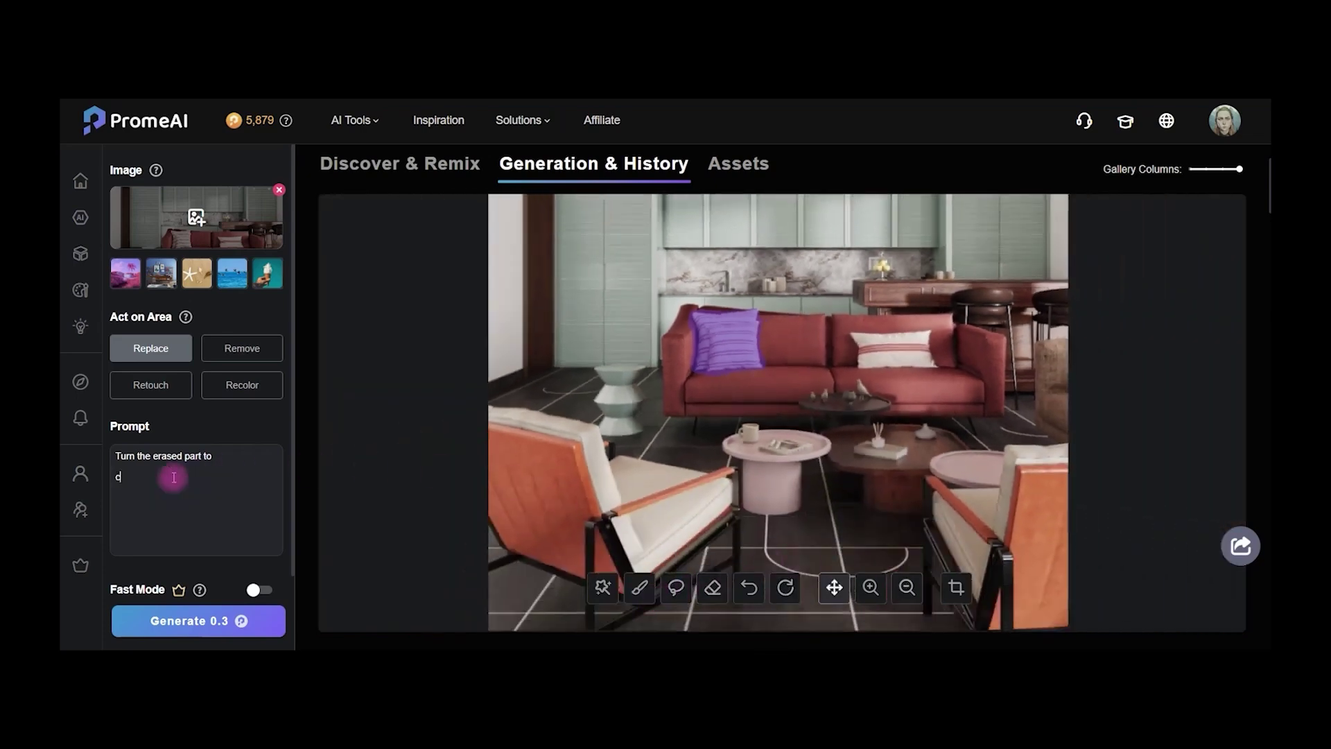
{"action": "type", "text": "uddle toy"}
{"action": "scroll", "coordinate": [173, 477], "scroll_direction": "down", "scroll_amount": 1}
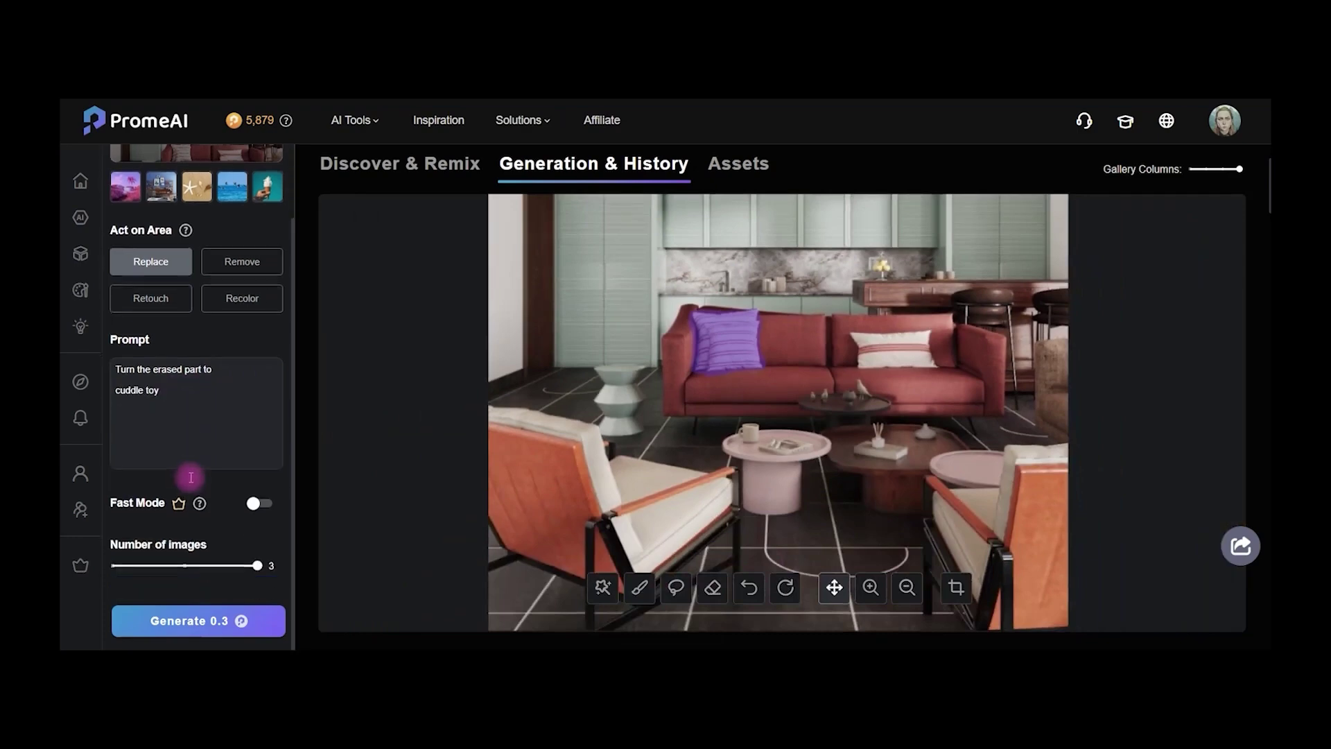
{"action": "left_click", "coordinate": [189, 629]}
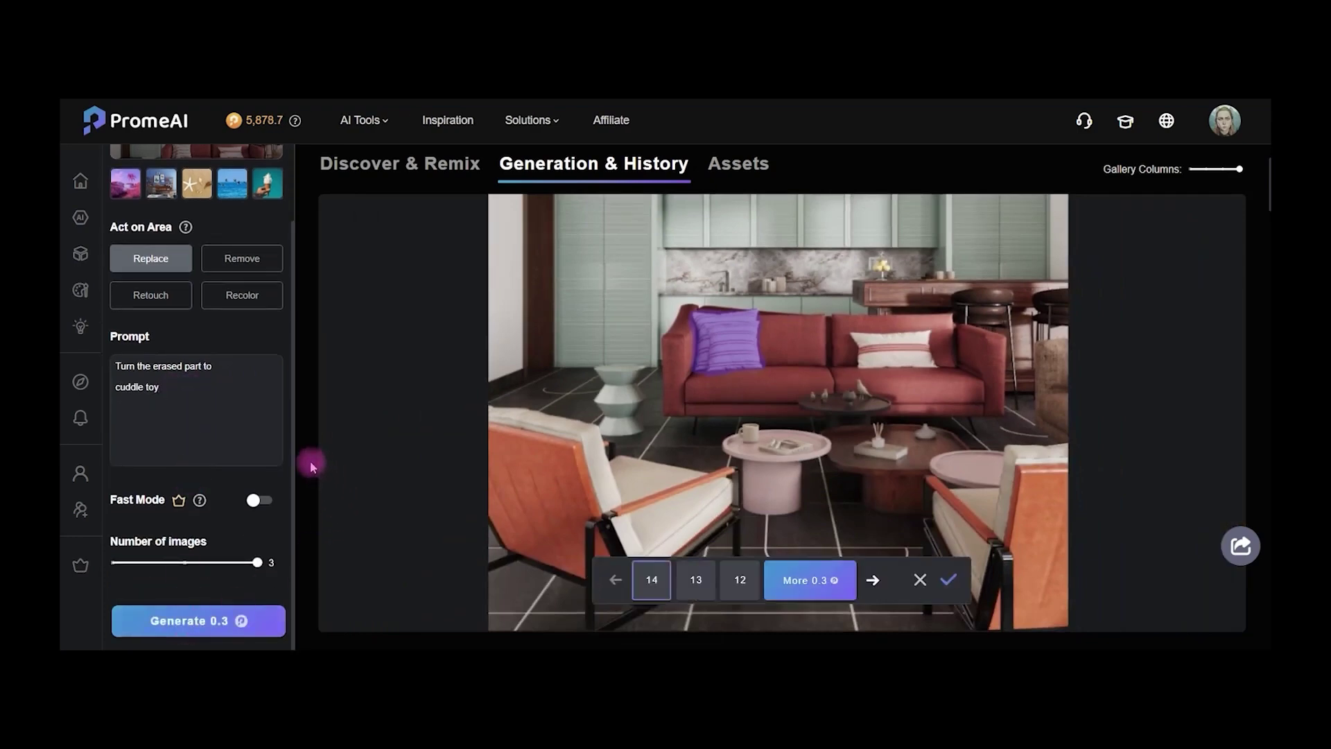
Compare the three teddy bear results and keep the brown teddy bear
{"action": "scroll", "coordinate": [312, 466], "scroll_direction": "down", "scroll_amount": 2}
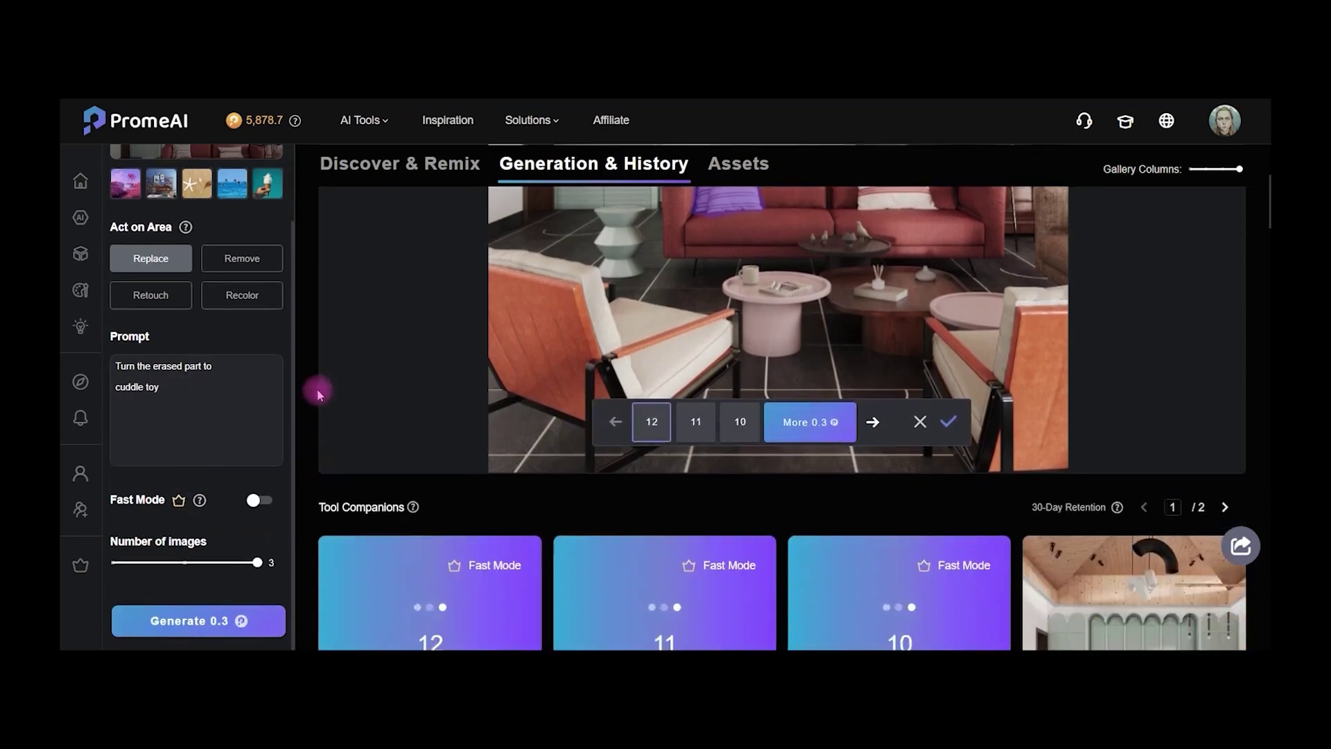
{"action": "scroll", "coordinate": [305, 494], "scroll_direction": "down", "scroll_amount": 2}
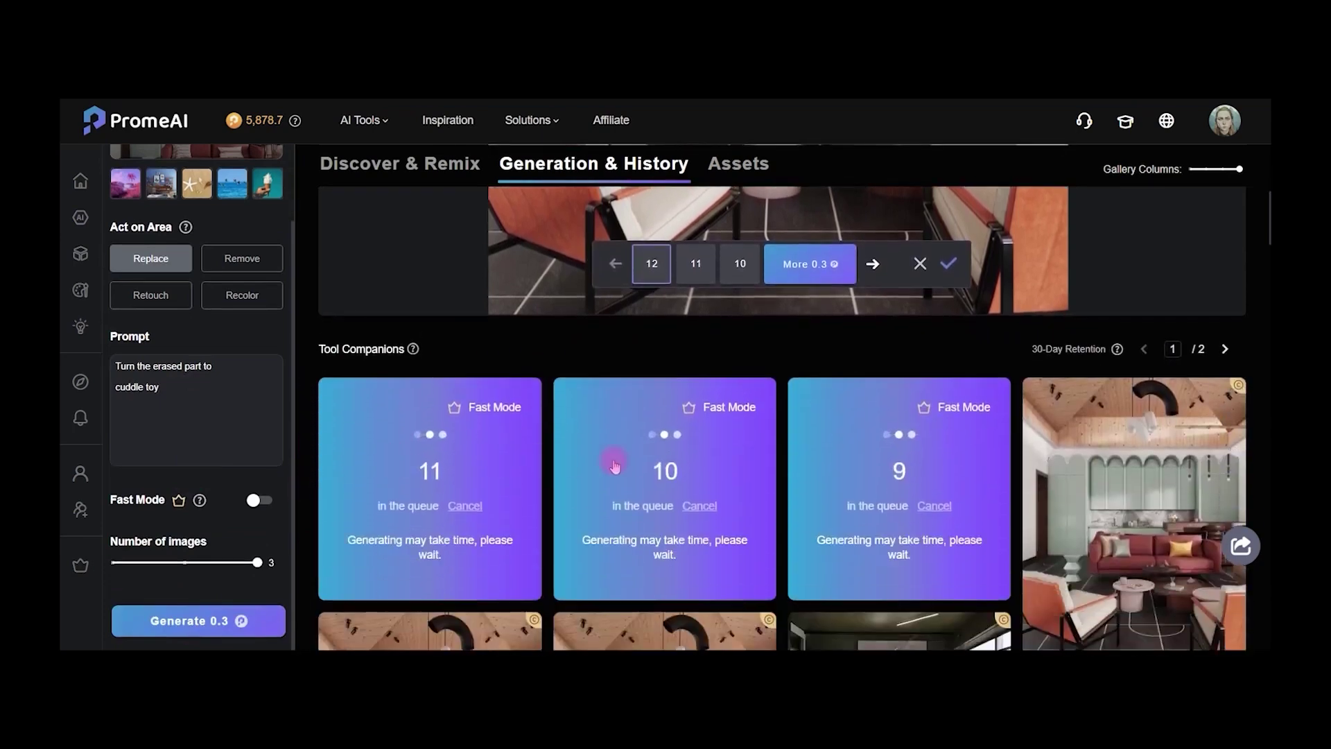
{"action": "scroll", "coordinate": [345, 555], "scroll_direction": "up", "scroll_amount": 3}
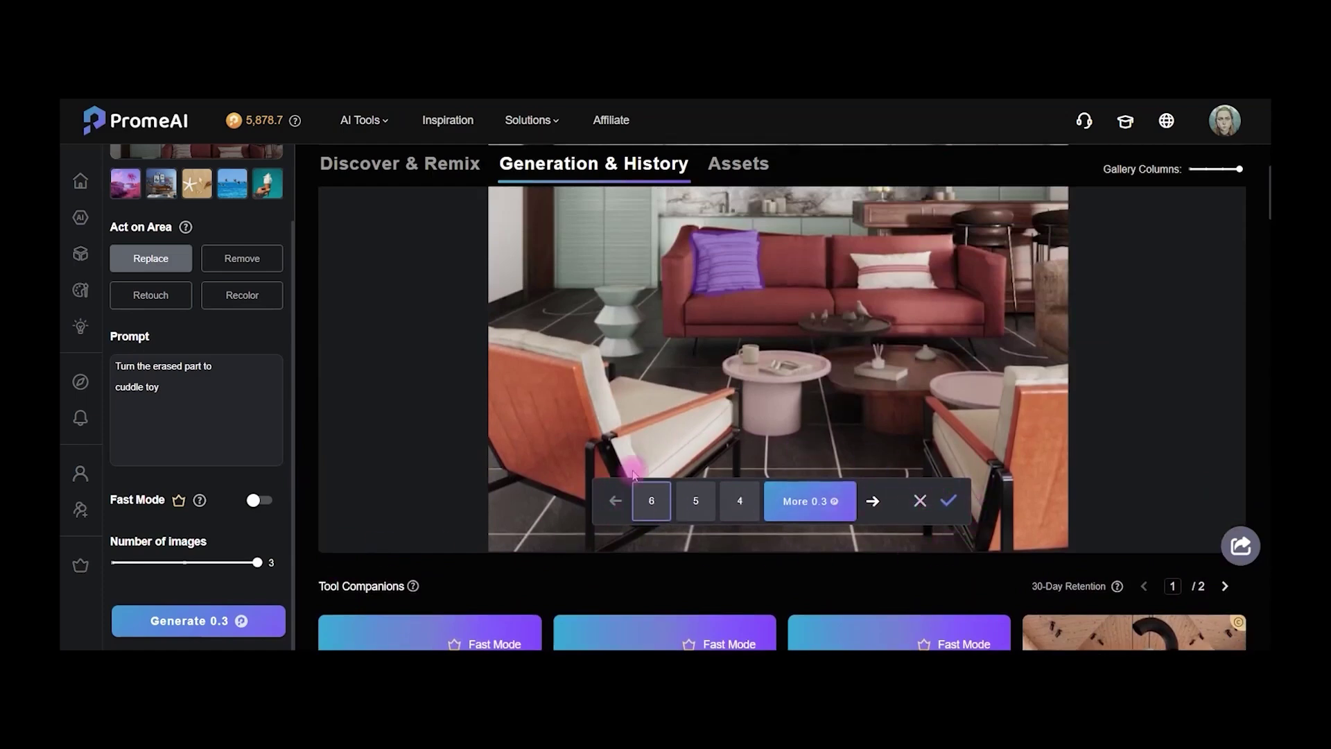
{"action": "scroll", "coordinate": [995, 527], "scroll_direction": "up", "scroll_amount": 1}
{"action": "scroll", "coordinate": [995, 529], "scroll_direction": "down", "scroll_amount": 4}
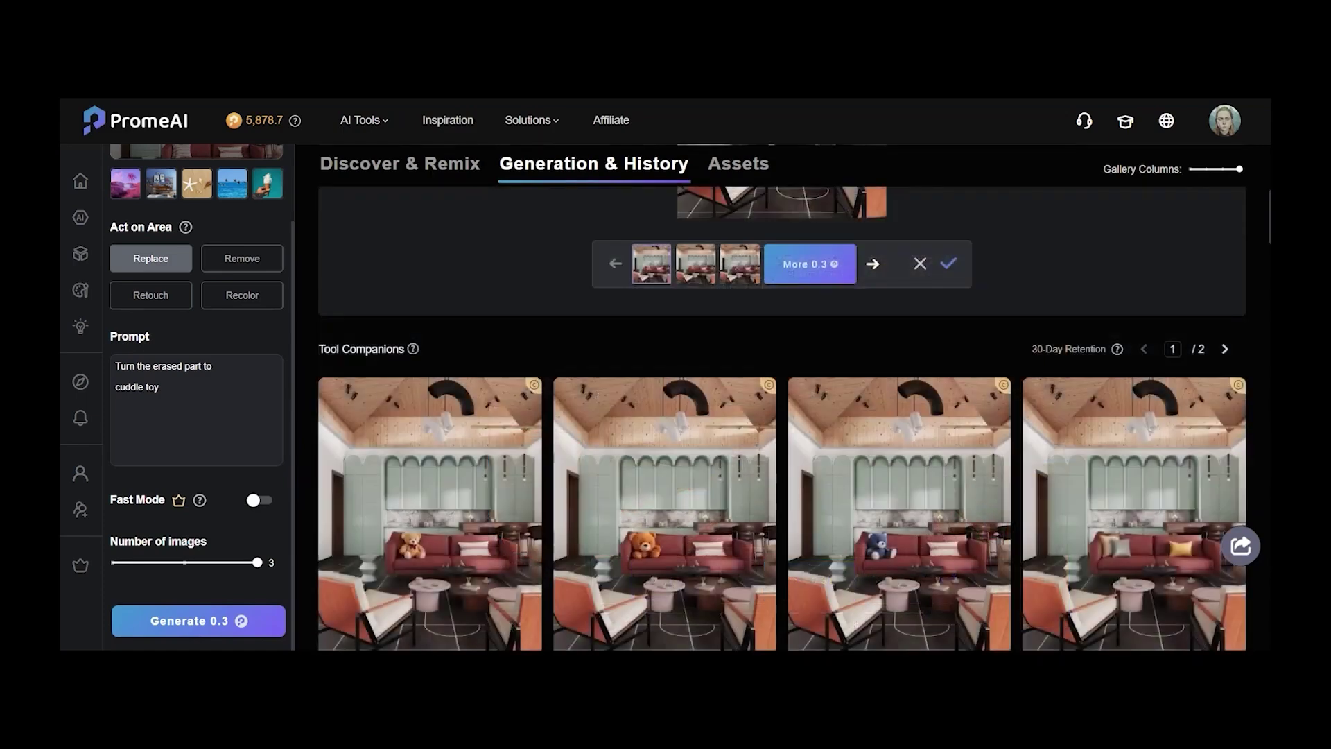
{"action": "scroll", "coordinate": [1111, 353], "scroll_direction": "up", "scroll_amount": 3}
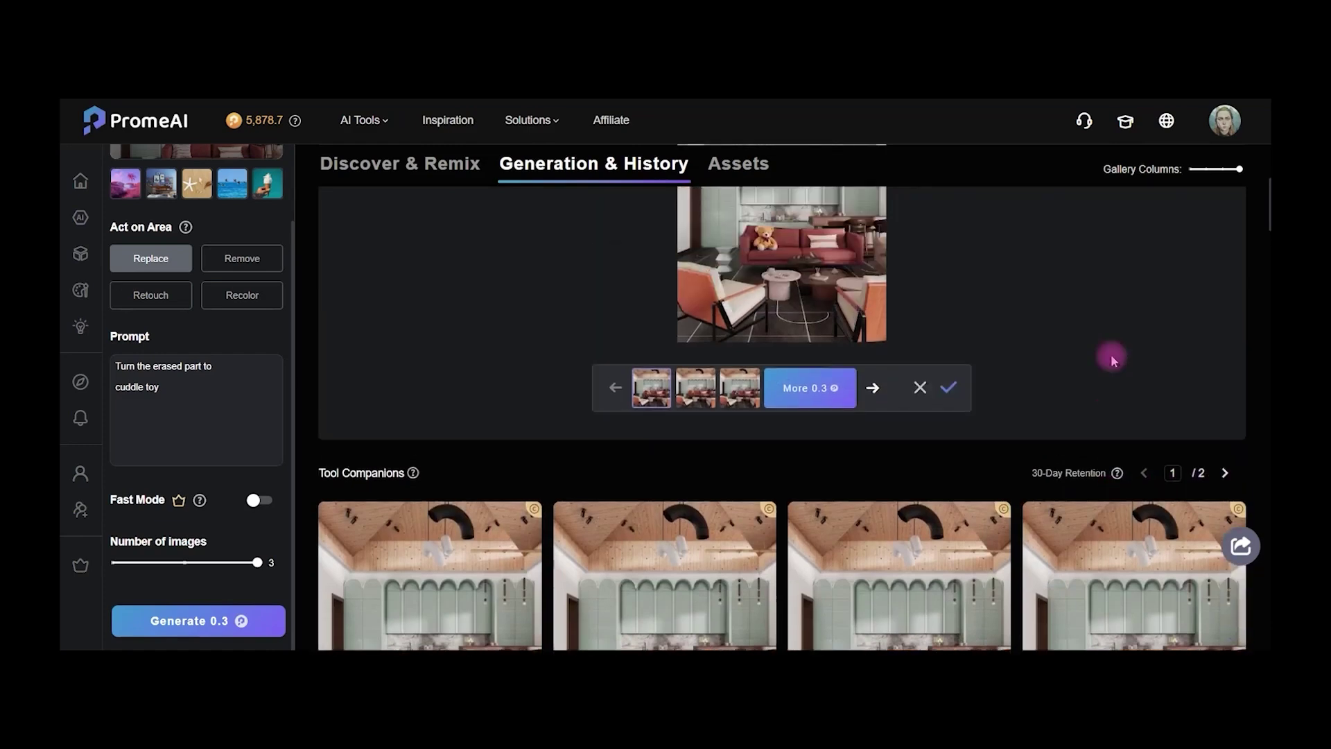
{"action": "scroll", "coordinate": [742, 409], "scroll_direction": "up", "scroll_amount": 1}
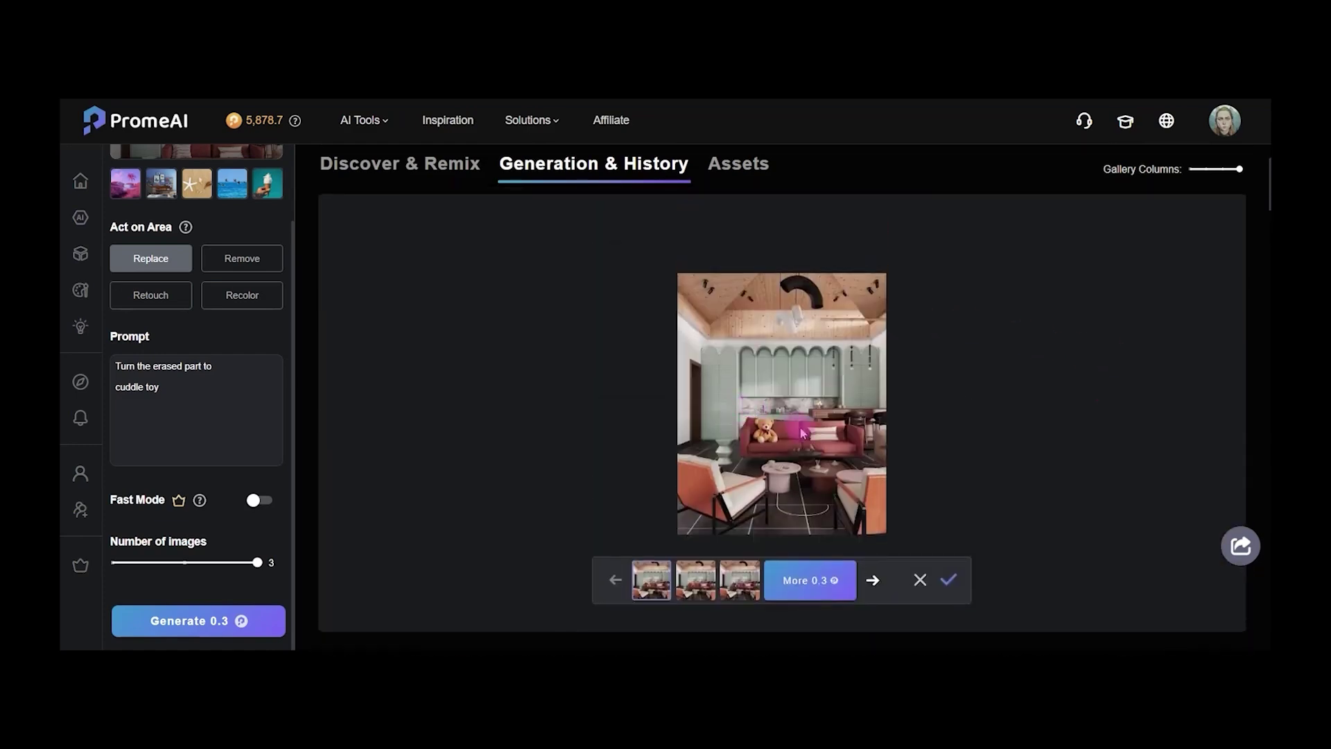
{"action": "left_click", "coordinate": [702, 588]}
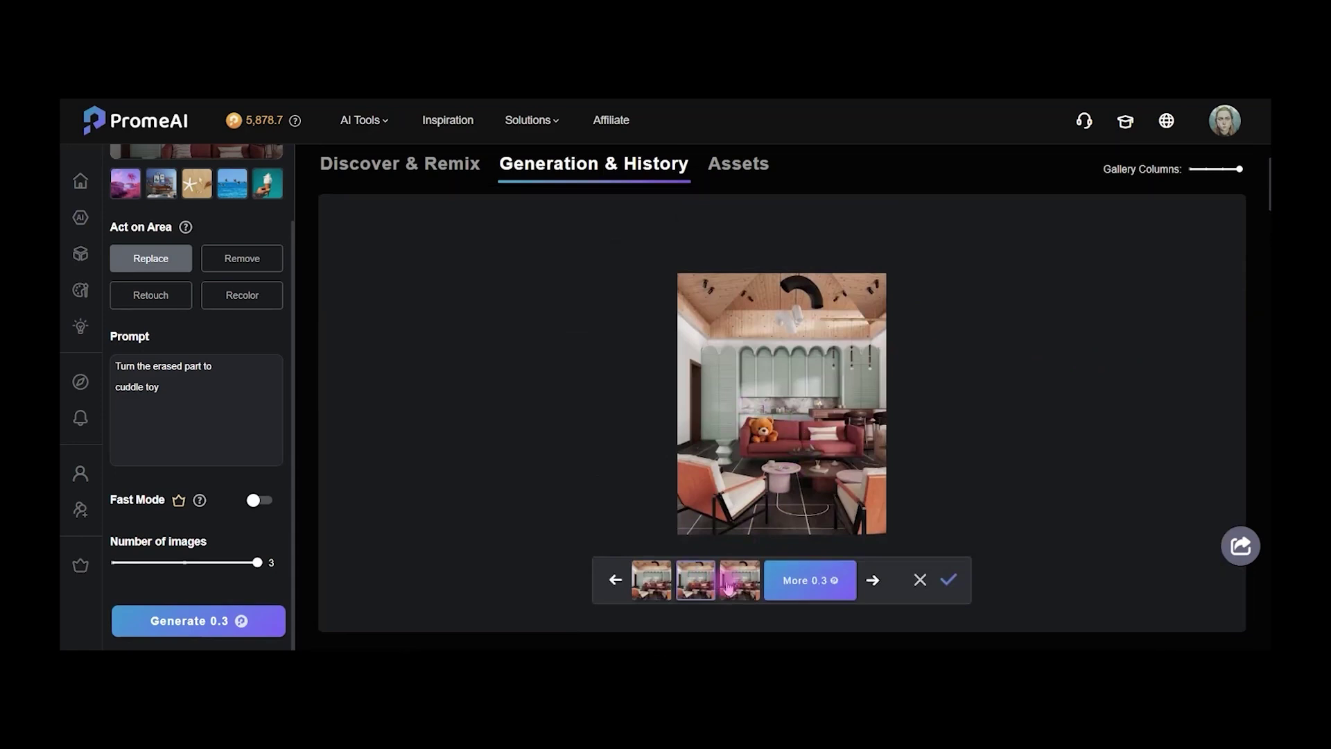
{"action": "left_click", "coordinate": [729, 587]}
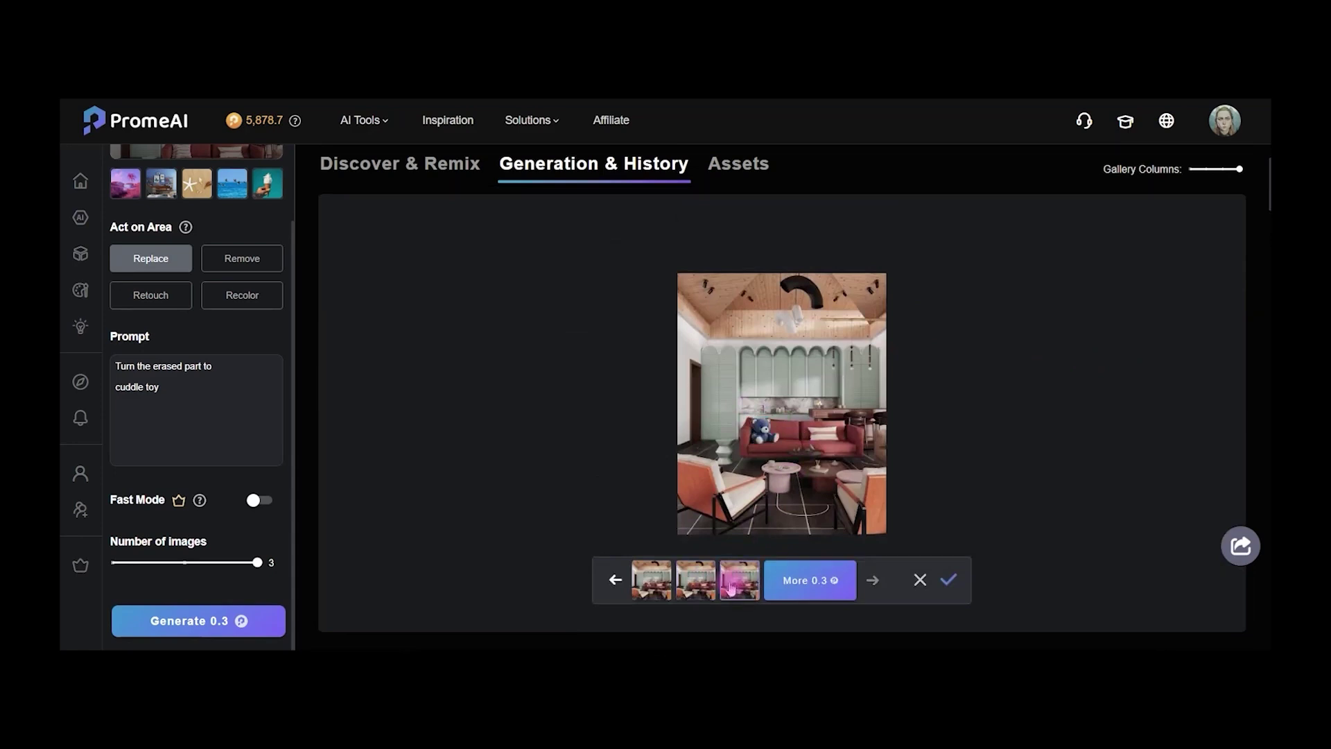
{"action": "left_click", "coordinate": [657, 586]}
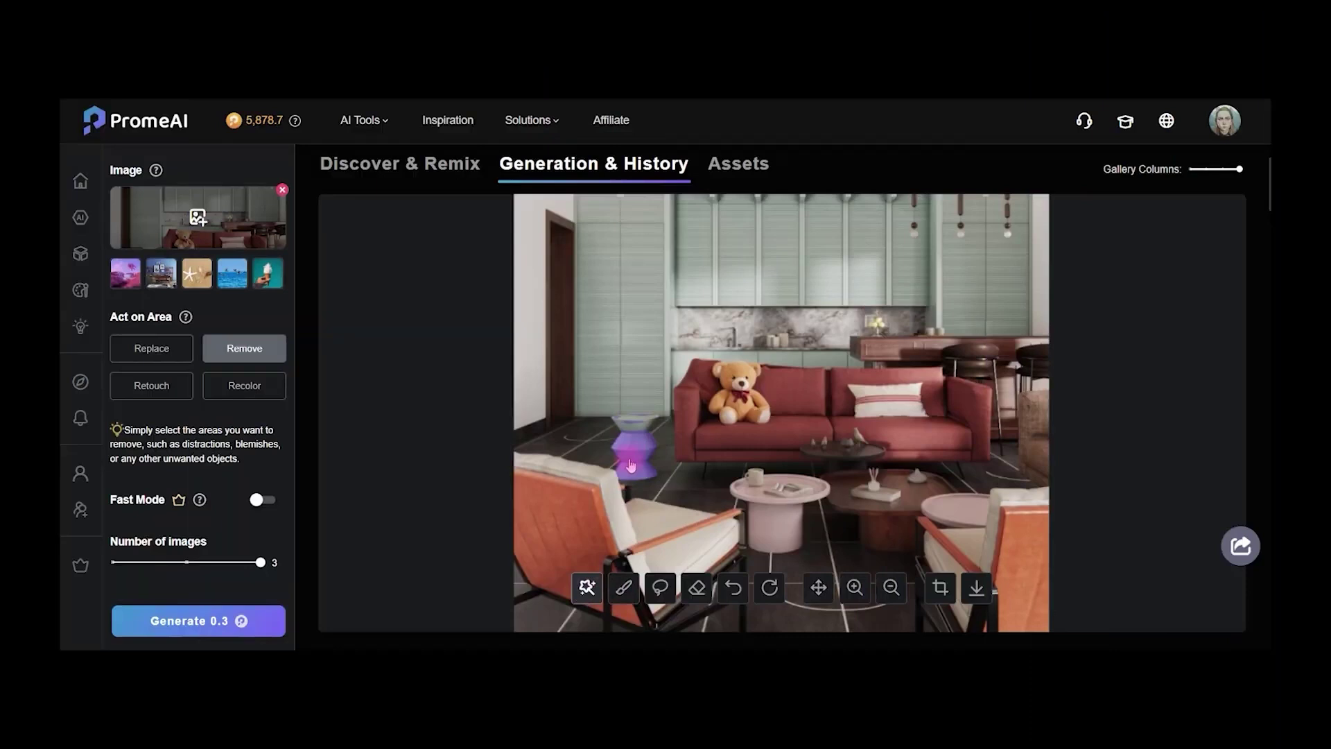
Paint over the stacked side table beside the sofa and generate its removal
{"action": "left_click", "coordinate": [624, 587]}
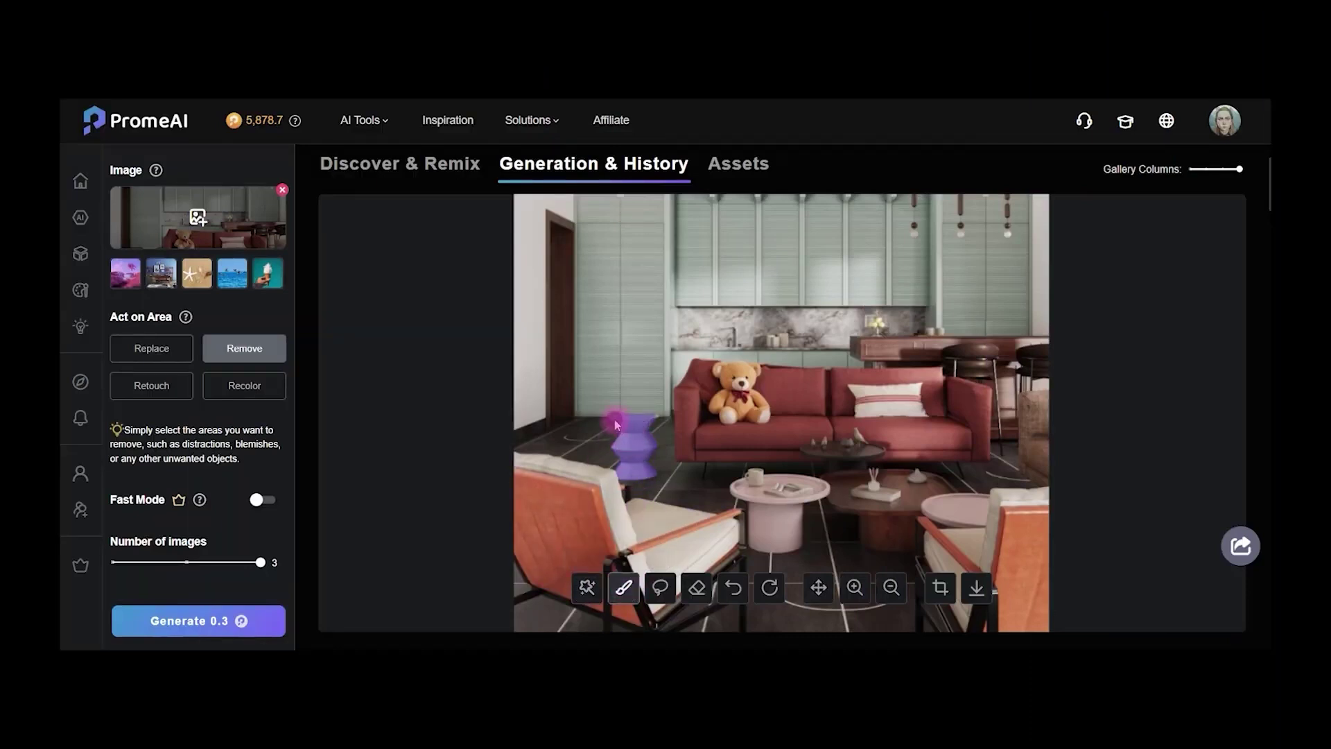
{"action": "left_click", "coordinate": [222, 627]}
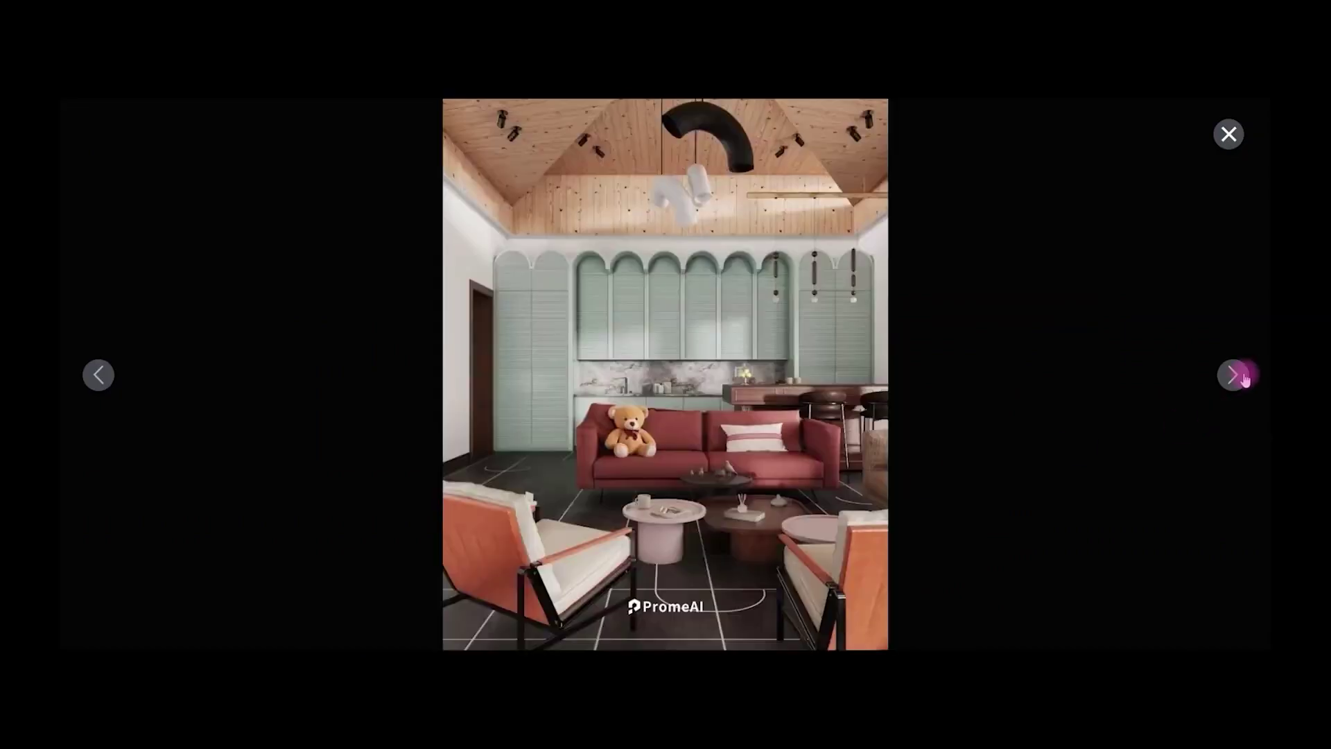
{"action": "left_click", "coordinate": [1234, 375]}
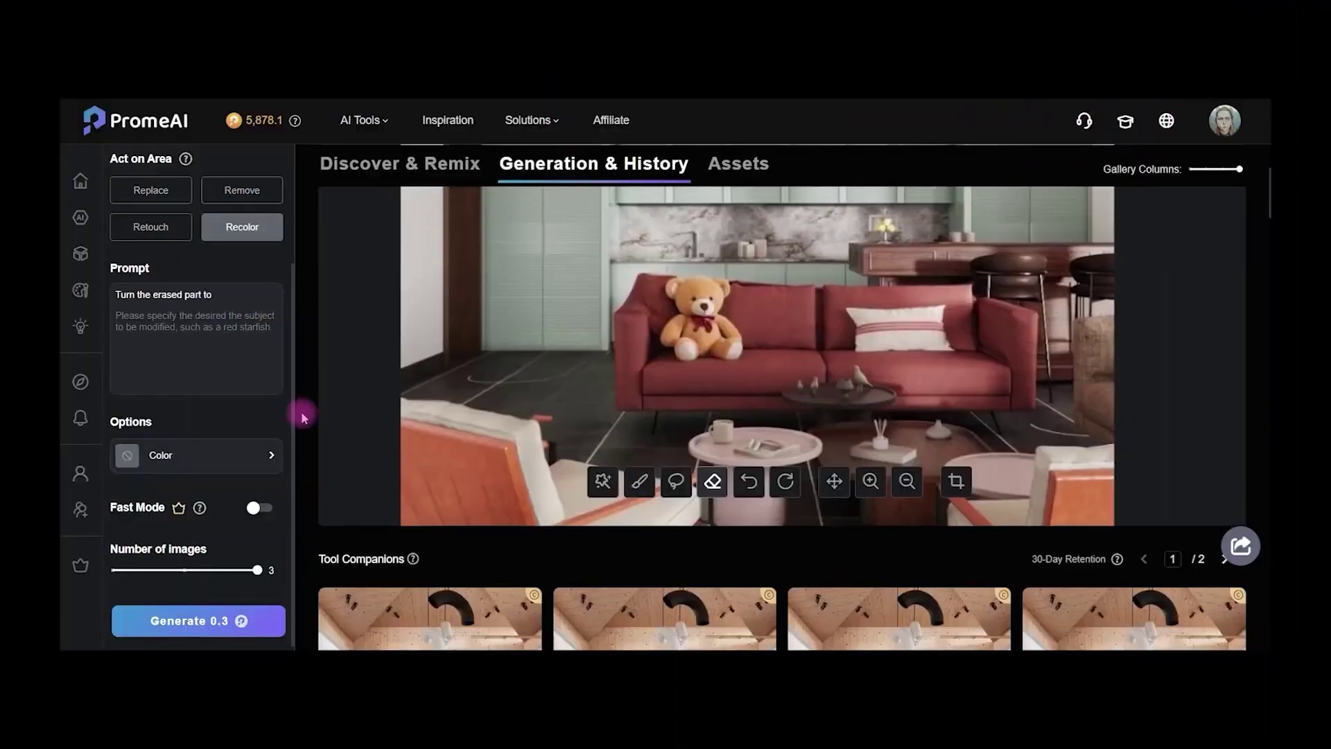
Auto-select the right striped pillow and generate a recolour with the prompt 'peach pillow'
{"action": "left_click", "coordinate": [602, 481]}
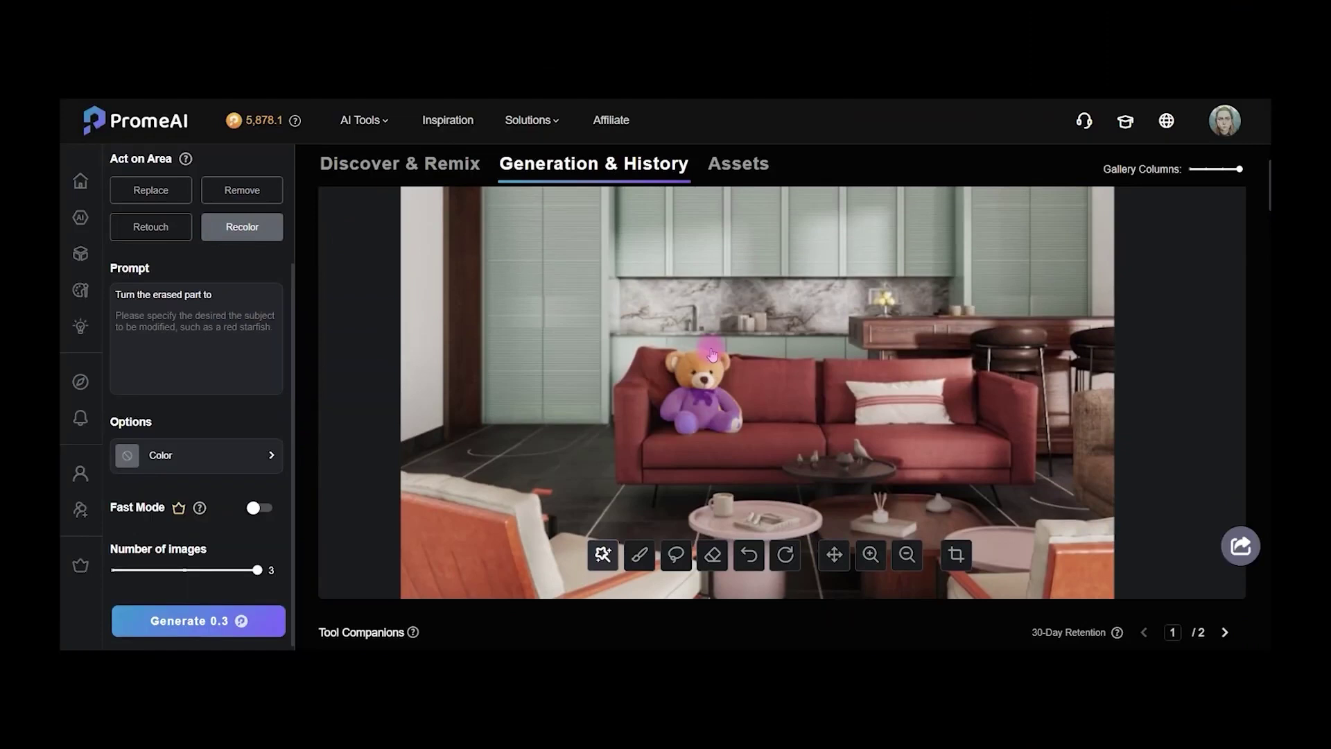
{"action": "left_click", "coordinate": [877, 400]}
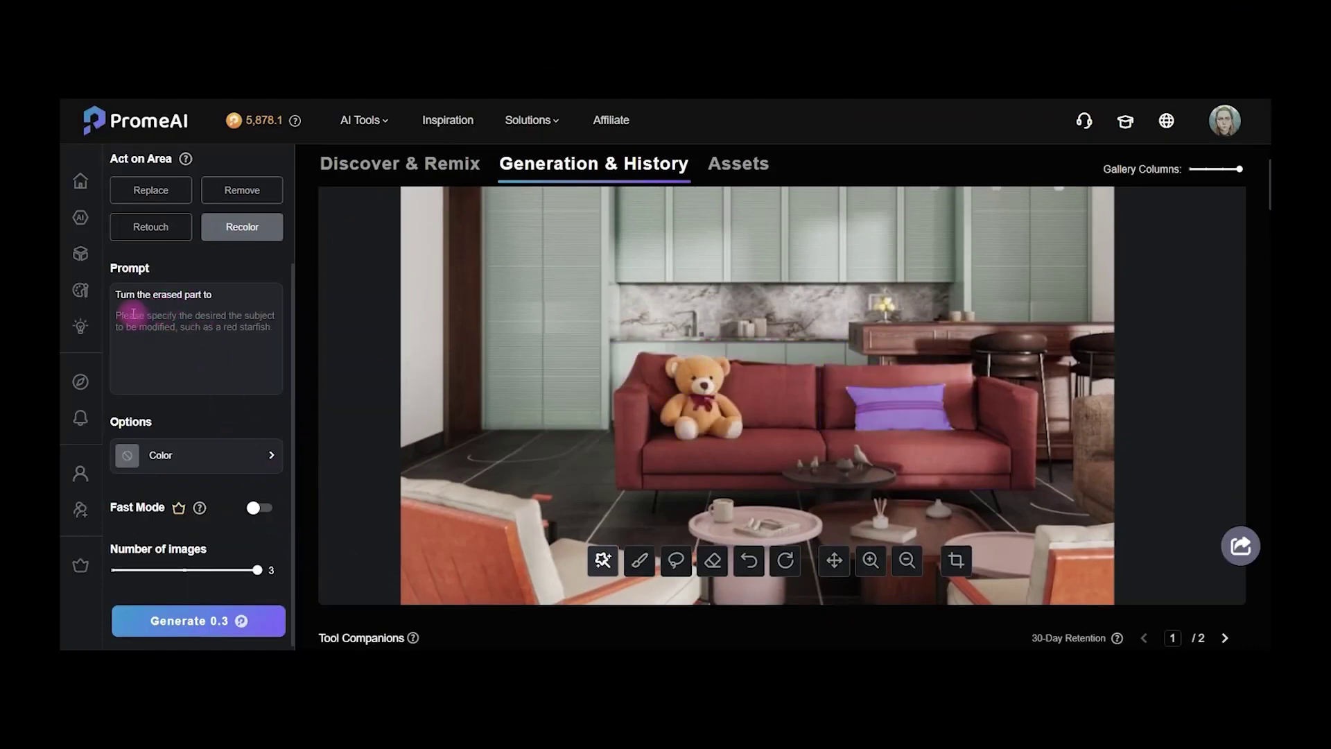
{"action": "type", "text": "peach pillow"}
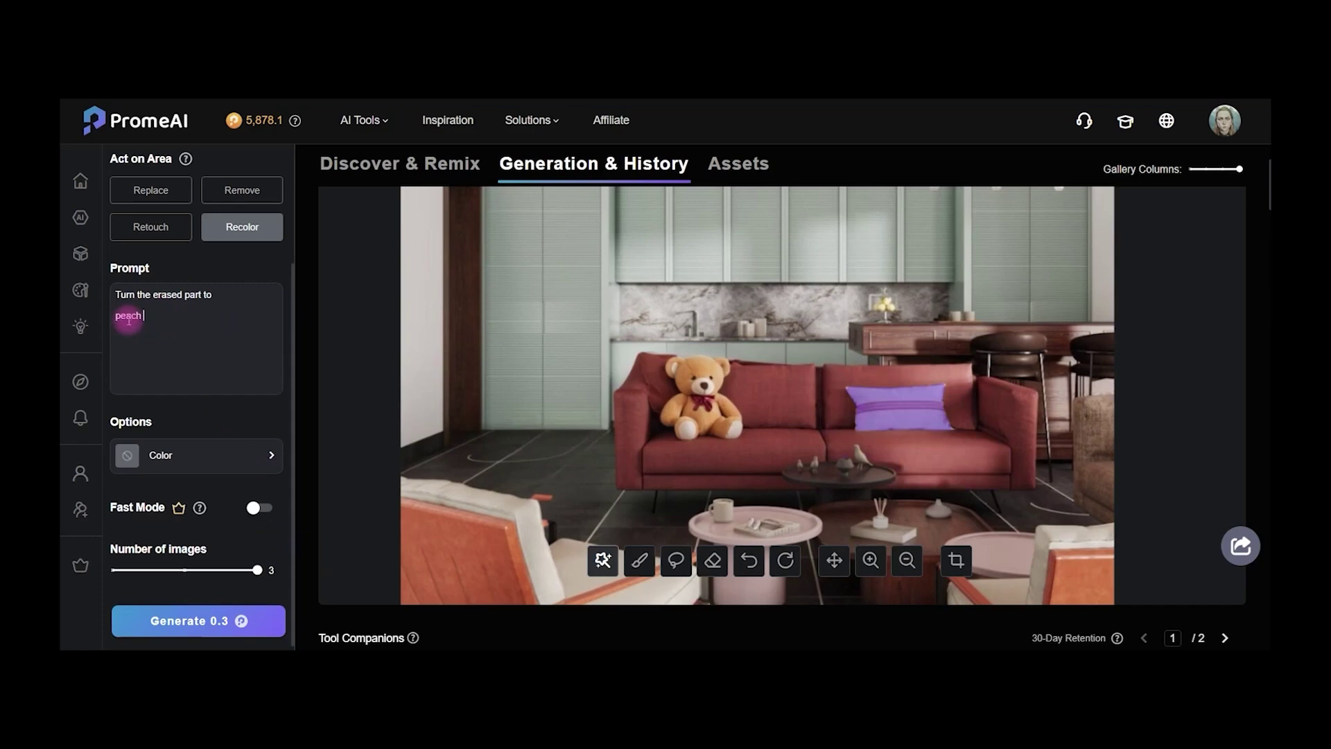
{"action": "left_click", "coordinate": [228, 633]}
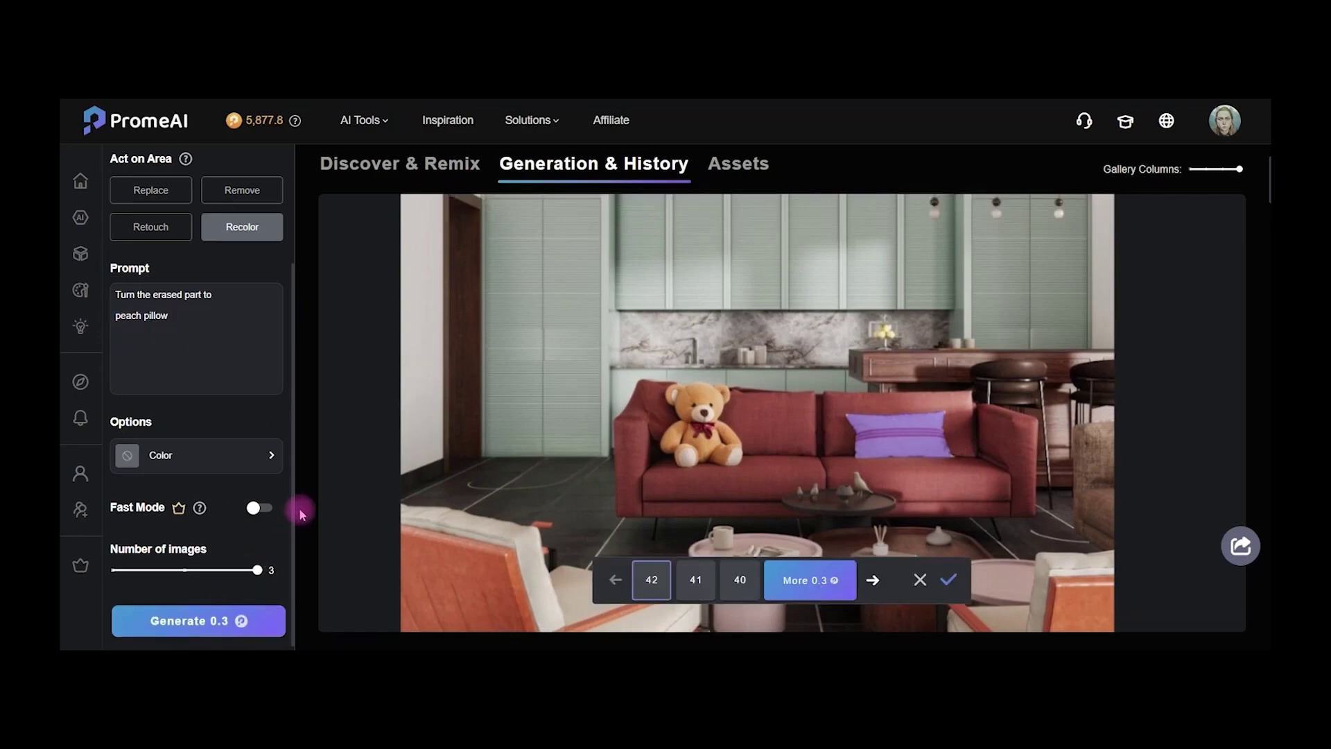
{"action": "scroll", "coordinate": [302, 513], "scroll_direction": "down", "scroll_amount": 4}
{"action": "scroll", "coordinate": [472, 416], "scroll_direction": "down", "scroll_amount": 1}
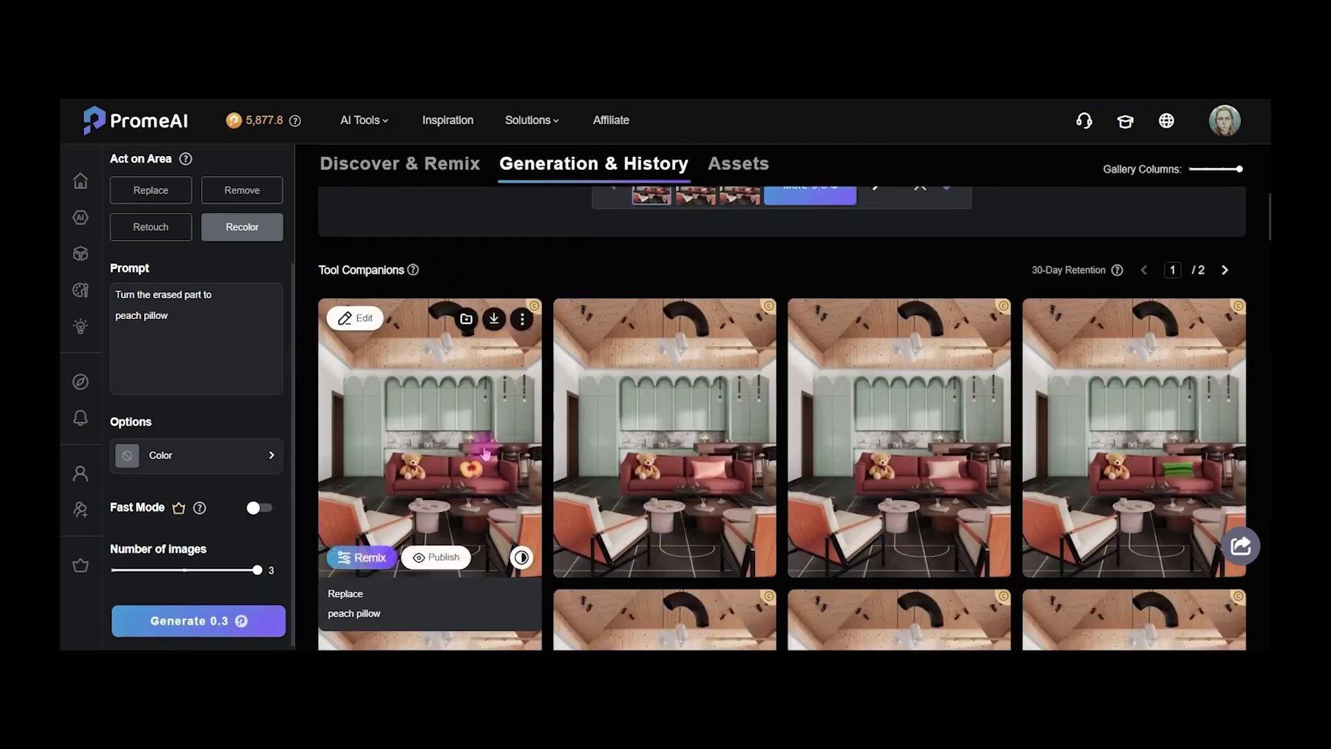
{"action": "left_click", "coordinate": [484, 451]}
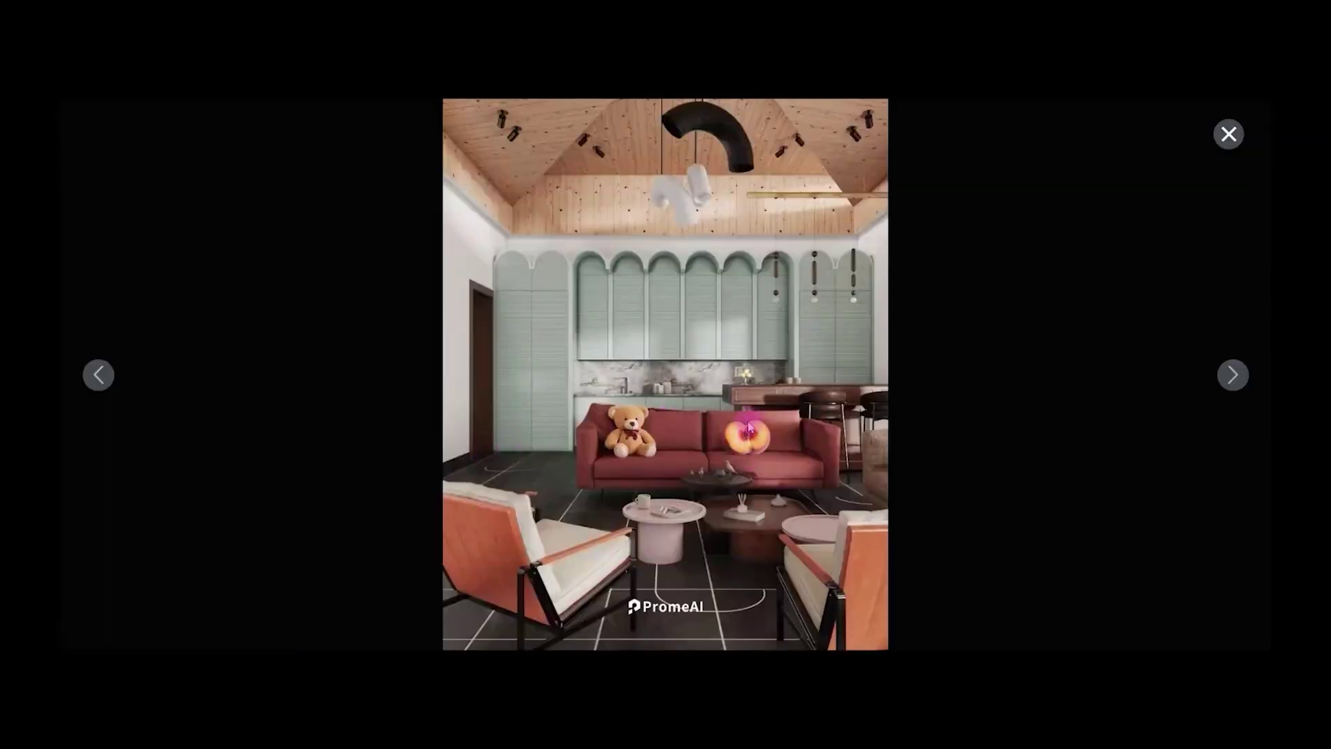
{"action": "left_click", "coordinate": [1234, 374]}
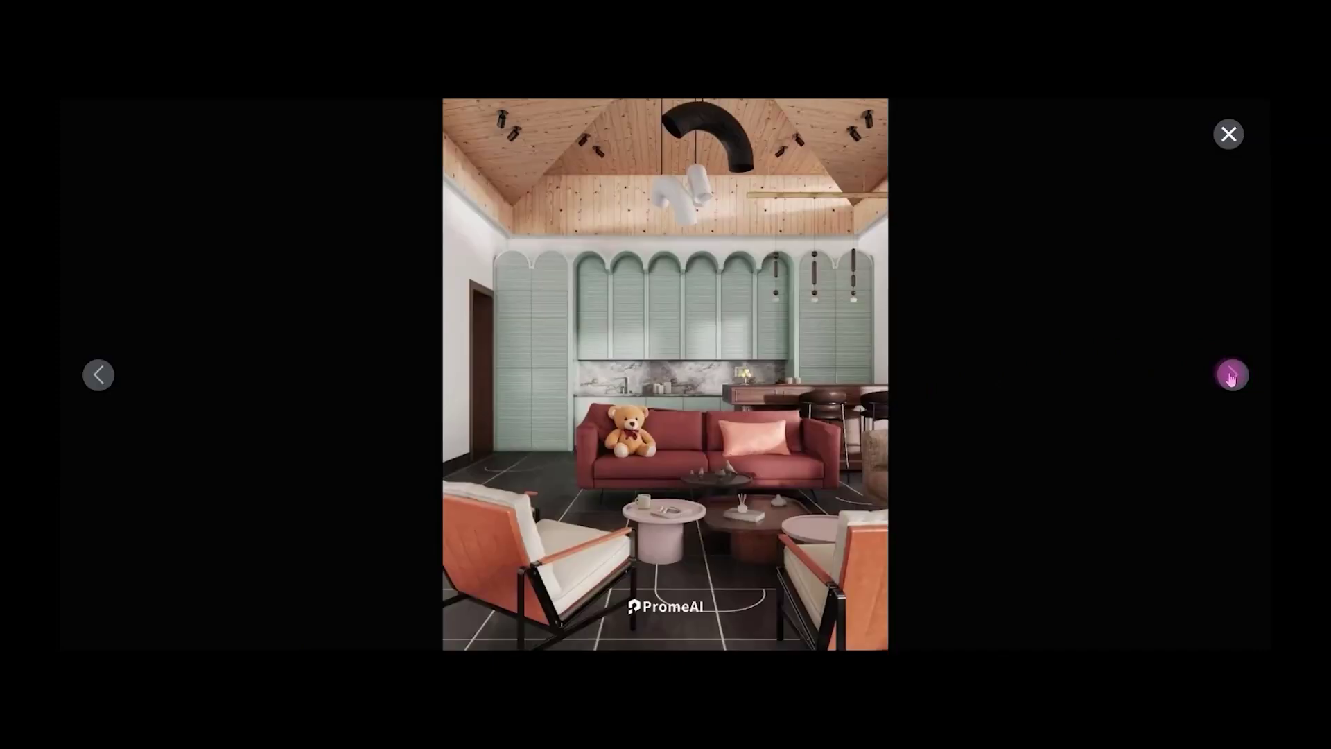
{"action": "left_click", "coordinate": [1233, 375]}
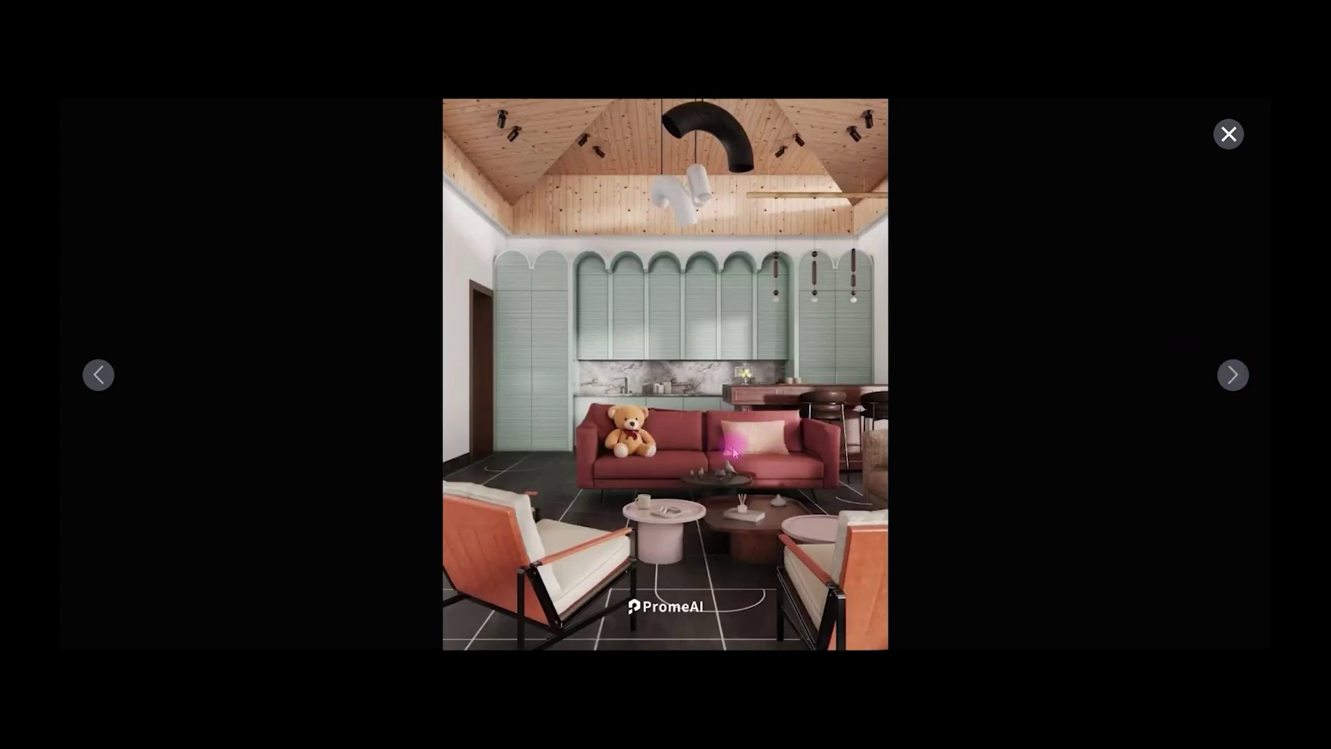
{"action": "left_click", "coordinate": [668, 618]}
{"action": "left_click_drag", "start_coordinate": [666, 375], "coordinate": [827, 374]}
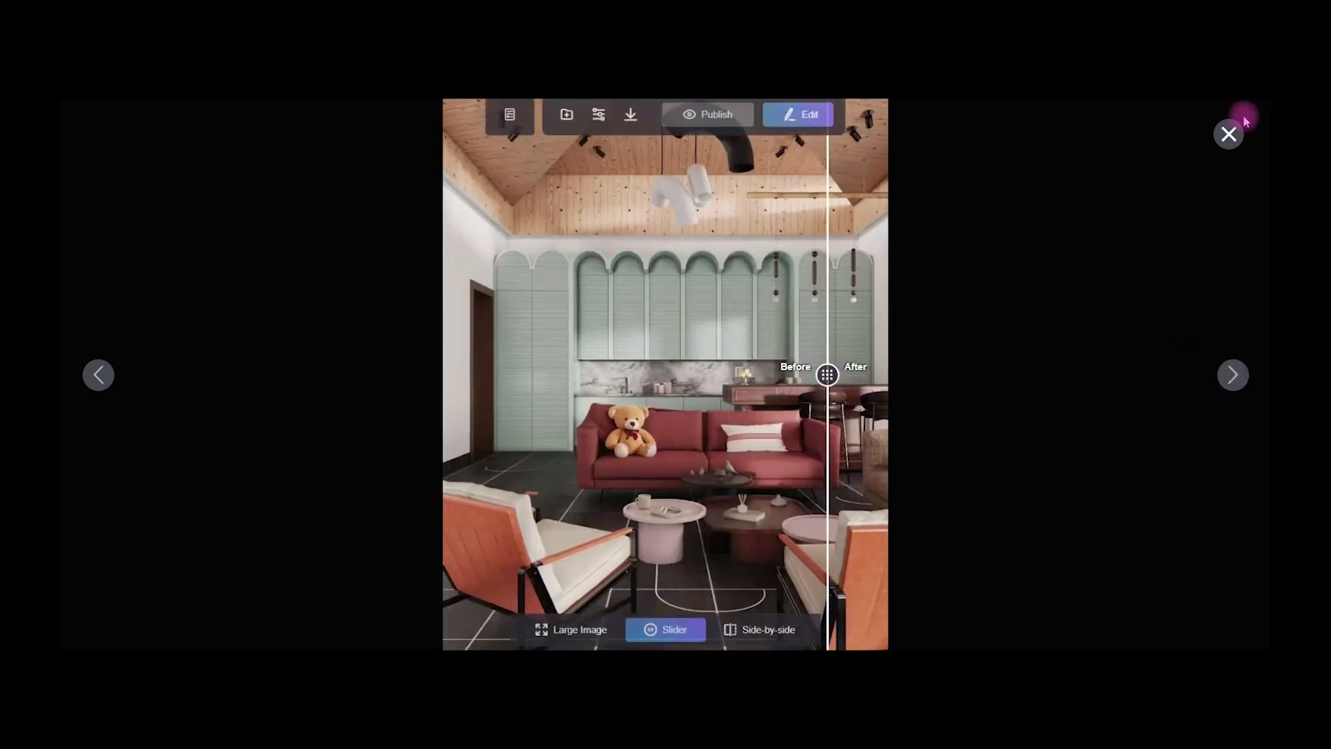
{"action": "left_click", "coordinate": [1241, 125]}
{"action": "mouse_move", "coordinate": [913, 414]}
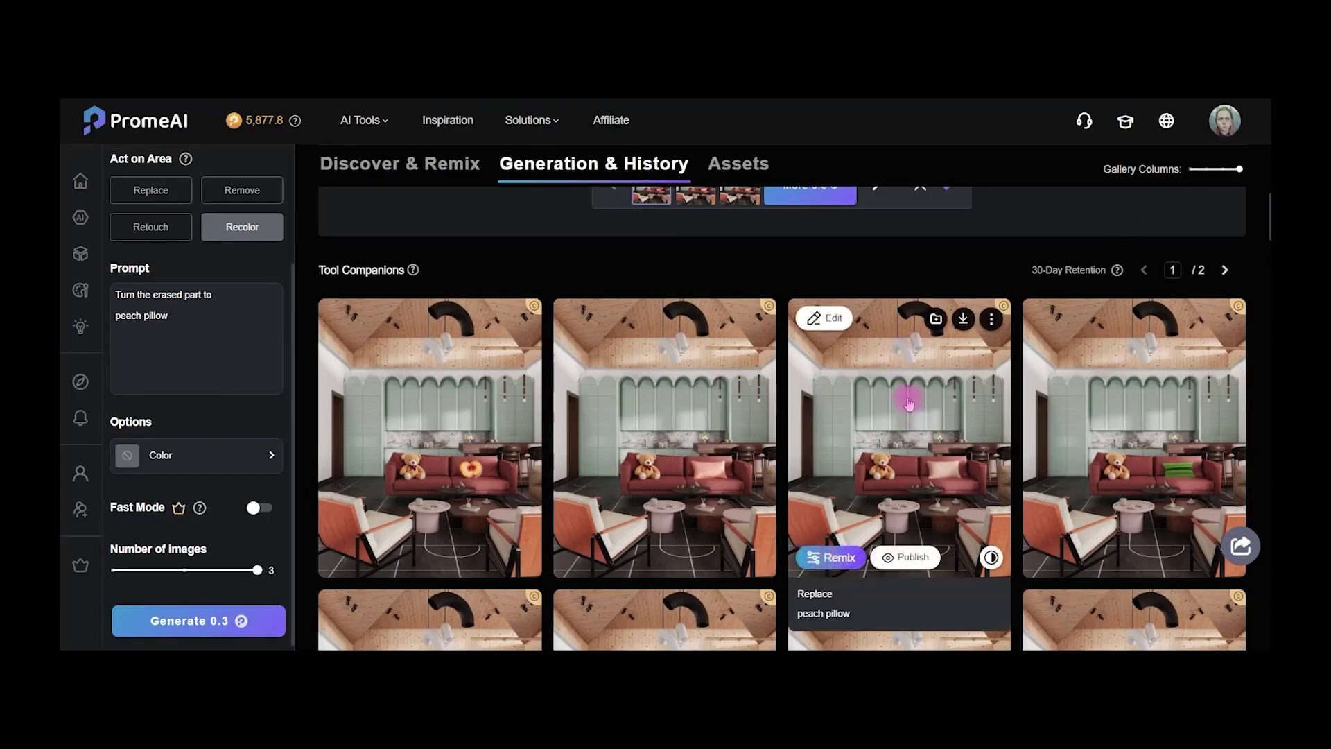
{"action": "scroll", "coordinate": [867, 381], "scroll_direction": "up", "scroll_amount": 3}
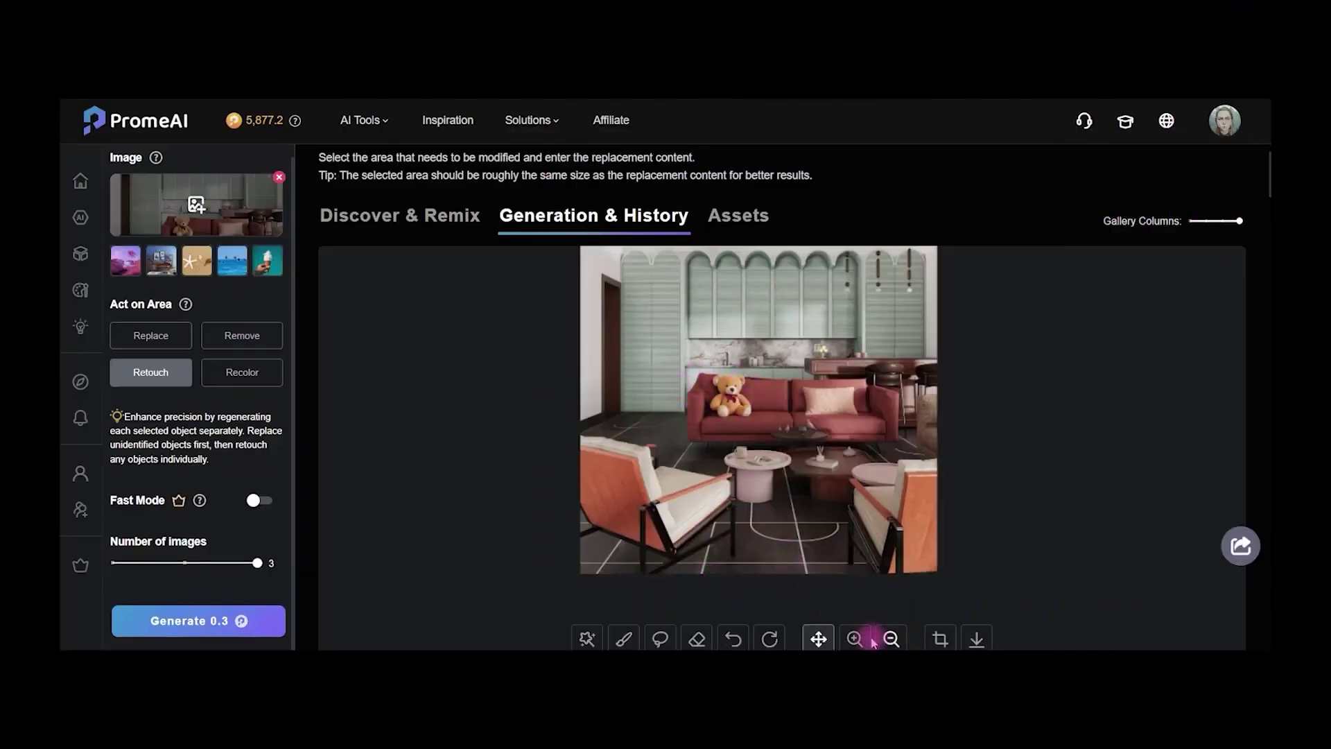
Mask the patch from the sofa arm to the teddy bear's ear, retouch it, and preview the first result
{"action": "left_click", "coordinate": [855, 638]}
{"action": "left_click", "coordinate": [855, 638]}
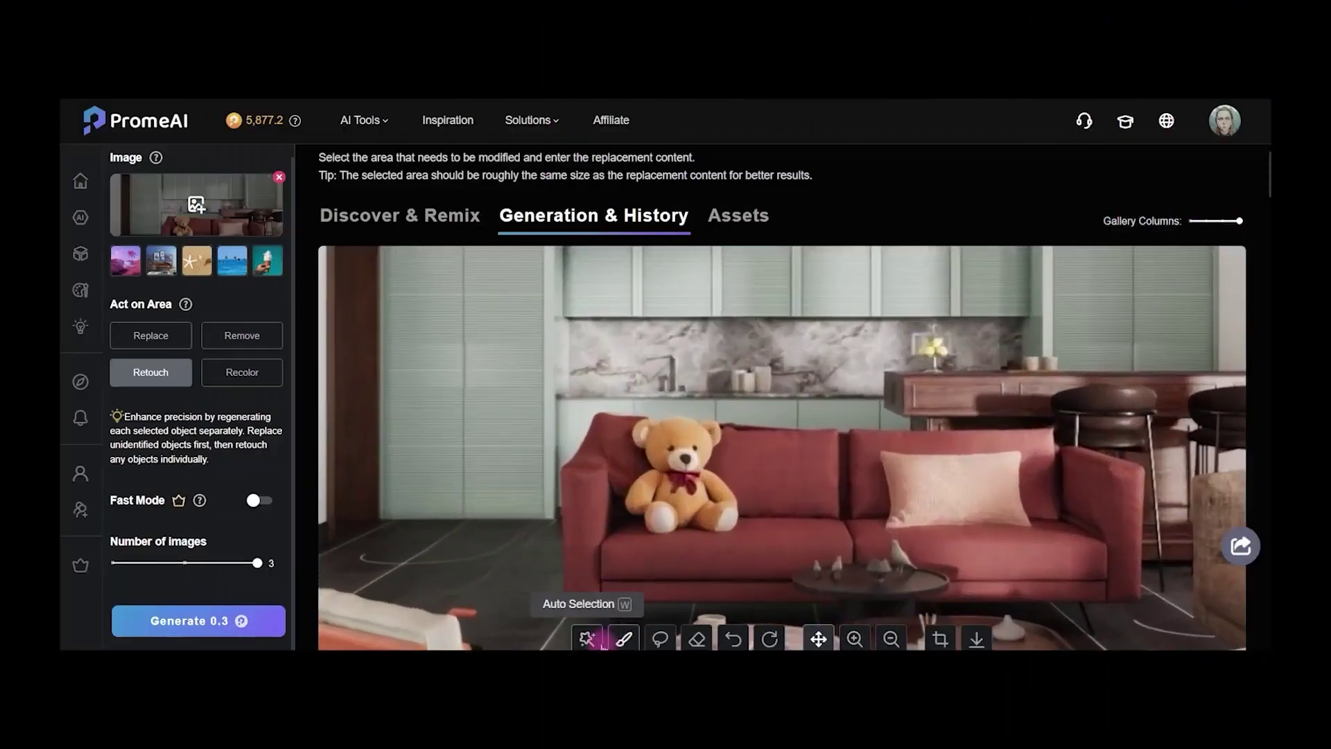
{"action": "left_click", "coordinate": [624, 638]}
{"action": "mouse_move", "coordinate": [579, 478]}
{"action": "left_mouse_down"}
{"action": "mouse_move", "coordinate": [622, 436]}
{"action": "mouse_move", "coordinate": [614, 483]}
{"action": "mouse_move", "coordinate": [589, 498]}
{"action": "mouse_move", "coordinate": [641, 417]}
{"action": "mouse_move", "coordinate": [628, 502]}
{"action": "mouse_move", "coordinate": [596, 506]}
{"action": "left_mouse_up"}
{"action": "left_click", "coordinate": [627, 637]}
{"action": "left_click", "coordinate": [692, 637]}
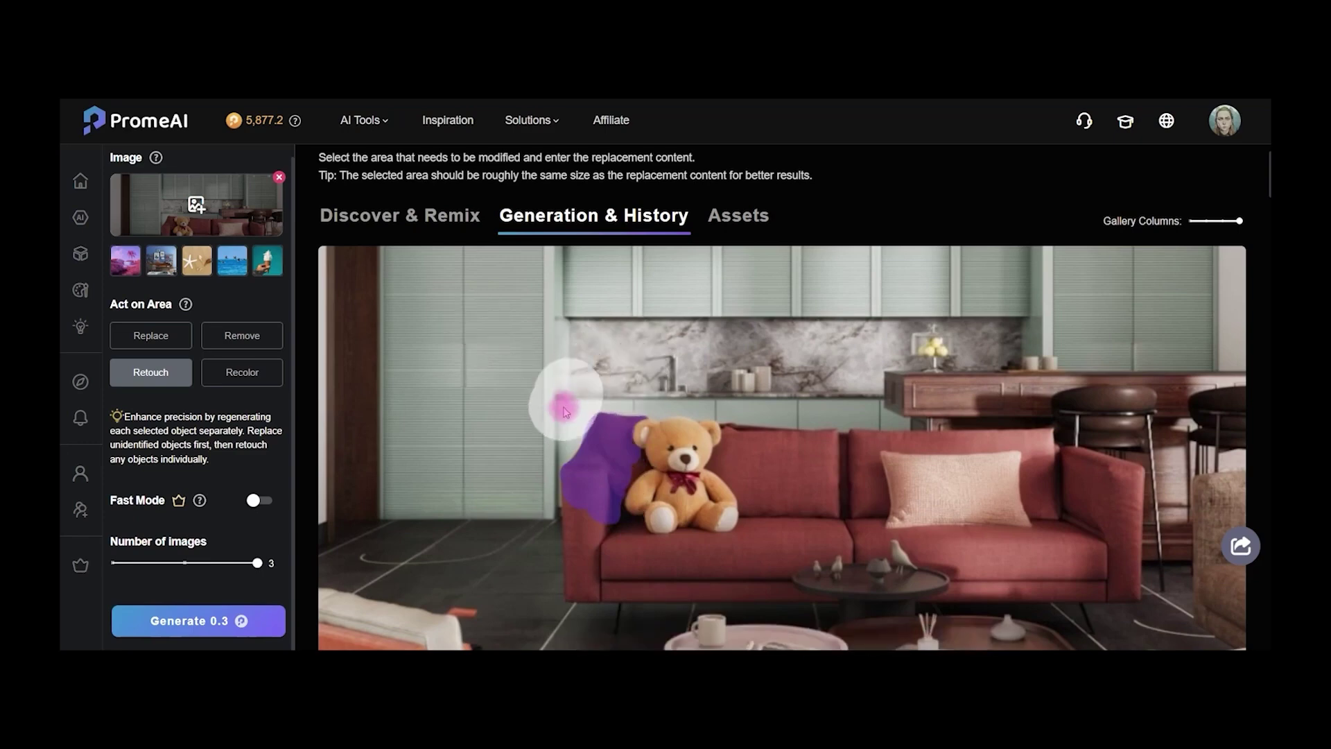
{"action": "left_click", "coordinate": [198, 620]}
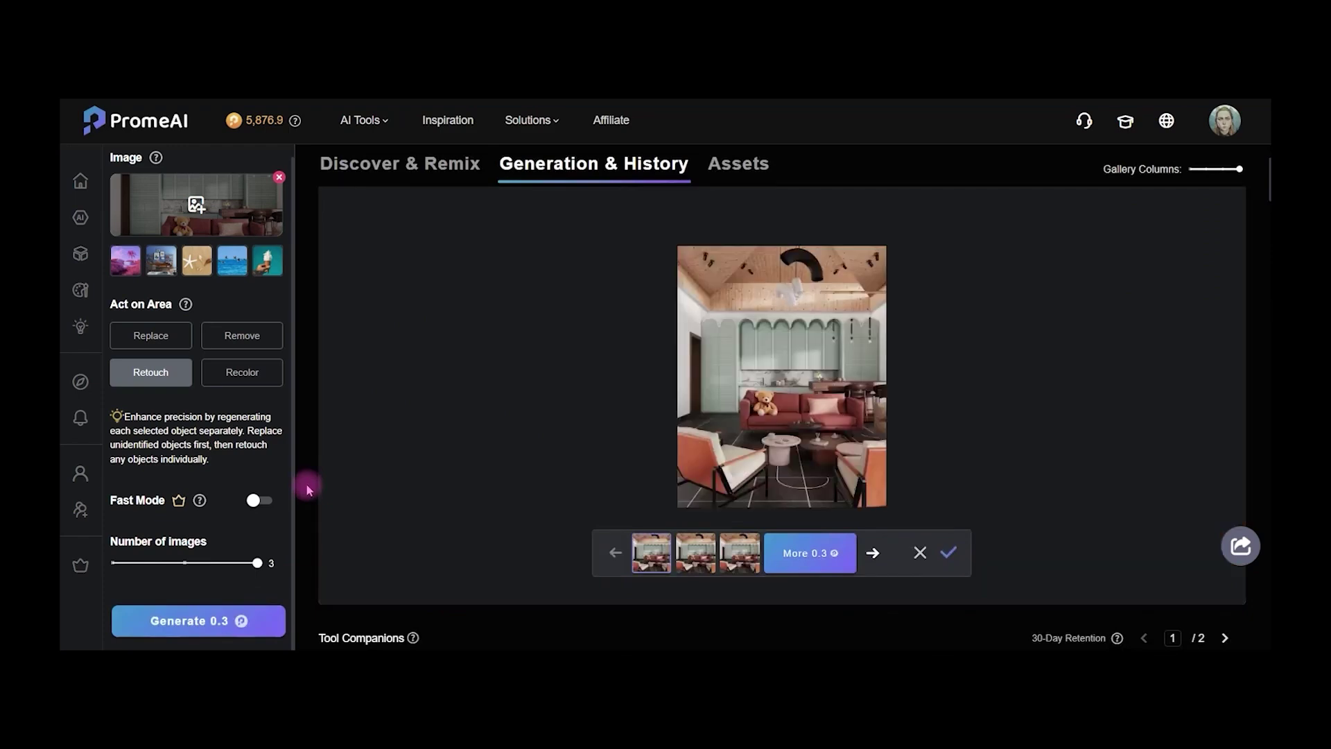
{"action": "scroll", "coordinate": [308, 490], "scroll_direction": "down", "scroll_amount": 3}
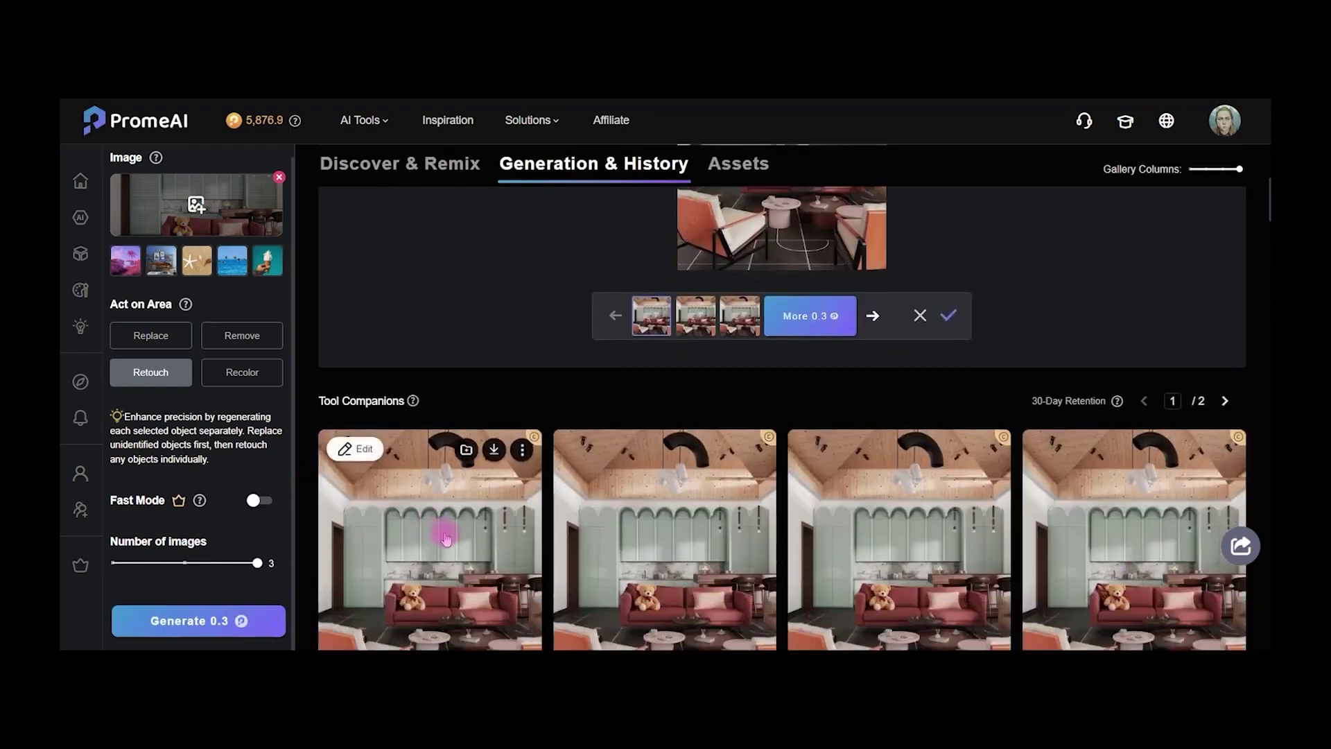
{"action": "left_click", "coordinate": [447, 539]}
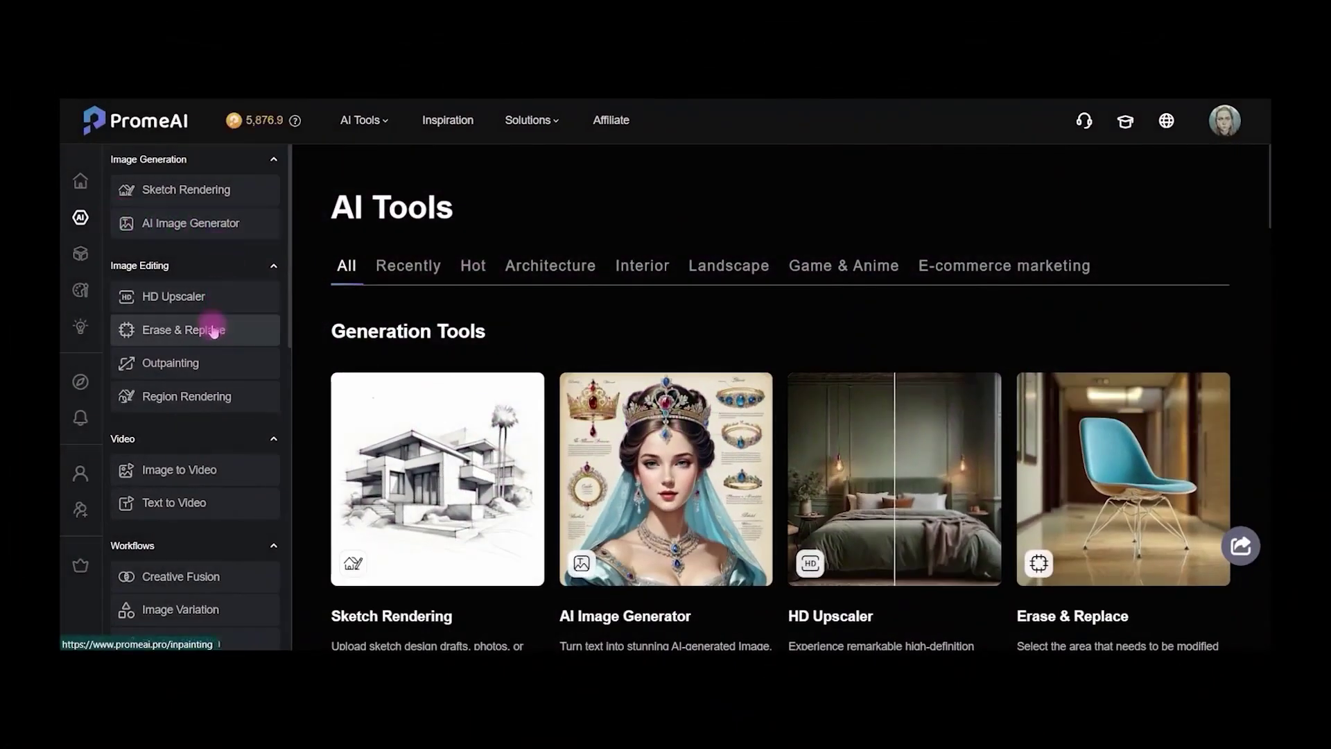
Open Outpainting and crop the riverside building photo to a wide panoramic strip
{"action": "left_click", "coordinate": [149, 368]}
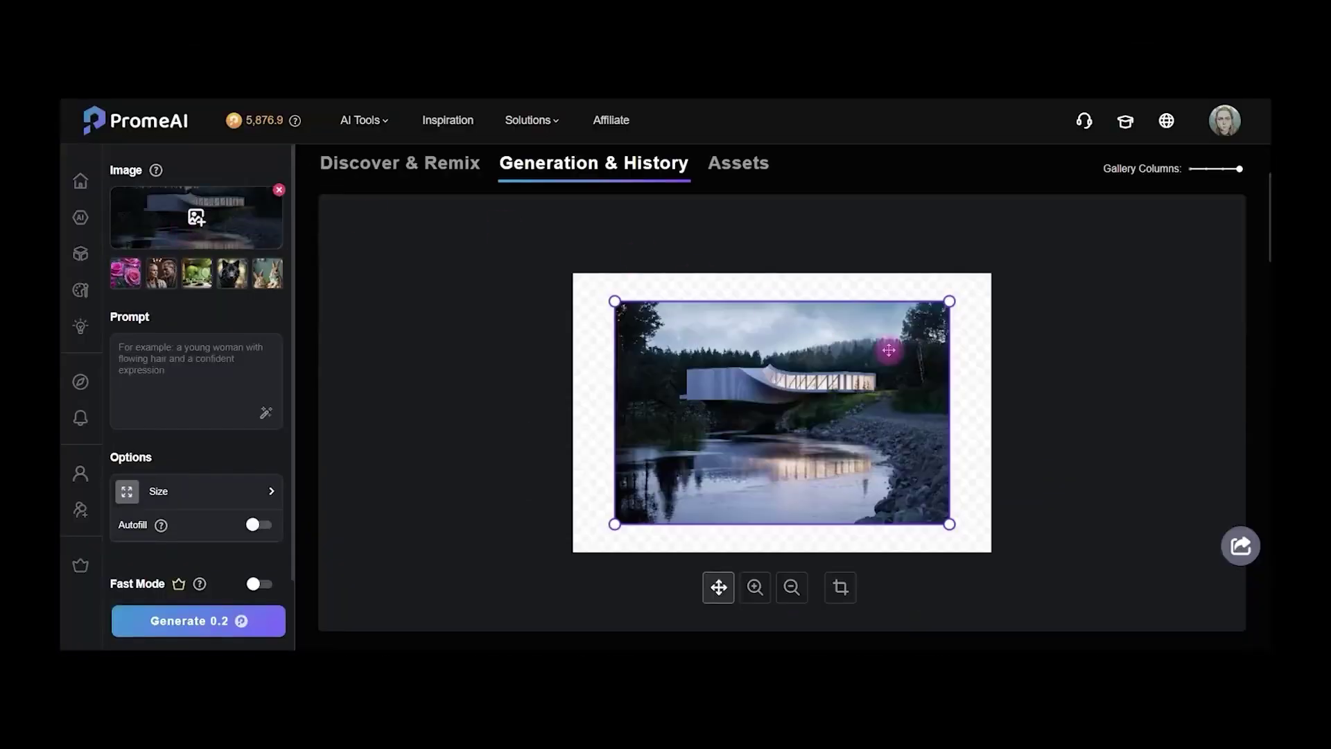
{"action": "left_click", "coordinate": [840, 589]}
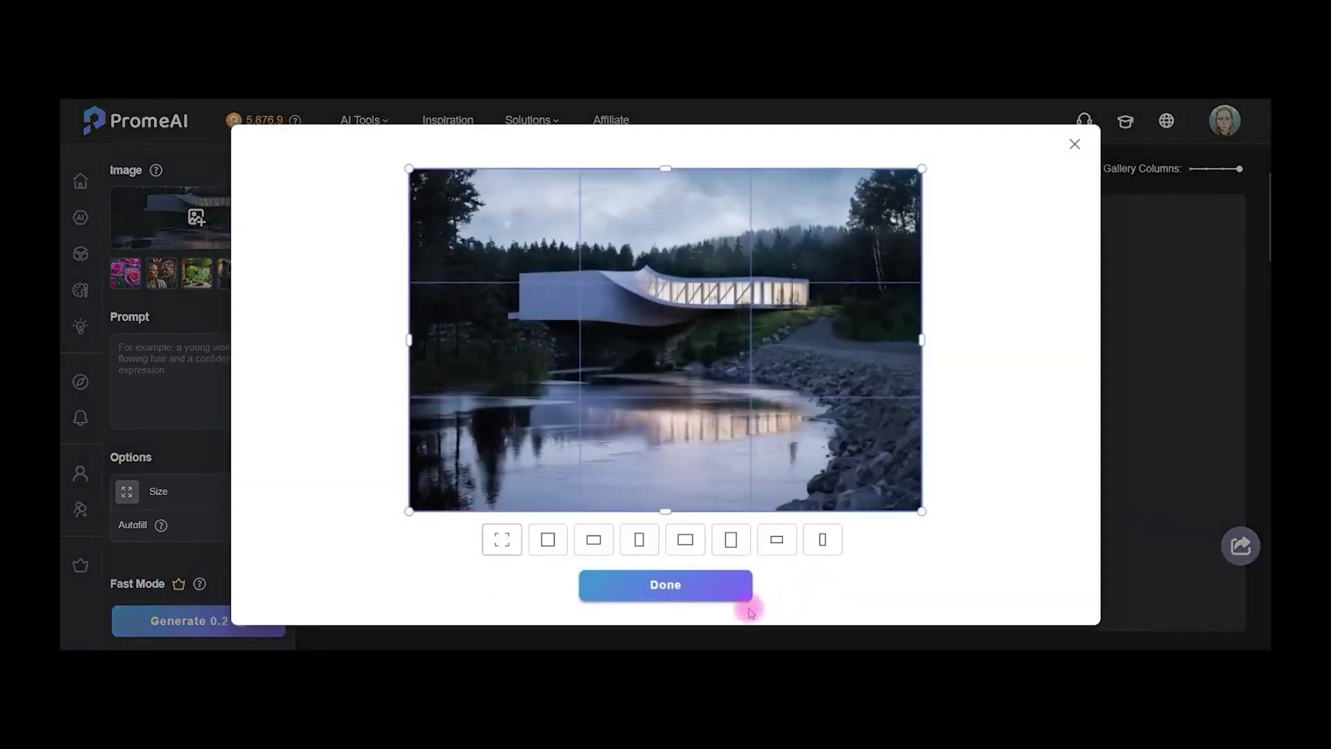
{"action": "left_click", "coordinate": [776, 539]}
{"action": "left_click_drag", "start_coordinate": [666, 484], "coordinate": [665, 349]}
{"action": "left_click_drag", "start_coordinate": [410, 272], "coordinate": [492, 295]}
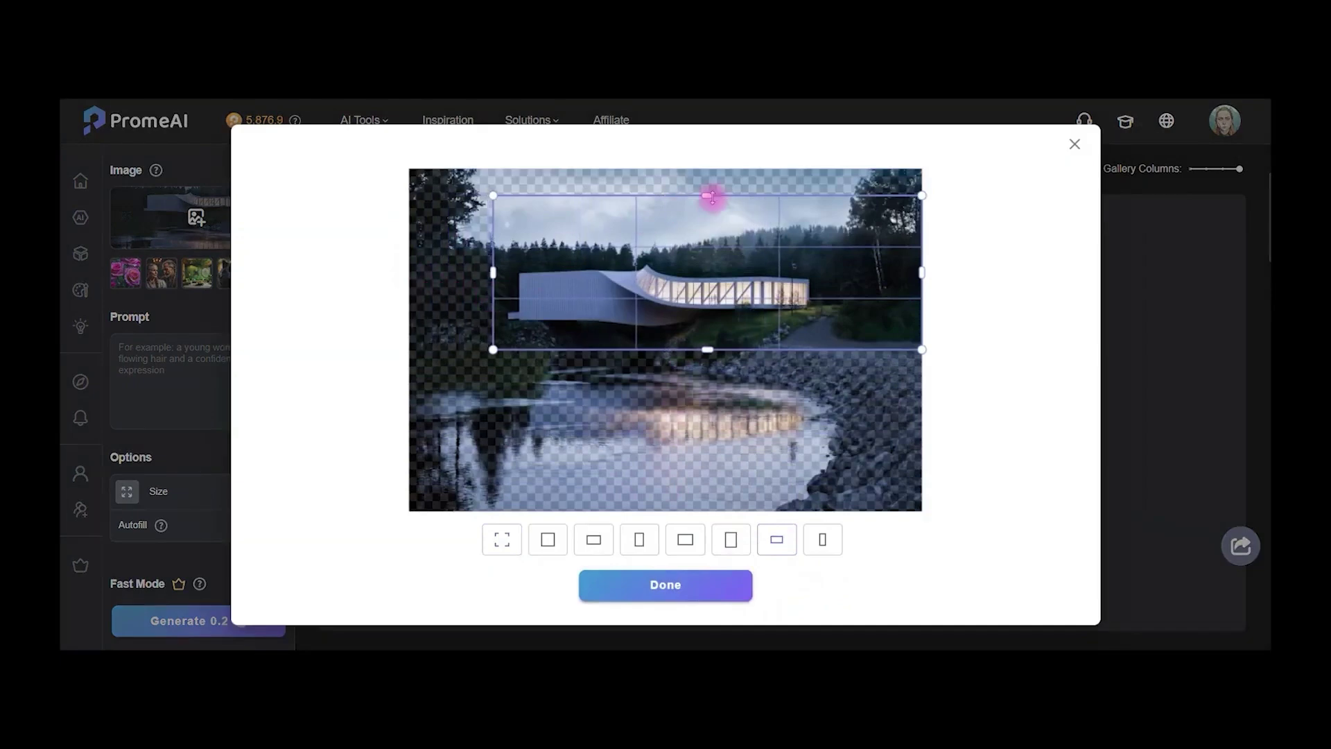
{"action": "left_click_drag", "start_coordinate": [713, 197], "coordinate": [707, 231]}
{"action": "left_click_drag", "start_coordinate": [922, 289], "coordinate": [830, 289]}
{"action": "left_click", "coordinate": [690, 585]}
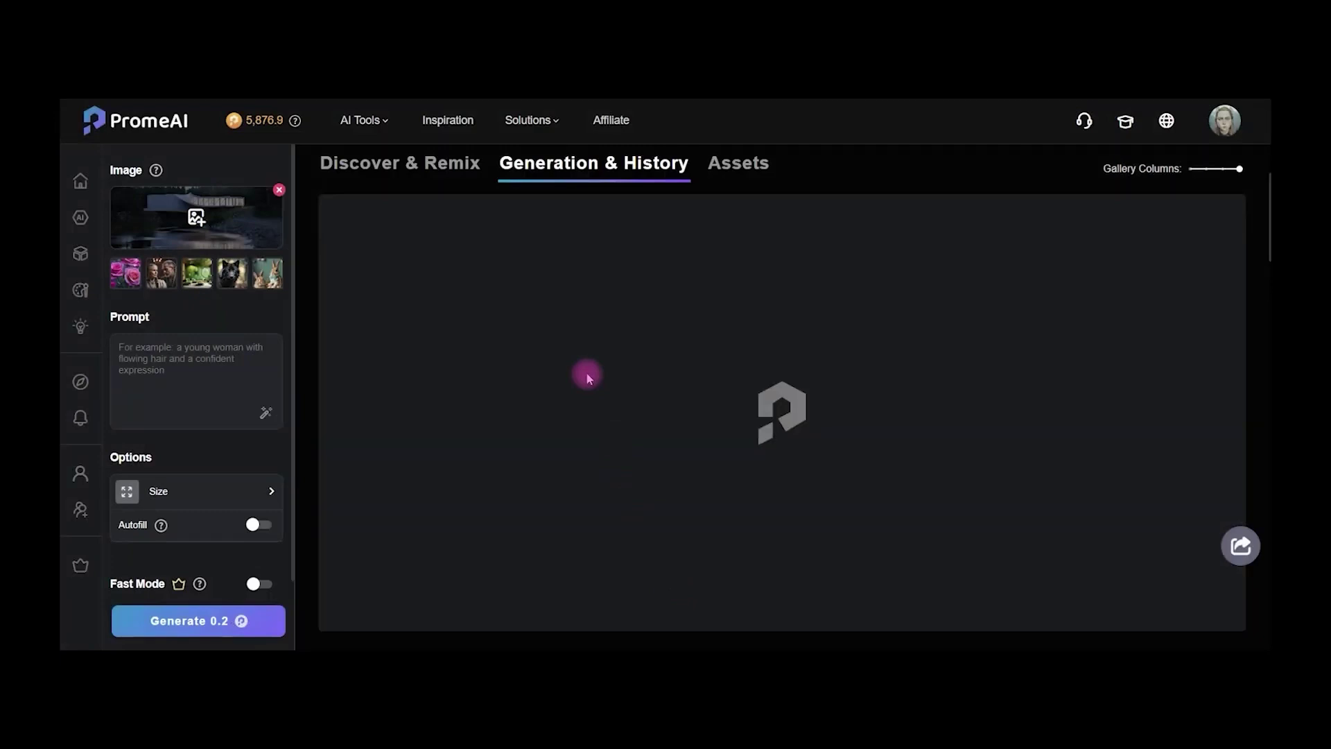
Enter the outpainting prompt 'Norway landscape with a lake', fixing the spelling of landscape
{"action": "left_click", "coordinate": [140, 354]}
{"action": "type", "text": "Norw"}
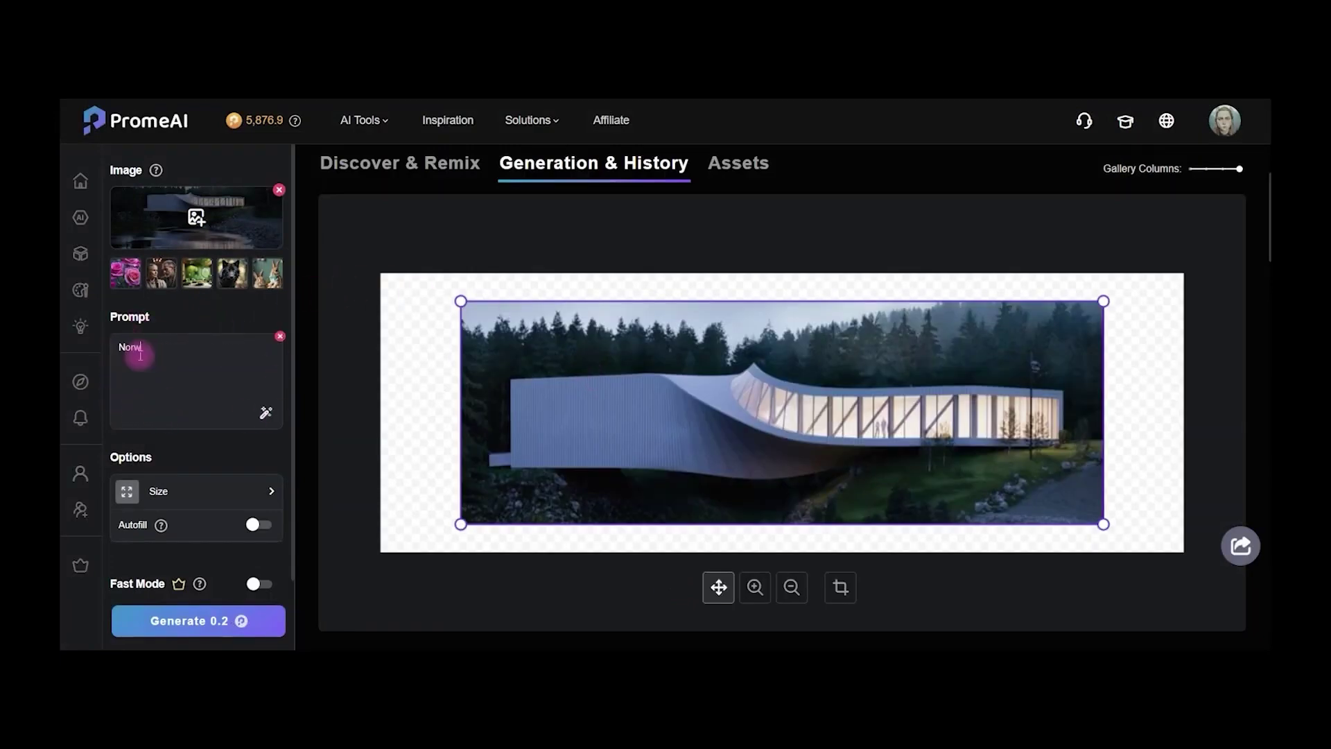
{"action": "type", "text": "ay landscape with a lake"}
{"action": "left_click", "coordinate": [165, 348]}
{"action": "type", "text": "d"}
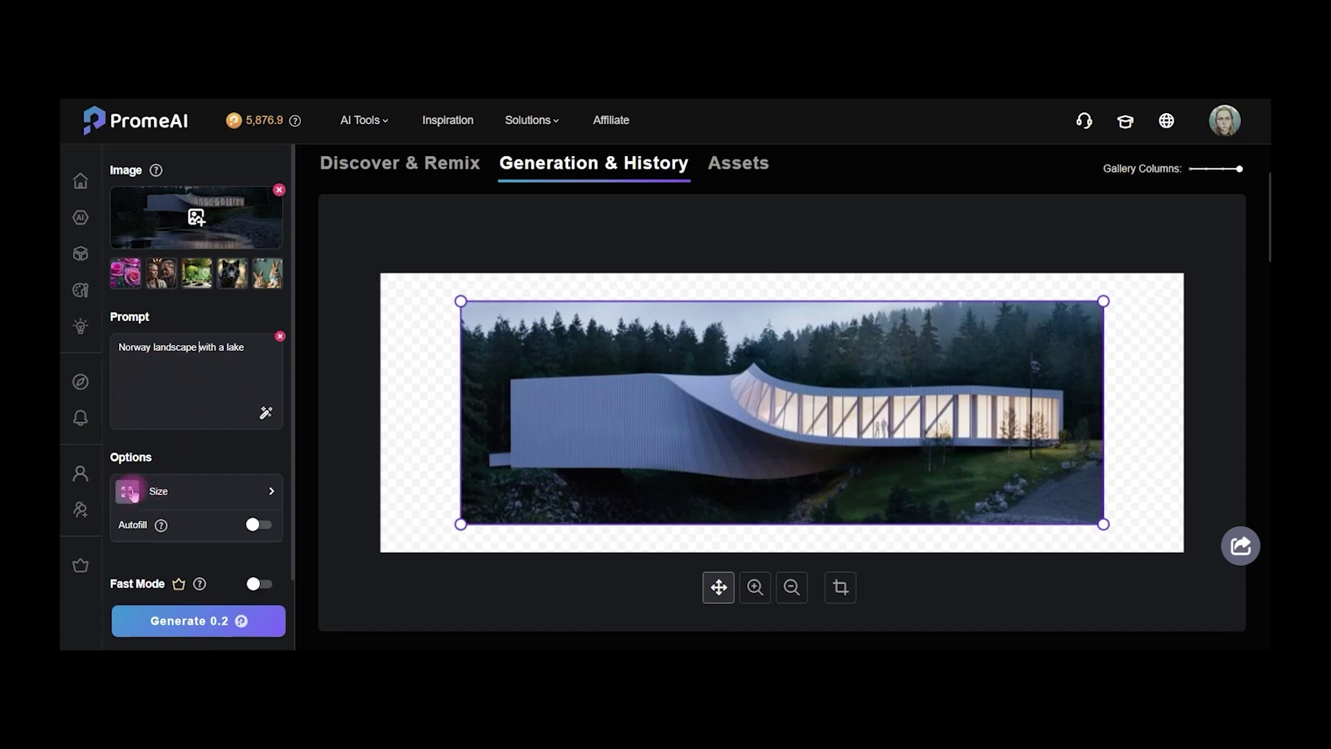
Set the output size to the square 1:1 preset, 1536x1536
{"action": "left_click", "coordinate": [169, 490]}
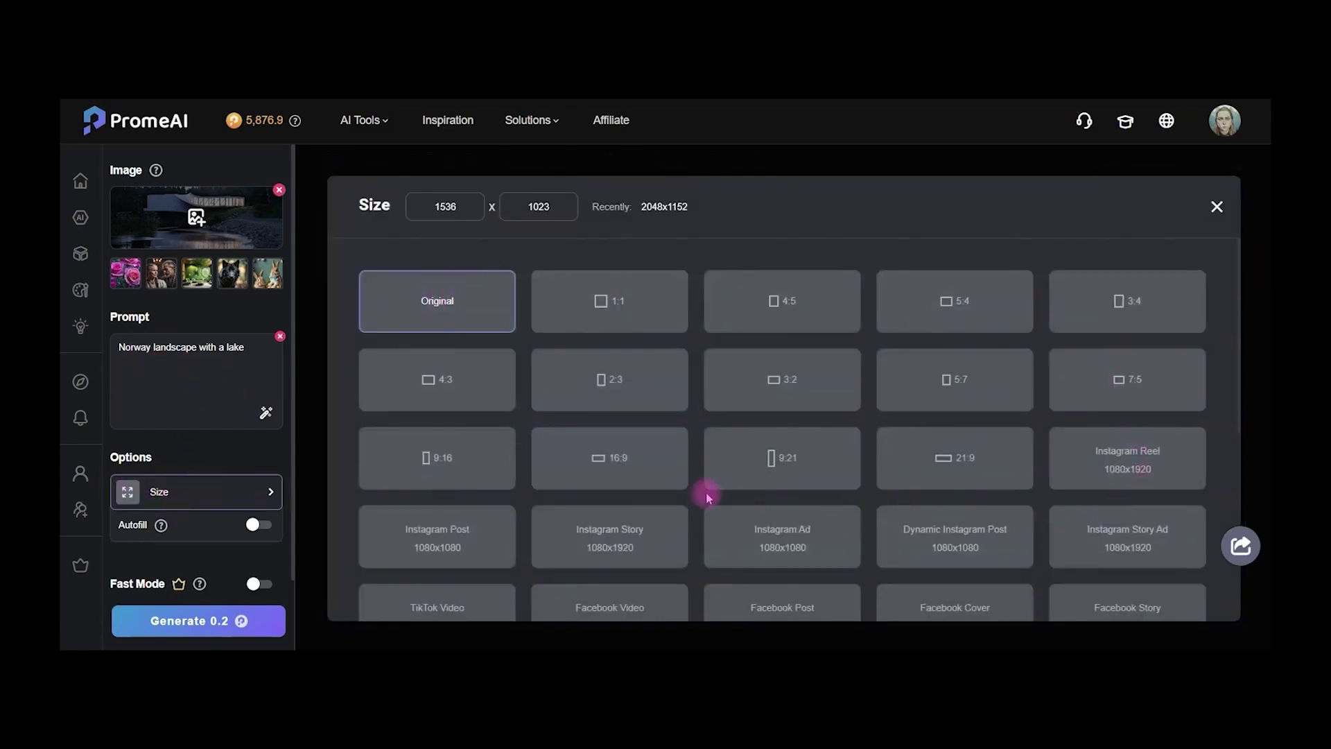
{"action": "scroll", "coordinate": [346, 479], "scroll_direction": "down", "scroll_amount": 6}
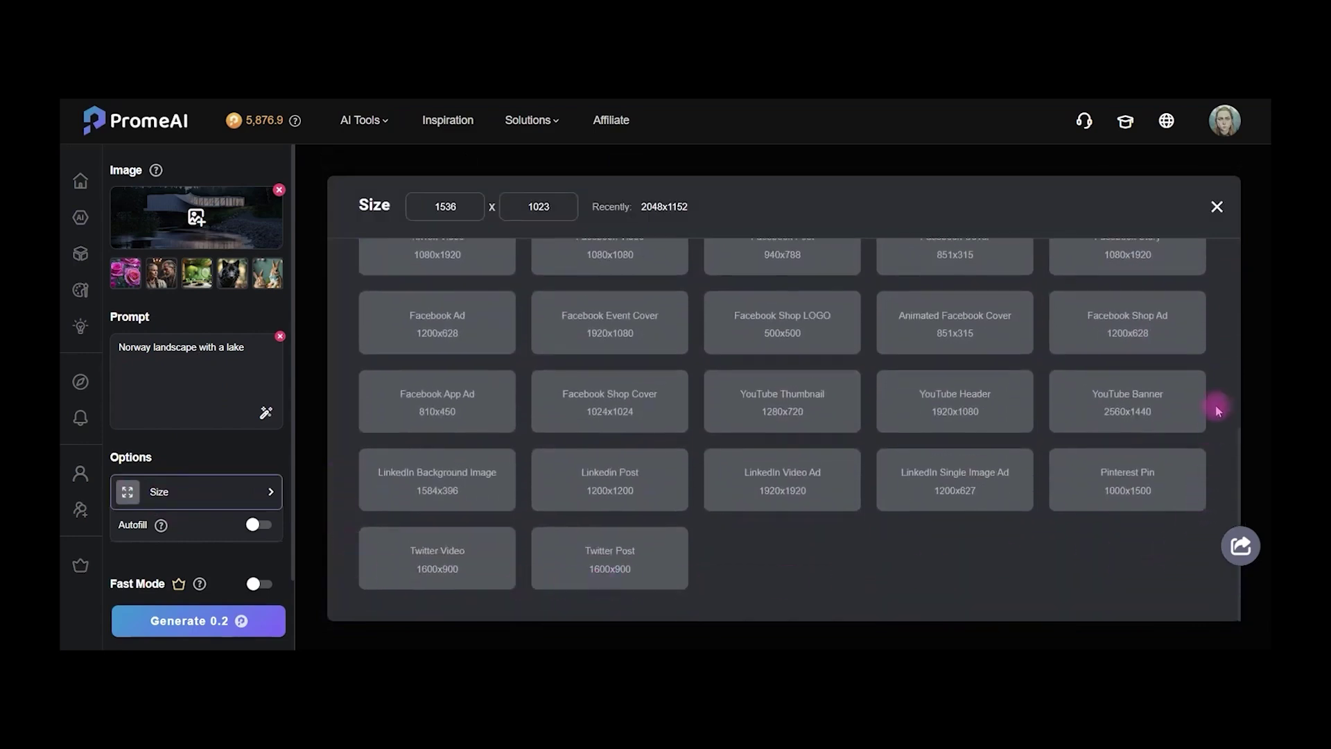
{"action": "scroll", "coordinate": [1213, 411], "scroll_direction": "up", "scroll_amount": 6}
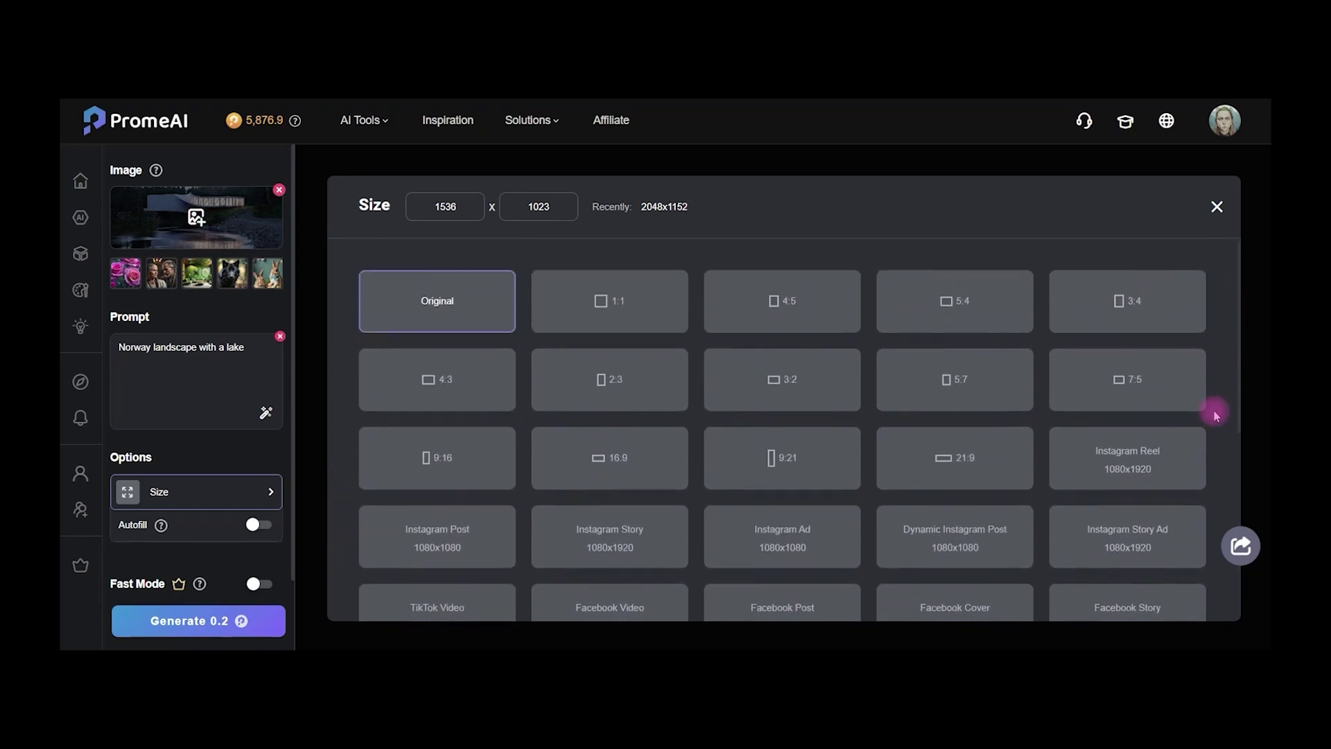
{"action": "left_click", "coordinate": [610, 303]}
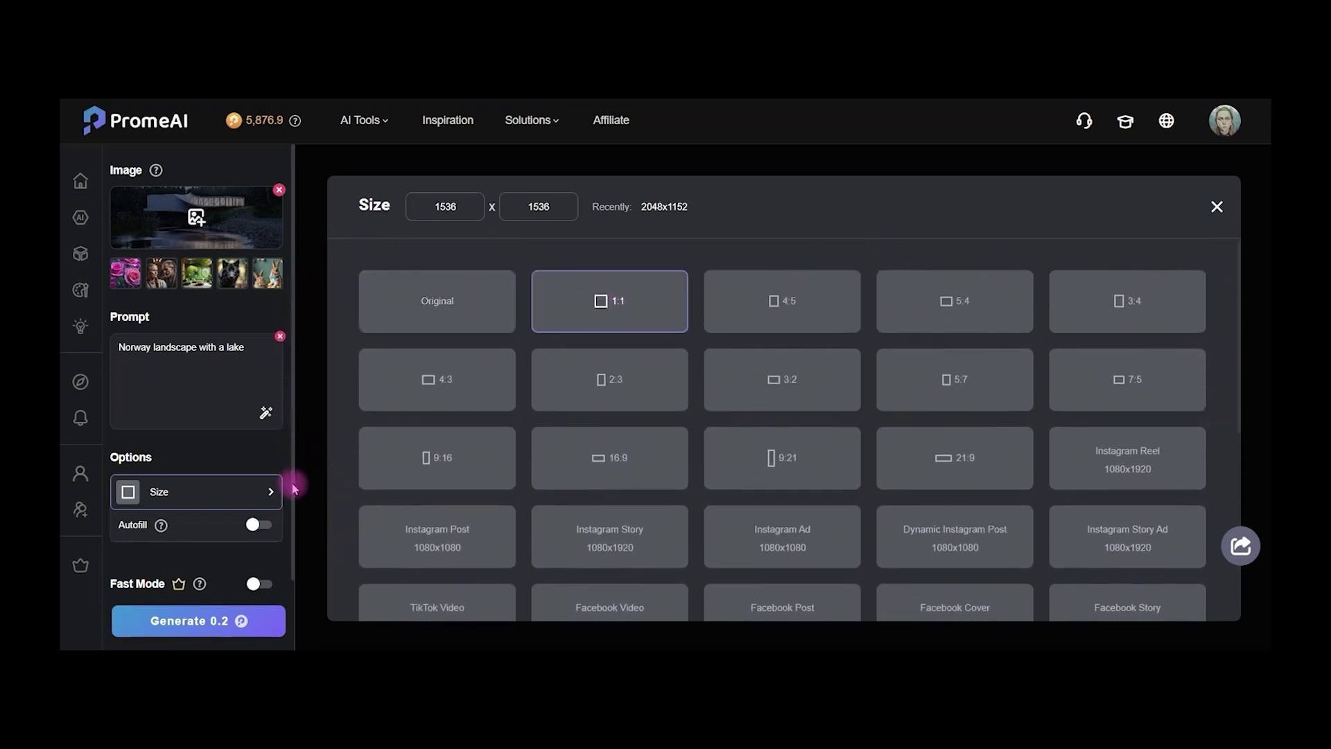
{"action": "scroll", "coordinate": [244, 561], "scroll_direction": "down", "scroll_amount": 1}
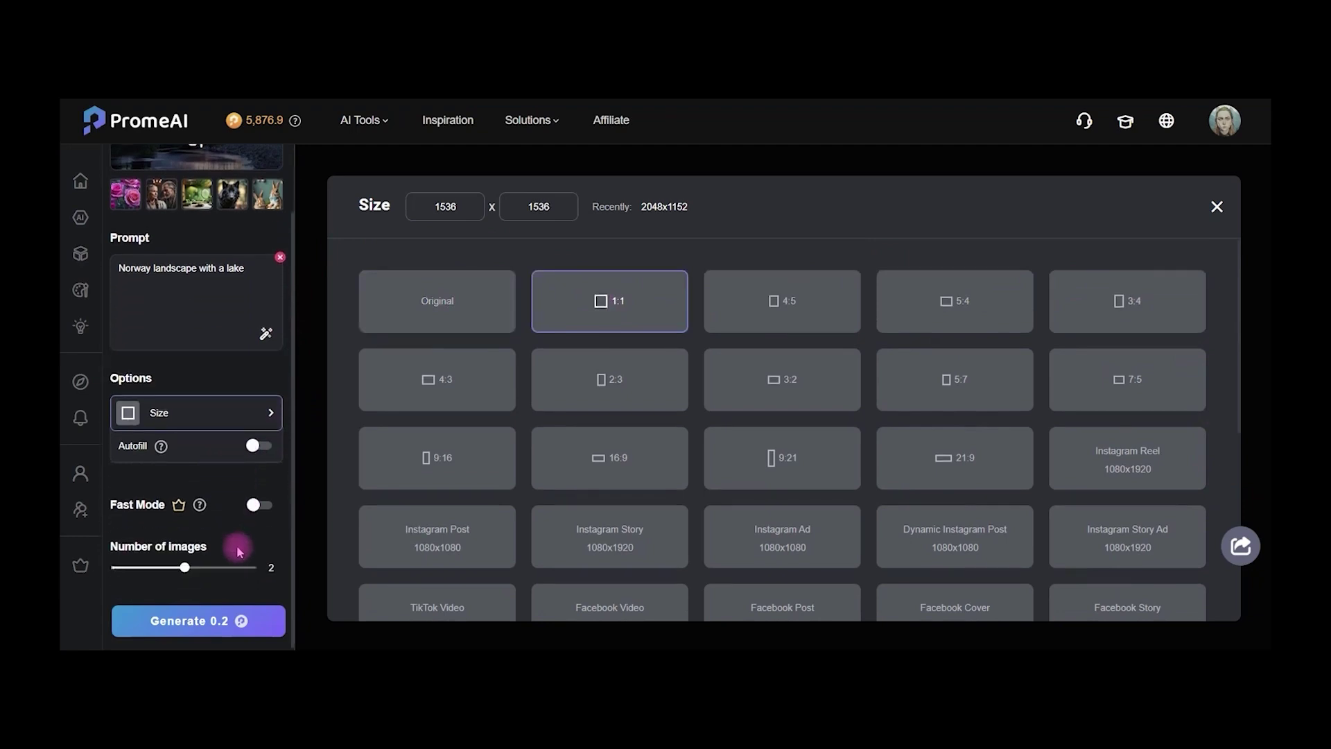
{"action": "mouse_move", "coordinate": [161, 445]}
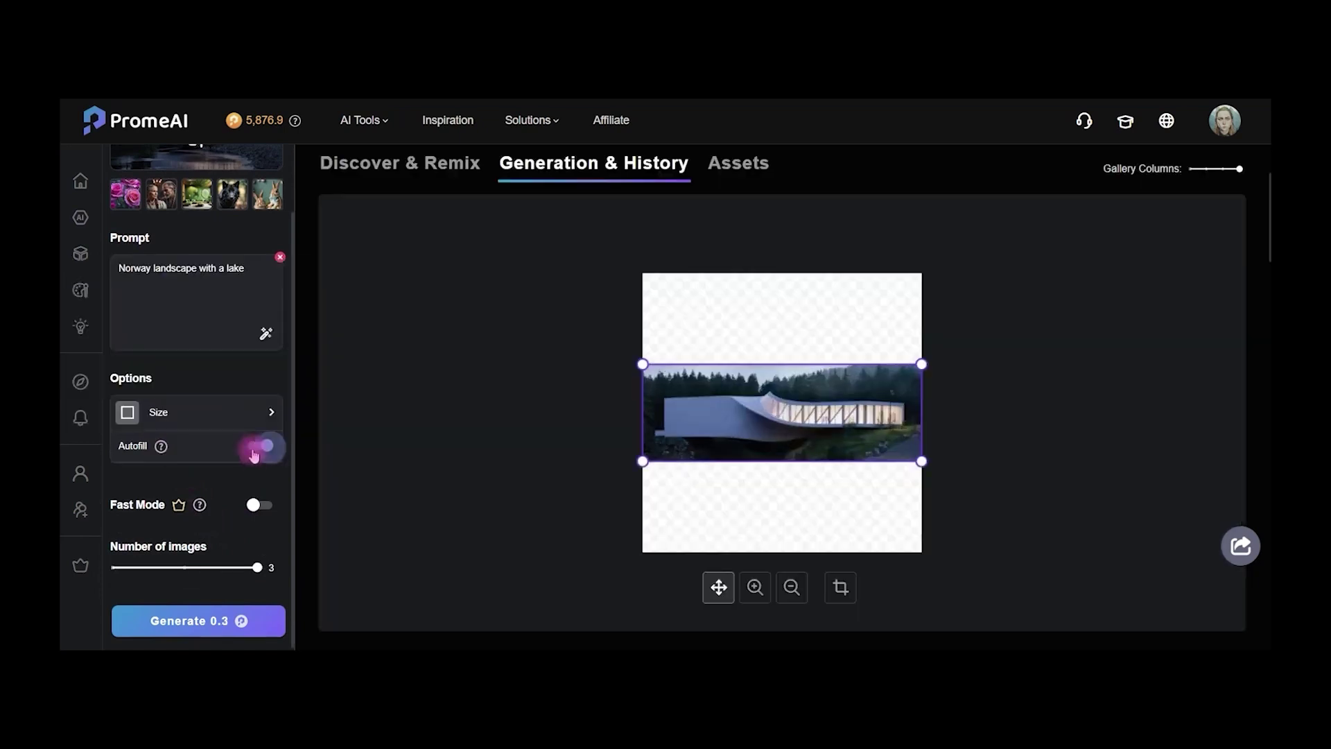
With Autofill on, generate three square outpaintings of the building in a lake landscape
{"action": "left_click", "coordinate": [253, 452]}
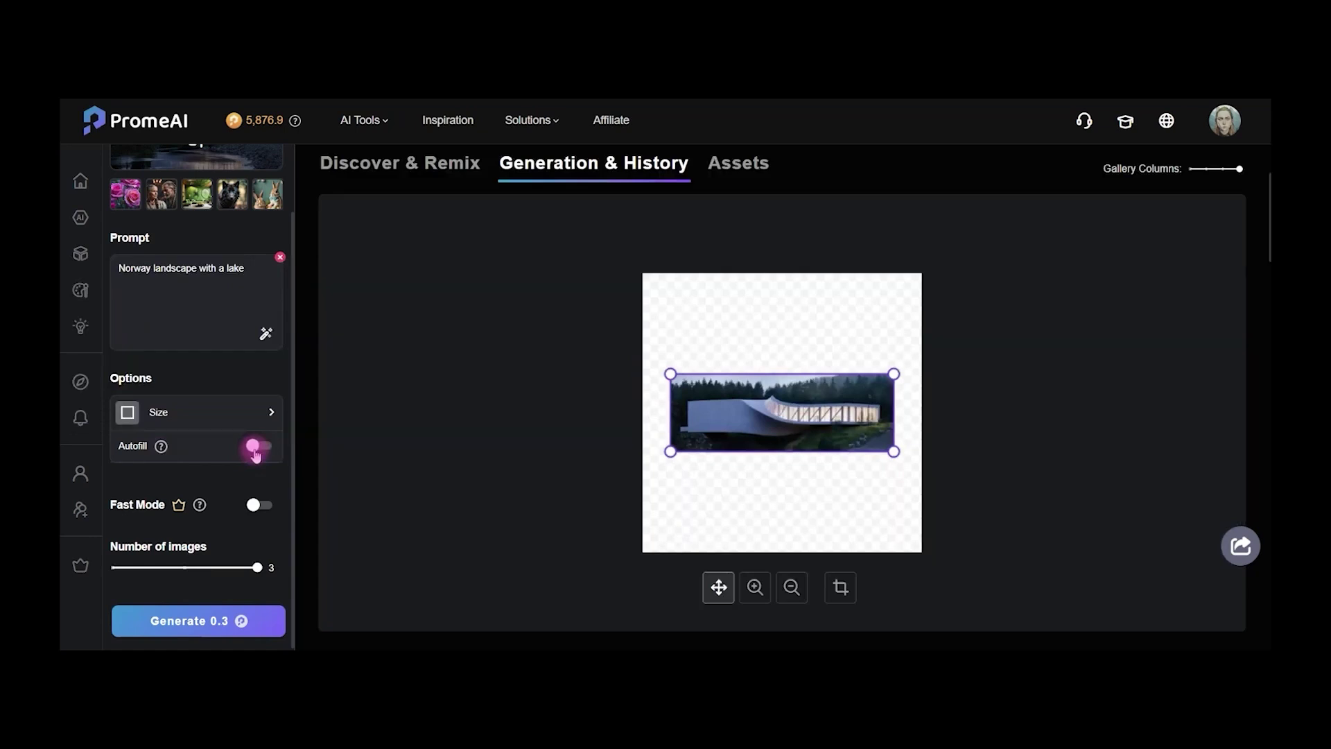
{"action": "left_click", "coordinate": [255, 450]}
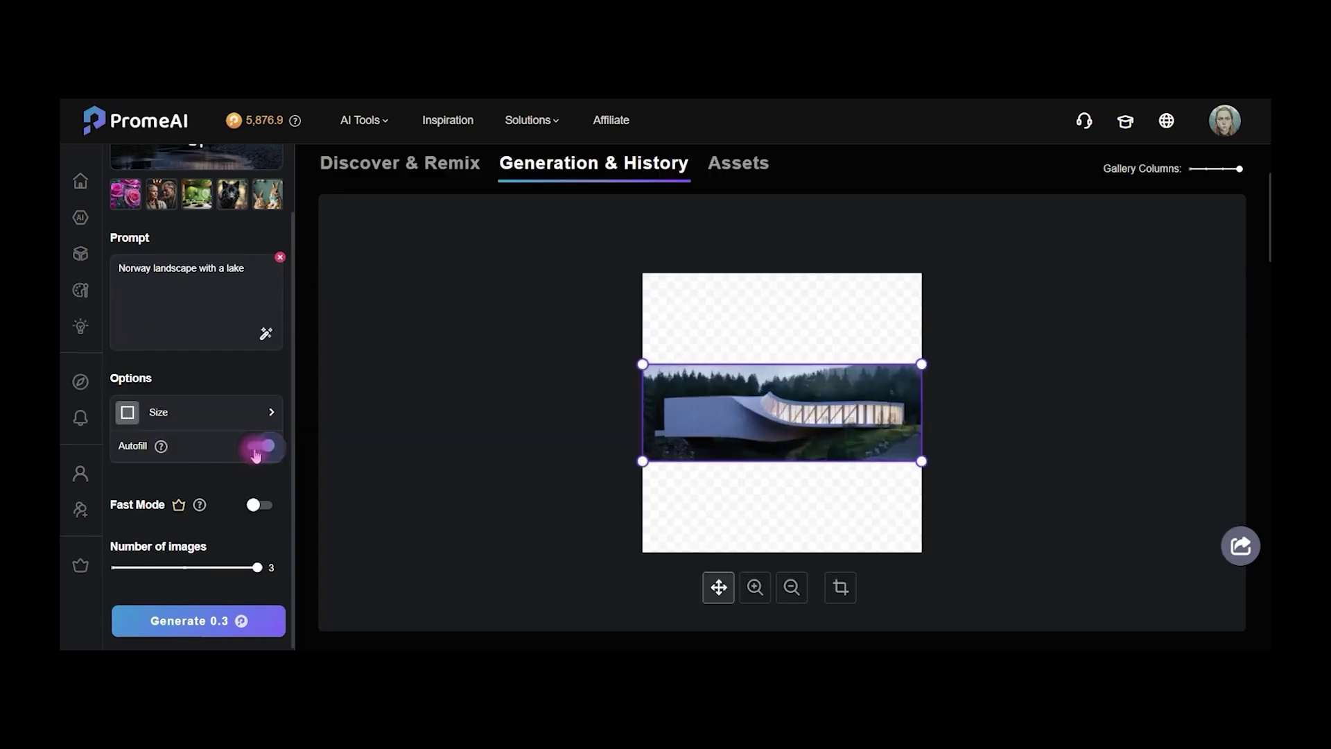
{"action": "left_click", "coordinate": [243, 629]}
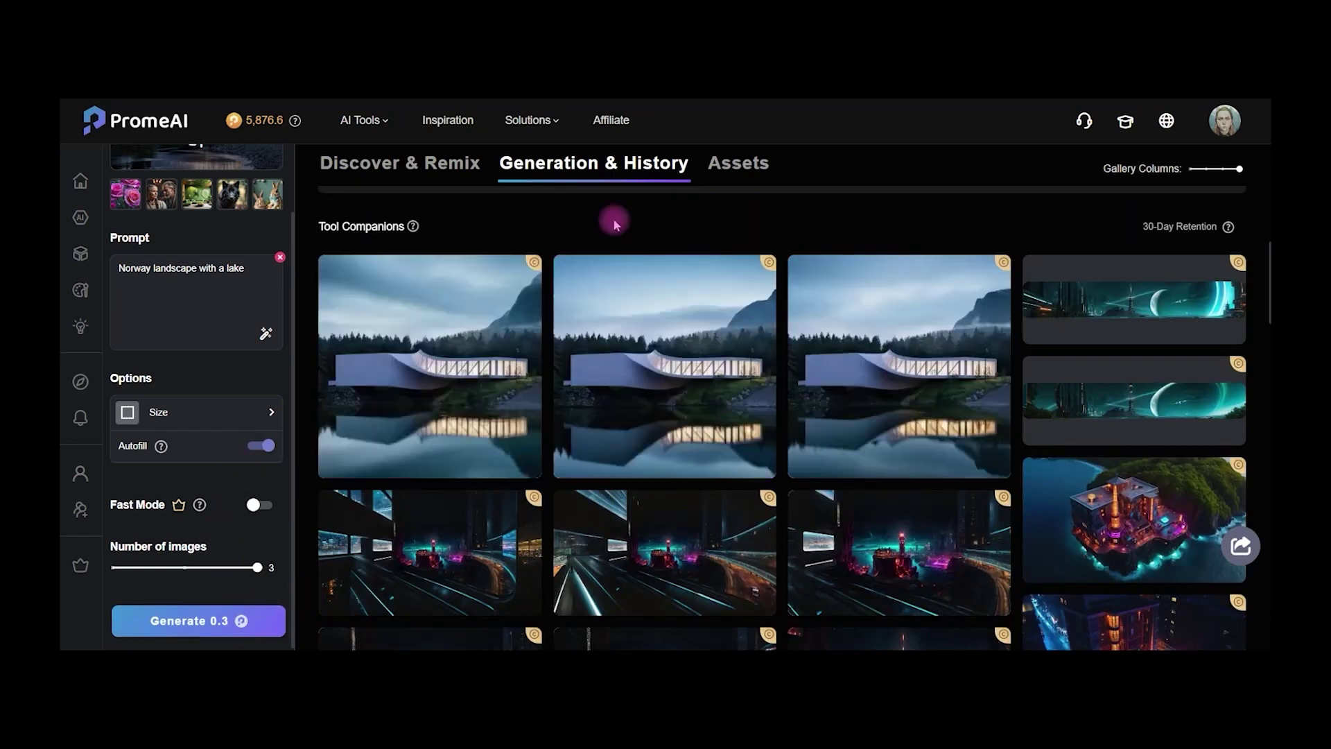
{"action": "mouse_move", "coordinate": [503, 382]}
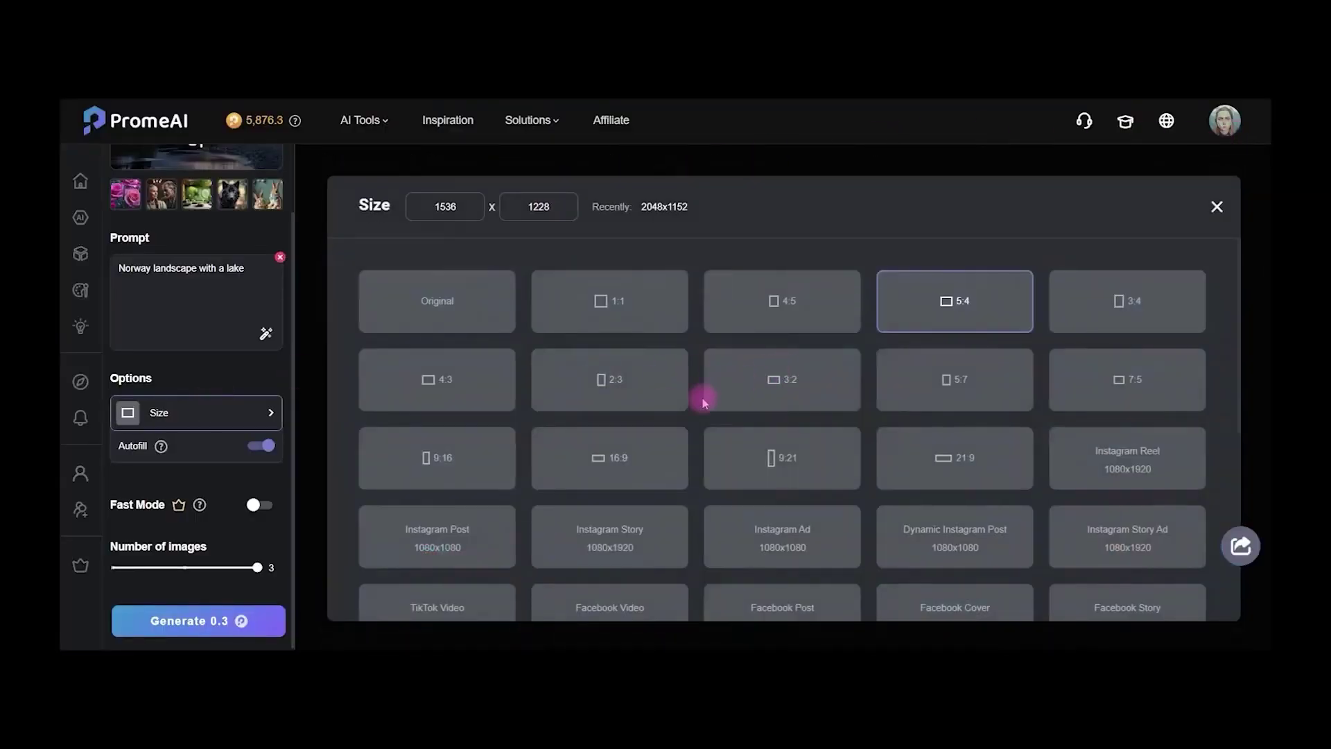
Change the output size to YouTube Banner, 2560x1440
{"action": "scroll", "coordinate": [702, 398], "scroll_direction": "down", "scroll_amount": 5}
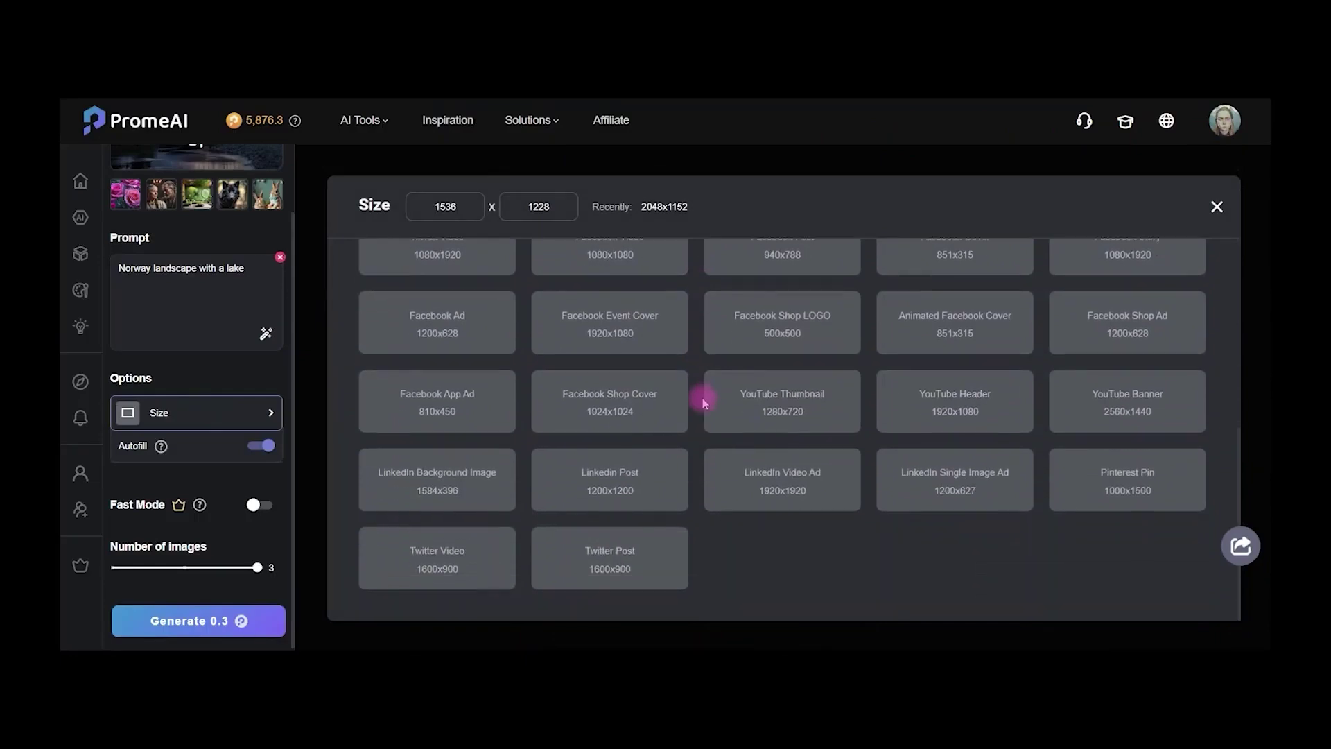
{"action": "left_click", "coordinate": [1132, 395]}
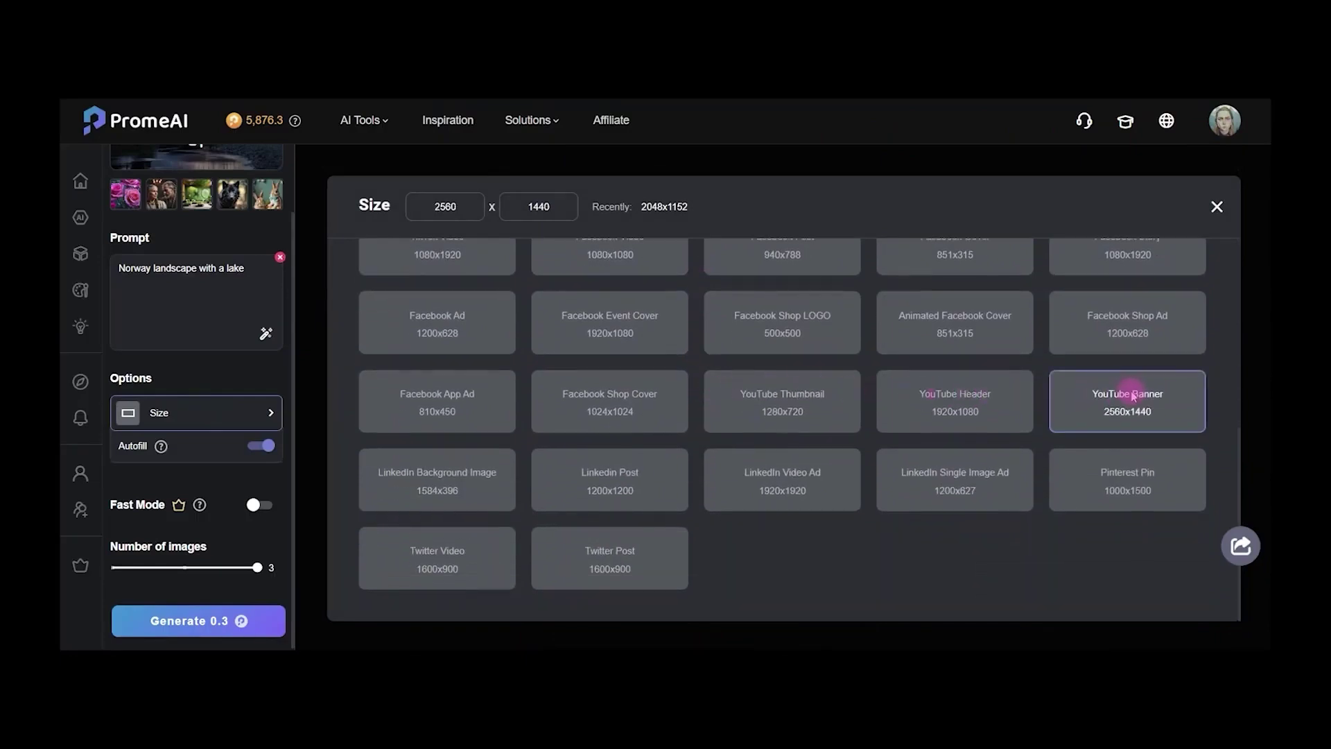
{"action": "left_click", "coordinate": [1218, 207]}
{"action": "scroll", "coordinate": [802, 437], "scroll_direction": "up", "scroll_amount": 5}
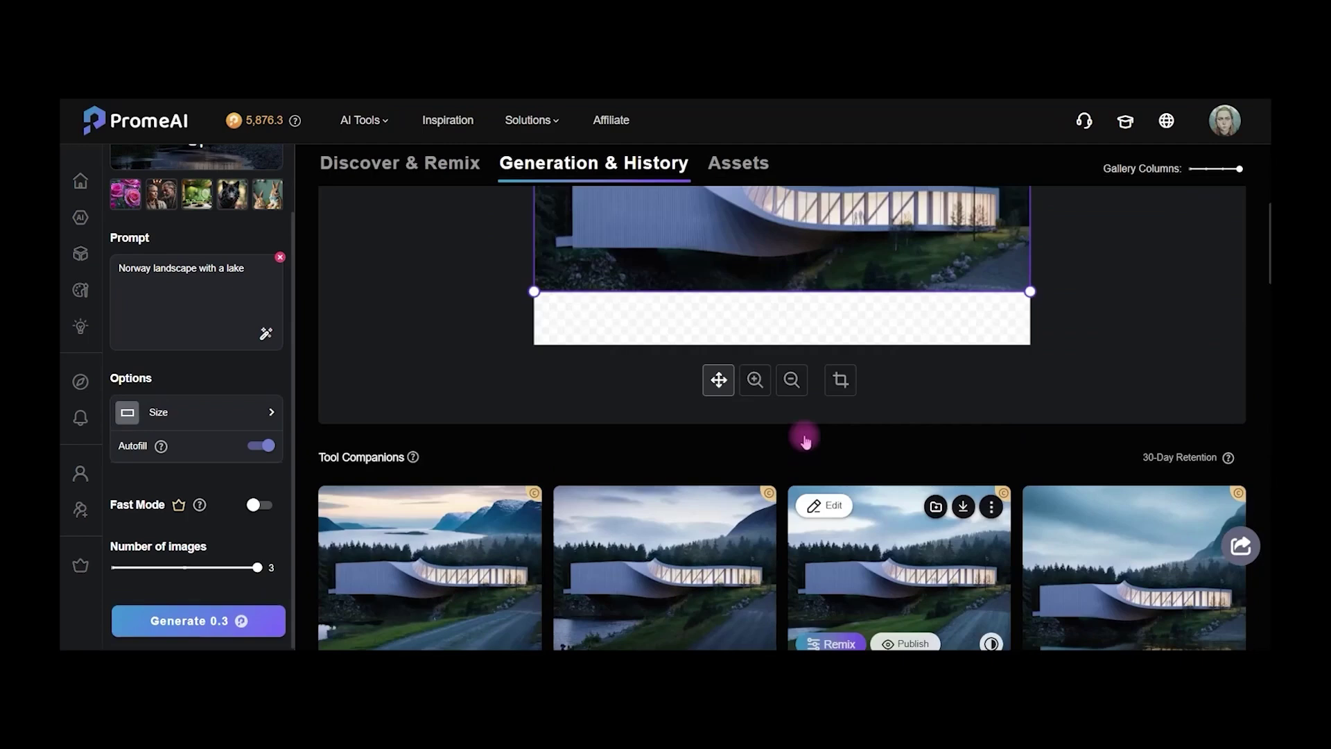
Turn Autofill off, shorten the prompt to 'Norway landscape', and generate new outpaintings
{"action": "left_click", "coordinate": [259, 447]}
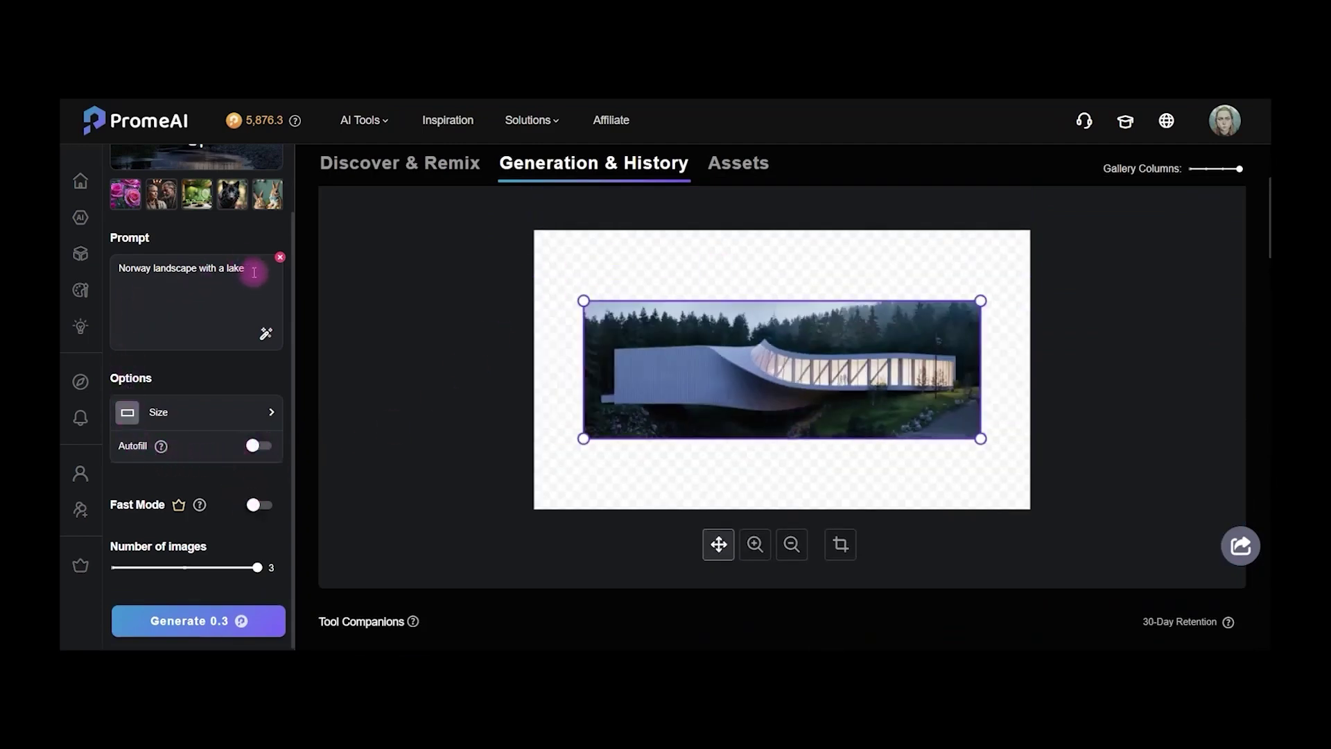
{"action": "left_click_drag", "start_coordinate": [244, 269], "coordinate": [197, 269]}
{"action": "key", "text": "BackSpace"}
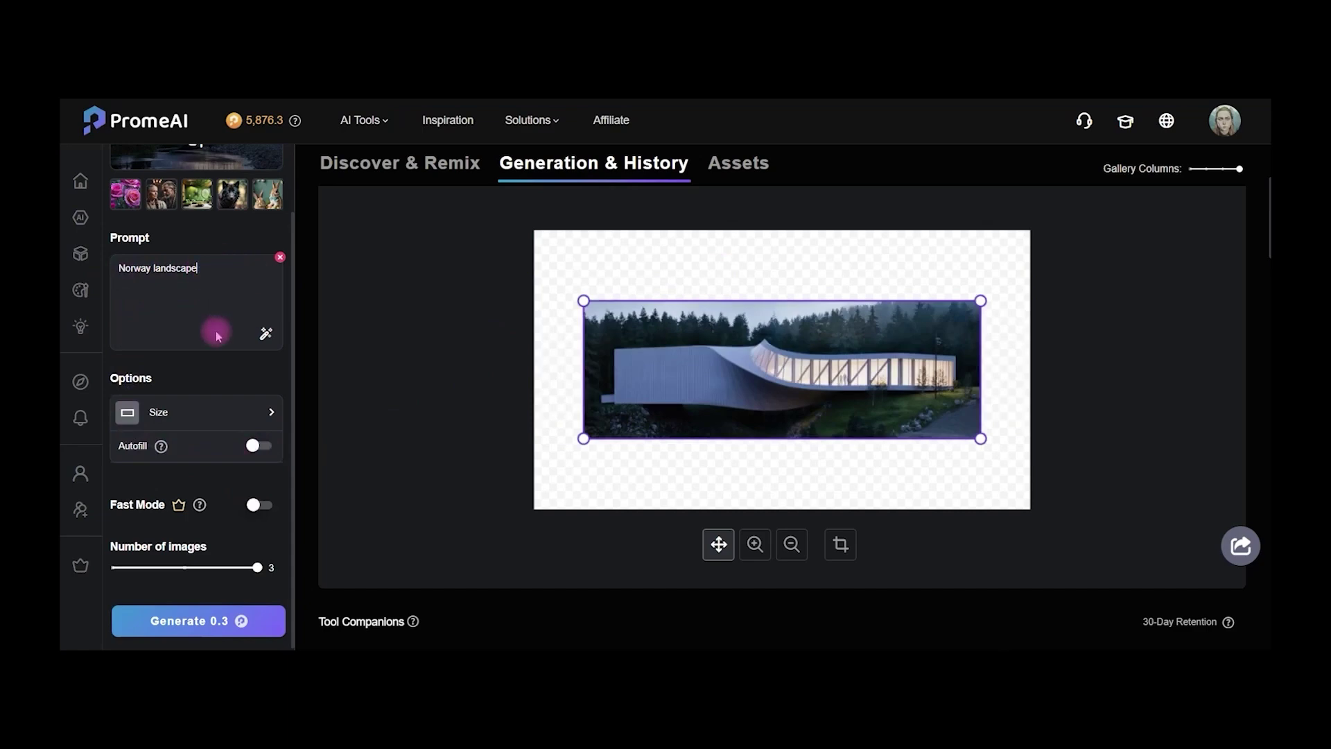
{"action": "left_click", "coordinate": [233, 634]}
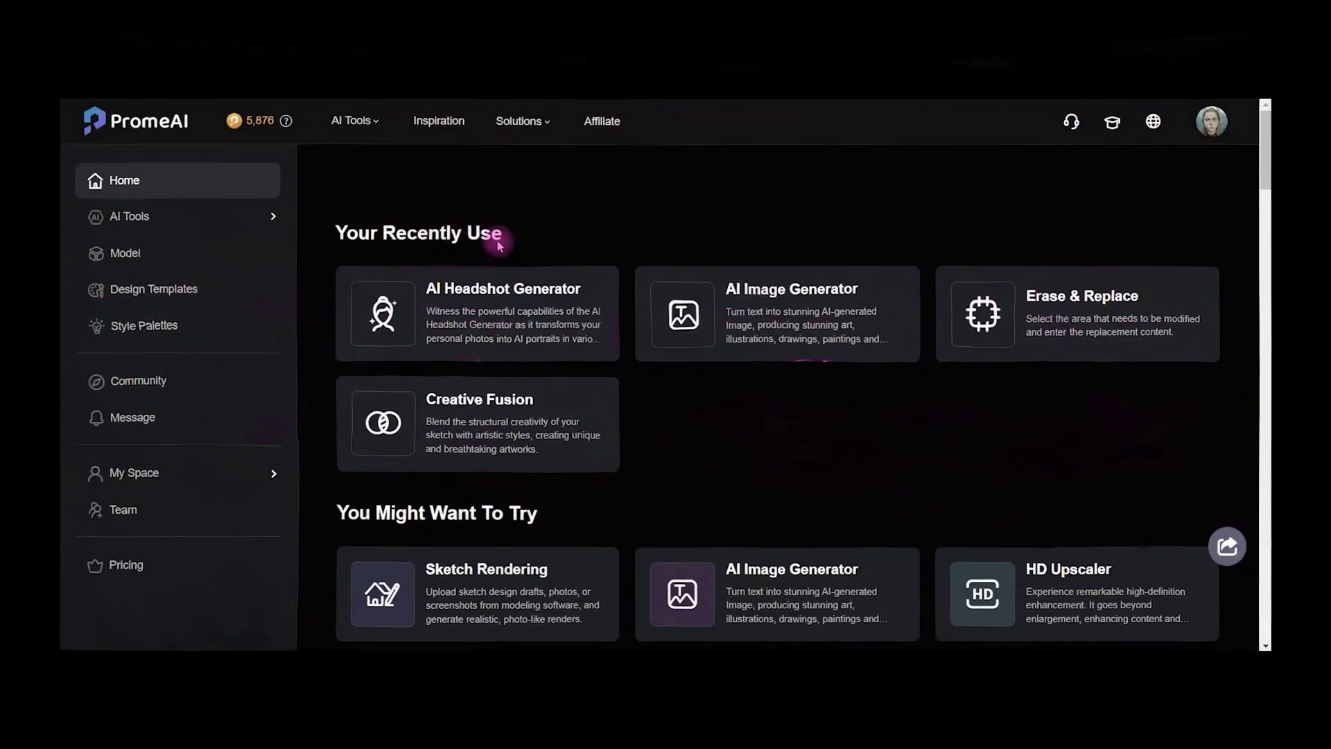
Open Region Rendering and load the green living-room photo as both base and sketch image
{"action": "left_click", "coordinate": [172, 220]}
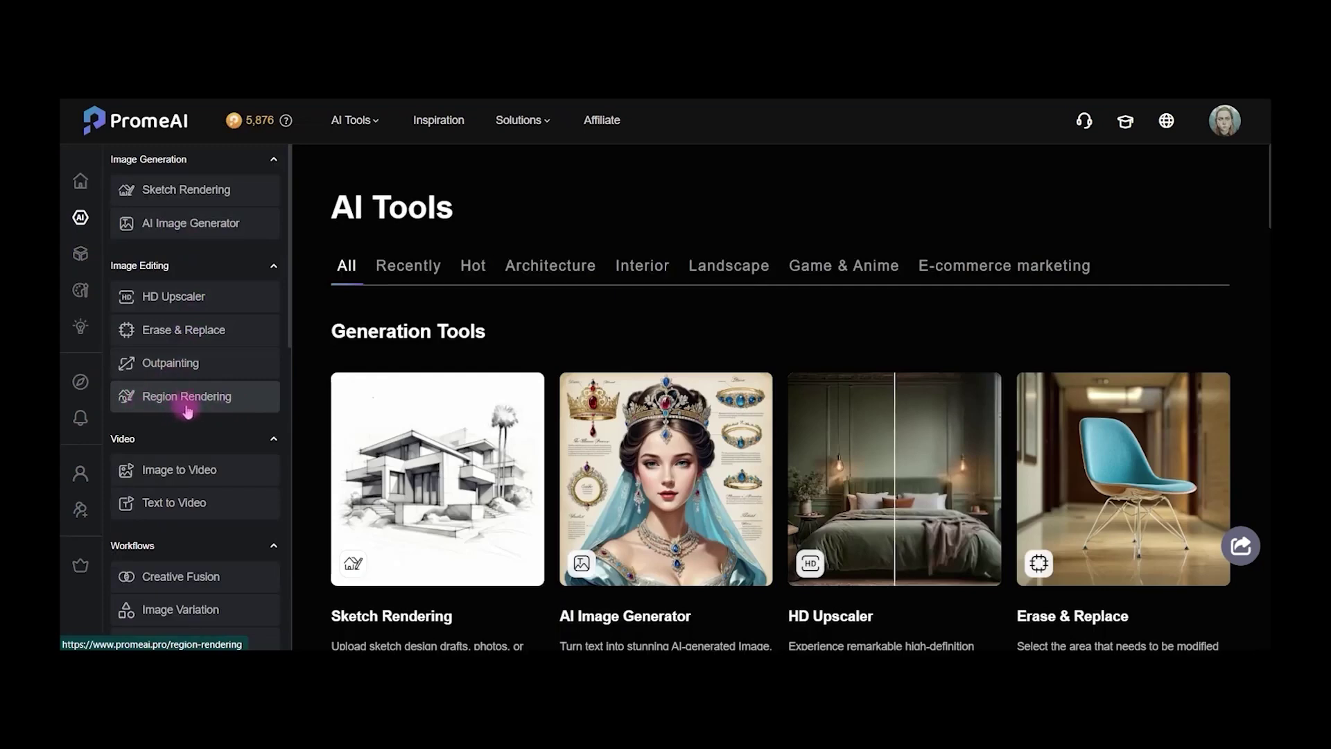
{"action": "left_click", "coordinate": [187, 409]}
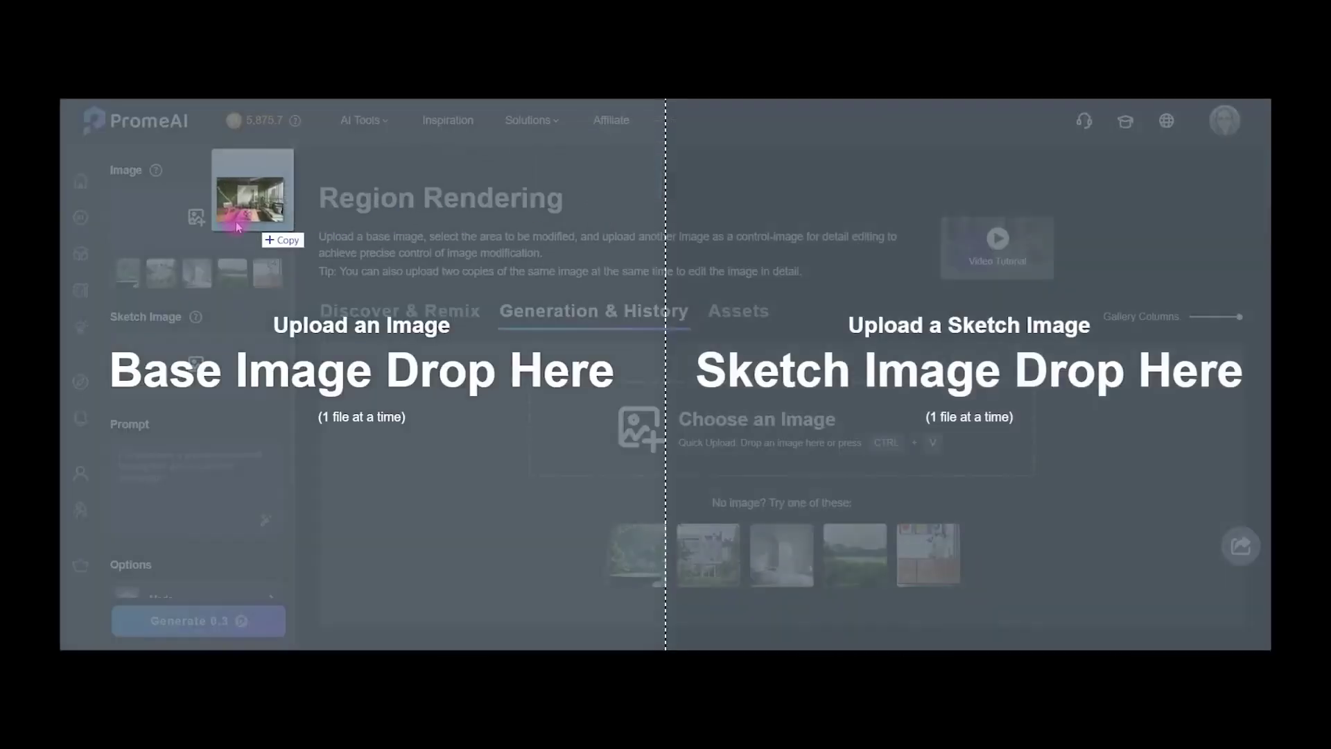
{"action": "left_click_drag", "start_coordinate": [222, 208], "coordinate": [190, 217]}
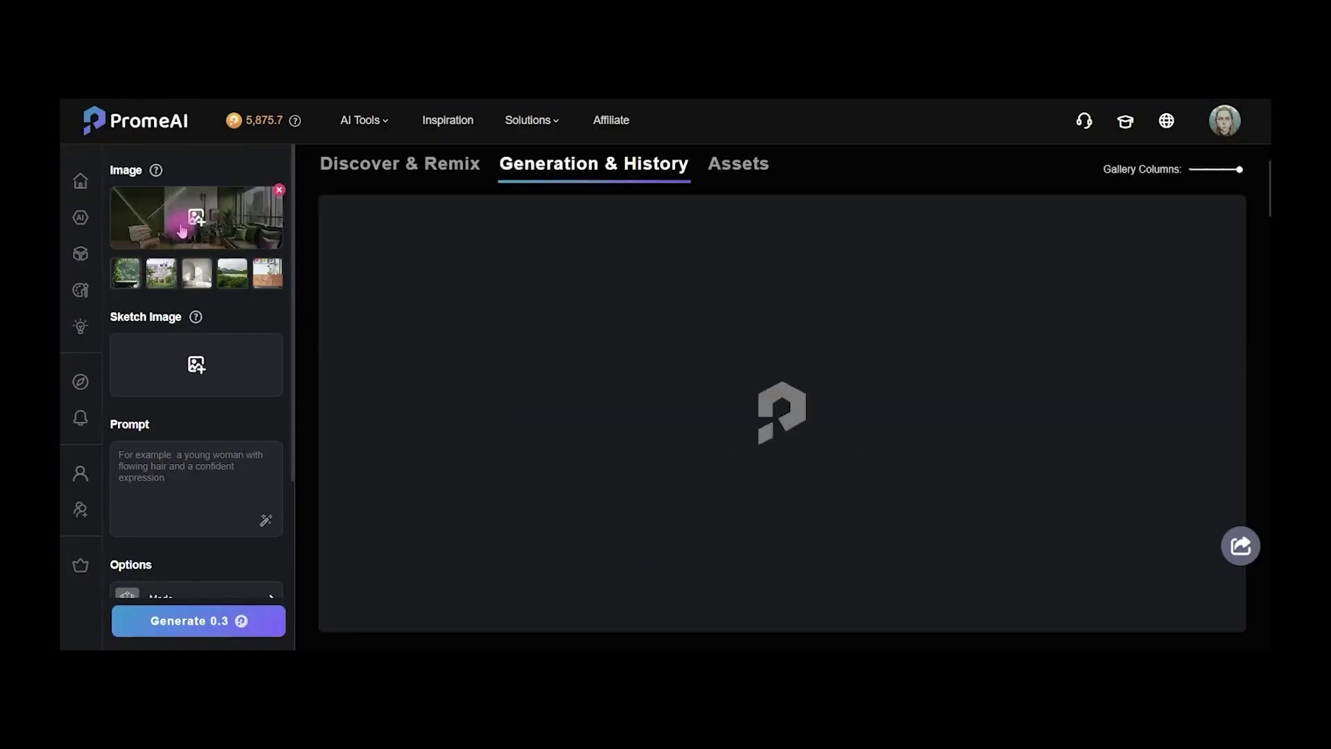
{"action": "mouse_move", "coordinate": [1273, 271]}
{"action": "left_mouse_down"}
{"action": "mouse_move", "coordinate": [996, 267]}
{"action": "mouse_move", "coordinate": [891, 342]}
{"action": "mouse_move", "coordinate": [897, 371]}
{"action": "left_mouse_up"}
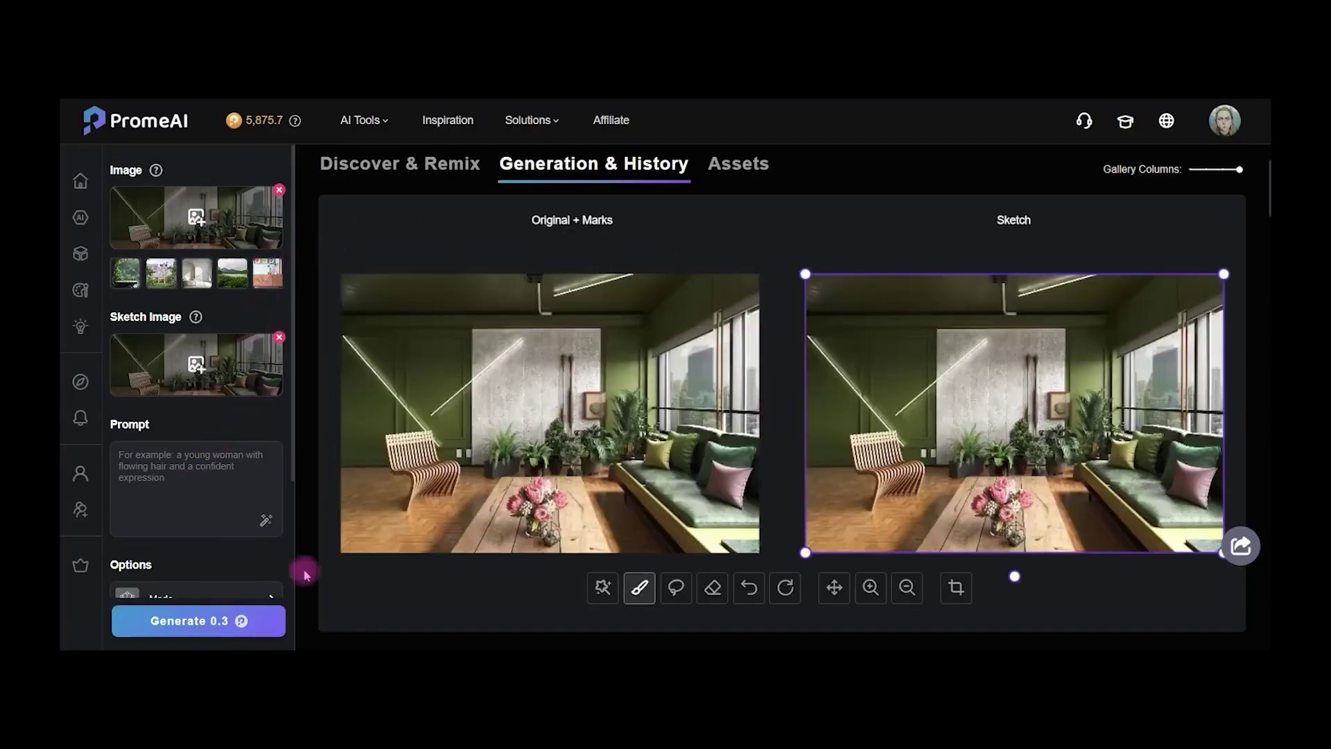
Brush a mask over the curved wooden chair on the left of the room, from its back down to the floor
{"action": "left_click", "coordinate": [637, 591]}
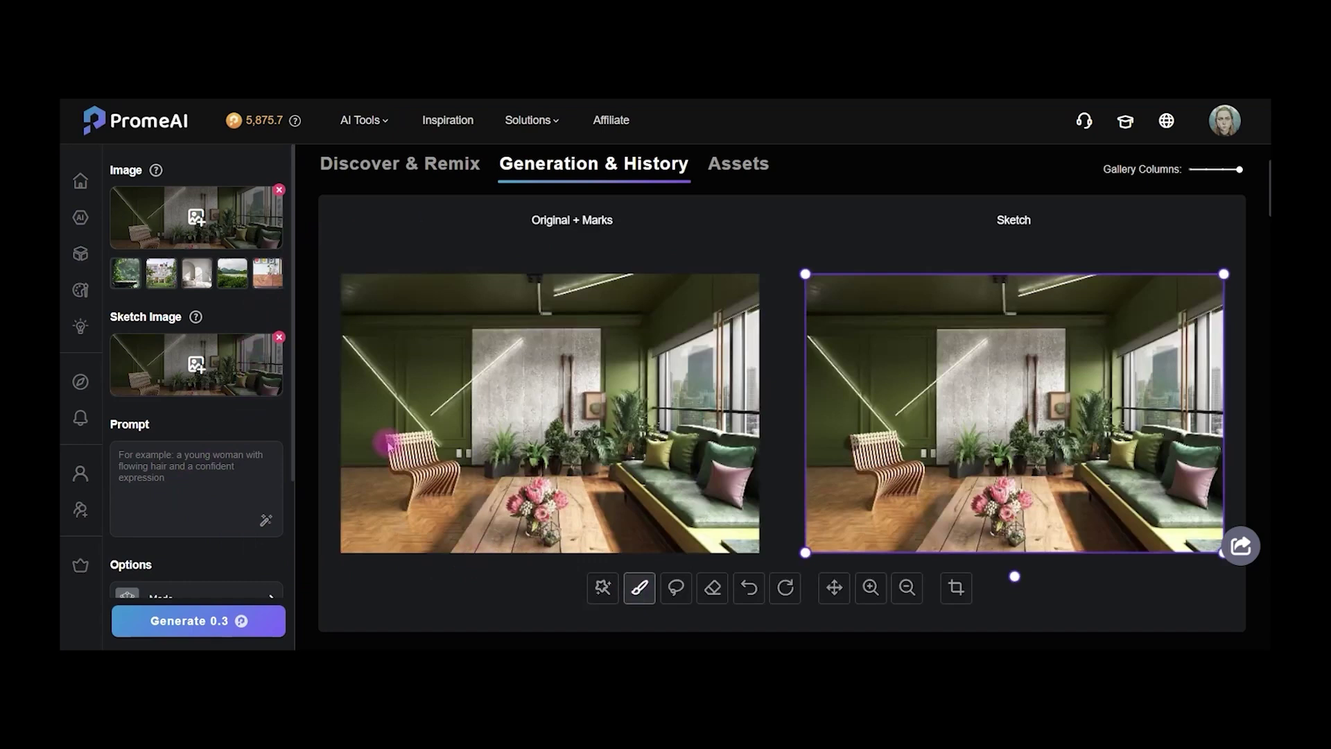
{"action": "left_click_drag", "start_coordinate": [390, 440], "coordinate": [418, 435]}
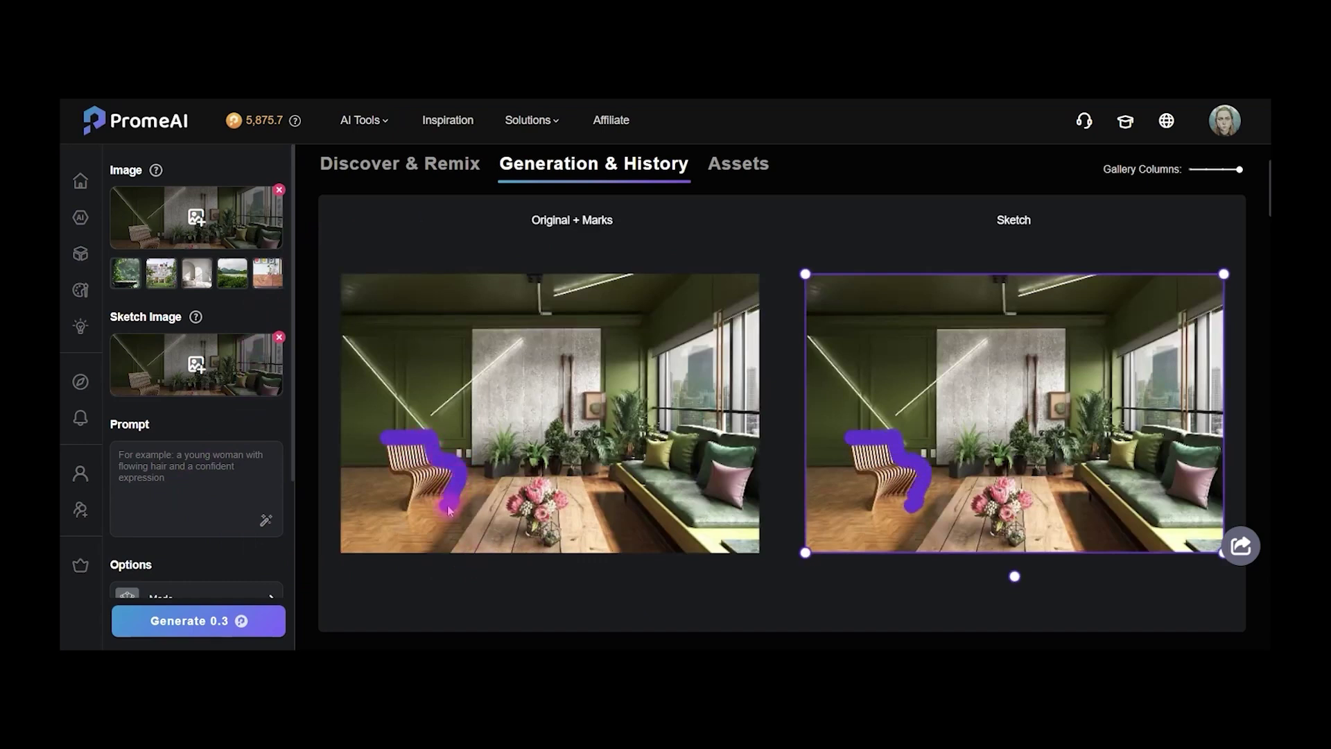
{"action": "left_click_drag", "start_coordinate": [448, 511], "coordinate": [416, 540]}
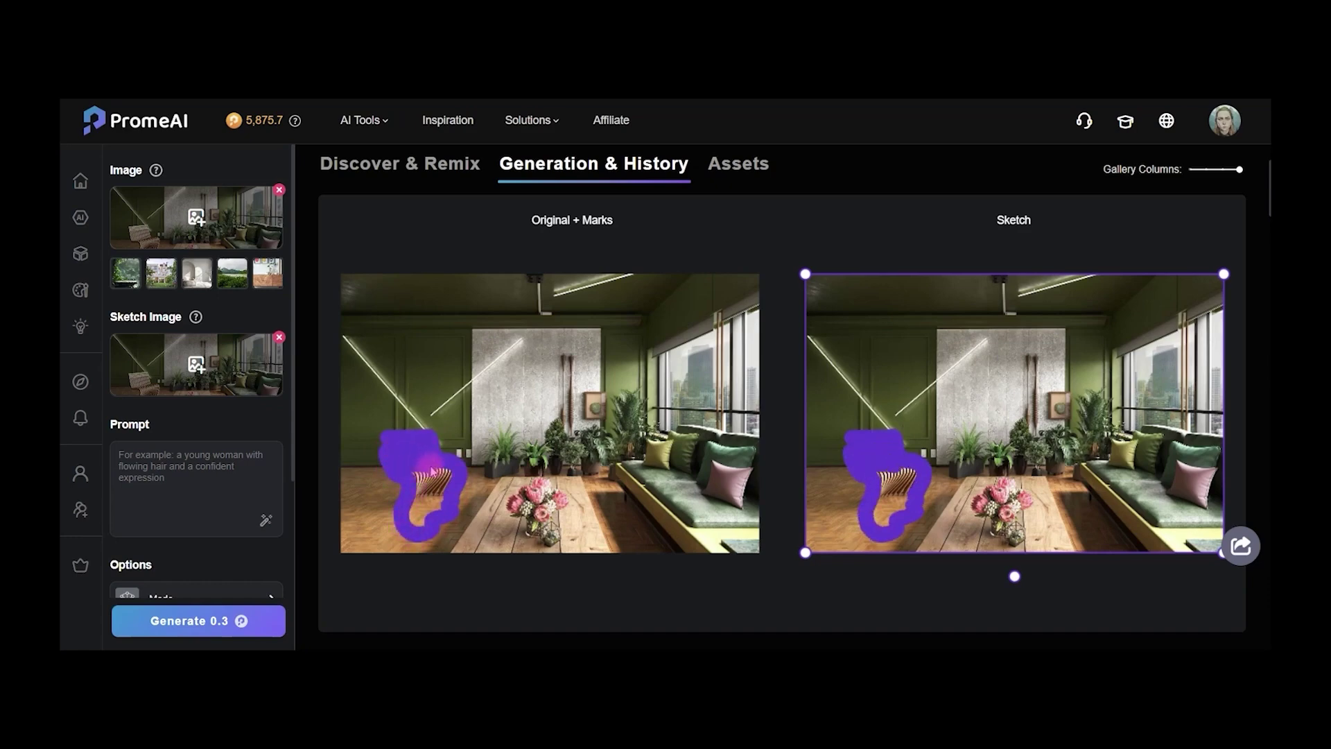
{"action": "left_click_drag", "start_coordinate": [442, 502], "coordinate": [445, 511]}
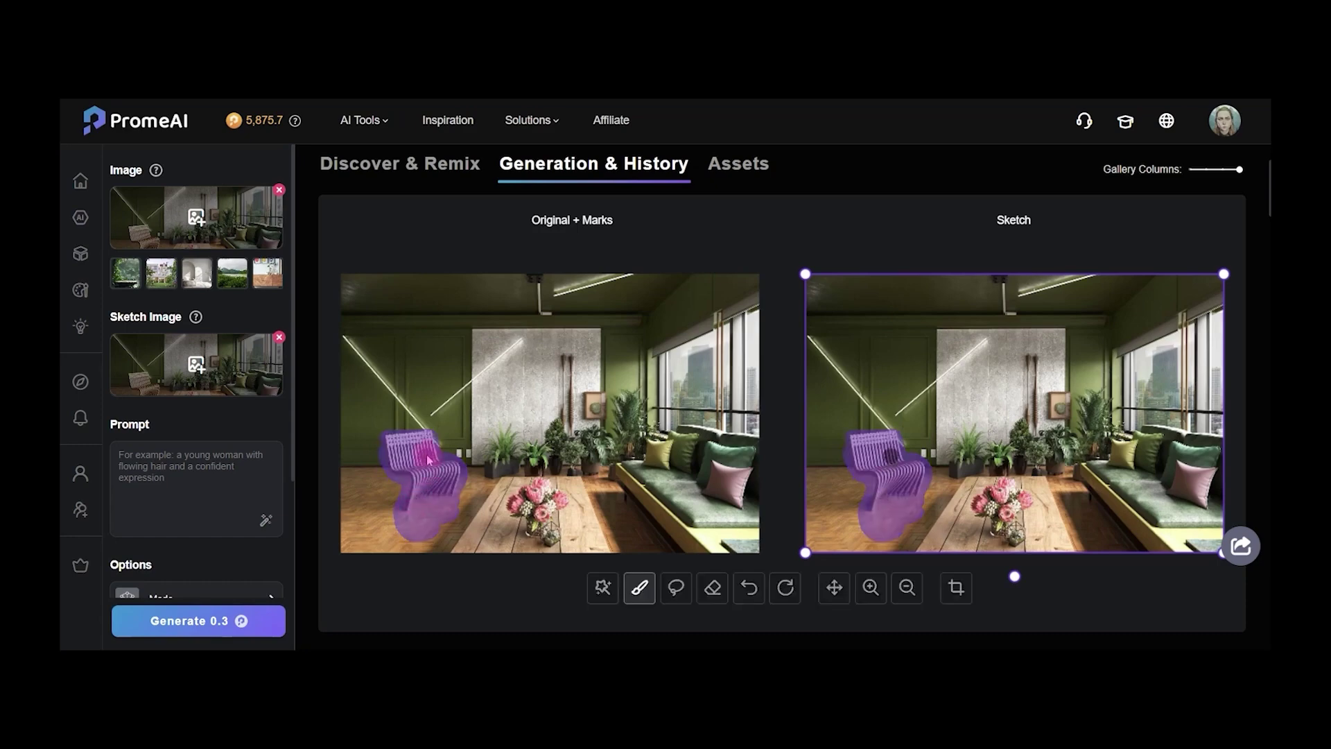
Enter the prompt 'modern green sofa chair' and keep Structure as the generation mode
{"action": "scroll", "coordinate": [143, 466], "scroll_direction": "down", "scroll_amount": 2}
{"action": "left_click", "coordinate": [134, 298]}
{"action": "type", "text": "modern "}
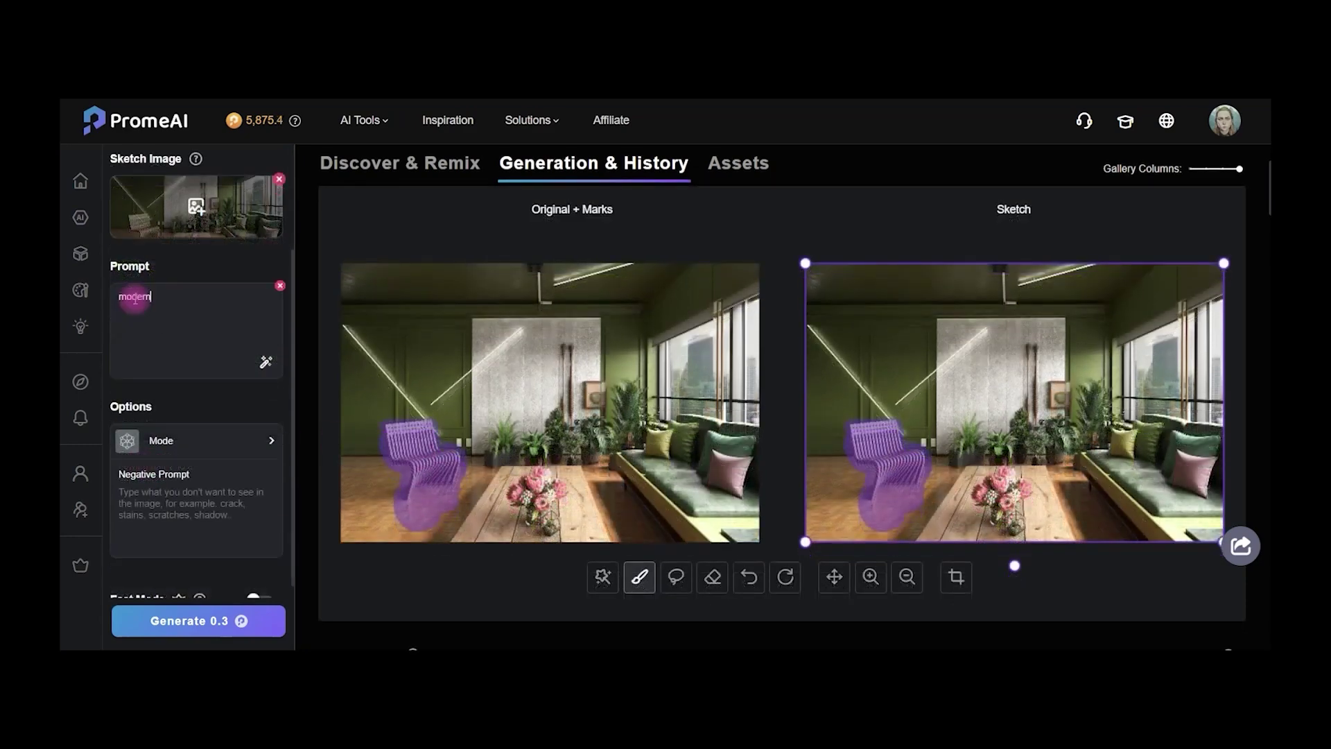
{"action": "type", "text": "green sofa chair"}
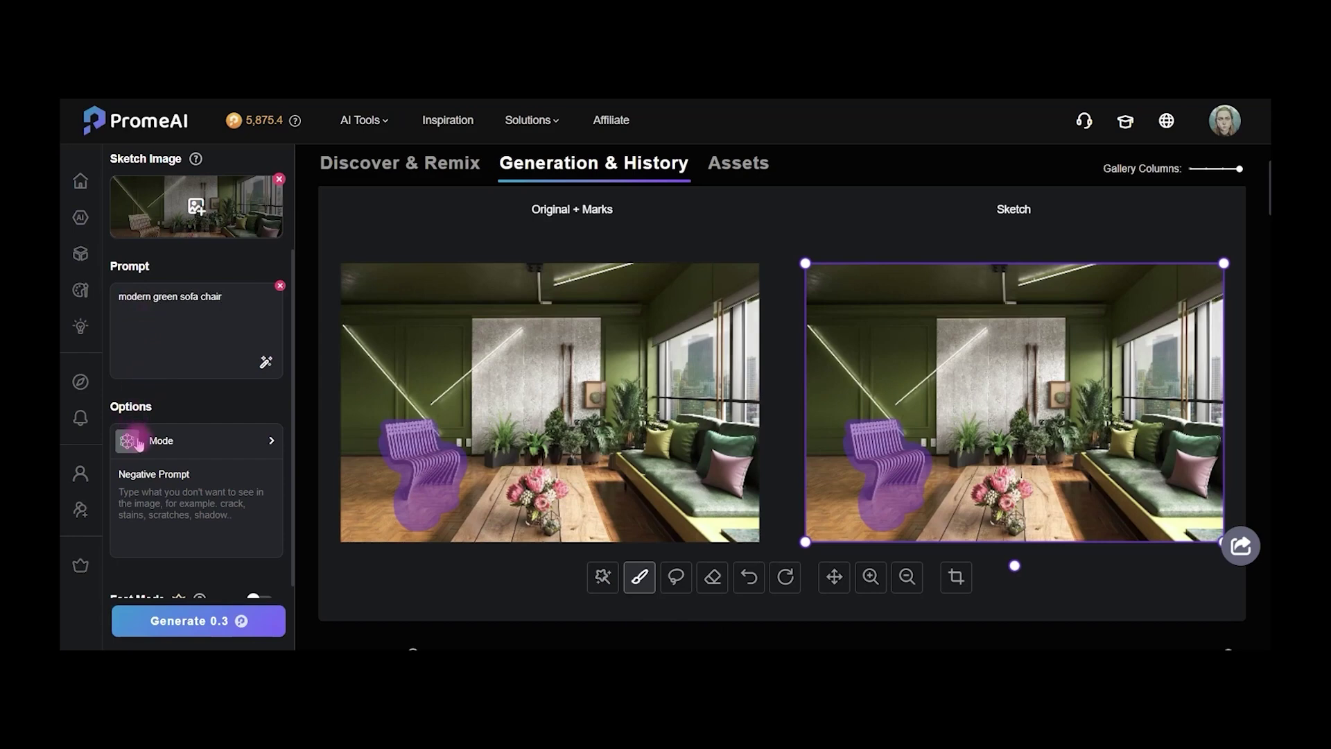
{"action": "left_click", "coordinate": [176, 442]}
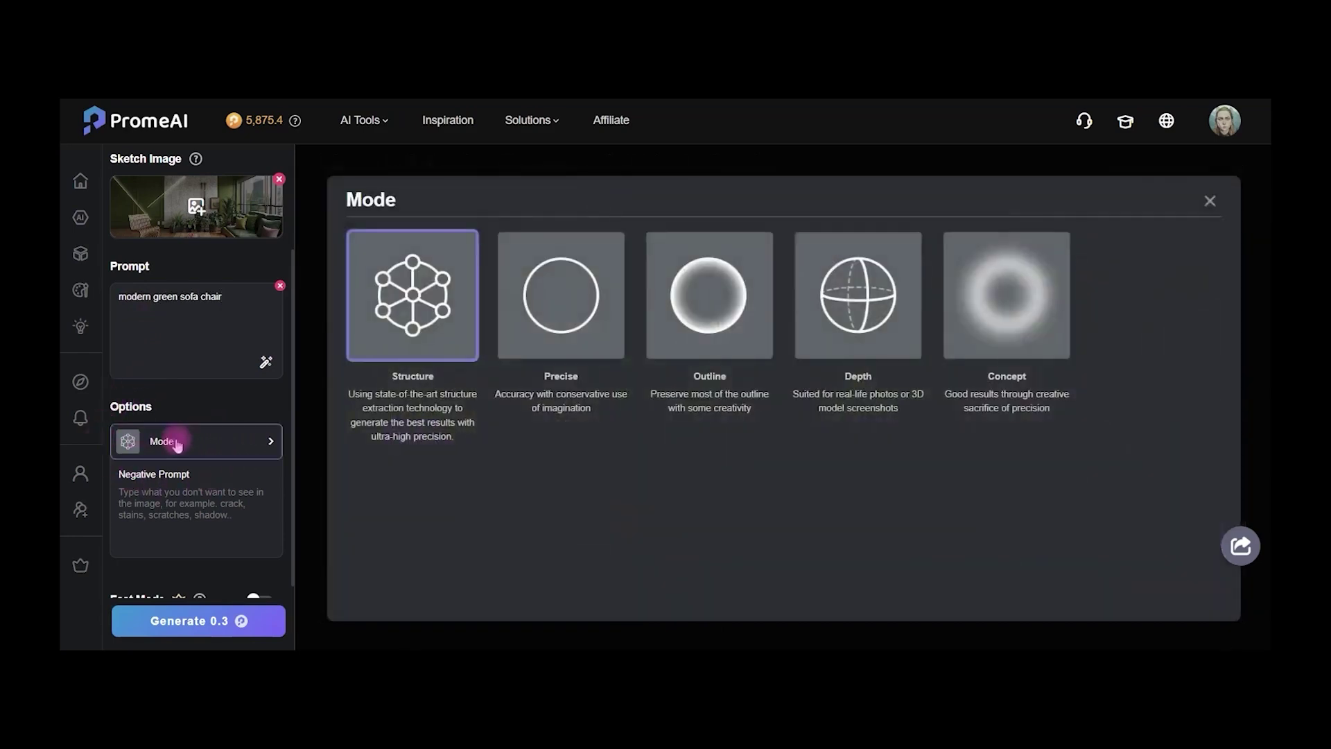
{"action": "left_click", "coordinate": [413, 302]}
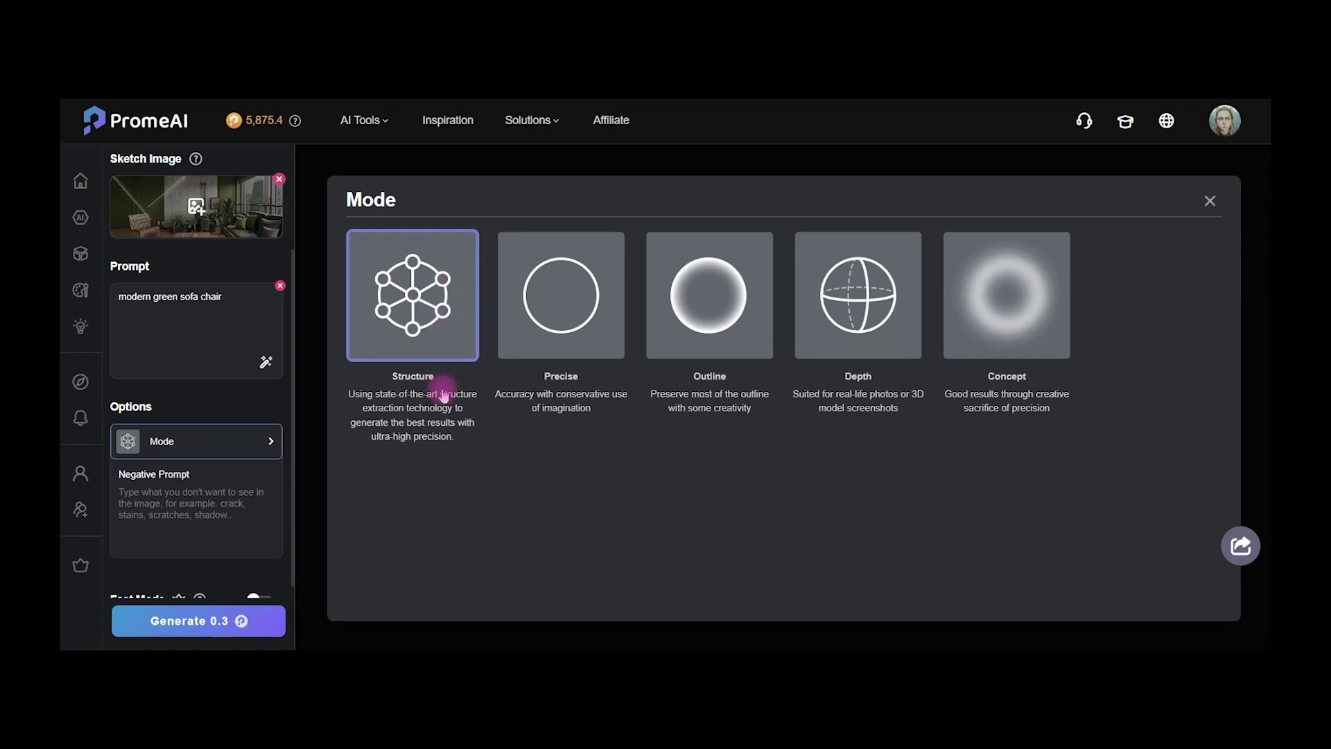
{"action": "left_click", "coordinate": [1210, 202]}
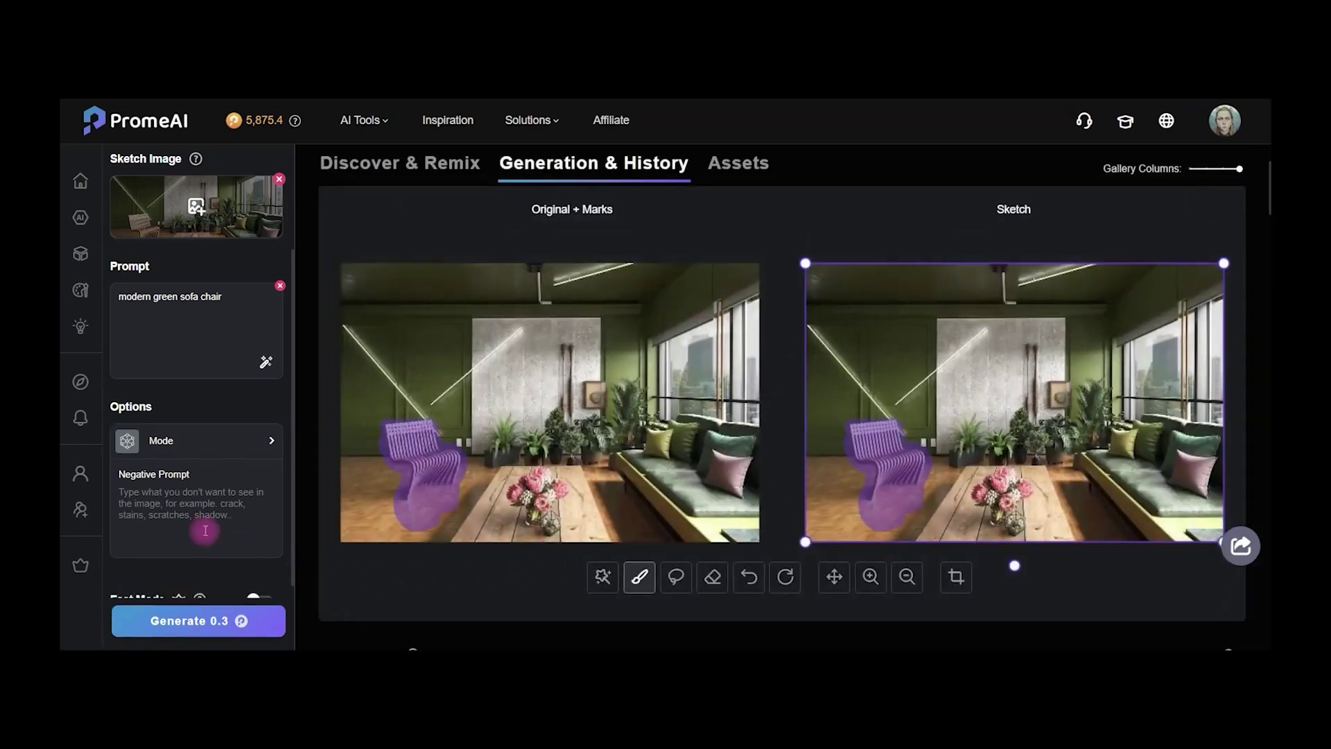
{"action": "scroll", "coordinate": [184, 523], "scroll_direction": "down", "scroll_amount": 2}
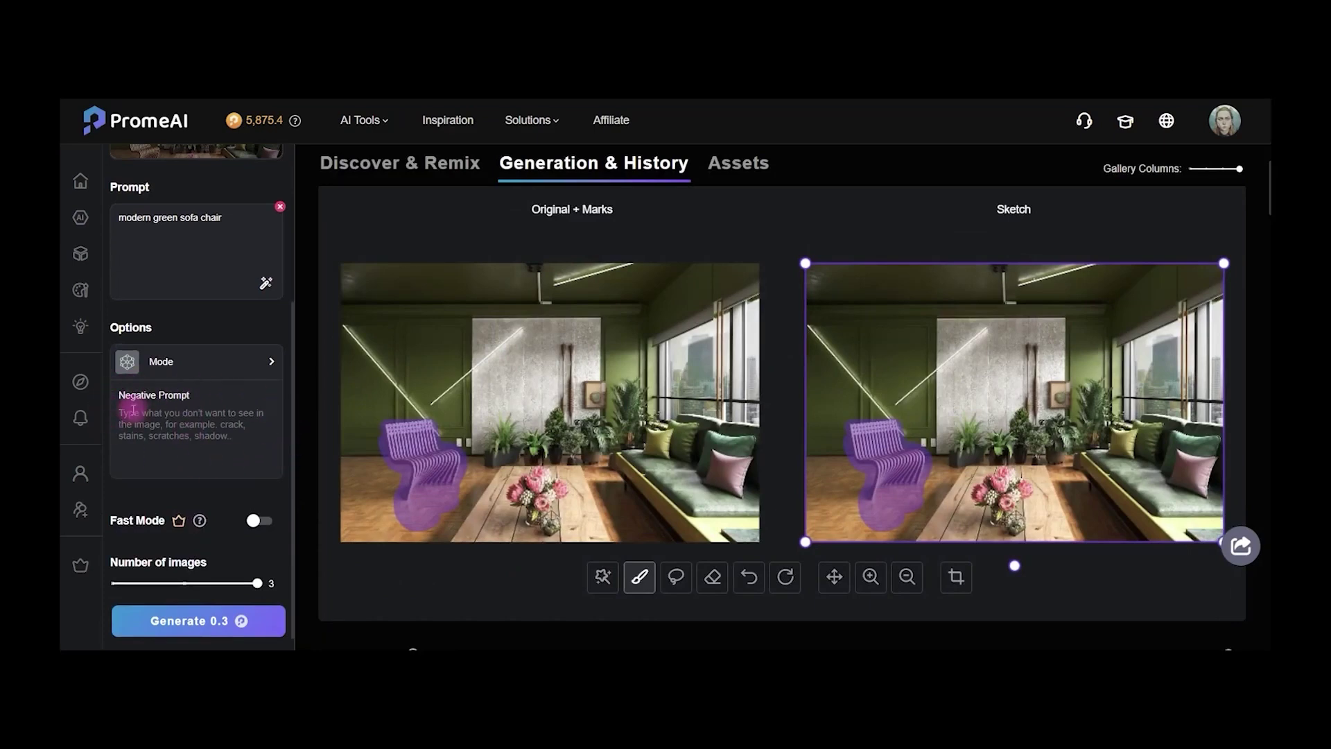
{"action": "scroll", "coordinate": [142, 412], "scroll_direction": "down", "scroll_amount": 1}
Generate the green sofa chair variants and browse them full size in the viewer
{"action": "left_click", "coordinate": [220, 634]}
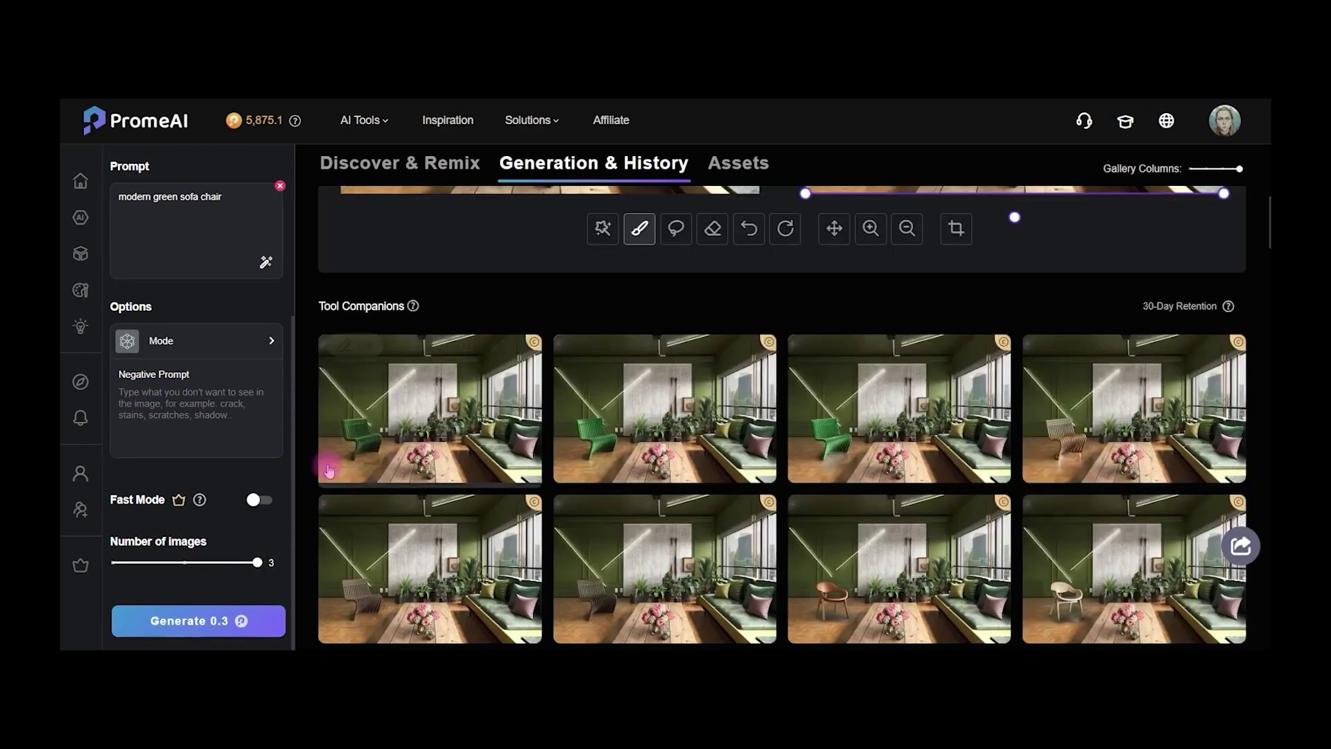
{"action": "left_click", "coordinate": [423, 412]}
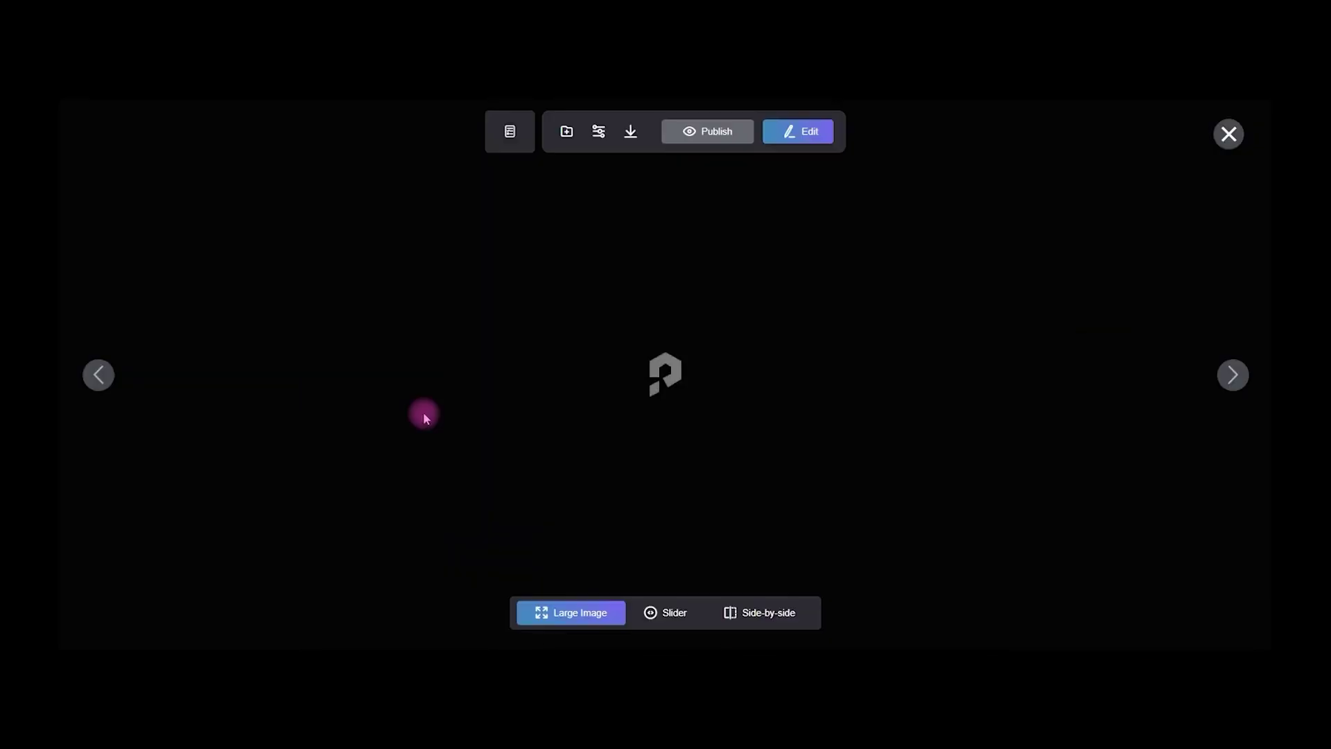
{"action": "left_click", "coordinate": [1233, 375]}
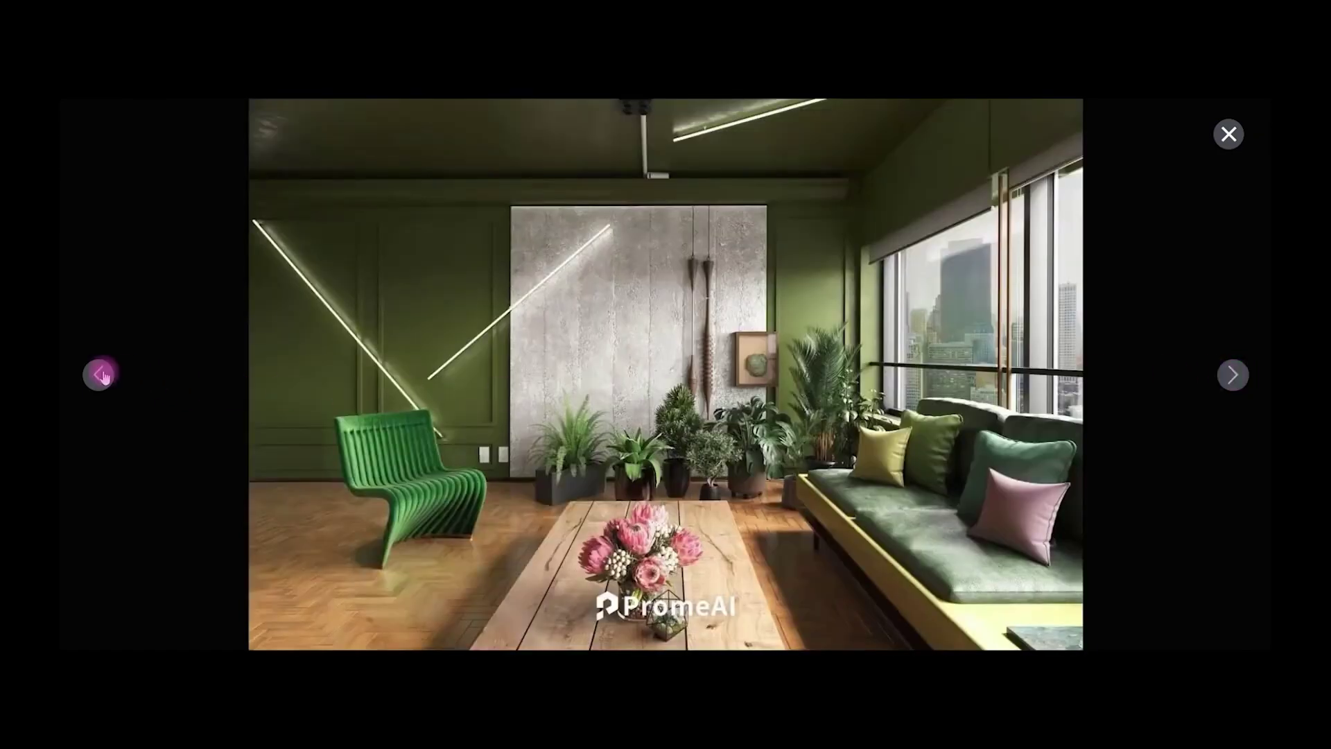
{"action": "left_click", "coordinate": [1232, 375]}
{"action": "key", "text": "Escape"}
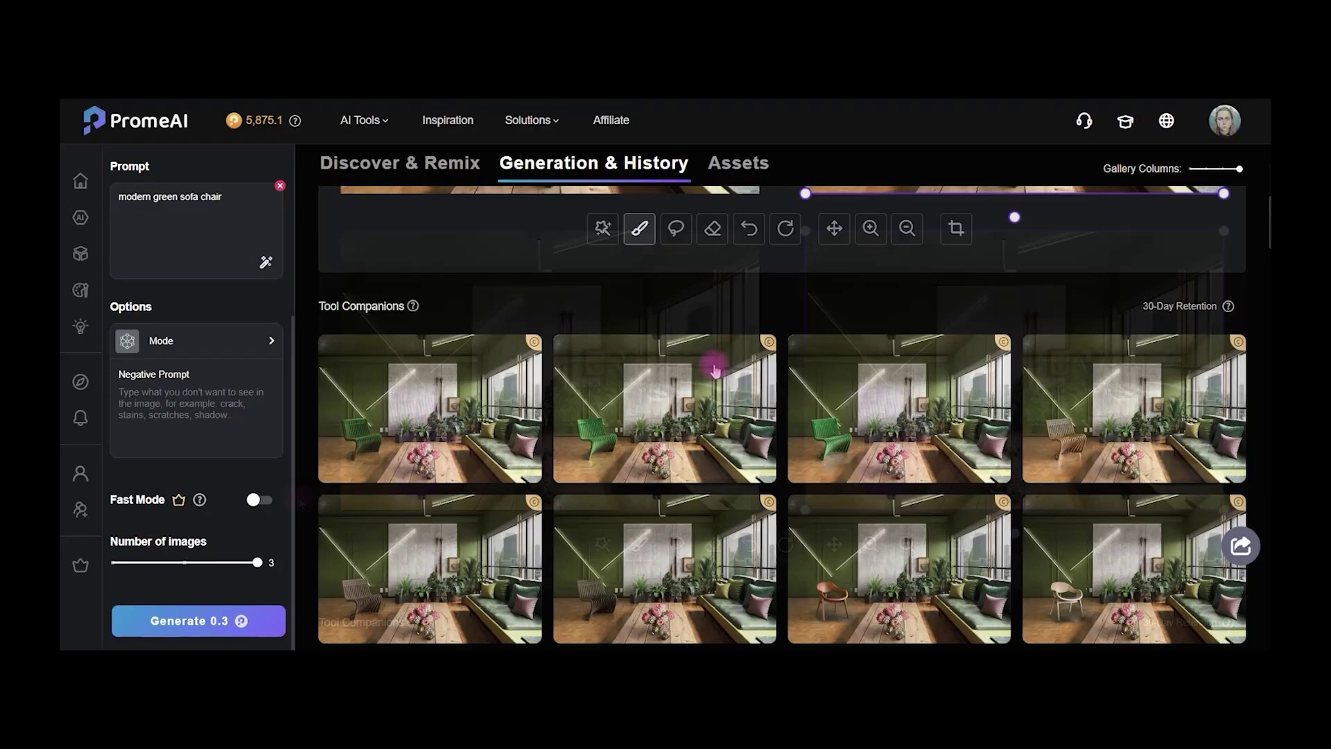
{"action": "scroll", "coordinate": [713, 365], "scroll_direction": "up", "scroll_amount": 5}
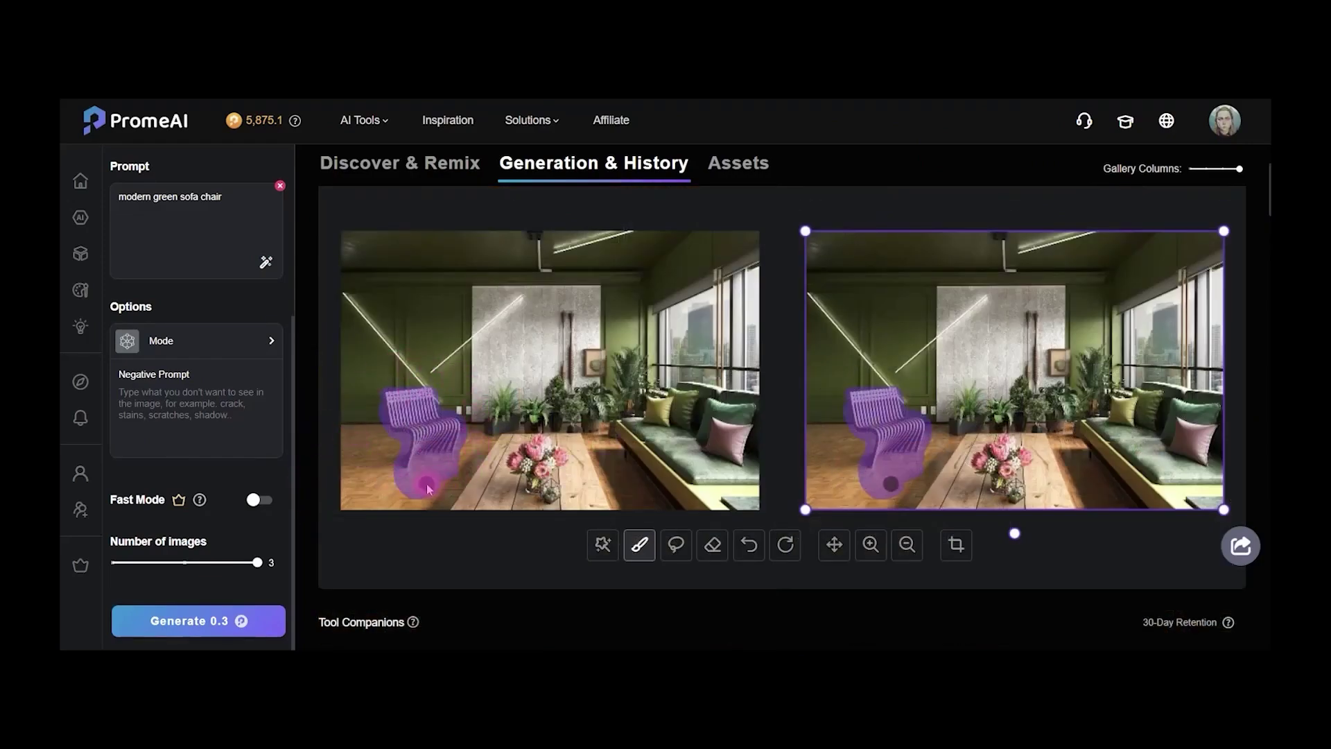
Clear the 'modern green sofa chair' prompt and remove the current sketch image
{"action": "scroll", "coordinate": [282, 463], "scroll_direction": "up", "scroll_amount": 4}
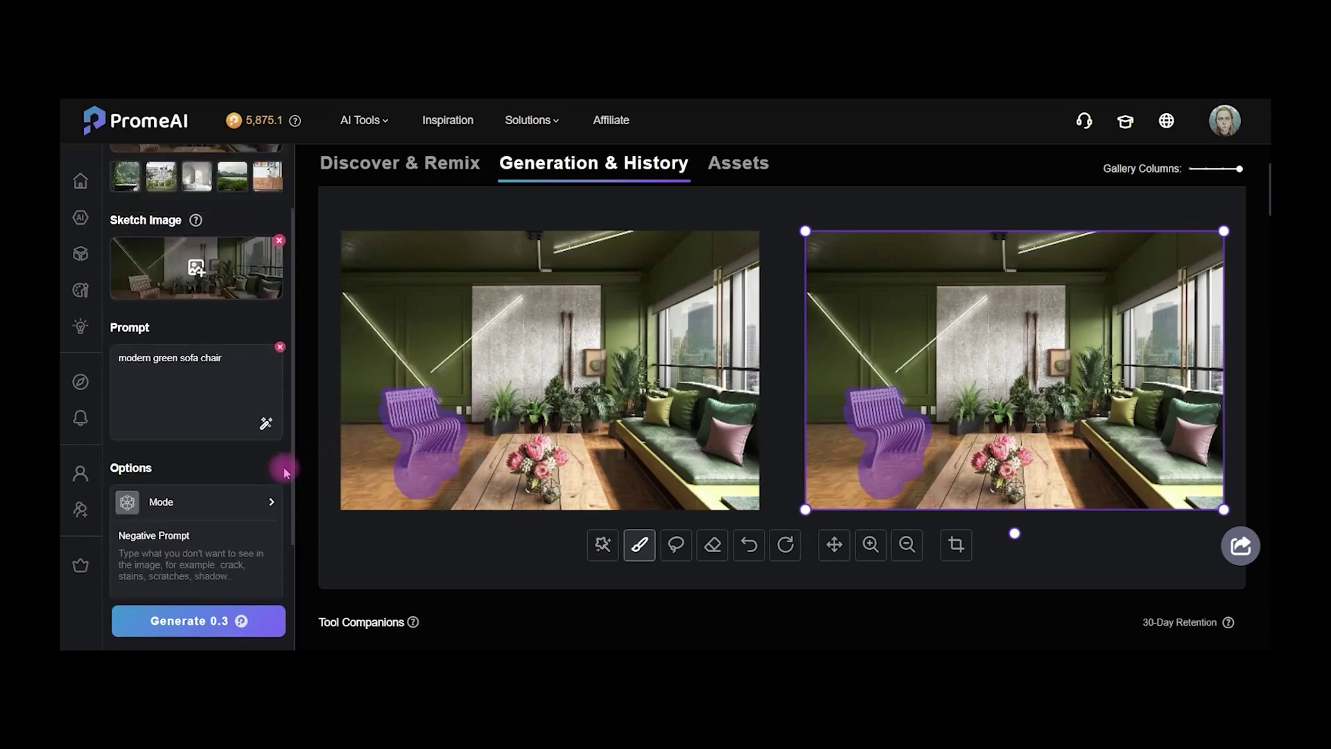
{"action": "left_click", "coordinate": [280, 446]}
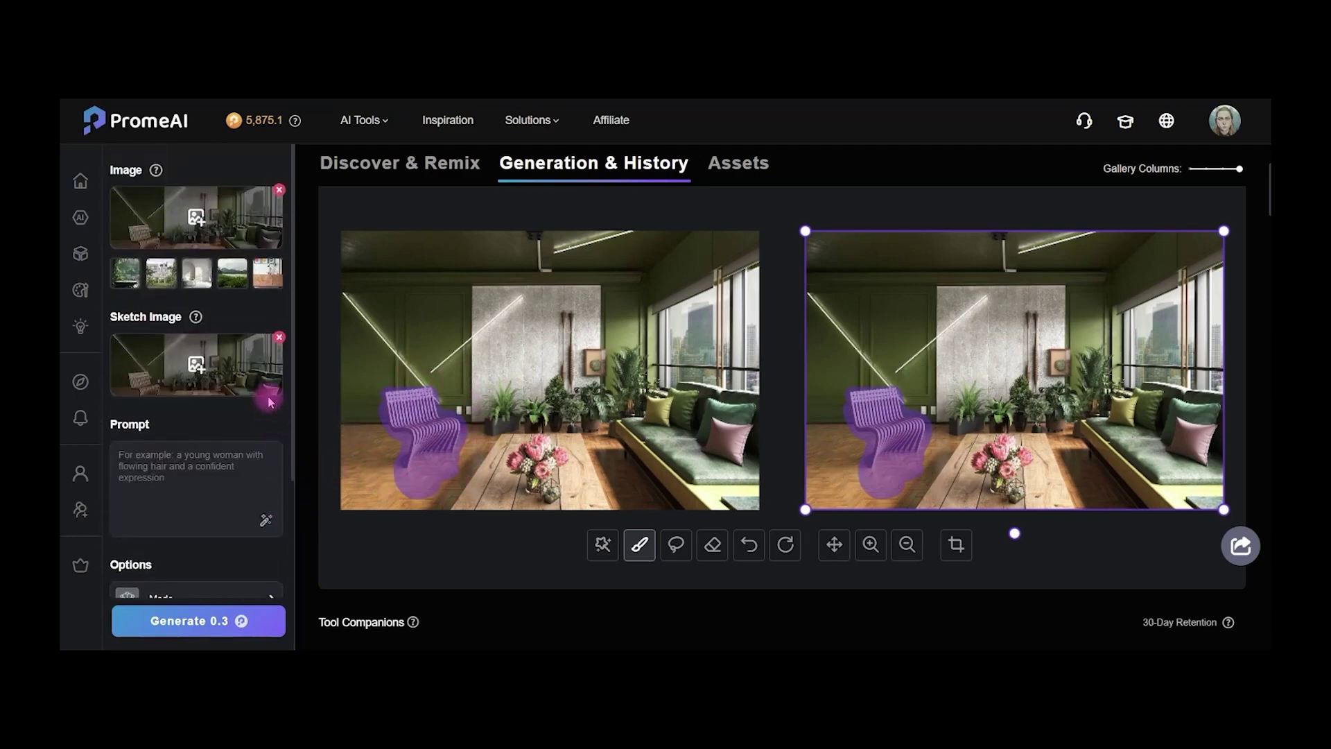
{"action": "left_click", "coordinate": [279, 337]}
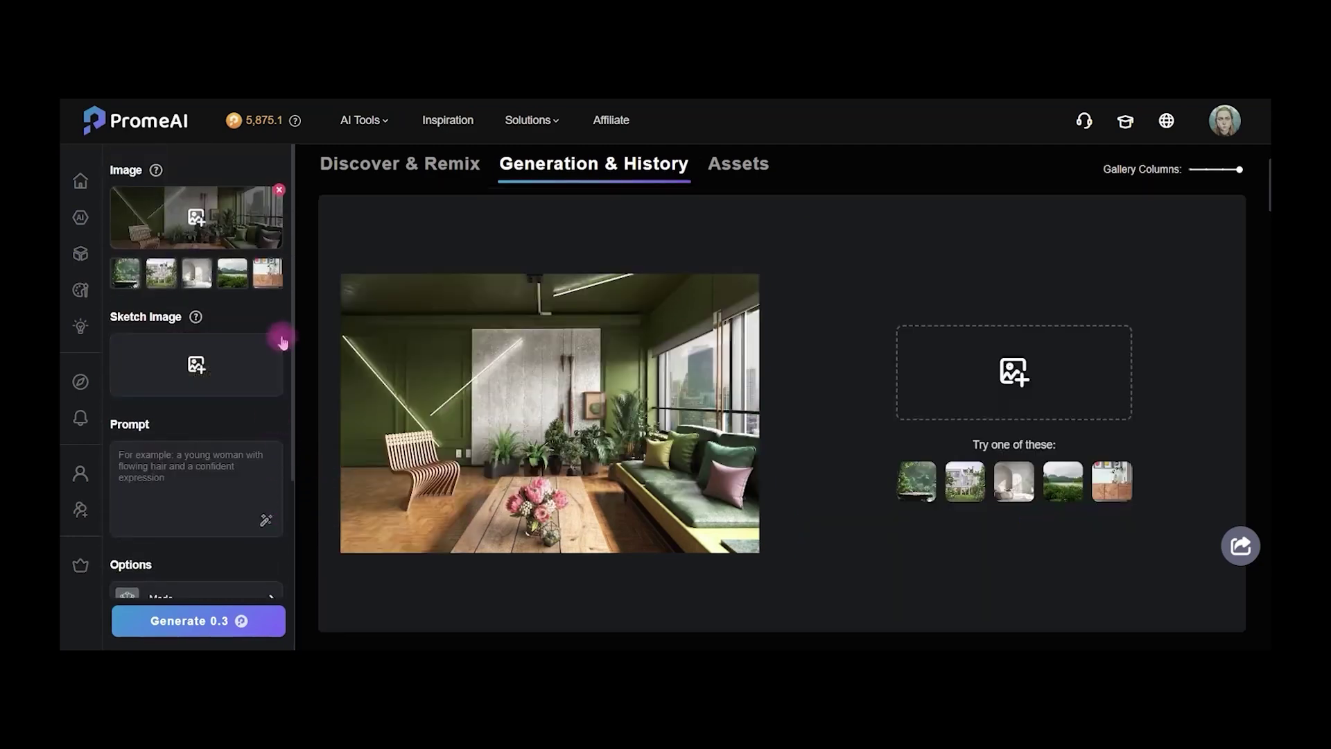
Load the wooden chair picture from the assets as the new sketch image
{"action": "left_click", "coordinate": [197, 366]}
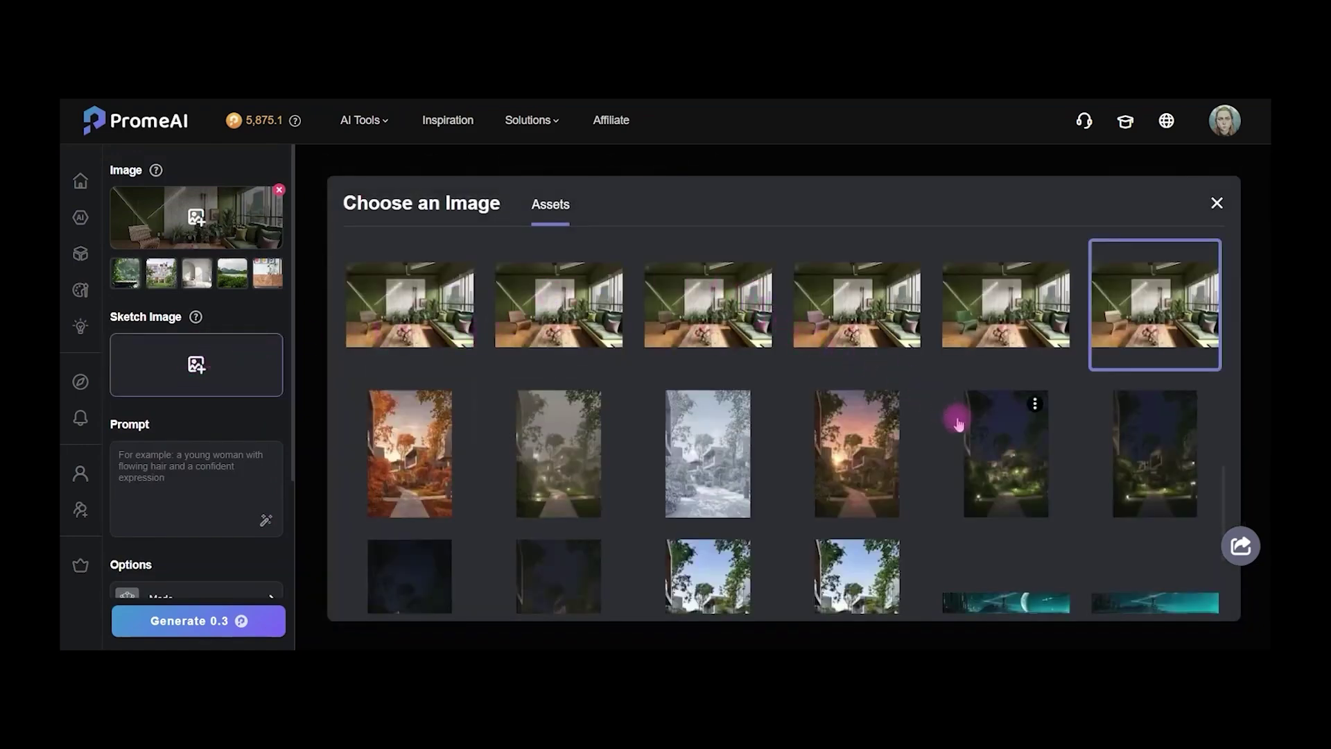
{"action": "scroll", "coordinate": [958, 422], "scroll_direction": "down", "scroll_amount": 2}
{"action": "scroll", "coordinate": [820, 471], "scroll_direction": "up", "scroll_amount": 4}
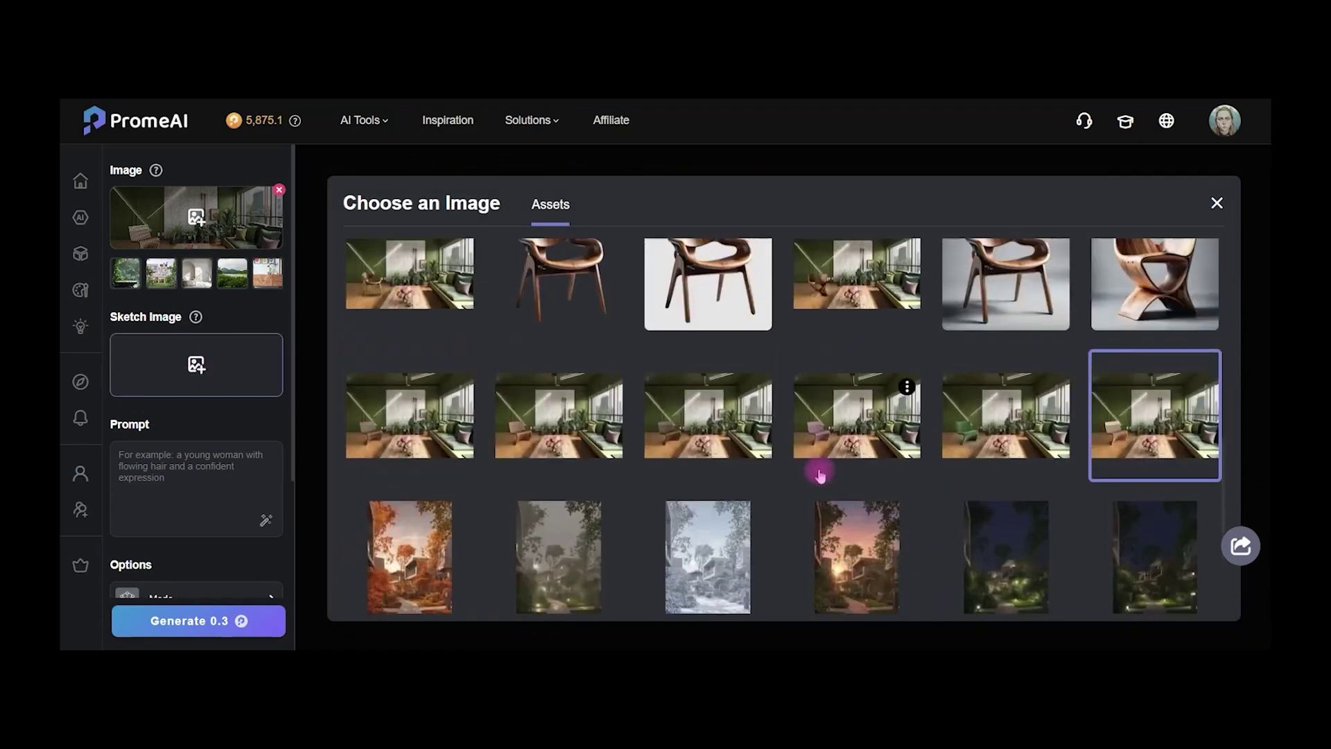
{"action": "scroll", "coordinate": [820, 474], "scroll_direction": "up", "scroll_amount": 2}
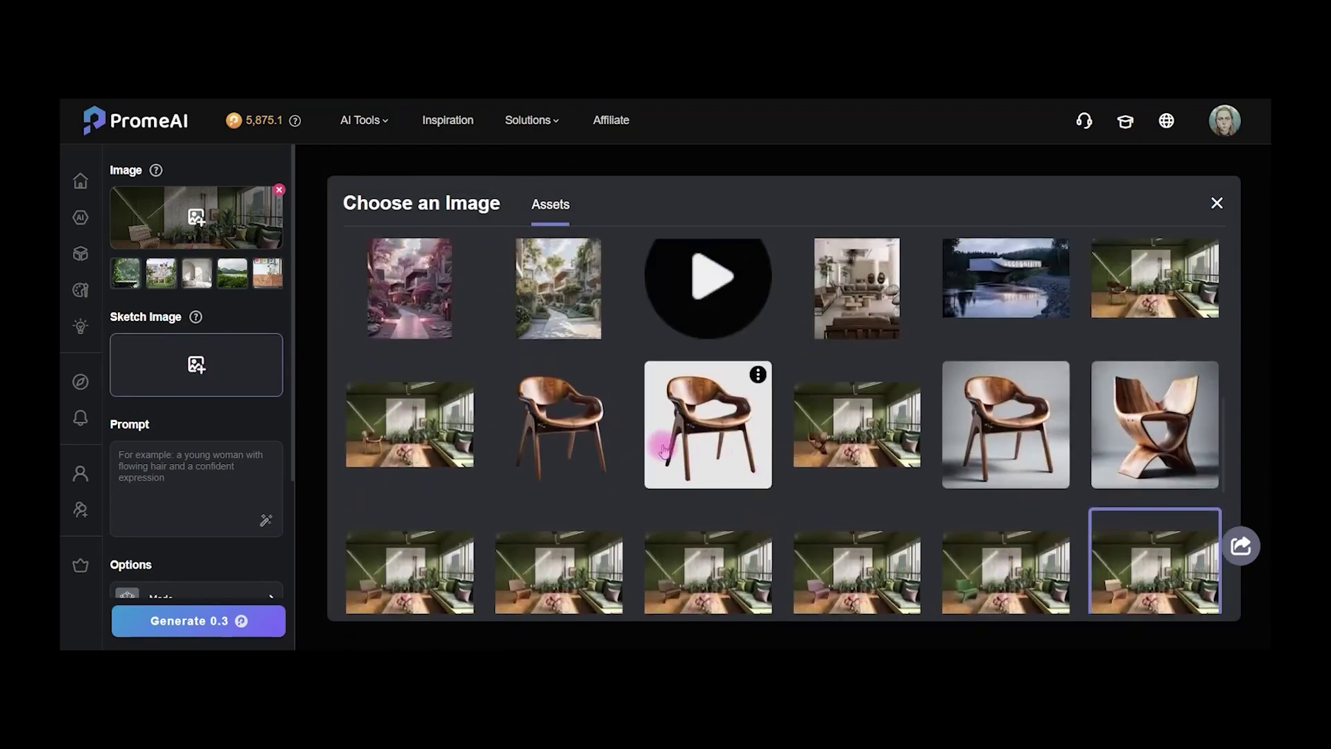
{"action": "left_click", "coordinate": [551, 409]}
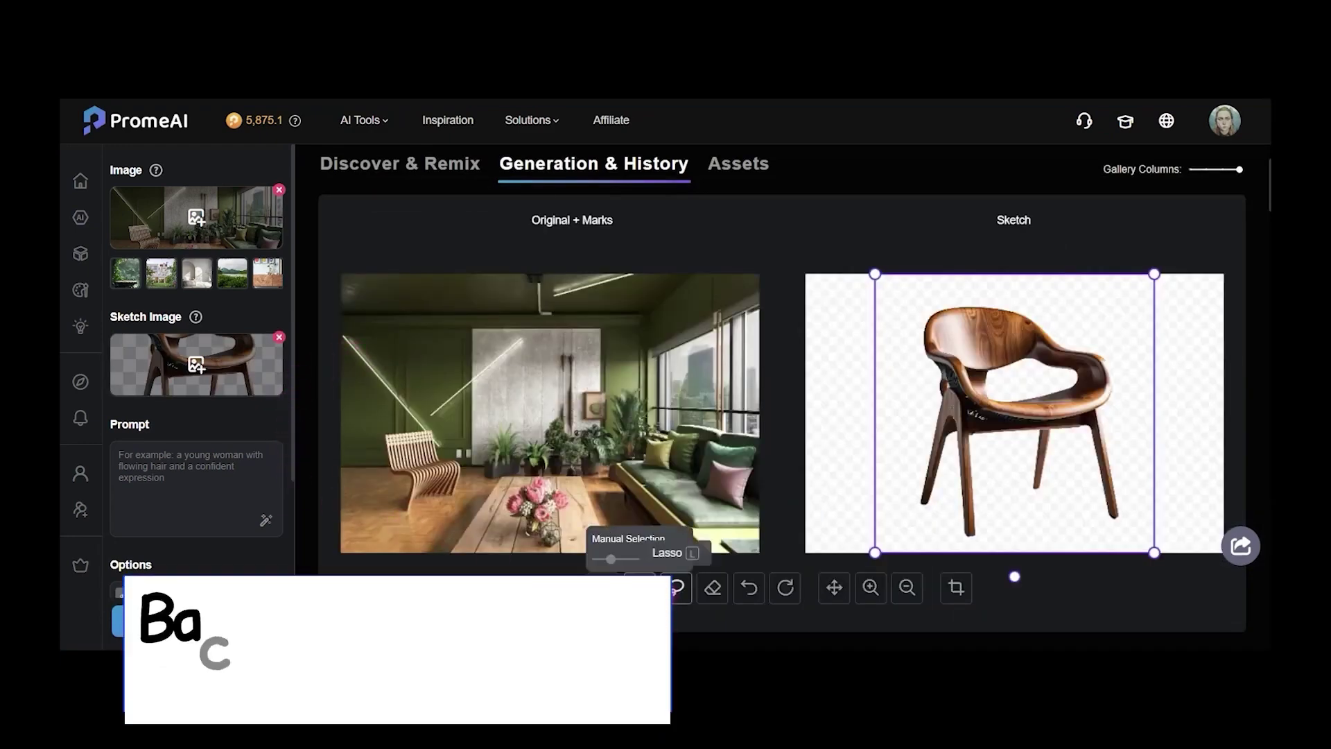
Re-mask the old chair spot, then shrink the wooden chair sketch and fit it onto the mask
{"action": "mouse_move", "coordinate": [387, 444]}
{"action": "left_mouse_down"}
{"action": "mouse_move", "coordinate": [437, 442]}
{"action": "mouse_move", "coordinate": [391, 456]}
{"action": "mouse_move", "coordinate": [440, 455]}
{"action": "mouse_move", "coordinate": [383, 465]}
{"action": "mouse_move", "coordinate": [458, 468]}
{"action": "mouse_move", "coordinate": [408, 480]}
{"action": "mouse_move", "coordinate": [455, 490]}
{"action": "mouse_move", "coordinate": [407, 499]}
{"action": "mouse_move", "coordinate": [449, 502]}
{"action": "mouse_move", "coordinate": [404, 512]}
{"action": "mouse_move", "coordinate": [452, 513]}
{"action": "mouse_move", "coordinate": [415, 524]}
{"action": "mouse_move", "coordinate": [446, 527]}
{"action": "left_mouse_up"}
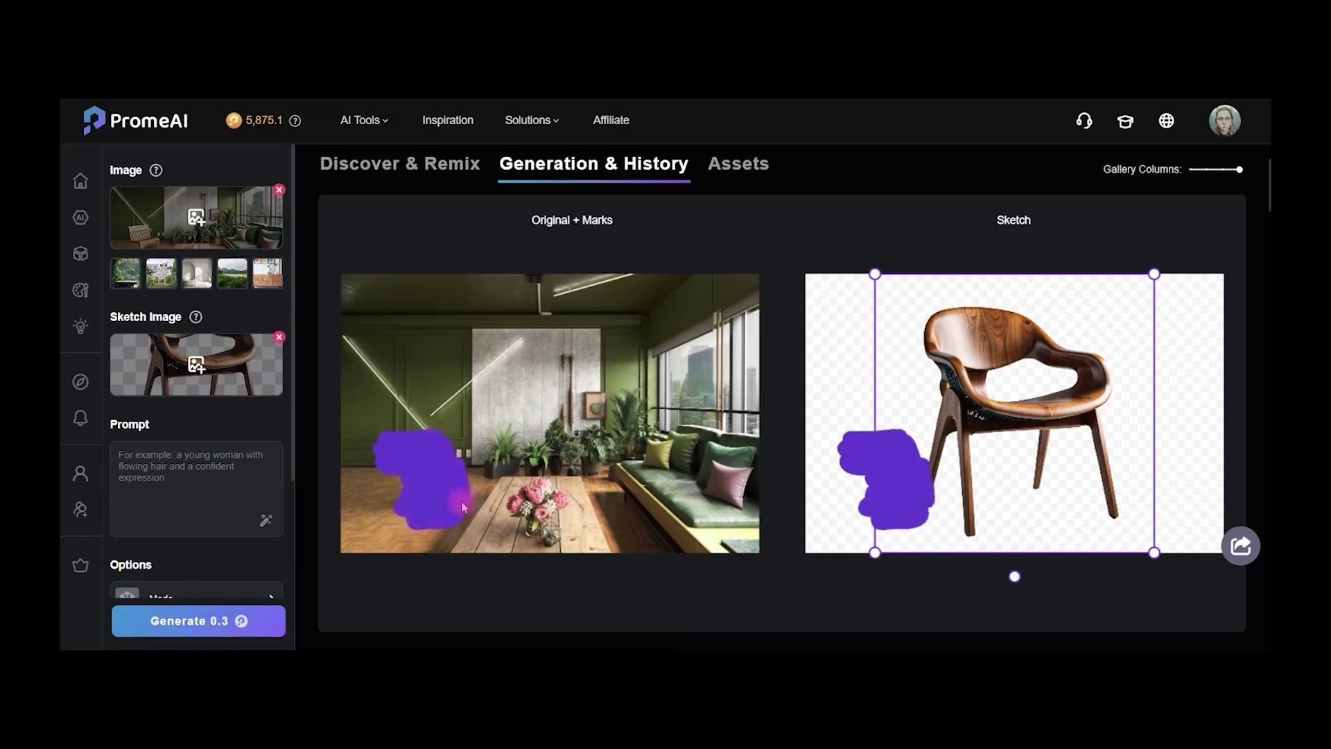
{"action": "left_click_drag", "start_coordinate": [407, 476], "coordinate": [463, 489]}
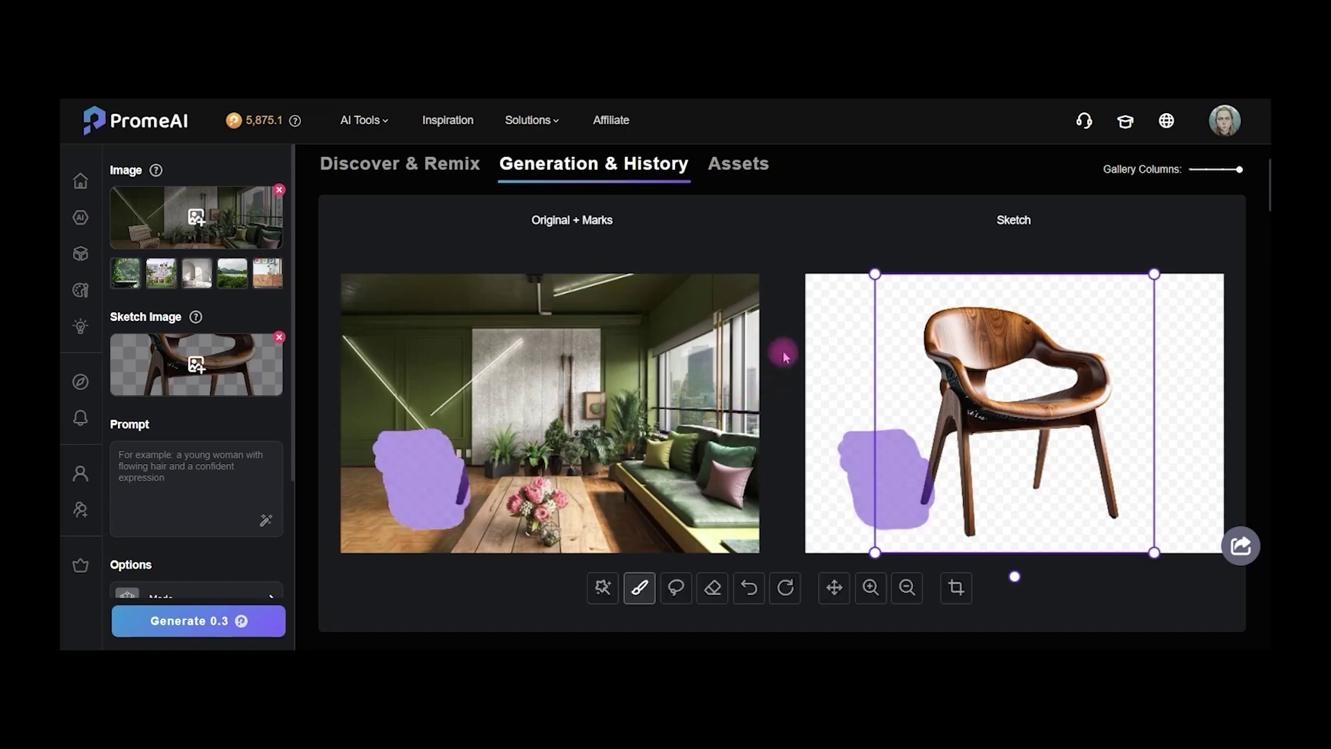
{"action": "left_click_drag", "start_coordinate": [875, 273], "coordinate": [1037, 434]}
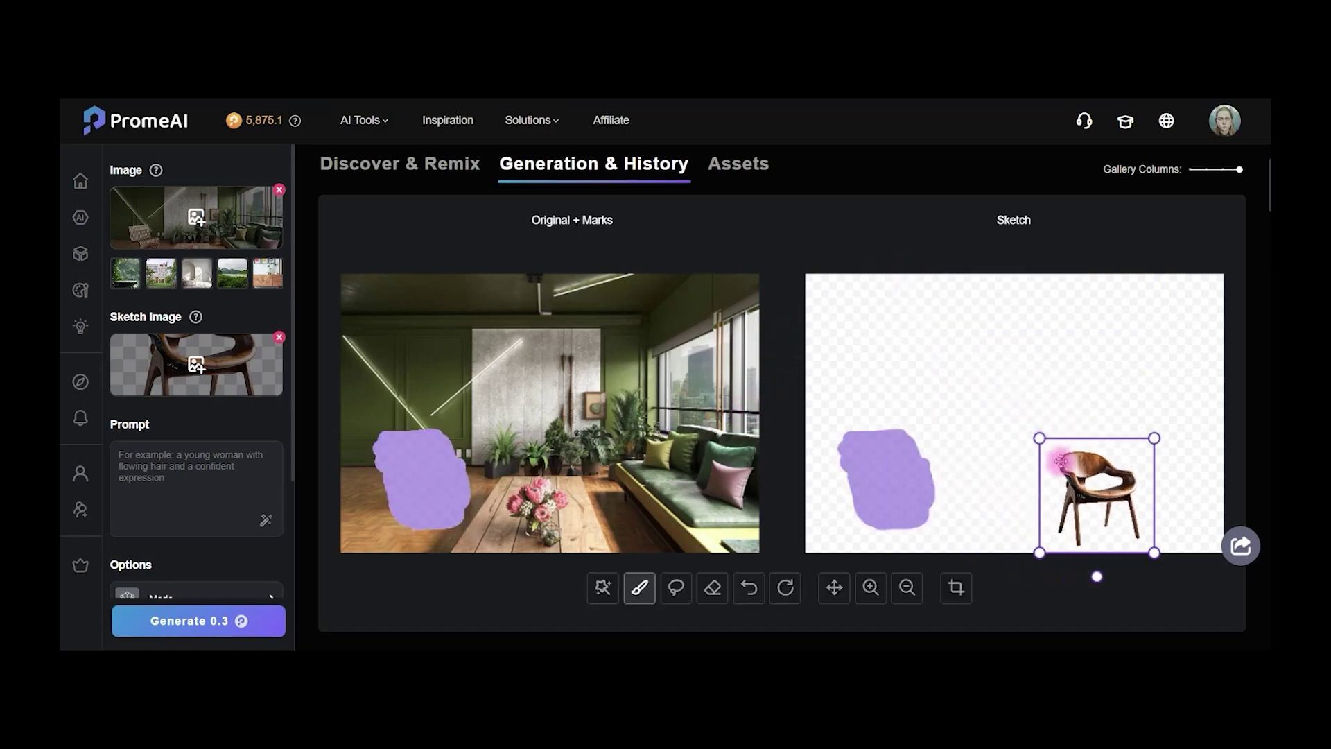
{"action": "mouse_move", "coordinate": [1089, 492]}
{"action": "left_mouse_down"}
{"action": "mouse_move", "coordinate": [956, 439]}
{"action": "mouse_move", "coordinate": [876, 458]}
{"action": "mouse_move", "coordinate": [881, 479]}
{"action": "left_mouse_up"}
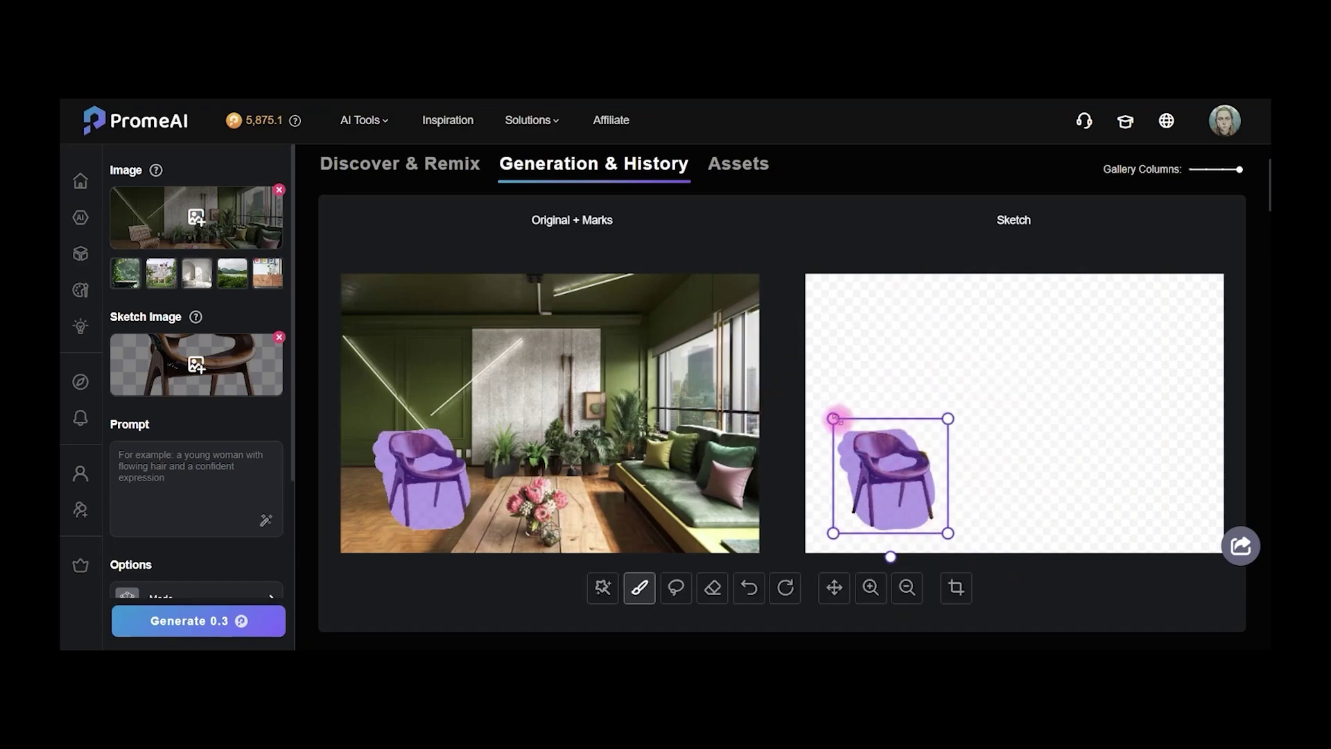
{"action": "left_click_drag", "start_coordinate": [841, 419], "coordinate": [844, 430]}
{"action": "left_click_drag", "start_coordinate": [896, 480], "coordinate": [882, 473]}
{"action": "left_click_drag", "start_coordinate": [937, 526], "coordinate": [907, 491]}
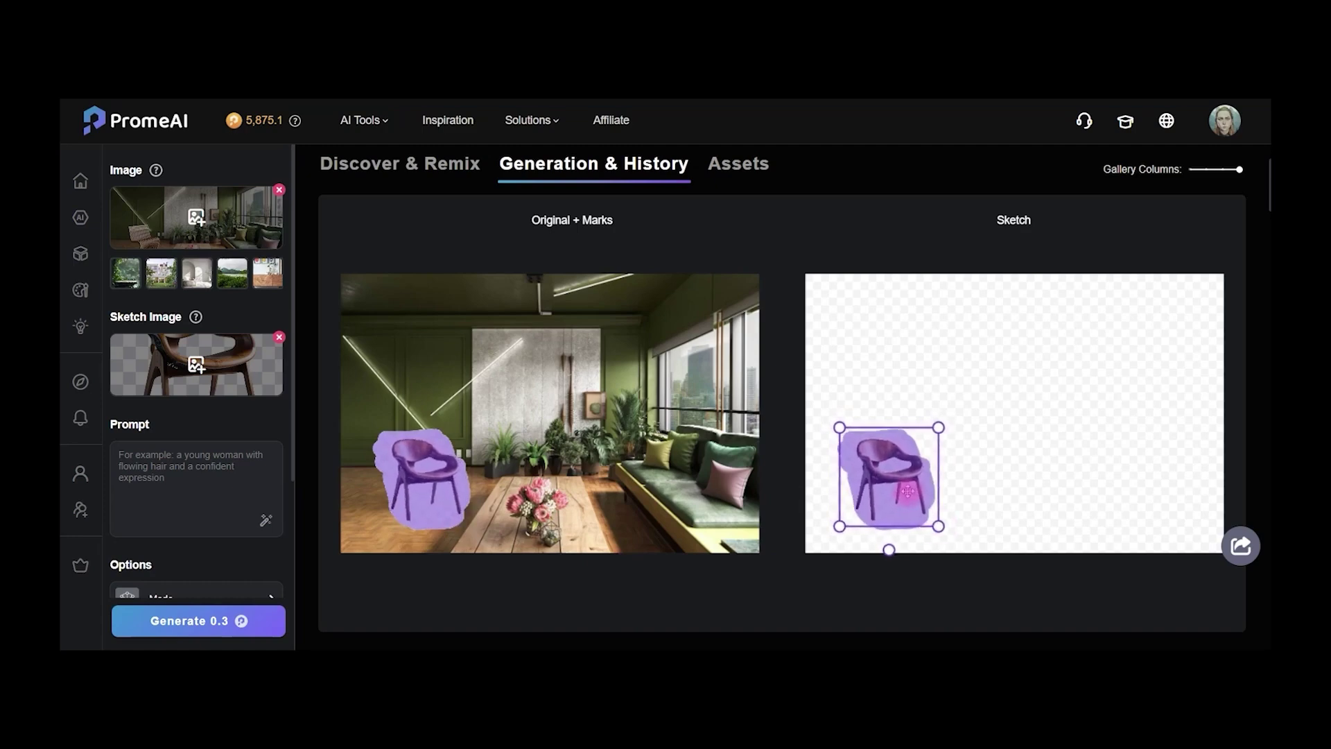
Enter the prompt 'modern wood chair'
{"action": "left_click", "coordinate": [164, 454]}
{"action": "type", "text": "modern wood"}
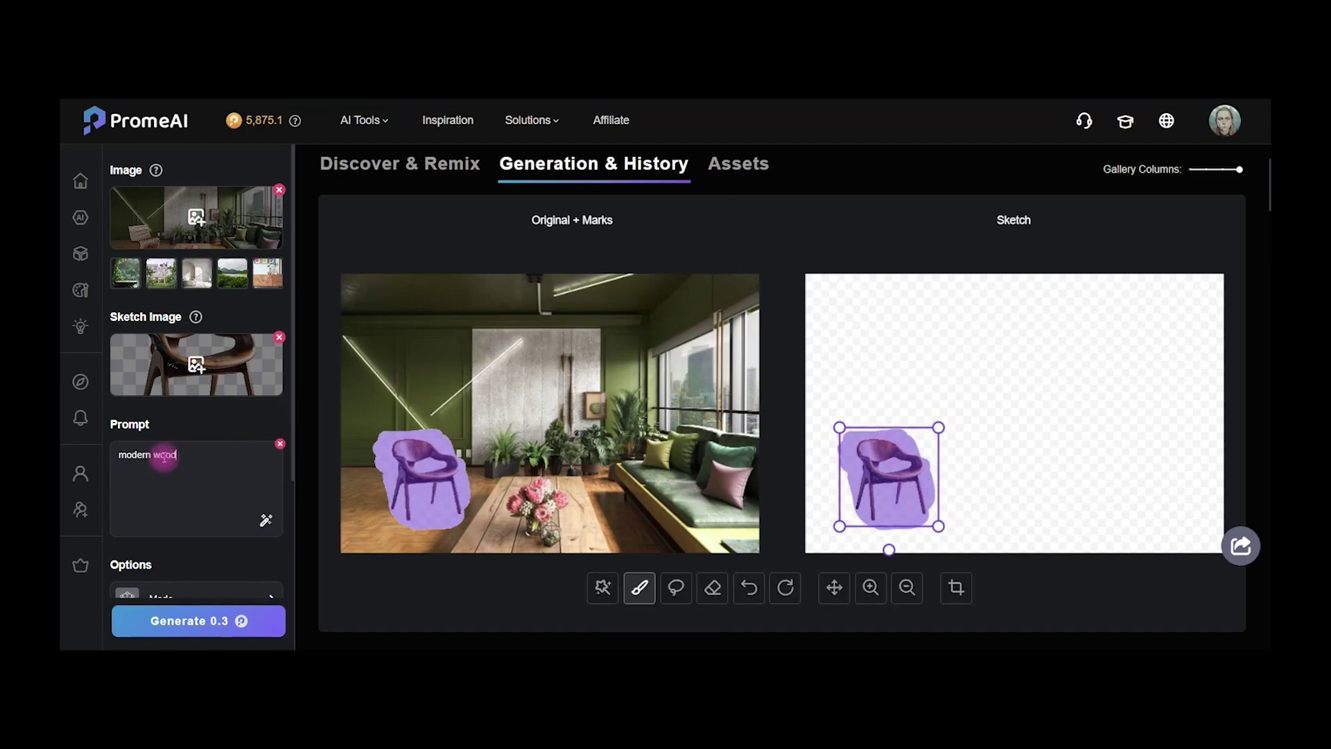
{"action": "type", "text": " chair"}
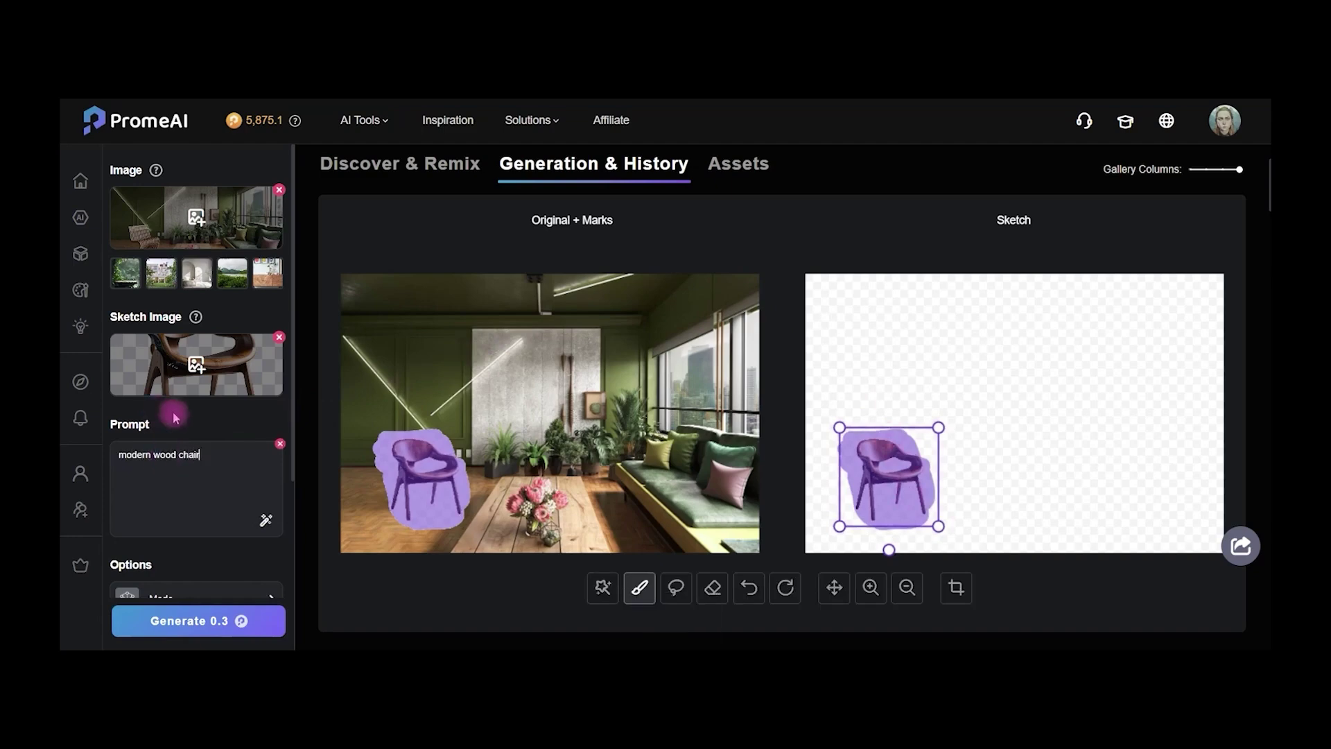
{"action": "scroll", "coordinate": [347, 439], "scroll_direction": "down", "scroll_amount": 1}
Erase excess mask so it follows the chair's outline, undoing one stroke that overshot
{"action": "left_click", "coordinate": [712, 545]}
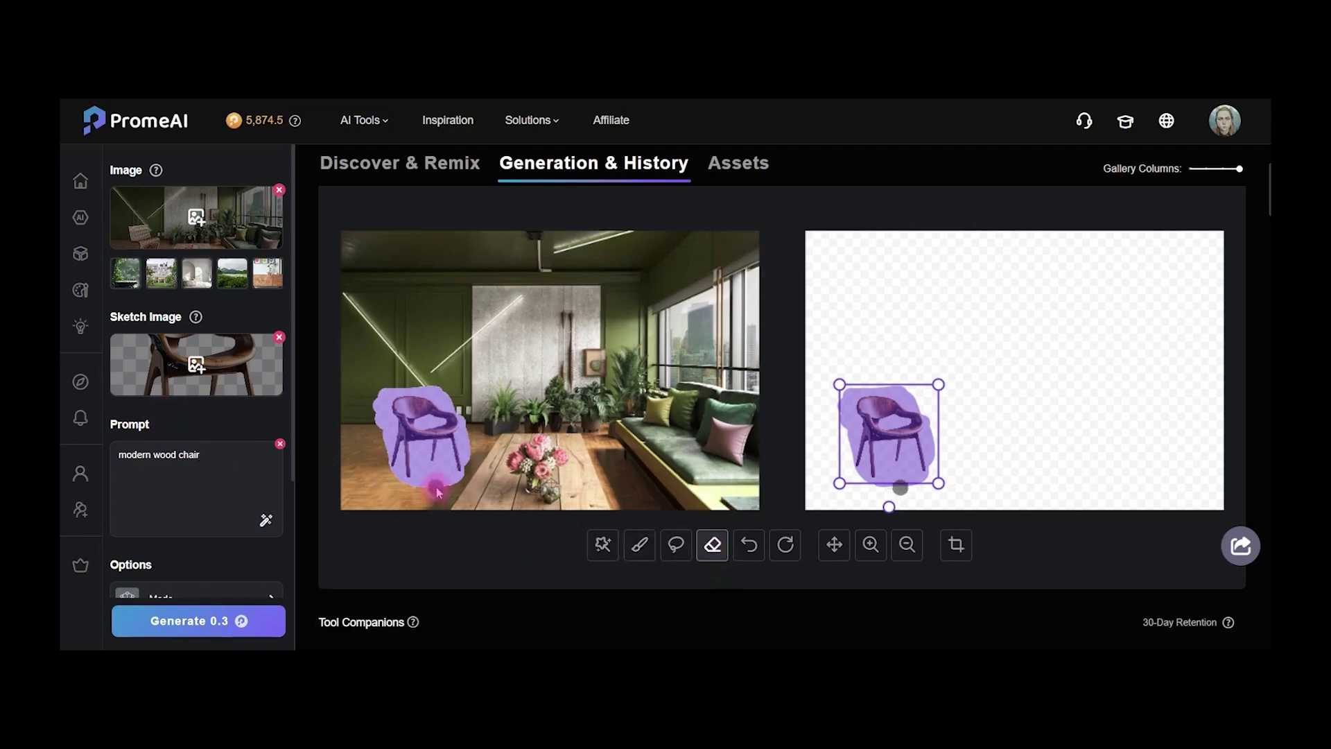
{"action": "mouse_move", "coordinate": [425, 495]}
{"action": "left_mouse_down"}
{"action": "mouse_move", "coordinate": [454, 490]}
{"action": "mouse_move", "coordinate": [425, 501]}
{"action": "left_mouse_up"}
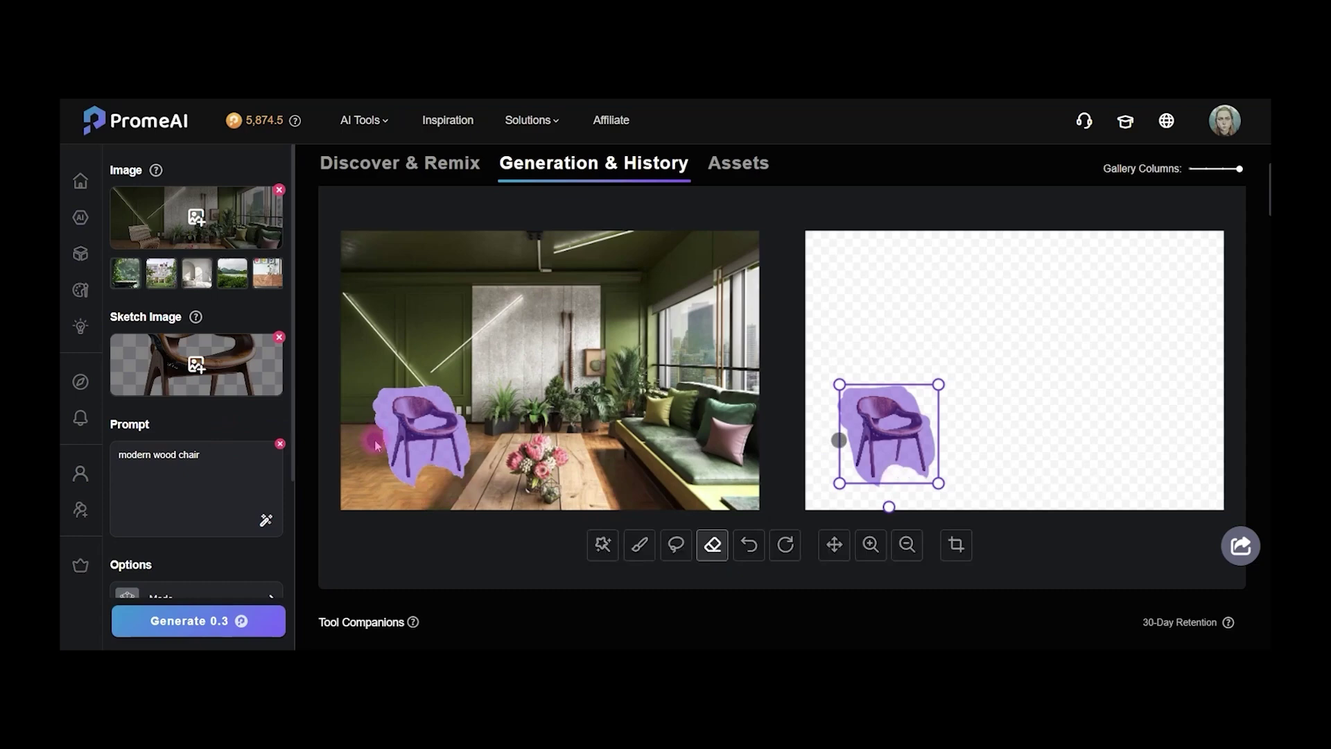
{"action": "mouse_move", "coordinate": [375, 444]}
{"action": "left_mouse_down"}
{"action": "mouse_move", "coordinate": [378, 399]}
{"action": "mouse_move", "coordinate": [409, 391]}
{"action": "mouse_move", "coordinate": [466, 400]}
{"action": "left_mouse_up"}
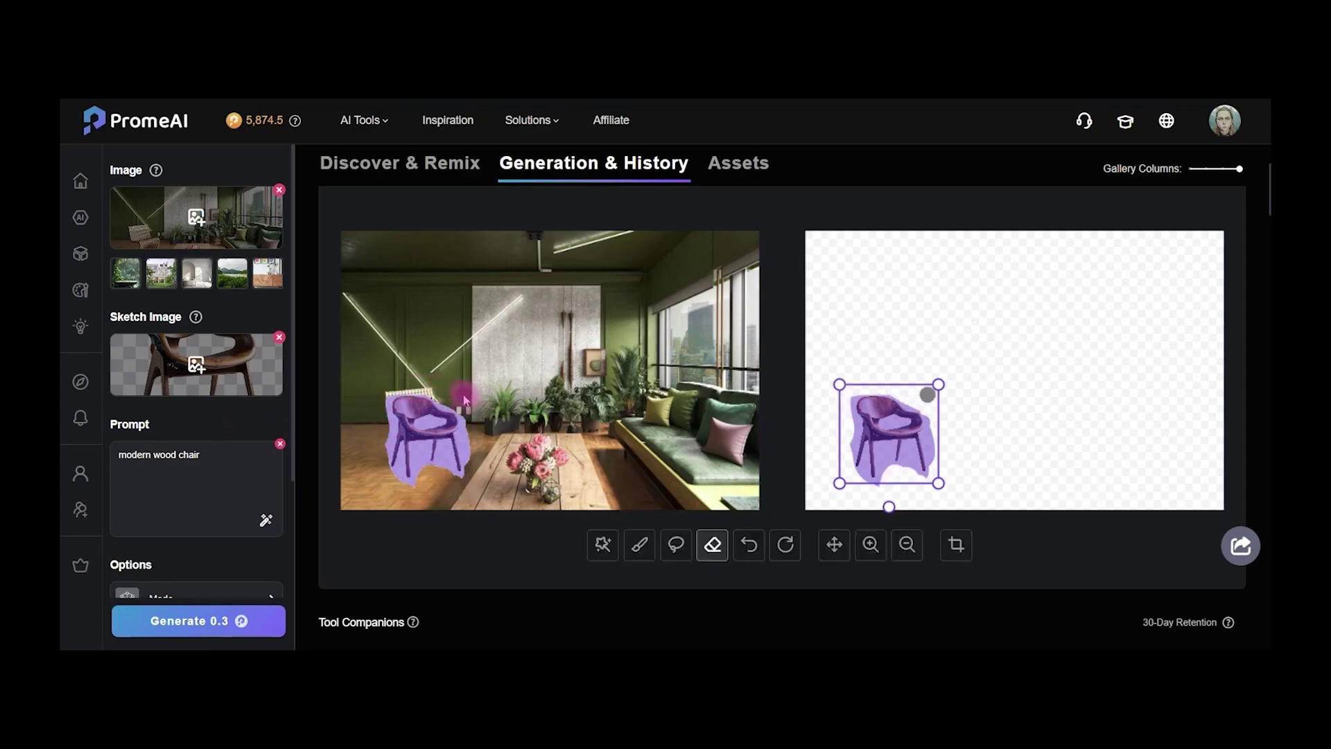
{"action": "key", "text": "ctrl+z"}
{"action": "mouse_move", "coordinate": [360, 387]}
{"action": "left_mouse_down"}
{"action": "mouse_move", "coordinate": [370, 421]}
{"action": "mouse_move", "coordinate": [424, 488]}
{"action": "mouse_move", "coordinate": [461, 485]}
{"action": "mouse_move", "coordinate": [471, 425]}
{"action": "left_mouse_up"}
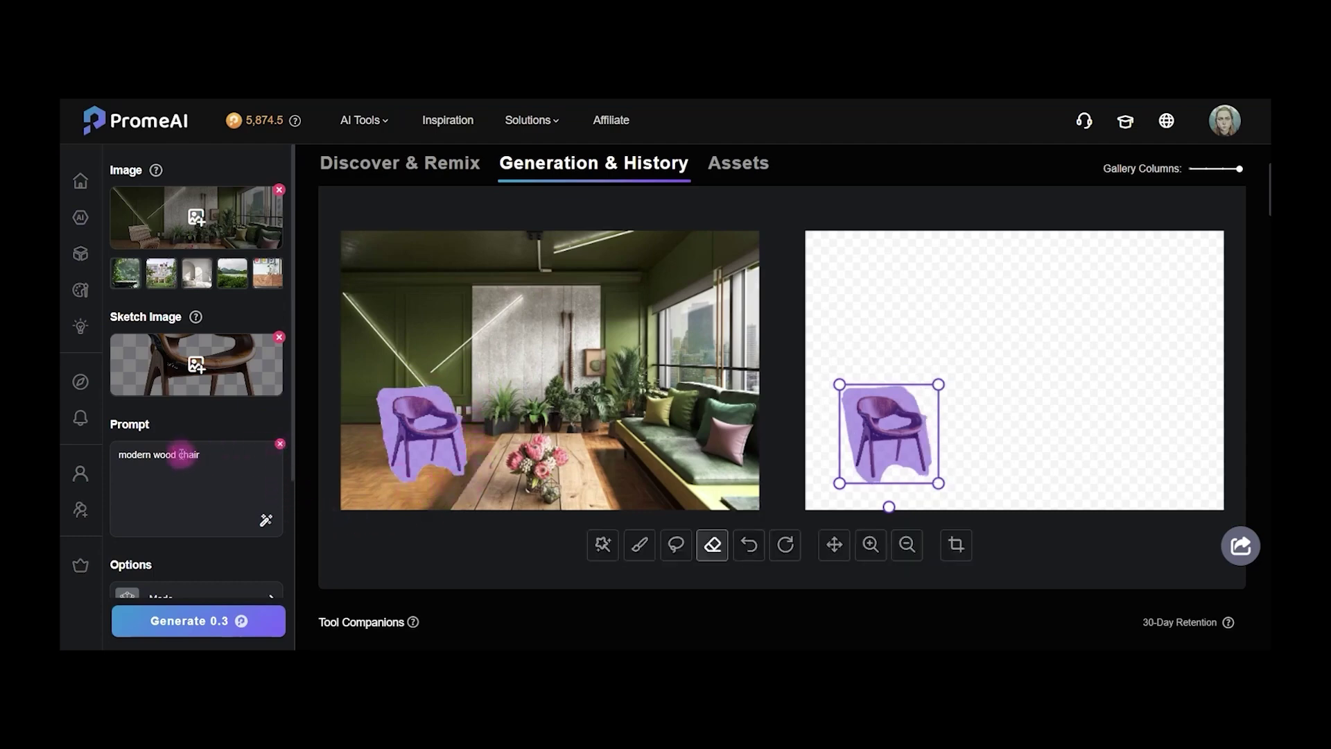
{"action": "scroll", "coordinate": [249, 397], "scroll_direction": "down", "scroll_amount": 2}
{"action": "scroll", "coordinate": [248, 399], "scroll_direction": "down", "scroll_amount": 2}
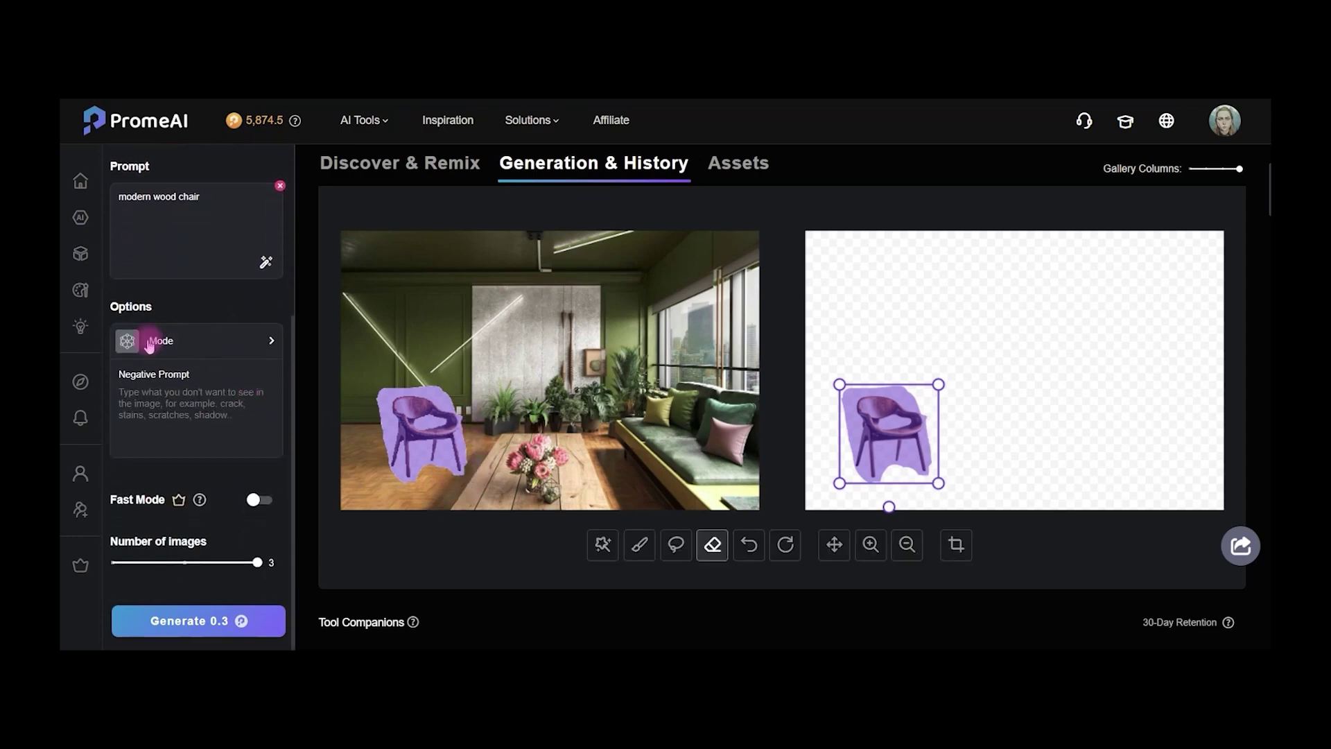
Generate the wood chair into the room image, then open the Relight tool from Workflows
{"action": "left_click", "coordinate": [248, 617]}
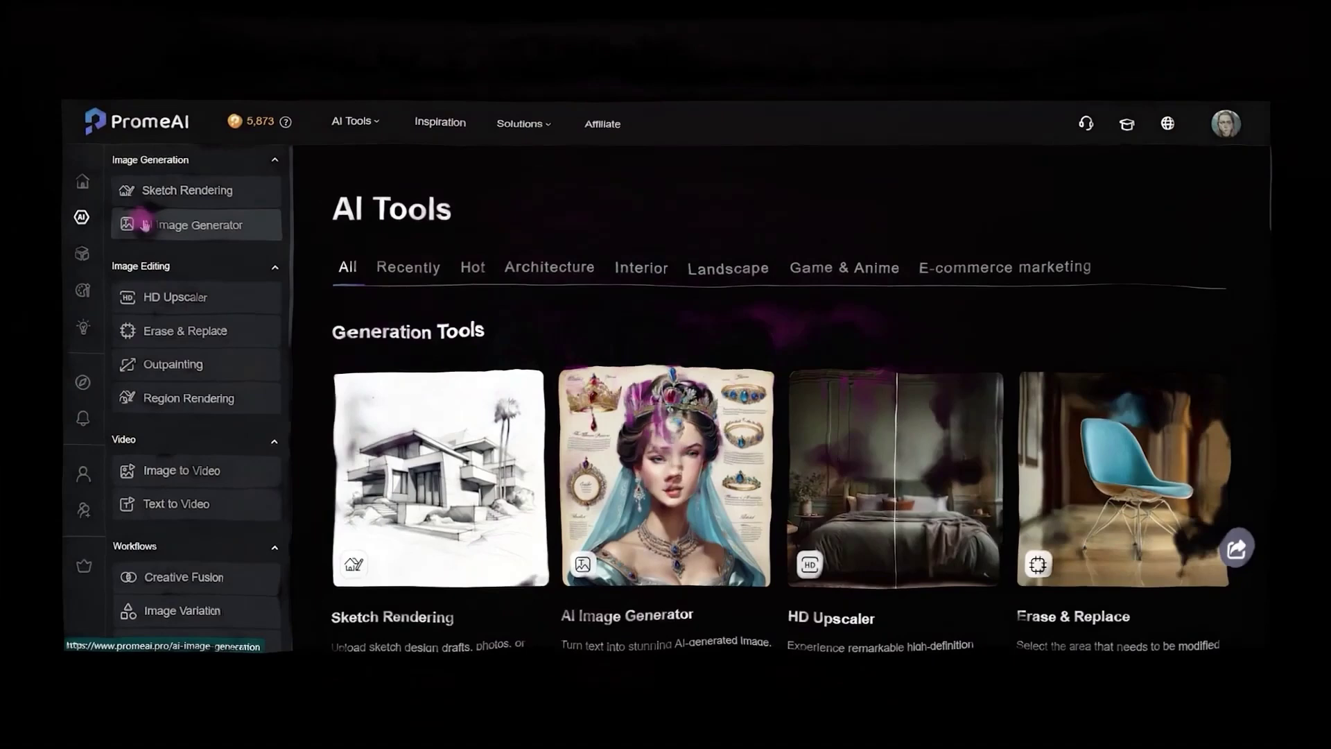
{"action": "scroll", "coordinate": [208, 380], "scroll_direction": "down", "scroll_amount": 6}
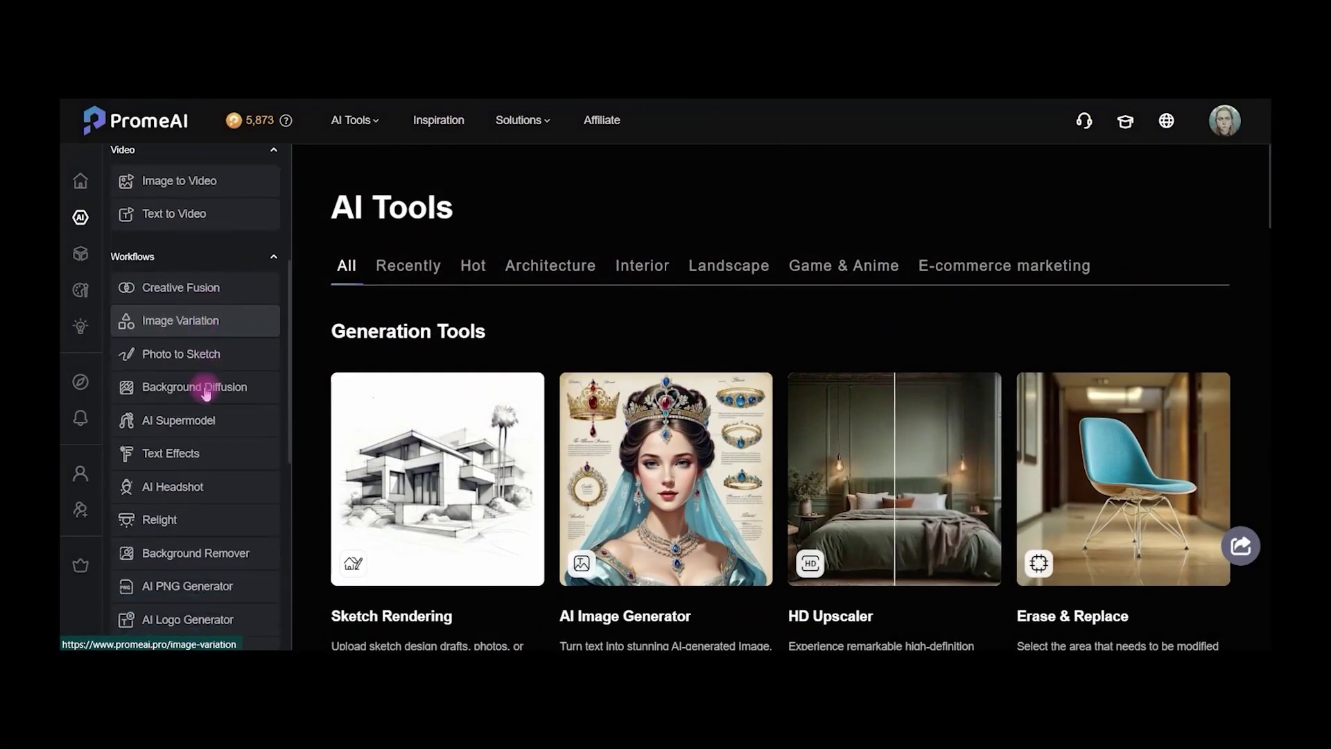
{"action": "left_click", "coordinate": [159, 415]}
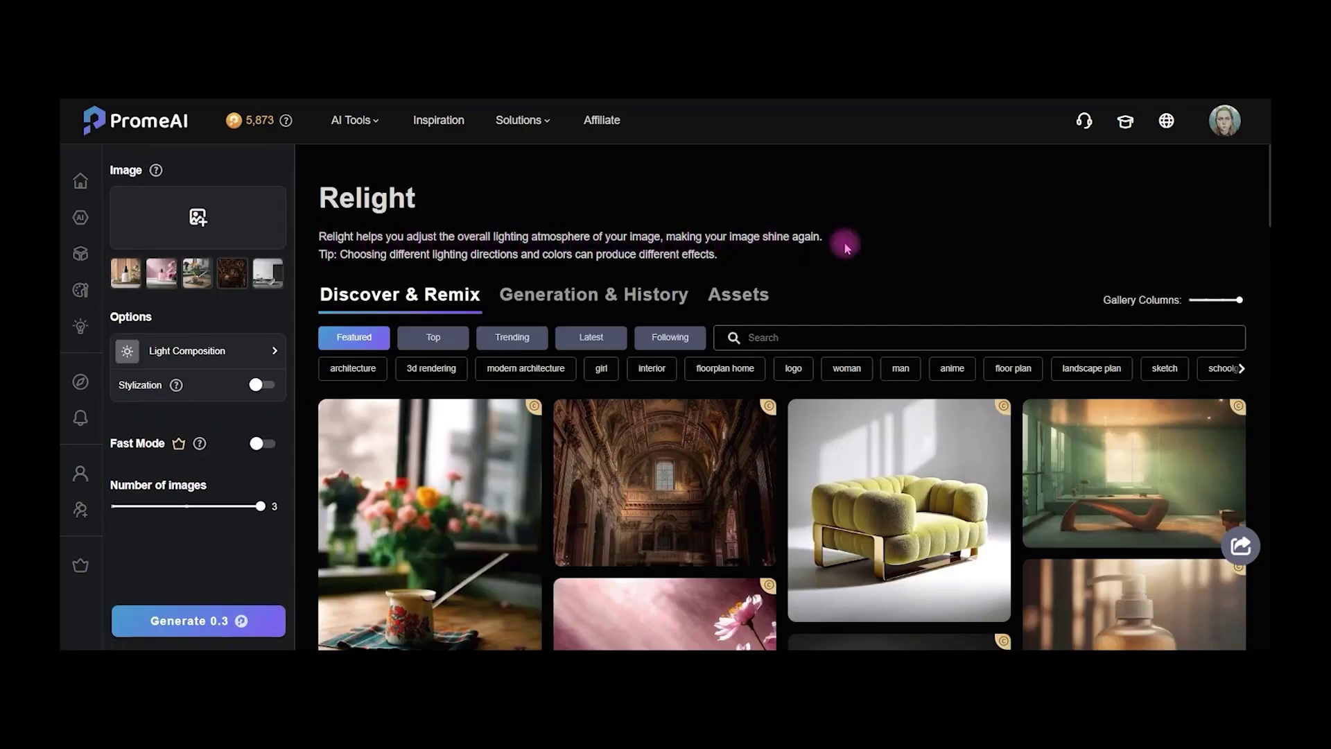
Upload the red-sofa living-room image and choose Light Composition preset 34
{"action": "left_click_drag", "start_coordinate": [836, 258], "coordinate": [184, 230]}
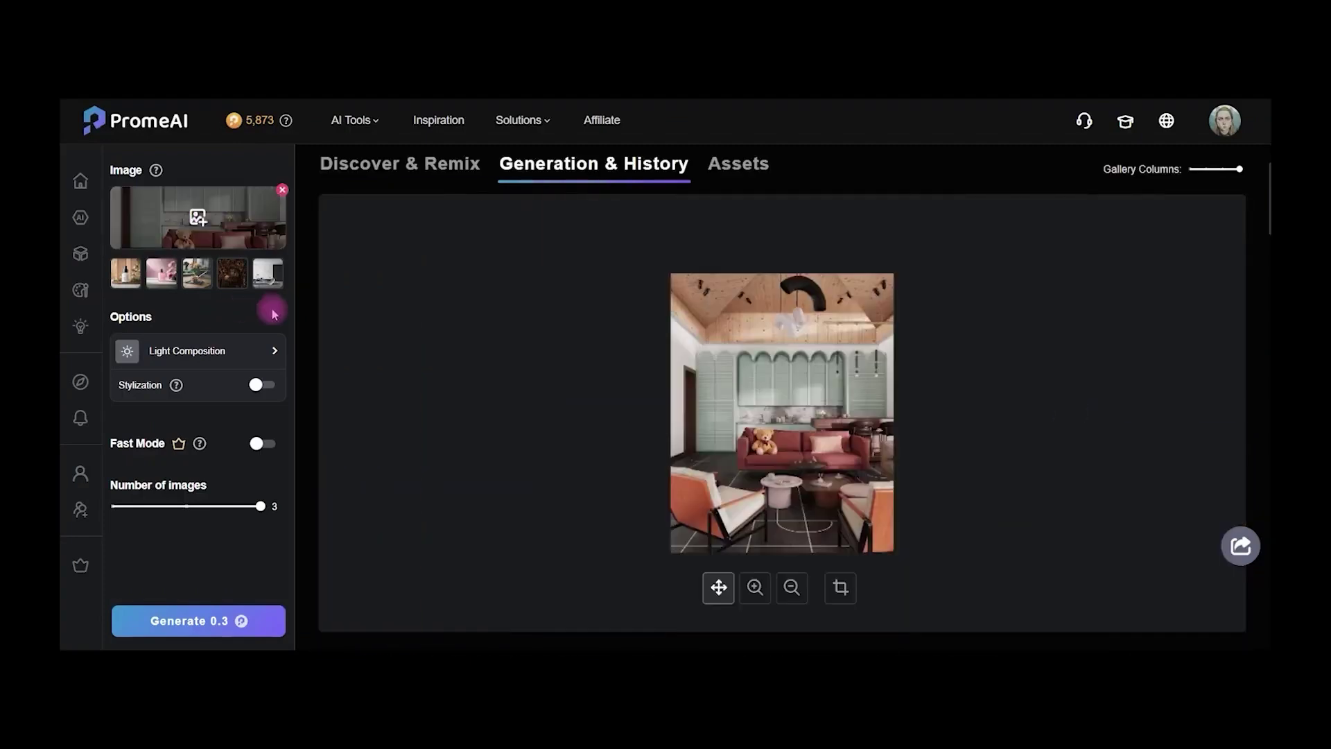
{"action": "left_click", "coordinate": [754, 588]}
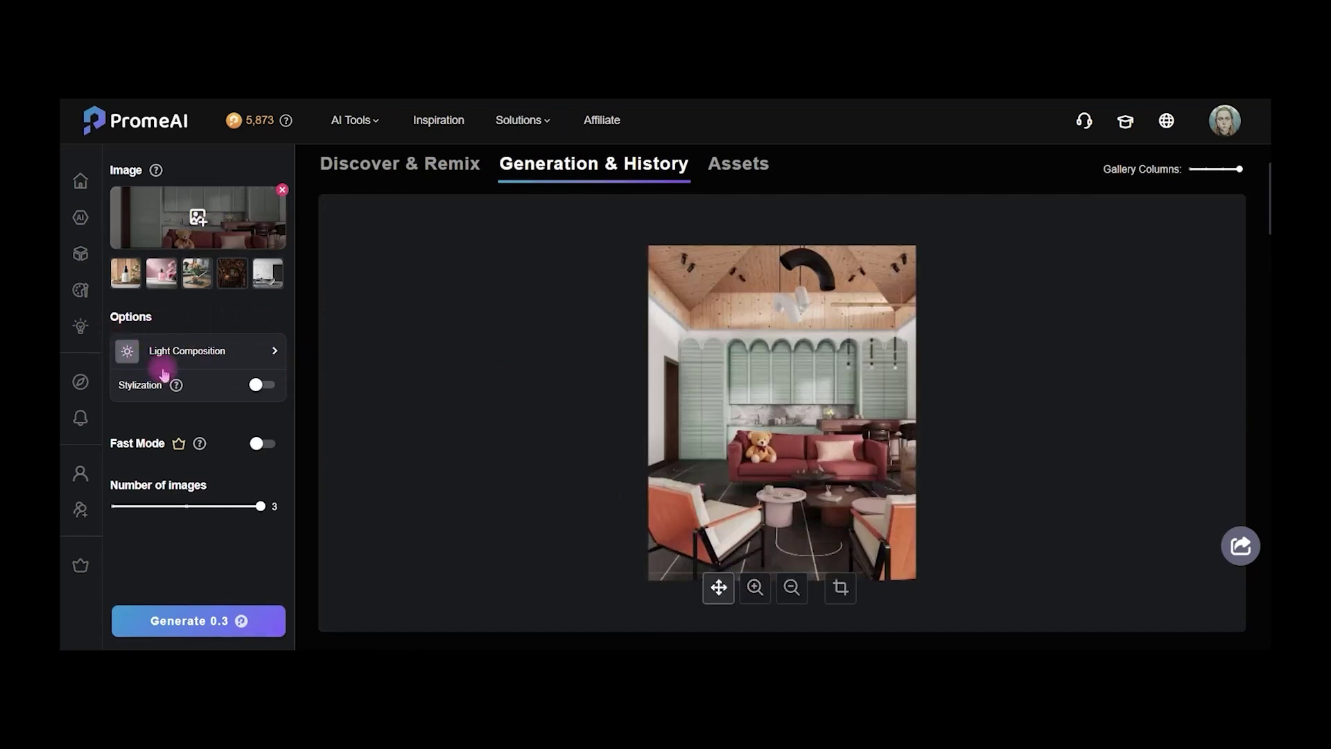
{"action": "left_click", "coordinate": [230, 357]}
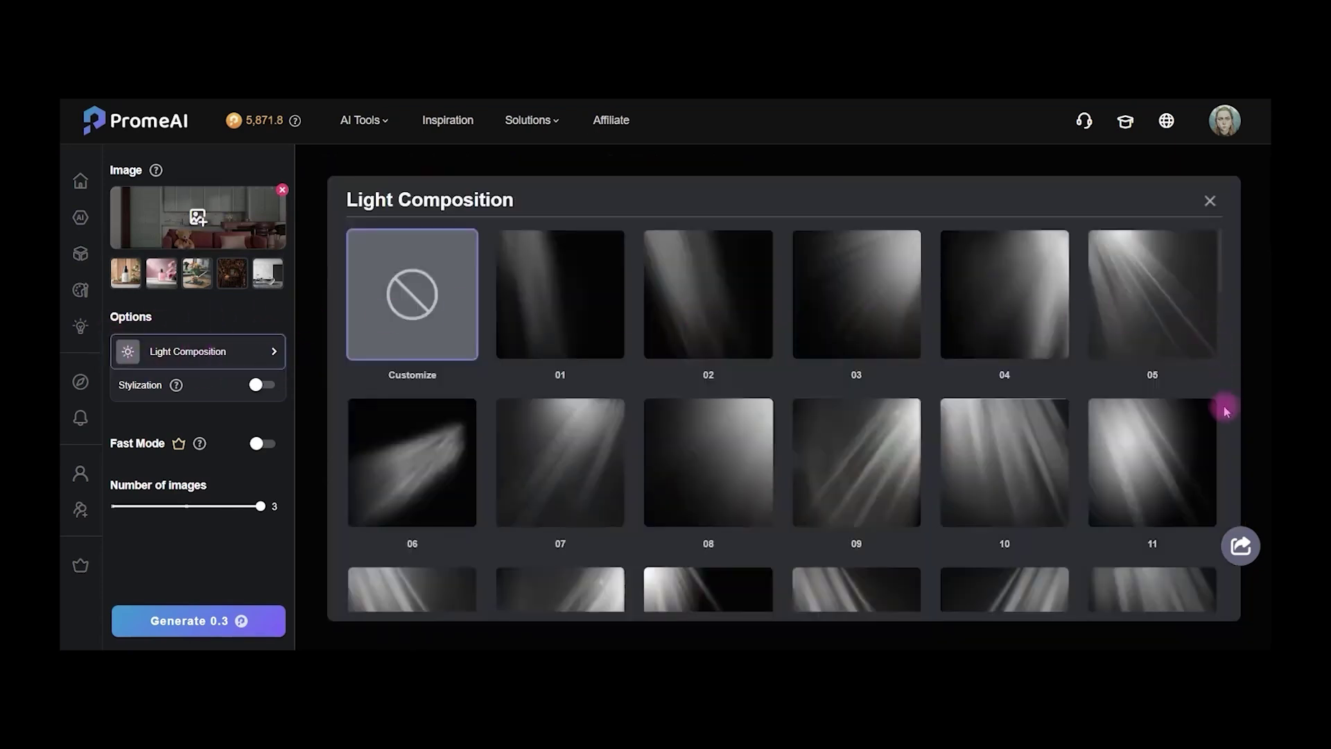
{"action": "scroll", "coordinate": [1162, 419], "scroll_direction": "down", "scroll_amount": 10}
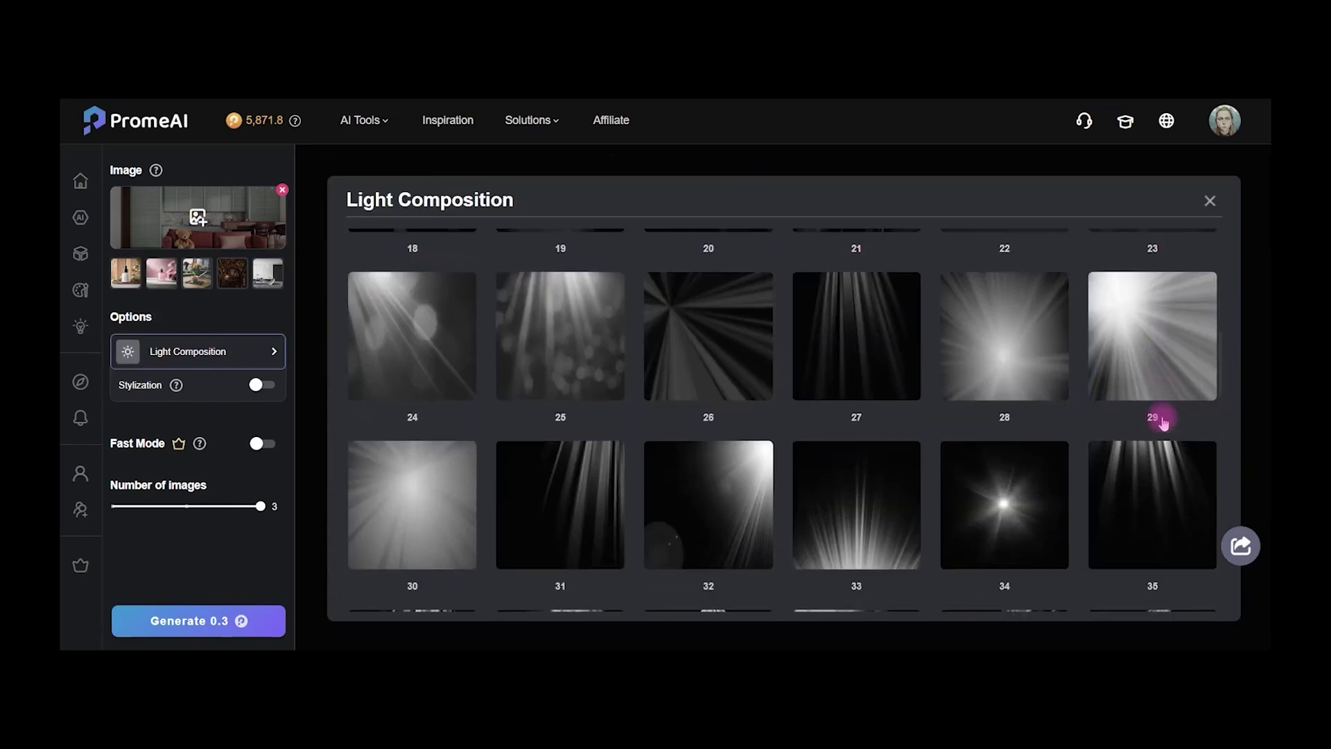
{"action": "scroll", "coordinate": [1164, 422], "scroll_direction": "down", "scroll_amount": 10}
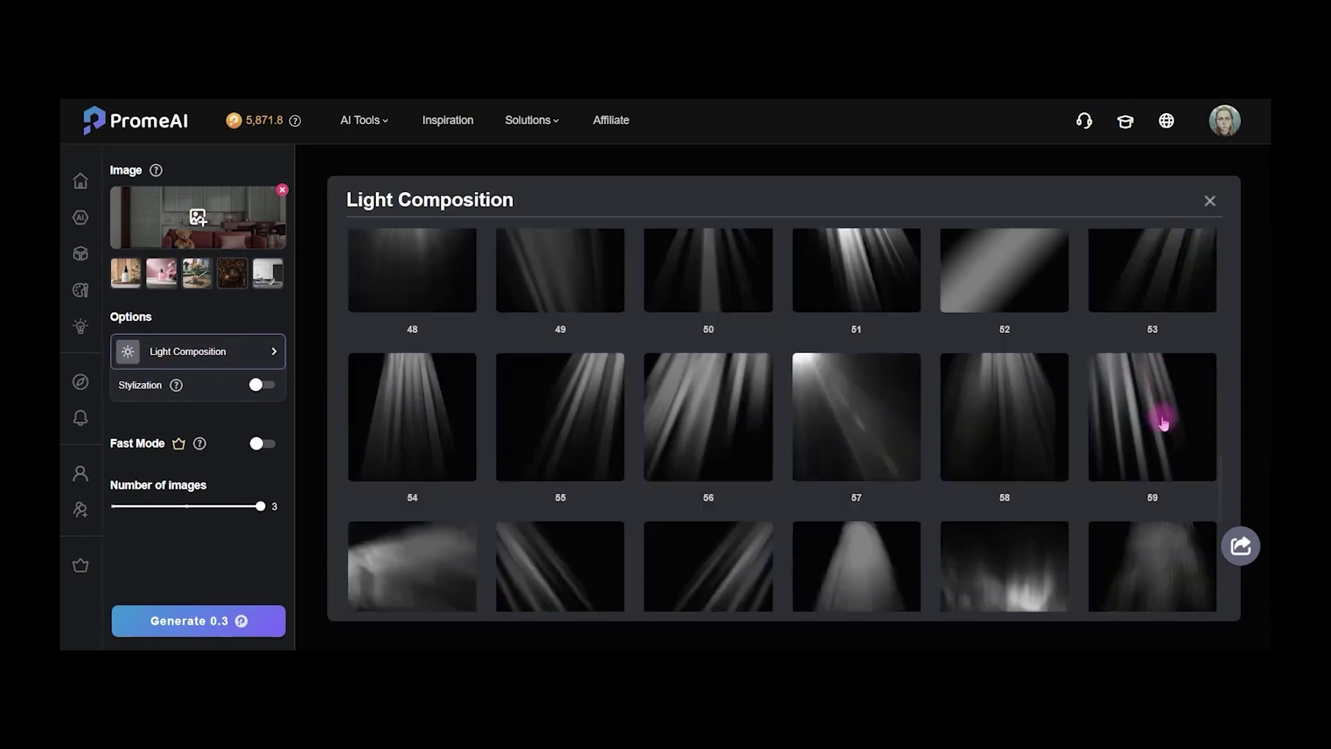
{"action": "scroll", "coordinate": [1163, 423], "scroll_direction": "down", "scroll_amount": 5}
{"action": "scroll", "coordinate": [1163, 422], "scroll_direction": "up", "scroll_amount": 10}
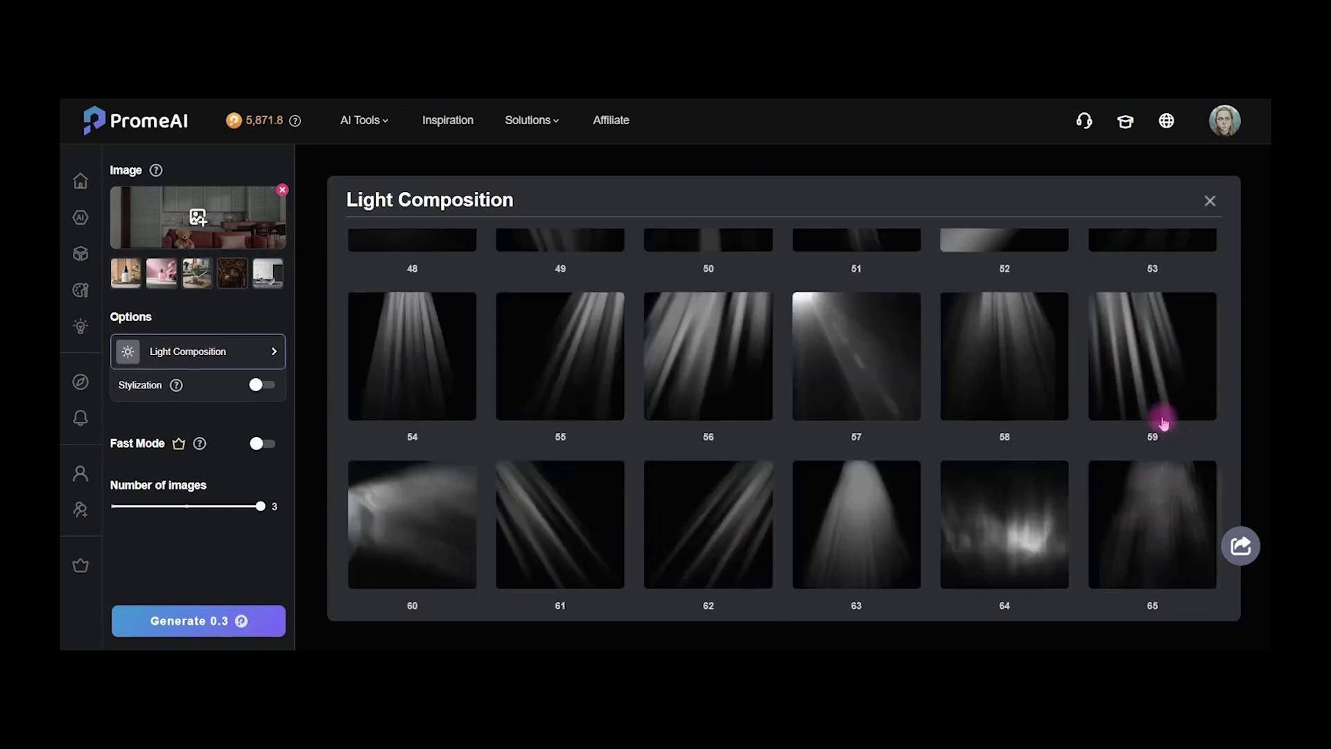
{"action": "scroll", "coordinate": [1164, 423], "scroll_direction": "up", "scroll_amount": 10}
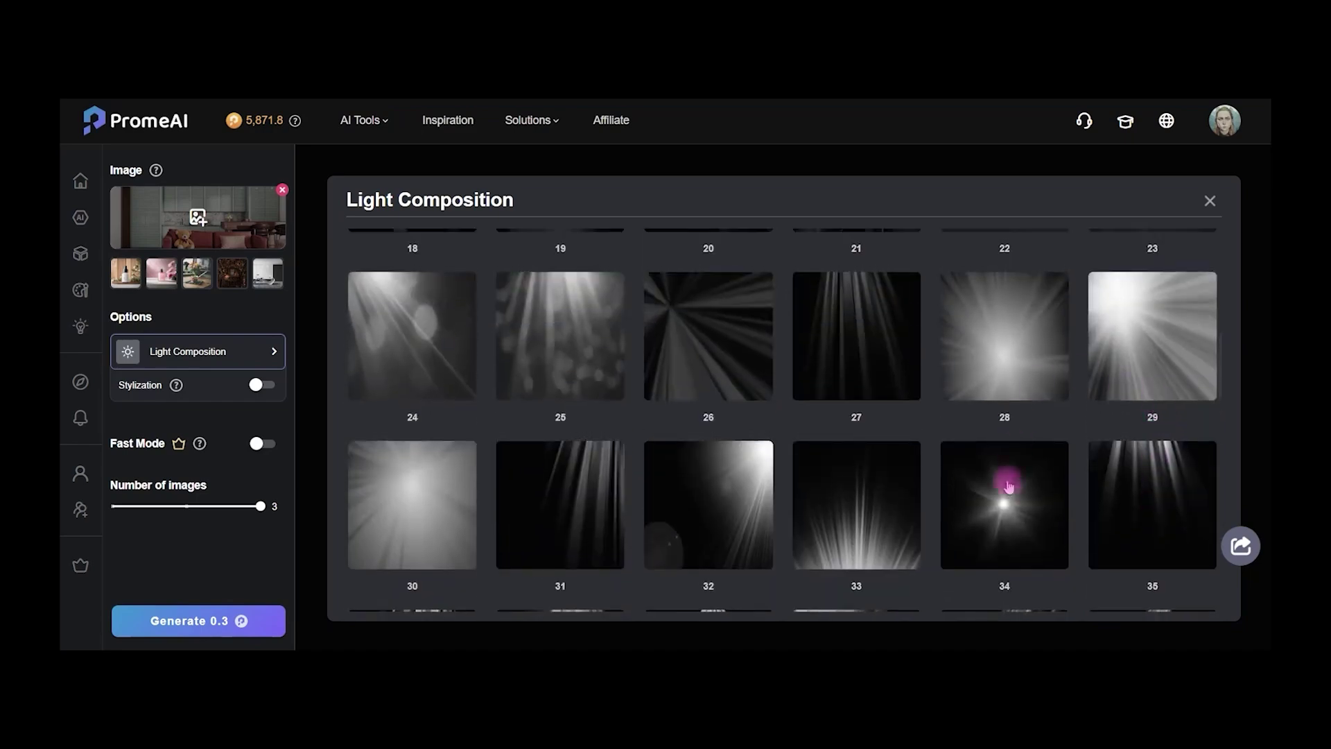
{"action": "left_click", "coordinate": [1006, 484]}
{"action": "left_click", "coordinate": [1210, 201]}
Generate three relit versions and compare original and relit with the before/after slider
{"action": "left_click", "coordinate": [207, 621]}
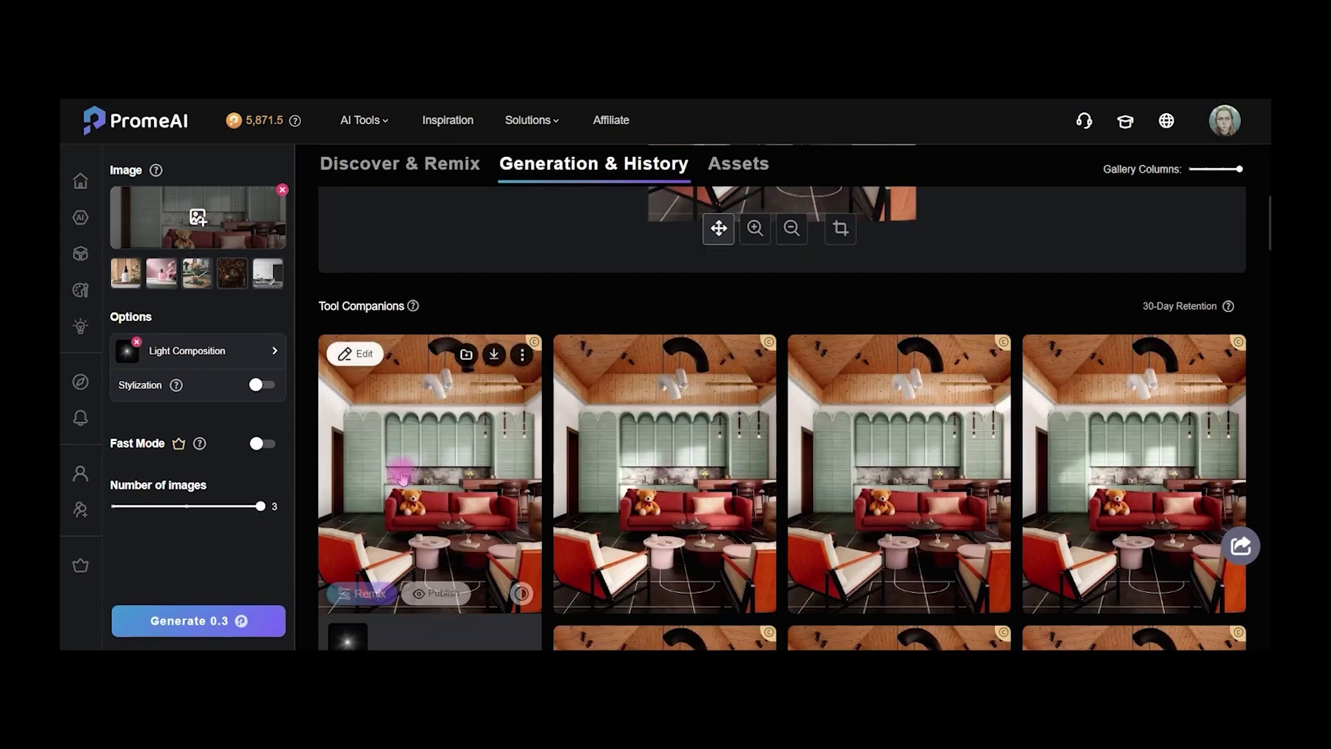
{"action": "left_click", "coordinate": [681, 461]}
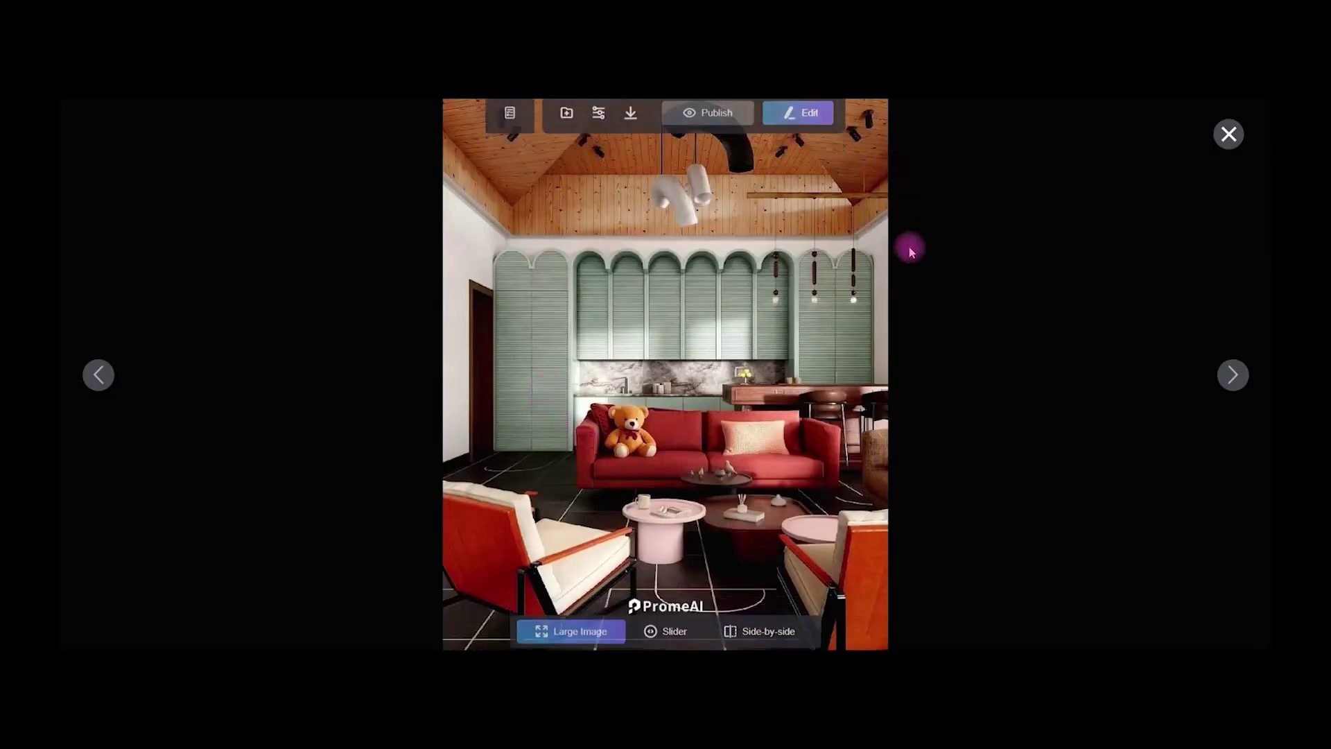
{"action": "left_click", "coordinate": [656, 632]}
{"action": "mouse_move", "coordinate": [666, 371]}
{"action": "left_mouse_down"}
{"action": "mouse_move", "coordinate": [409, 374]}
{"action": "mouse_move", "coordinate": [721, 374]}
{"action": "mouse_move", "coordinate": [1046, 439]}
{"action": "mouse_move", "coordinate": [719, 374]}
{"action": "mouse_move", "coordinate": [491, 412]}
{"action": "mouse_move", "coordinate": [466, 377]}
{"action": "mouse_move", "coordinate": [897, 448]}
{"action": "mouse_move", "coordinate": [659, 378]}
{"action": "left_mouse_up"}
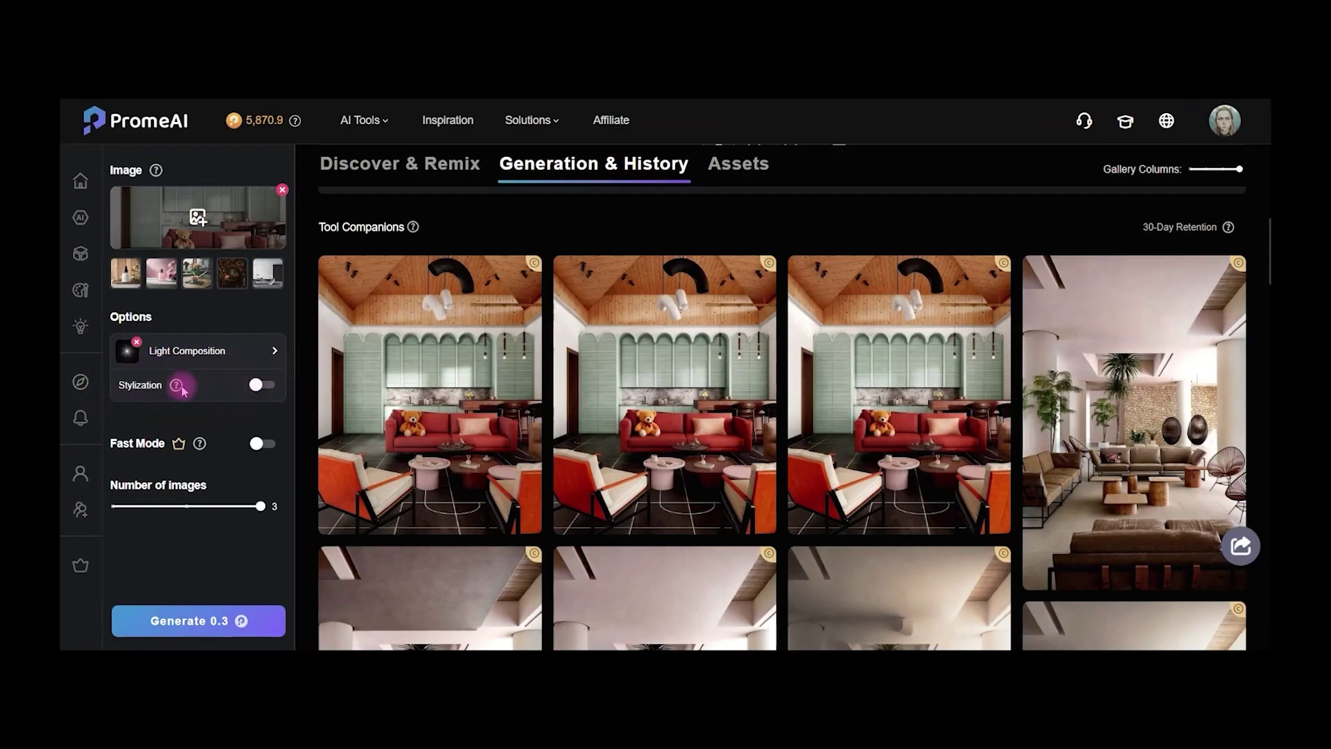
Turn Stylization on and switch Object Detection off
{"action": "left_click", "coordinate": [262, 388]}
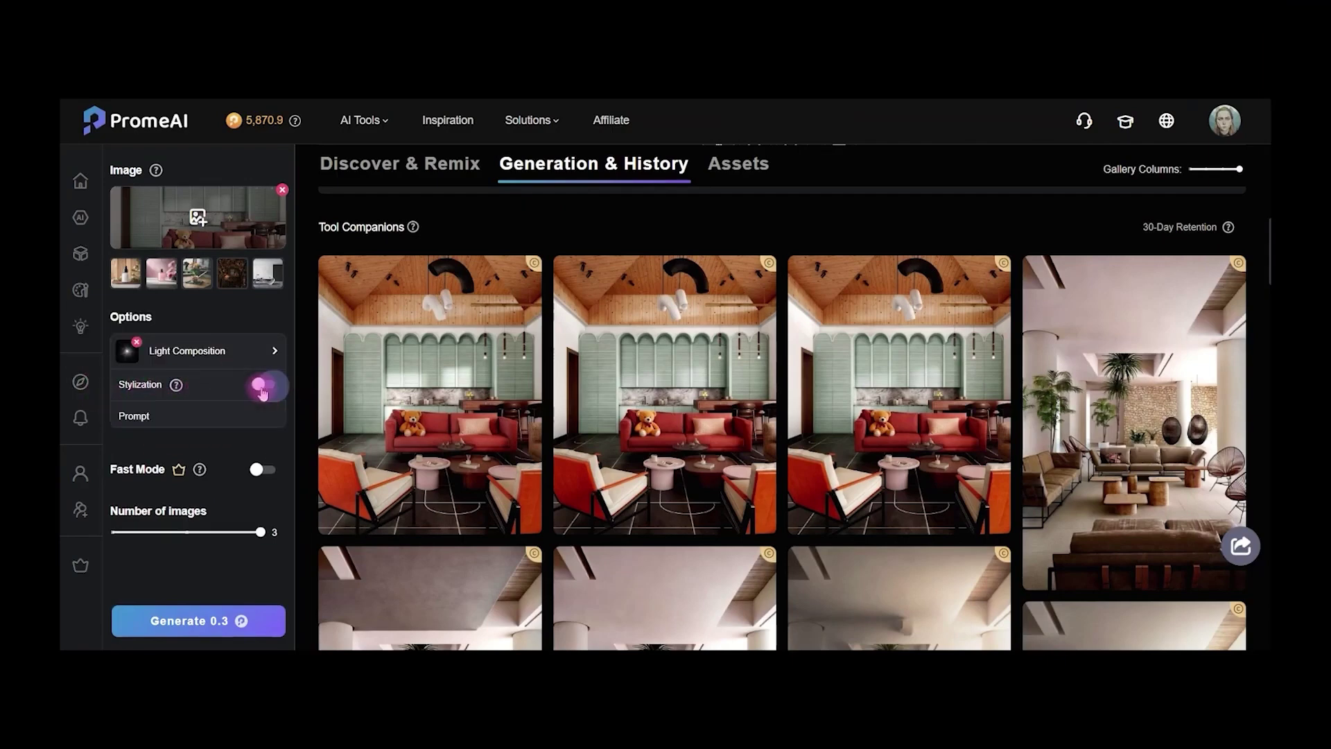
{"action": "scroll", "coordinate": [286, 401], "scroll_direction": "down", "scroll_amount": 1}
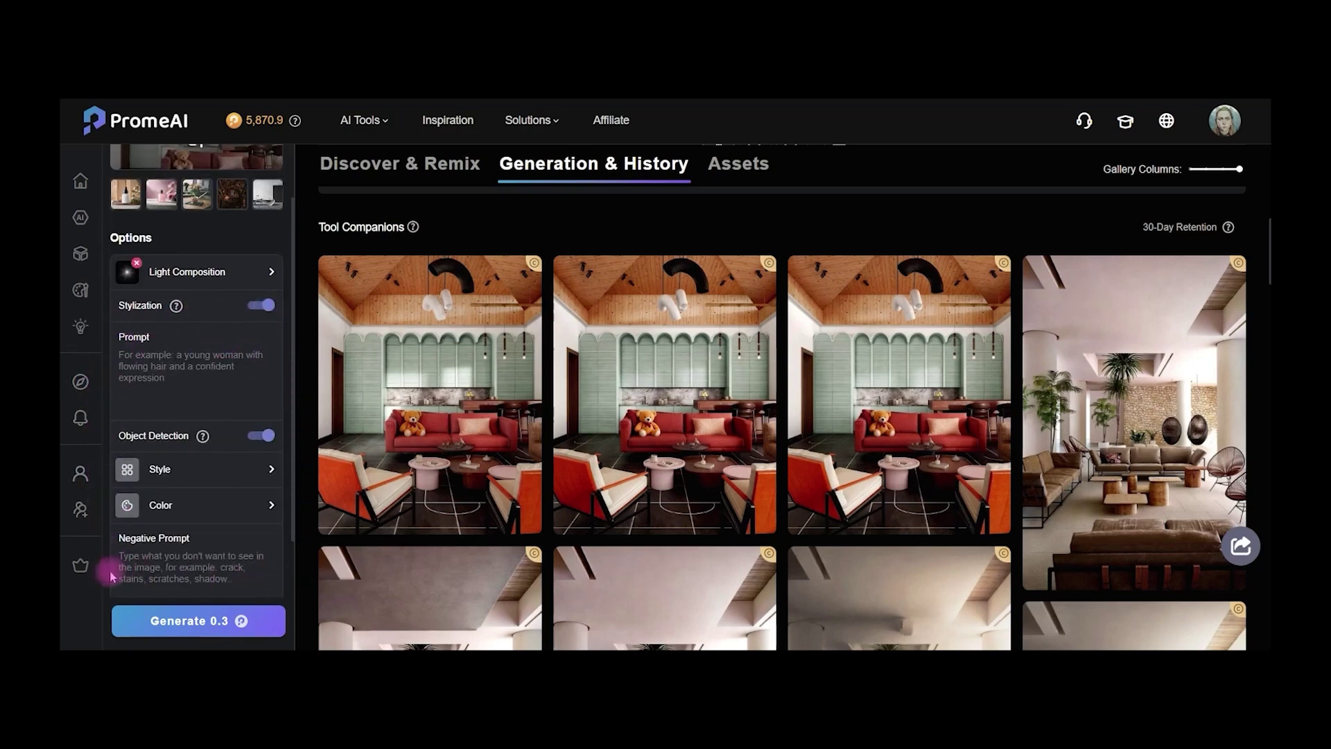
{"action": "left_click", "coordinate": [279, 573]}
{"action": "mouse_move", "coordinate": [202, 435]}
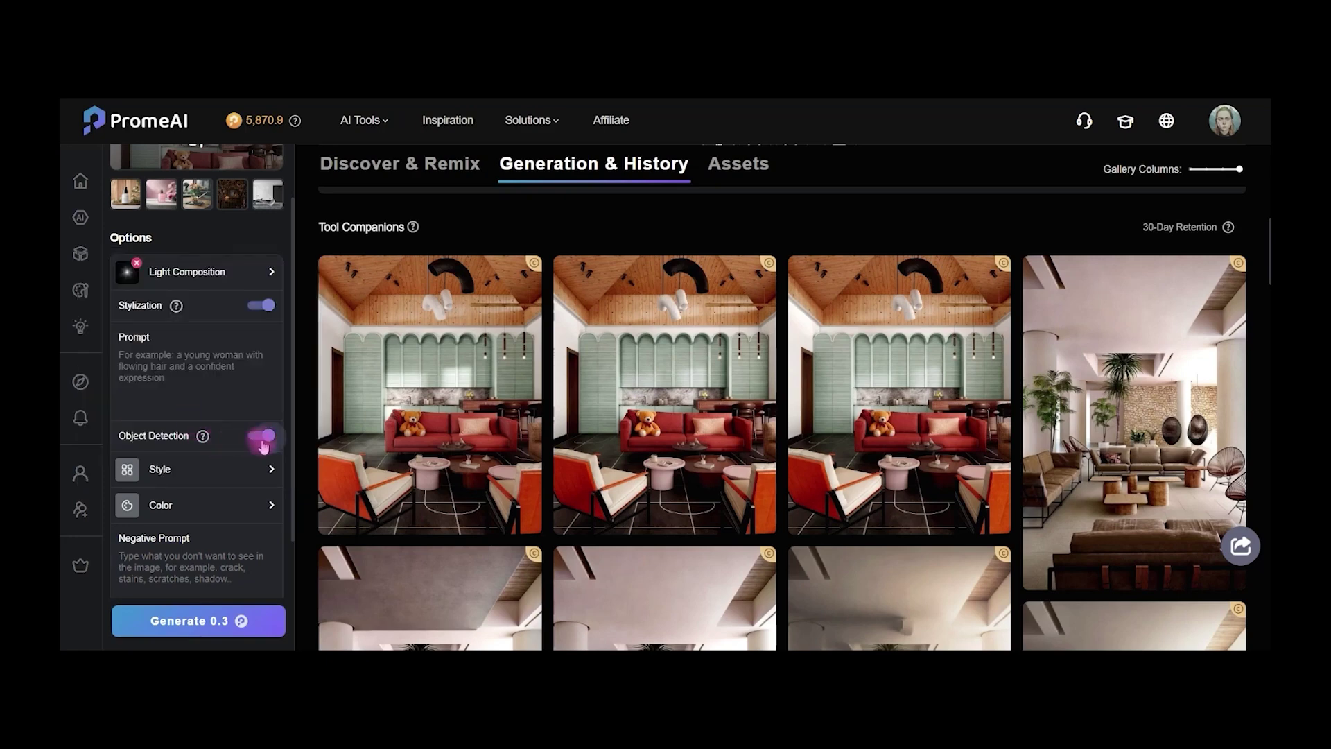
{"action": "left_click", "coordinate": [261, 439]}
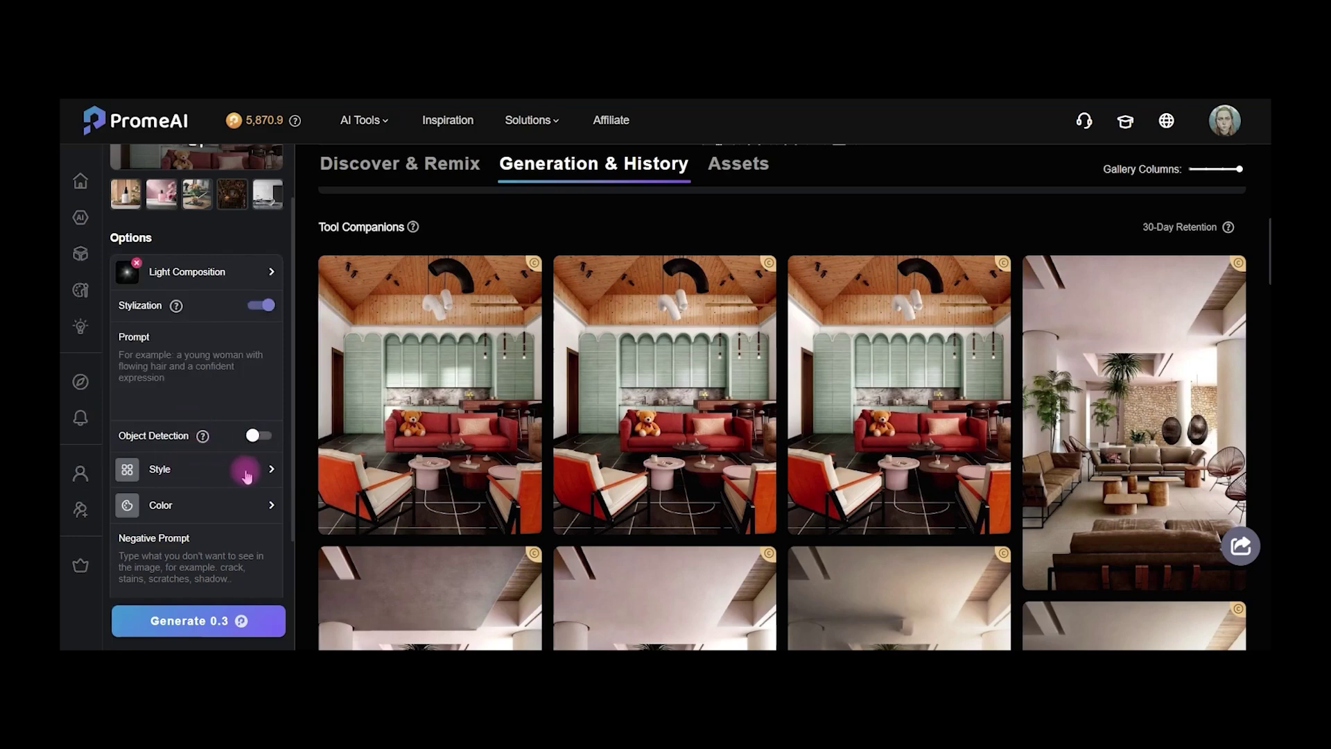
Browse the lighting Style and Color options, closing Color without choosing one
{"action": "left_click", "coordinate": [267, 472]}
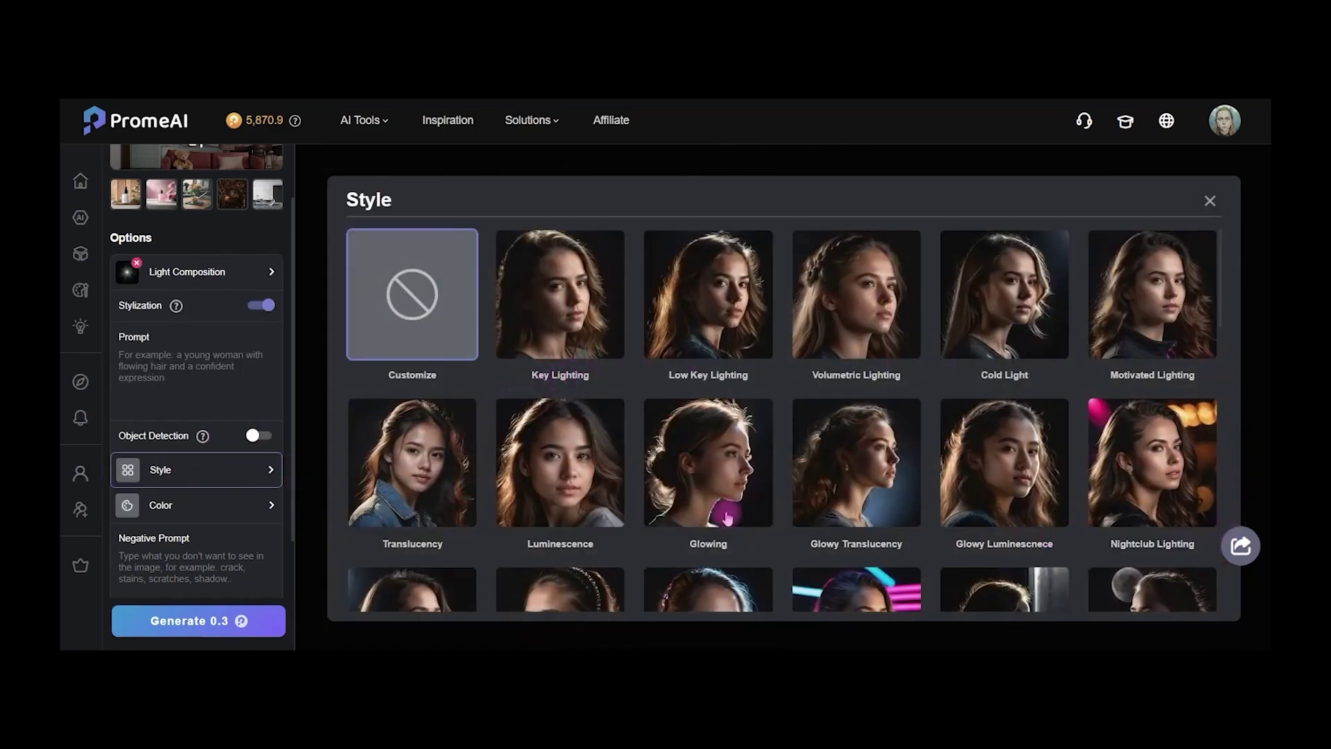
{"action": "scroll", "coordinate": [632, 534], "scroll_direction": "down", "scroll_amount": 5}
{"action": "scroll", "coordinate": [633, 531], "scroll_direction": "down", "scroll_amount": 10}
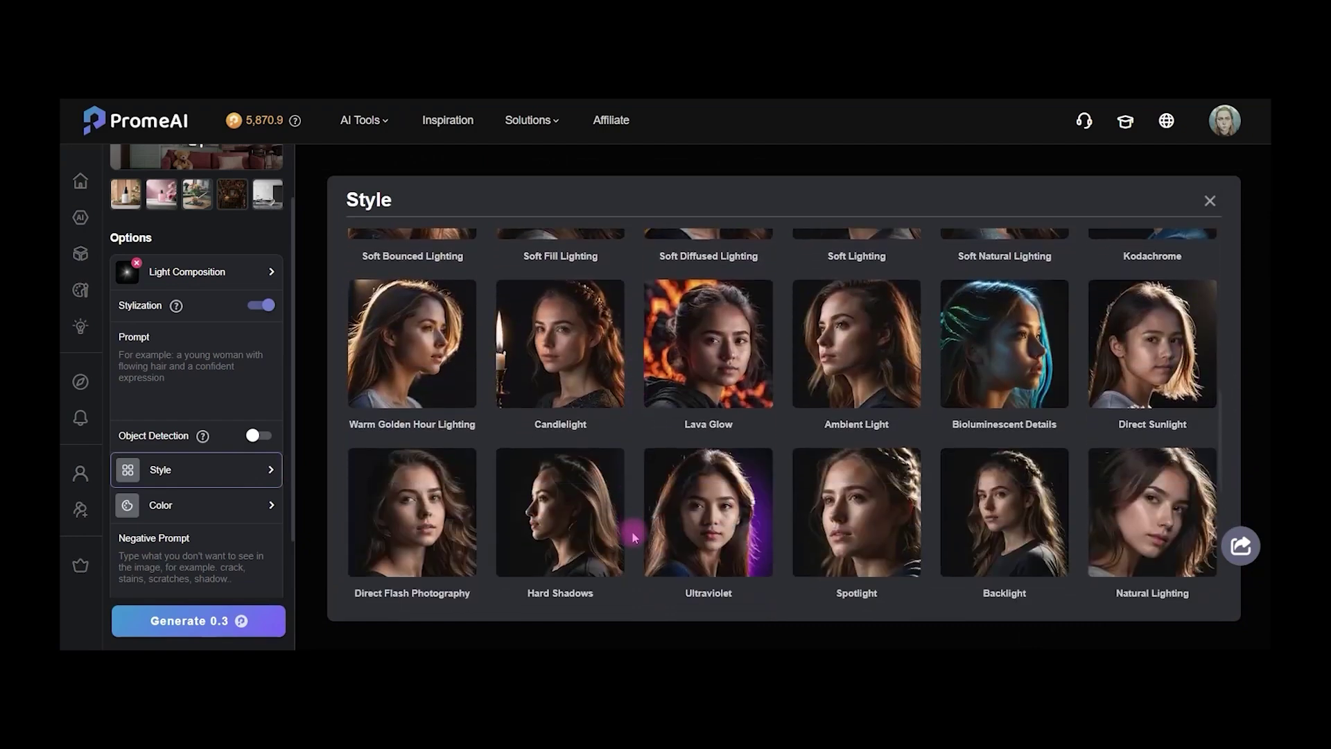
{"action": "left_click", "coordinate": [223, 504]}
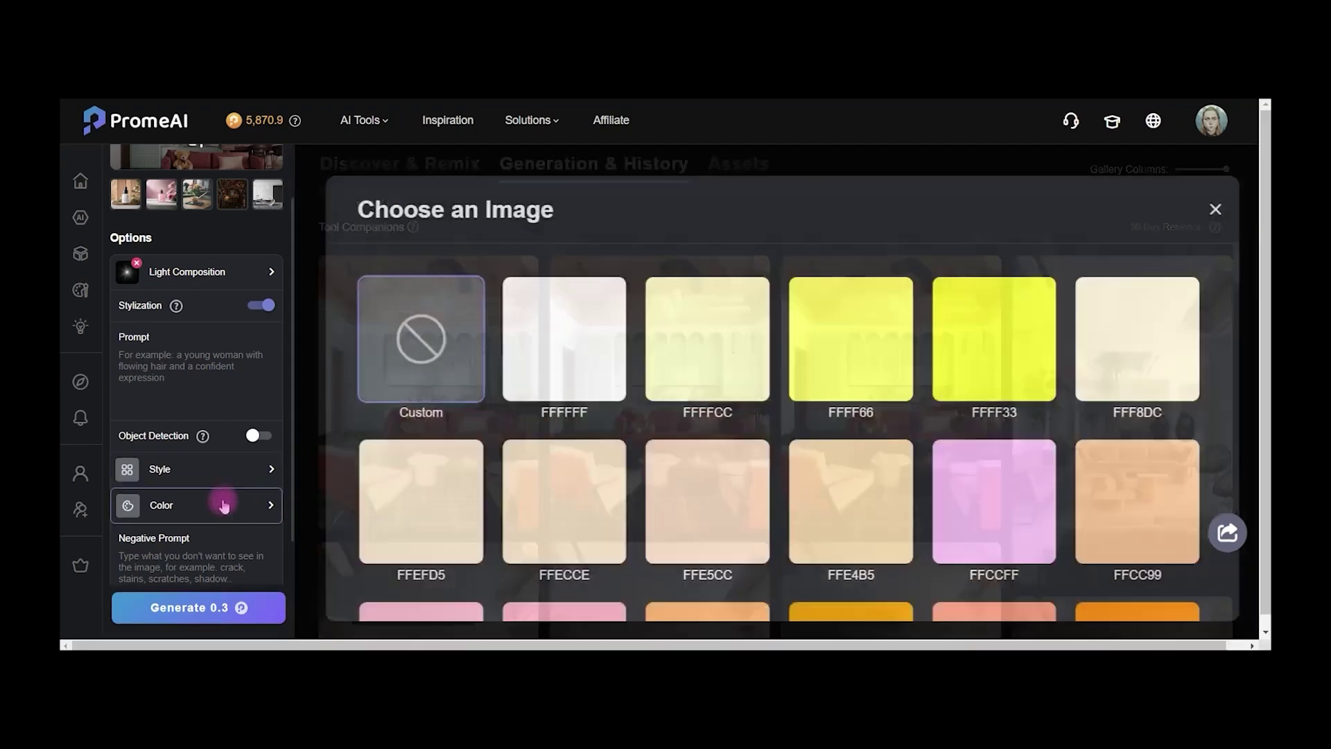
{"action": "scroll", "coordinate": [496, 416], "scroll_direction": "down", "scroll_amount": 5}
{"action": "scroll", "coordinate": [499, 421], "scroll_direction": "down", "scroll_amount": 12}
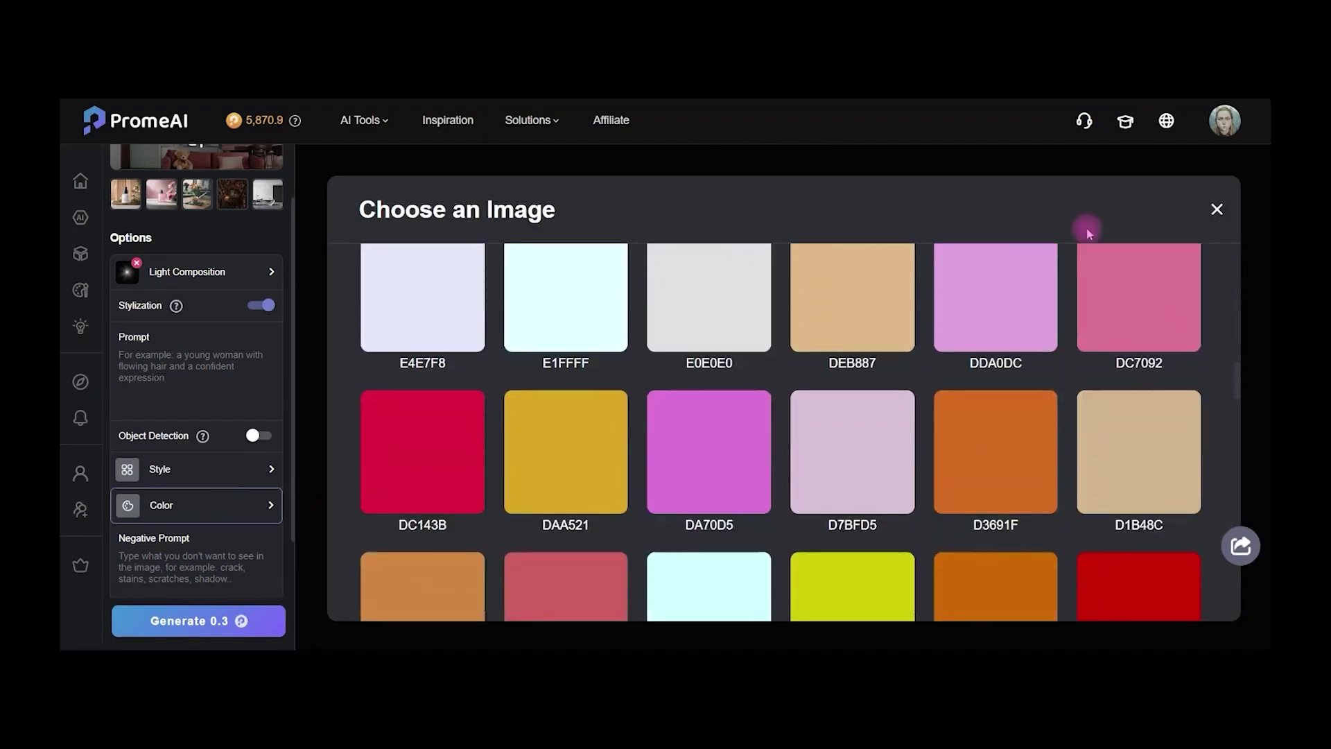
{"action": "left_click", "coordinate": [1217, 209]}
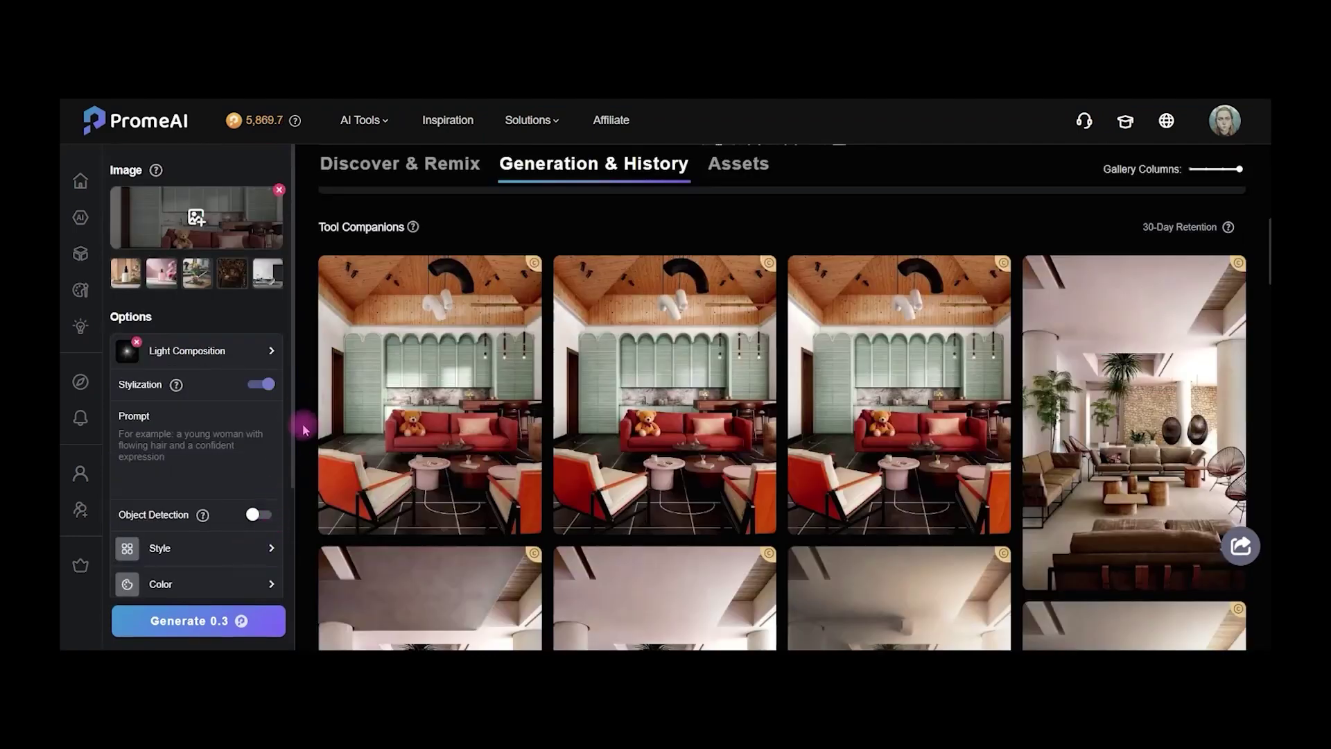
Choose the Natural Lighting style and generate stylized relit images
{"action": "left_click", "coordinate": [256, 546]}
{"action": "scroll", "coordinate": [1184, 435], "scroll_direction": "down", "scroll_amount": 2}
{"action": "scroll", "coordinate": [1184, 435], "scroll_direction": "down", "scroll_amount": 5}
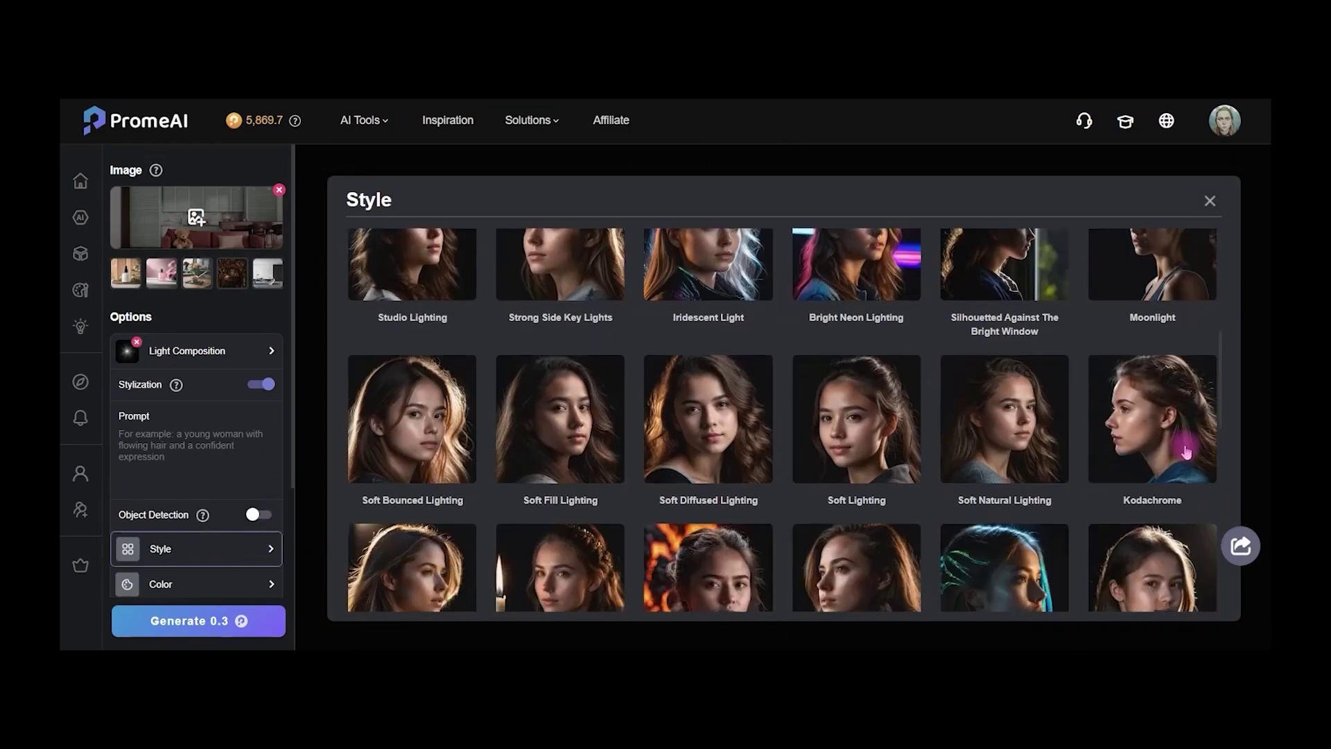
{"action": "scroll", "coordinate": [1186, 454], "scroll_direction": "down", "scroll_amount": 1}
{"action": "left_click", "coordinate": [1139, 457]}
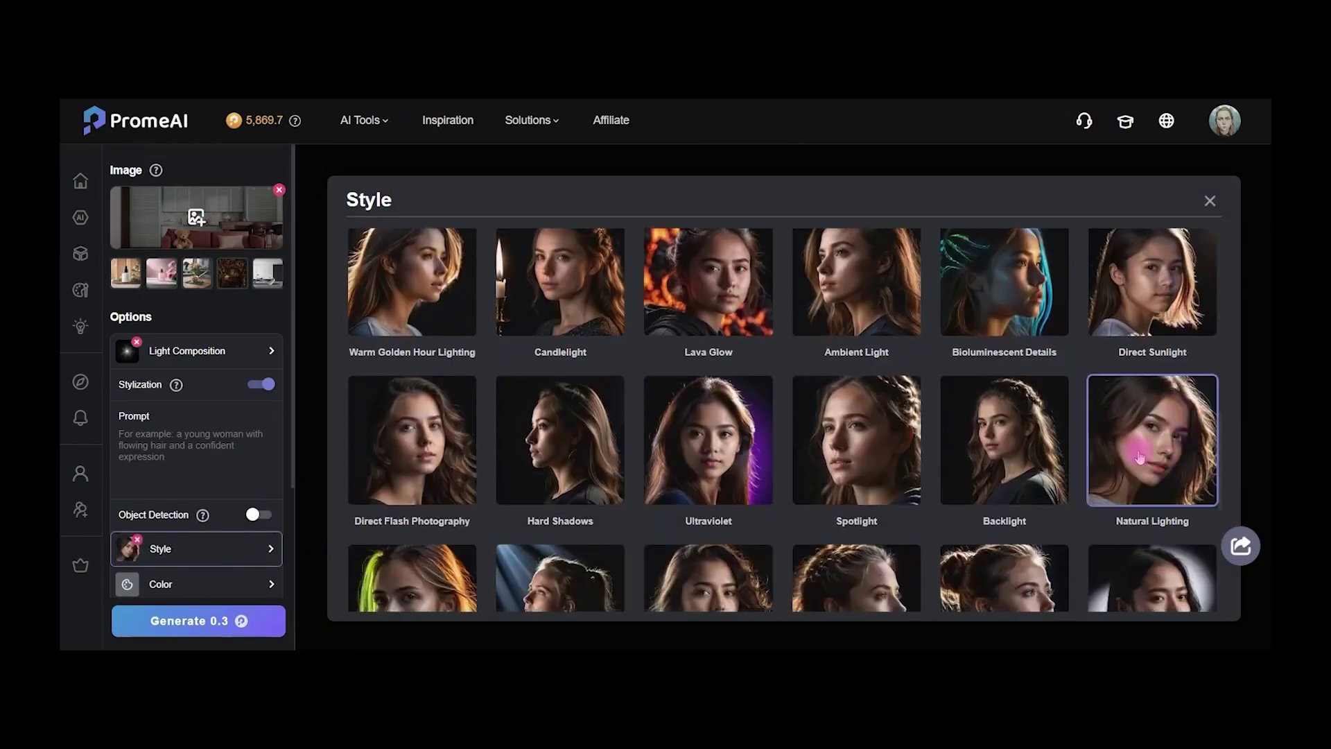
{"action": "left_click", "coordinate": [1211, 201]}
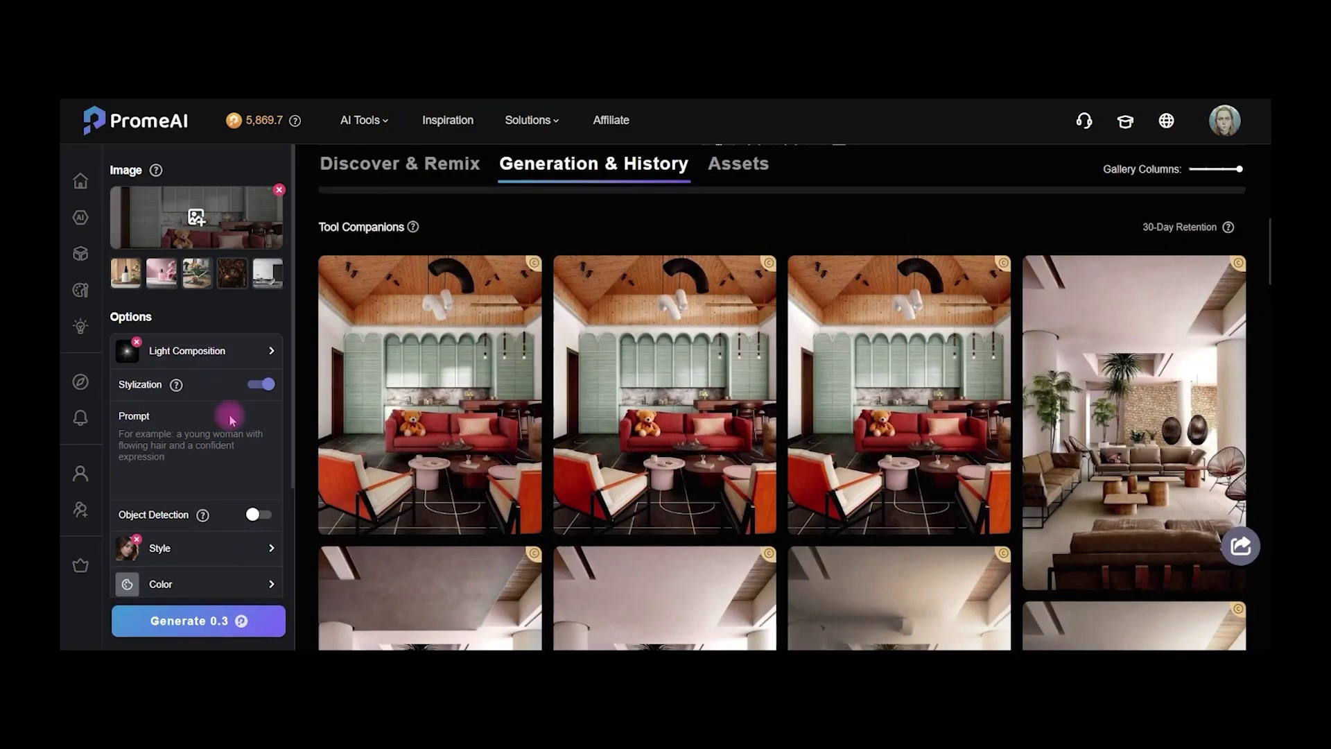
{"action": "left_click", "coordinate": [222, 620]}
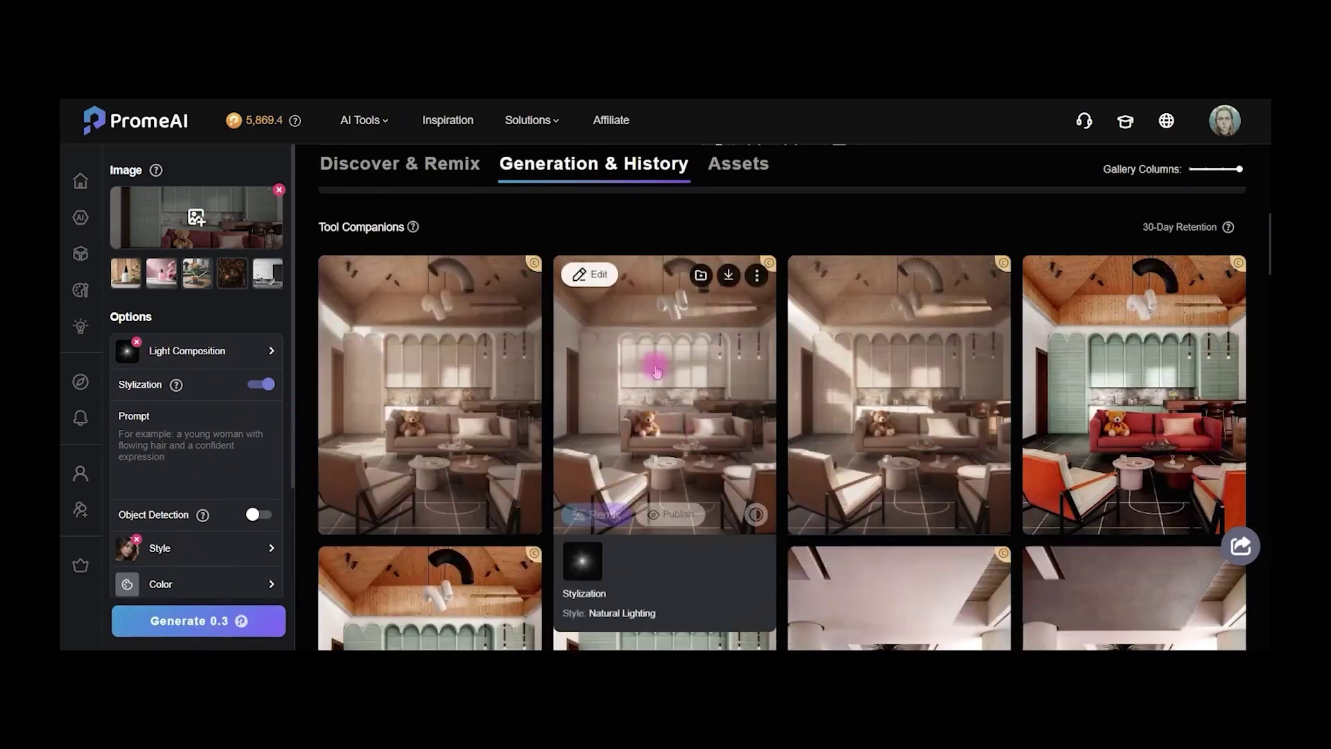
Open a result full size and step back through the earlier living-room variants
{"action": "left_click", "coordinate": [701, 339]}
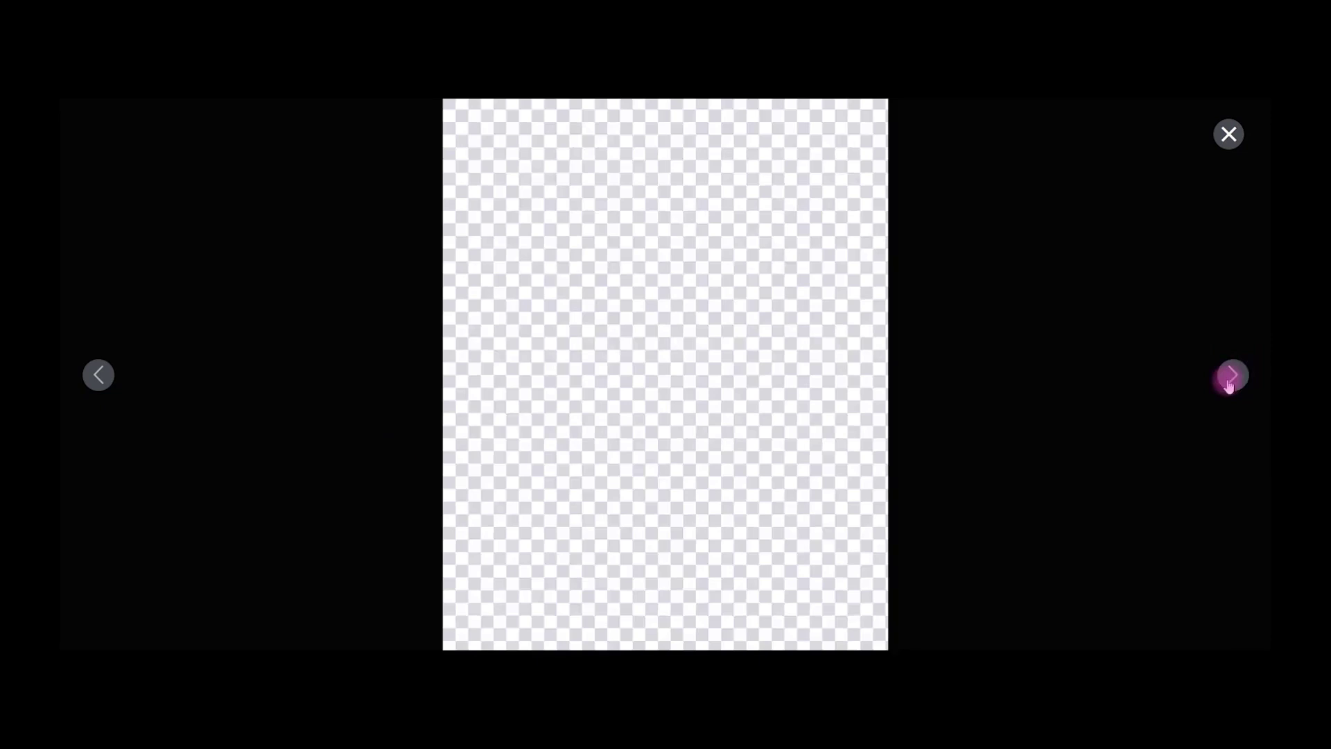
{"action": "left_click", "coordinate": [95, 376]}
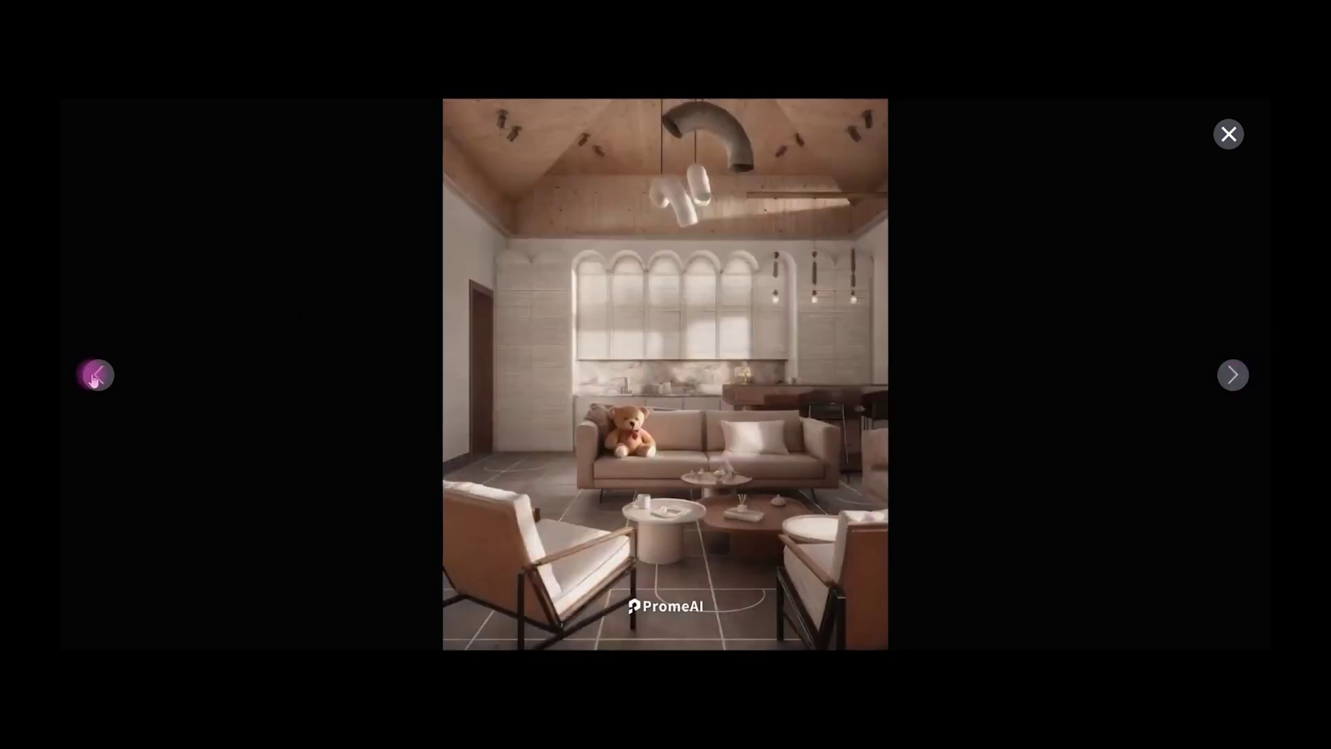
{"action": "left_click", "coordinate": [95, 375]}
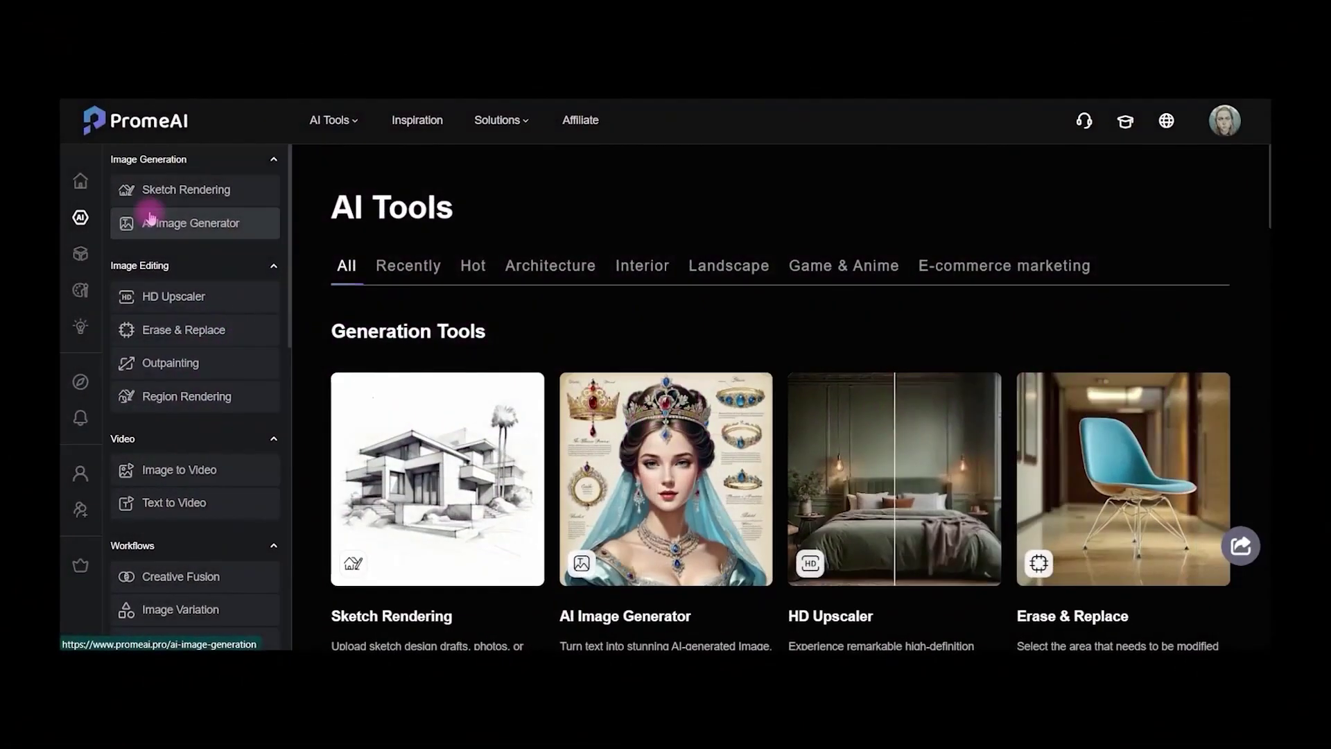
Load the beige sofa and dining-set cutout into Background Diffusion and enlarge it on the transparent canvas
{"action": "scroll", "coordinate": [242, 378], "scroll_direction": "down", "scroll_amount": 3}
{"action": "scroll", "coordinate": [241, 378], "scroll_direction": "down", "scroll_amount": 1}
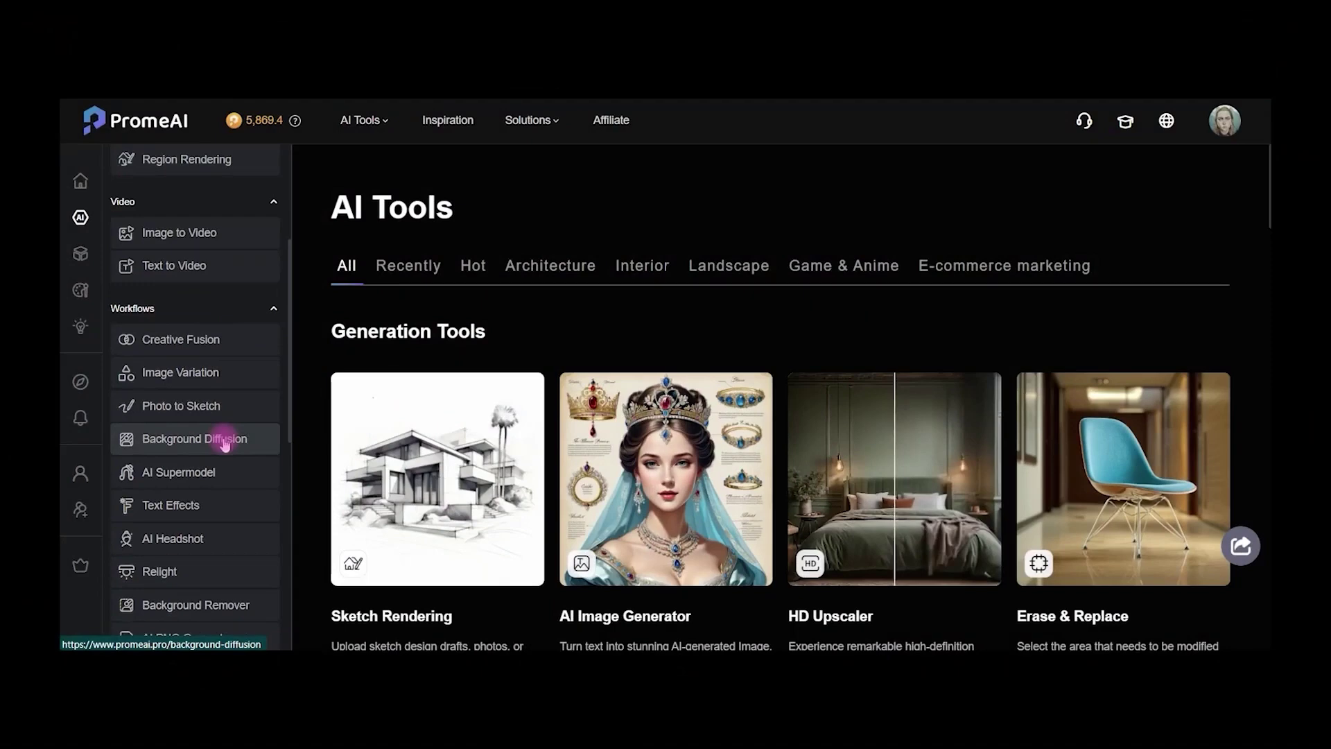
{"action": "left_click", "coordinate": [224, 444]}
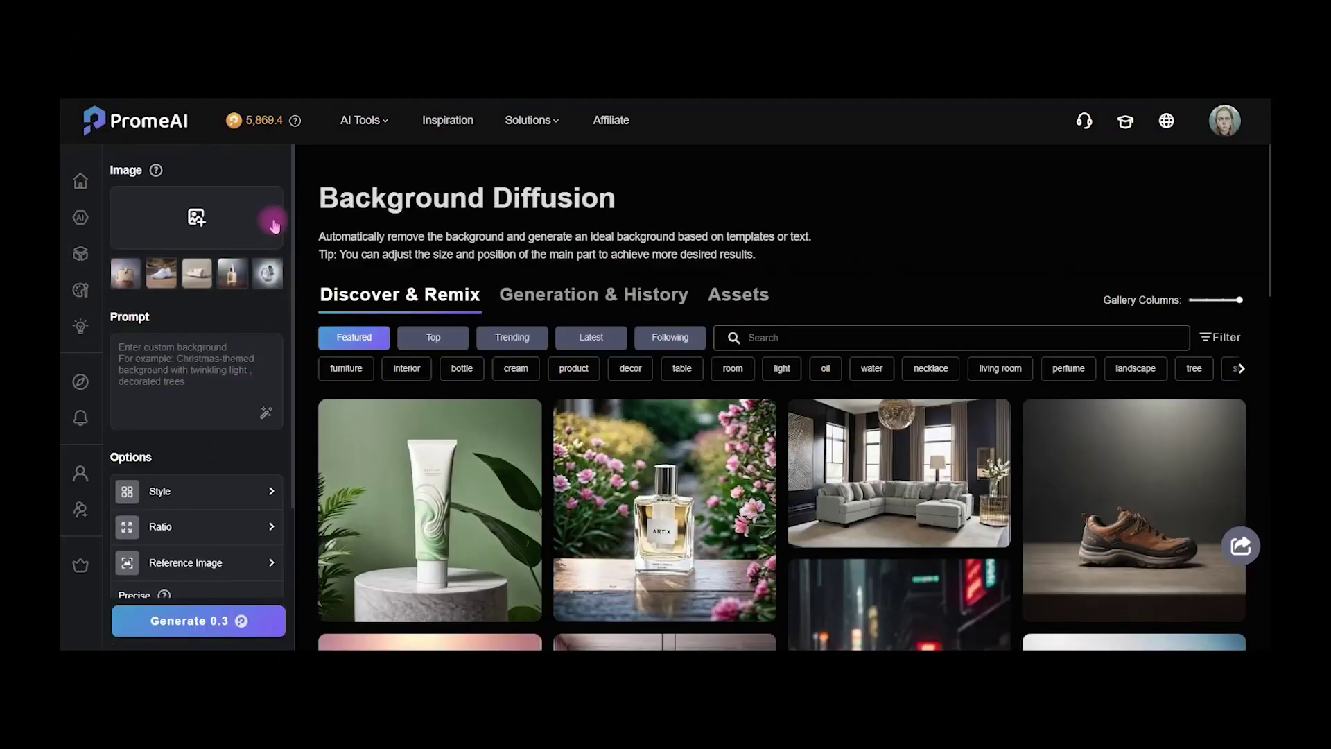
{"action": "left_click_drag", "start_coordinate": [1151, 228], "coordinate": [197, 233]}
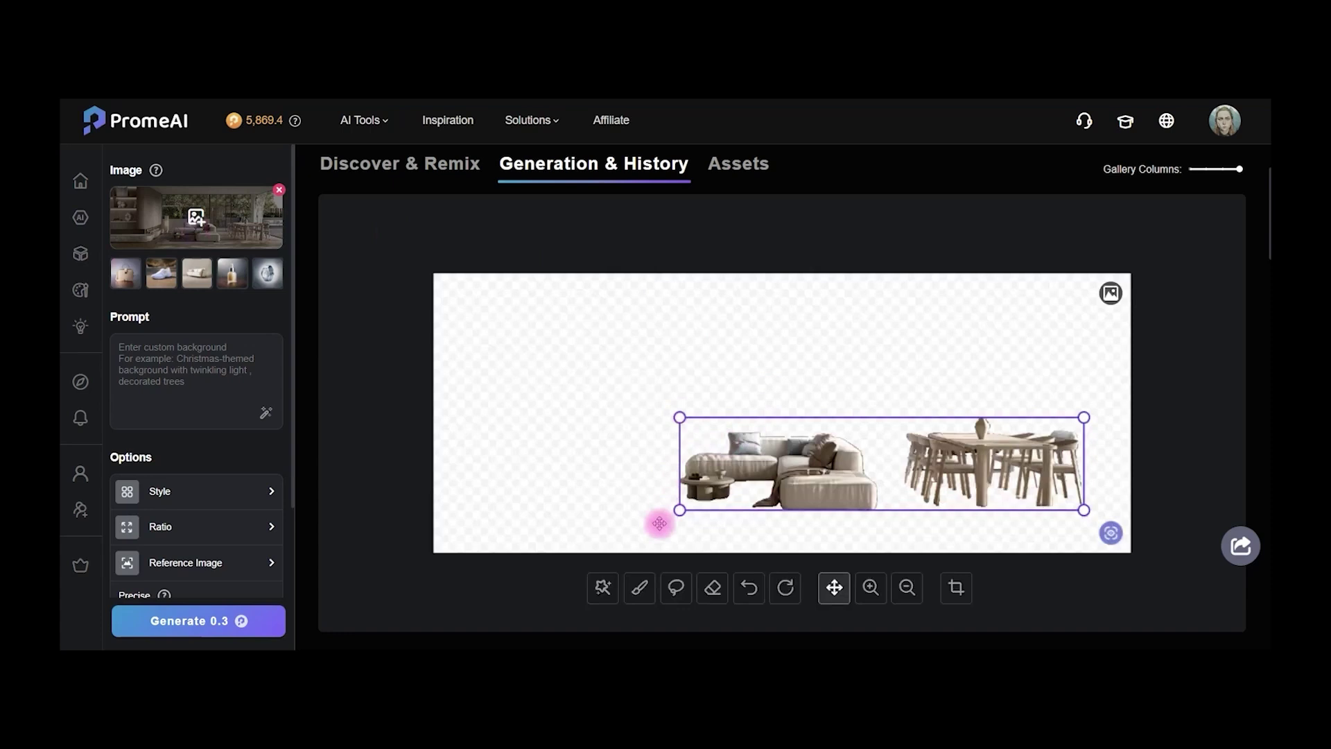
{"action": "left_click_drag", "start_coordinate": [680, 416], "coordinate": [582, 363]}
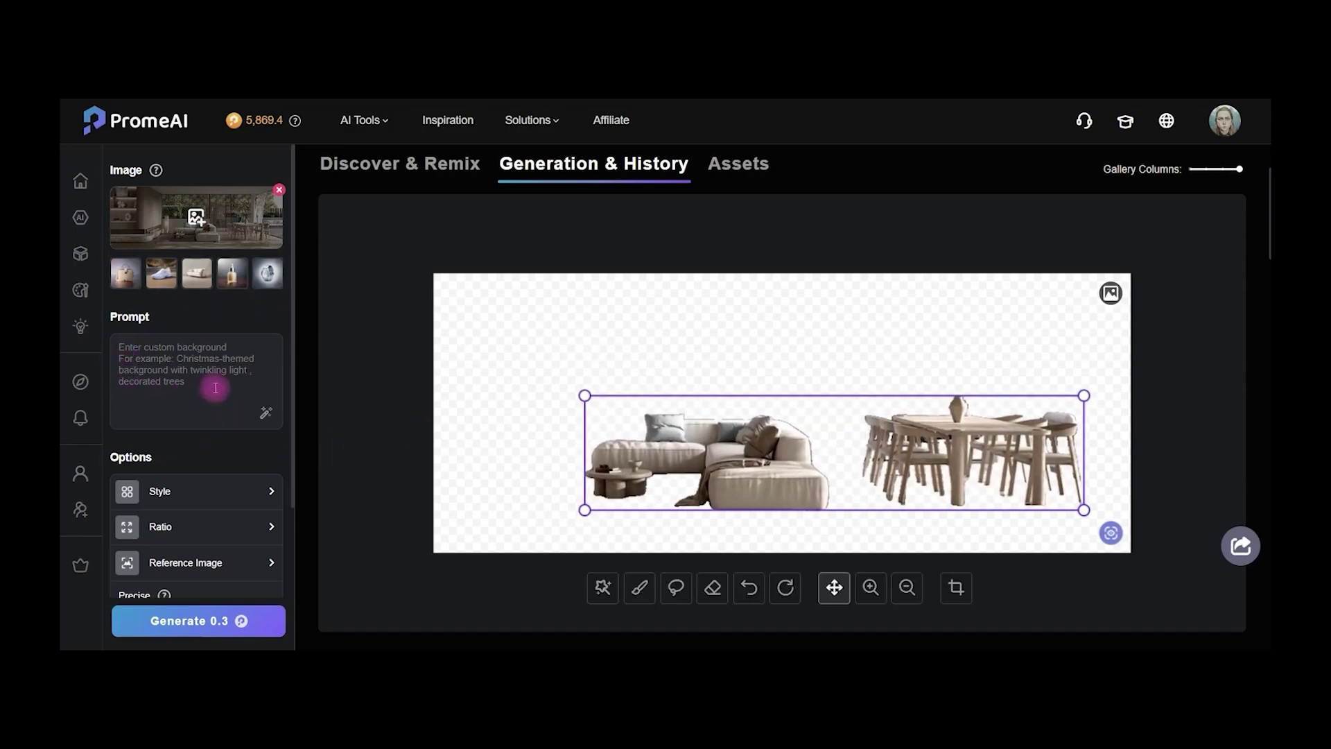
Pick Italian Industrial from Indoor Furniture › Industrial styles and widen the canvas to 1280×512
{"action": "scroll", "coordinate": [136, 354], "scroll_direction": "down", "scroll_amount": 3}
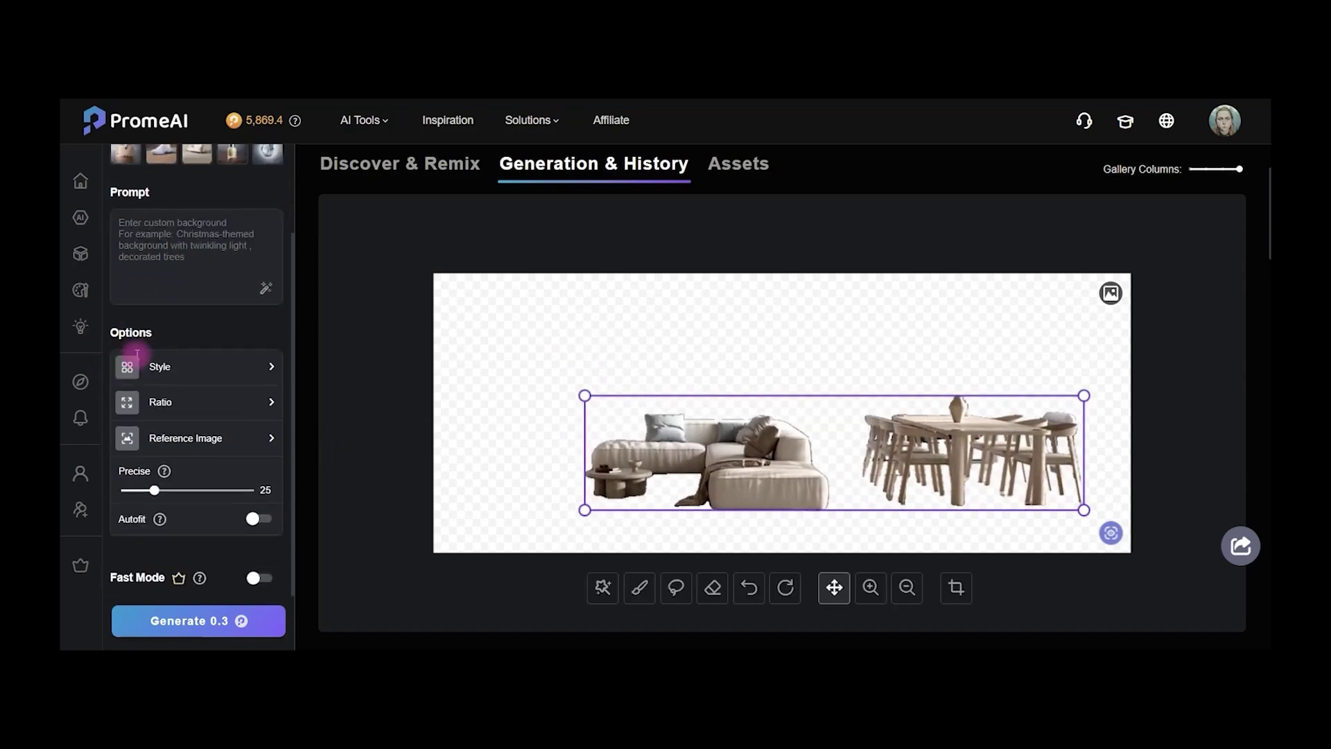
{"action": "left_click", "coordinate": [149, 334]}
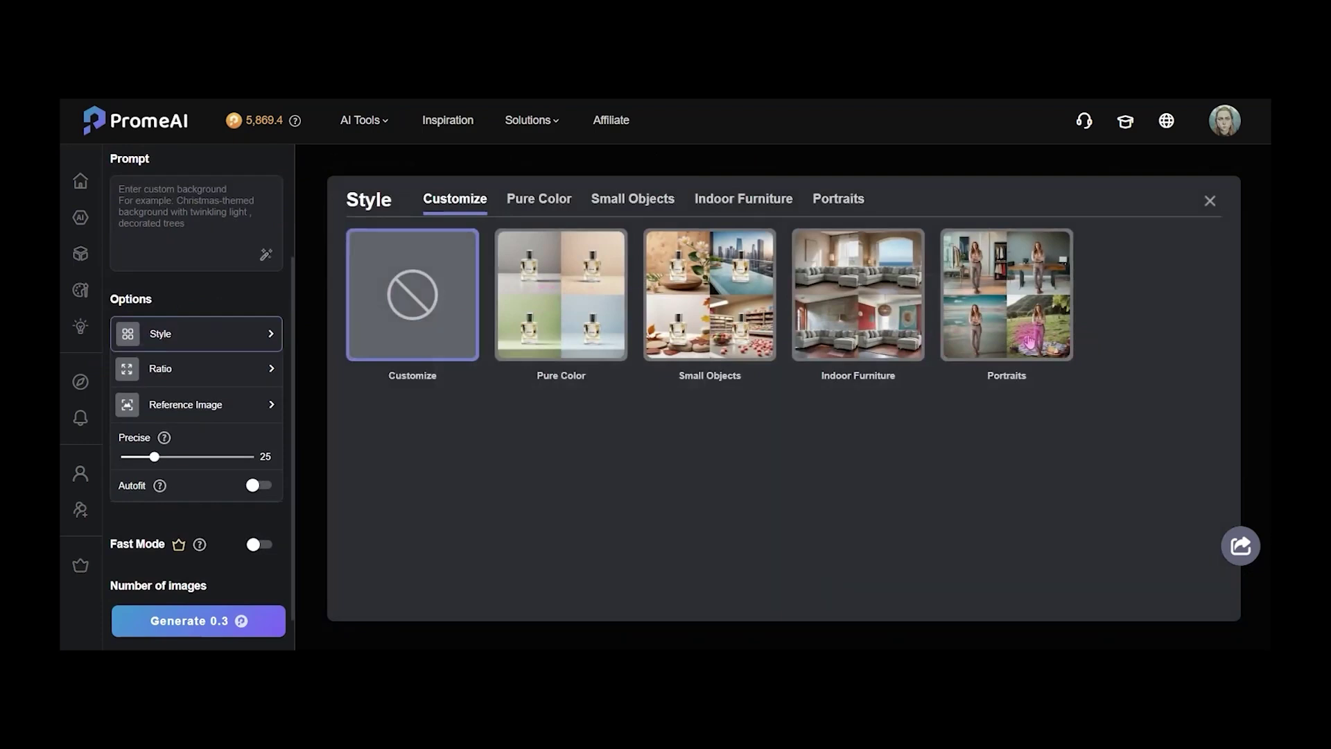
{"action": "left_click", "coordinate": [847, 317]}
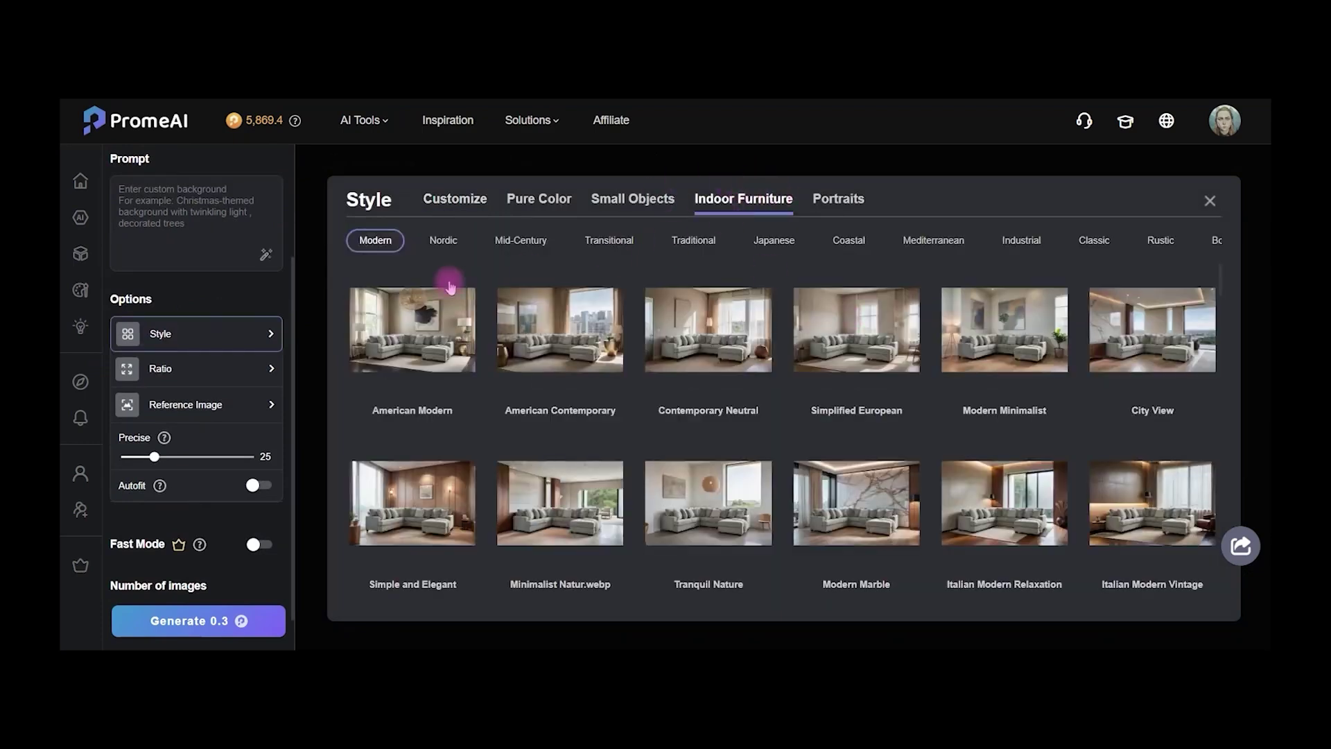
{"action": "scroll", "coordinate": [1159, 240], "scroll_direction": "right", "scroll_amount": 1}
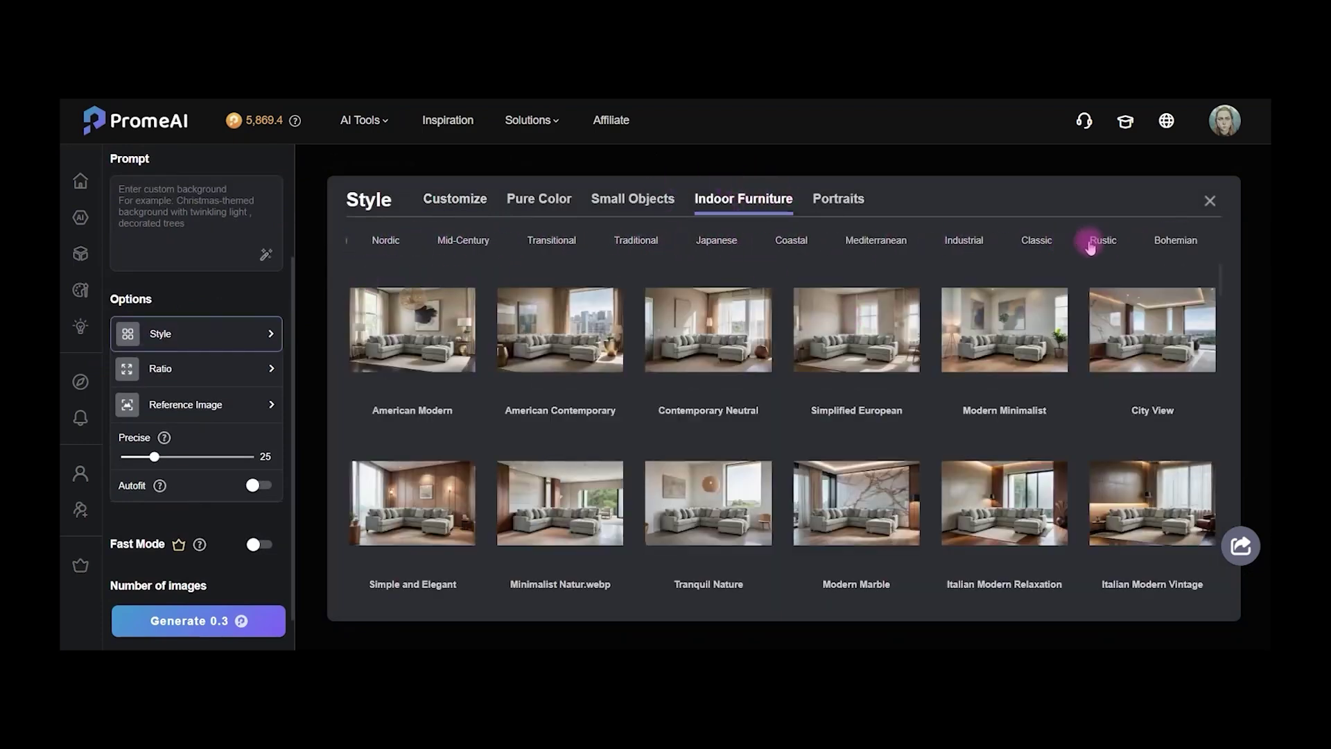
{"action": "left_click", "coordinate": [977, 244]}
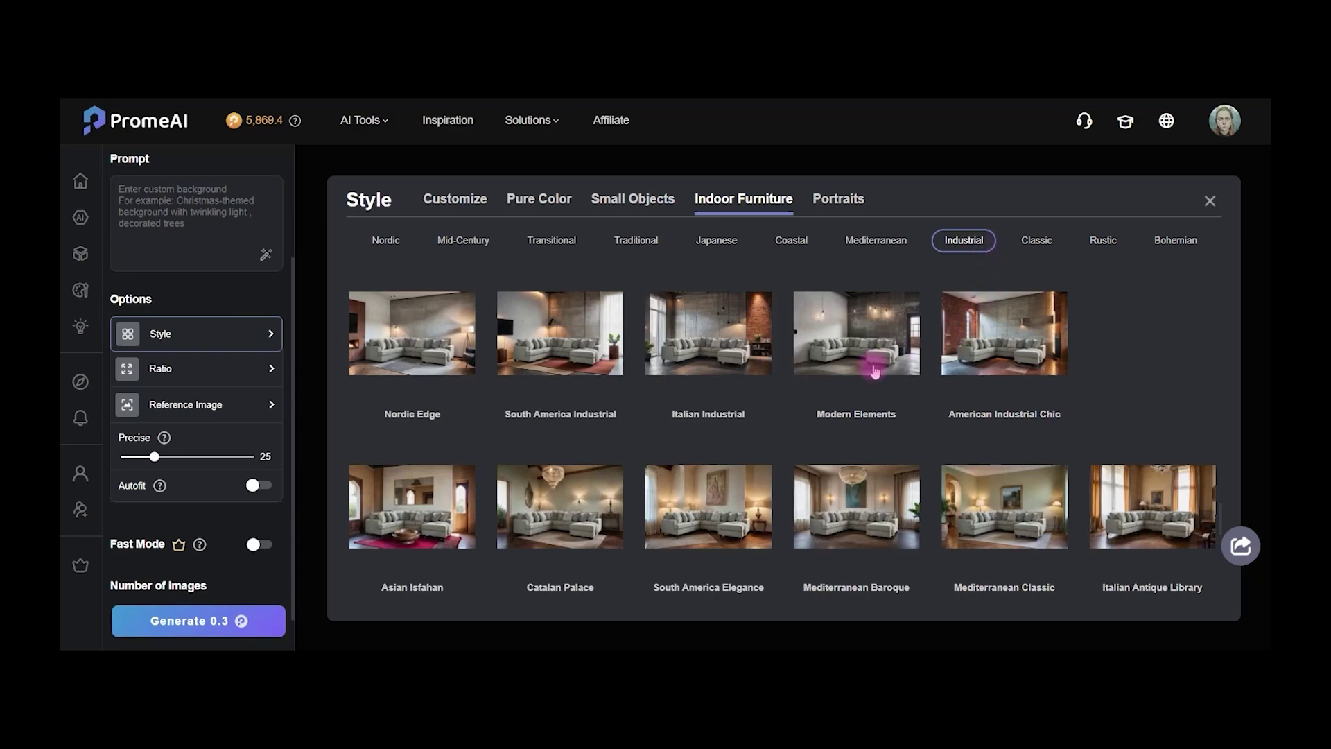
{"action": "left_click", "coordinate": [694, 356]}
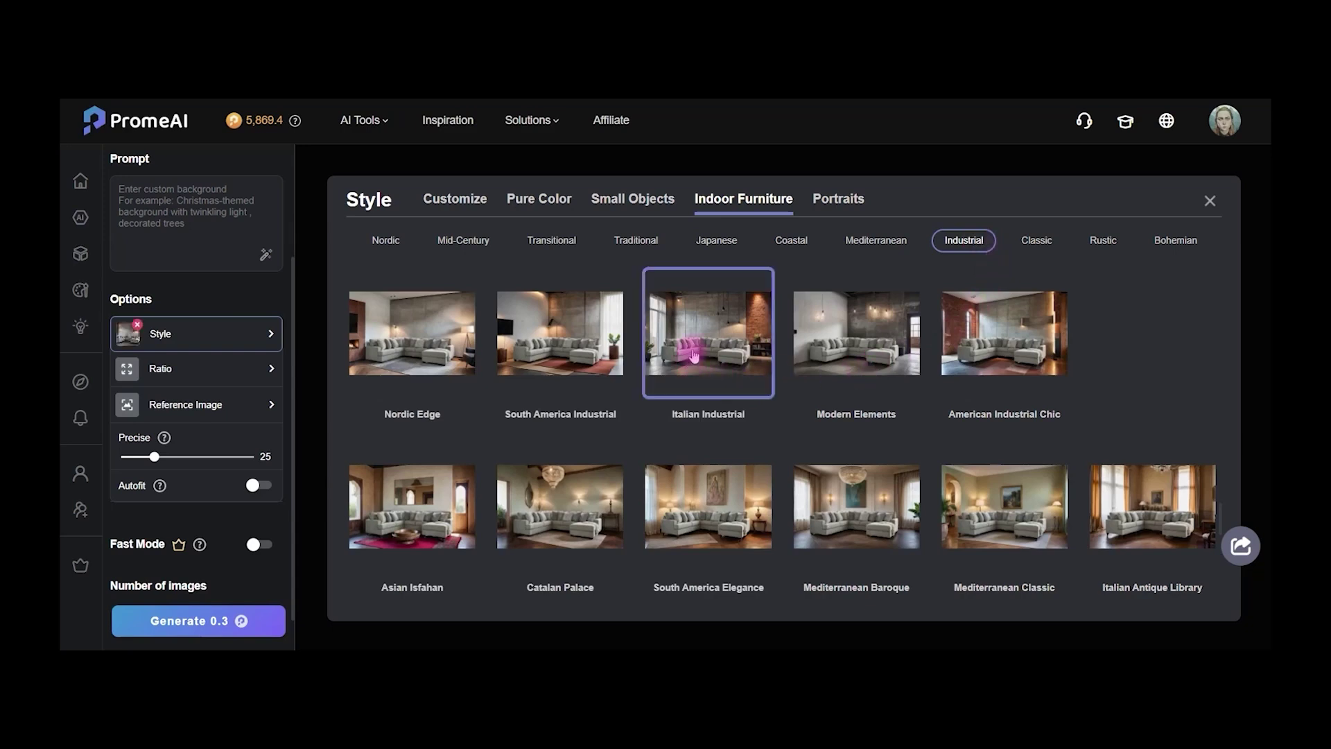
{"action": "left_click", "coordinate": [217, 378]}
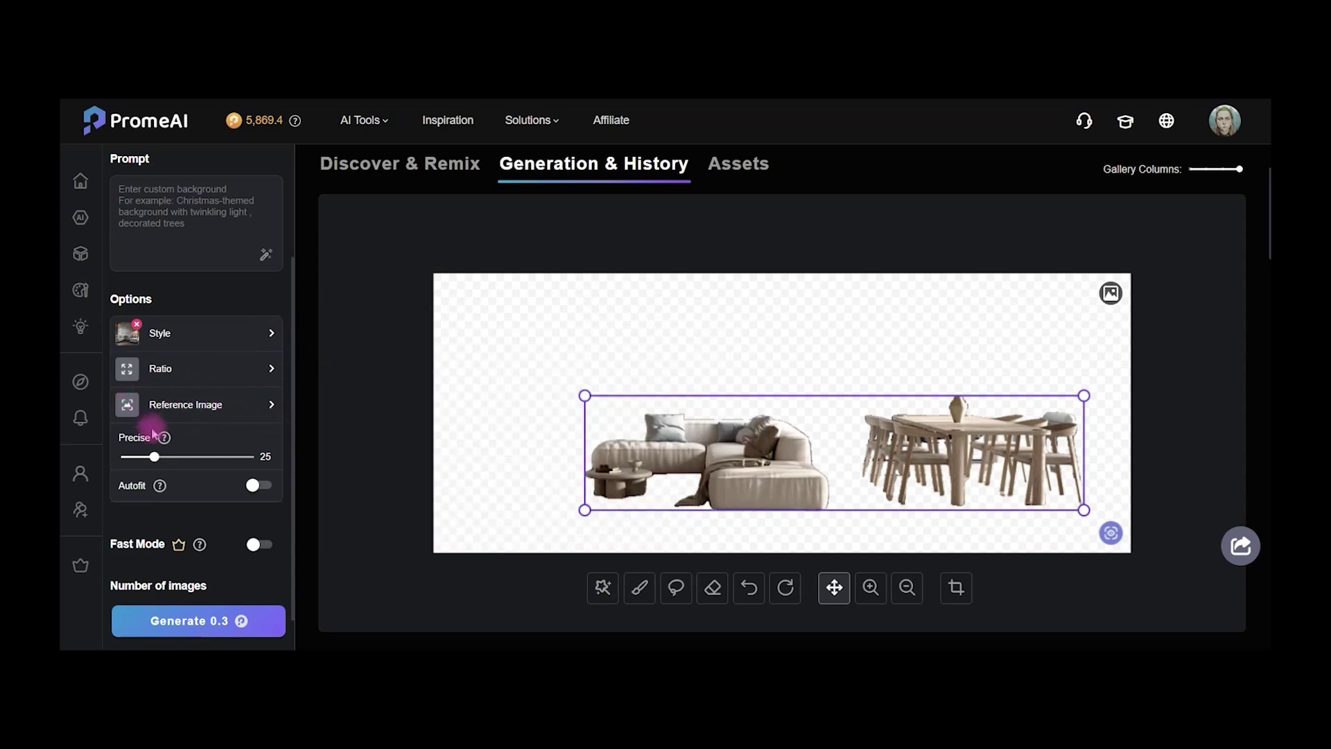
Switch on Autofit in Options to fit the sofa and dining set within the wide canvas
{"action": "mouse_move", "coordinate": [164, 441]}
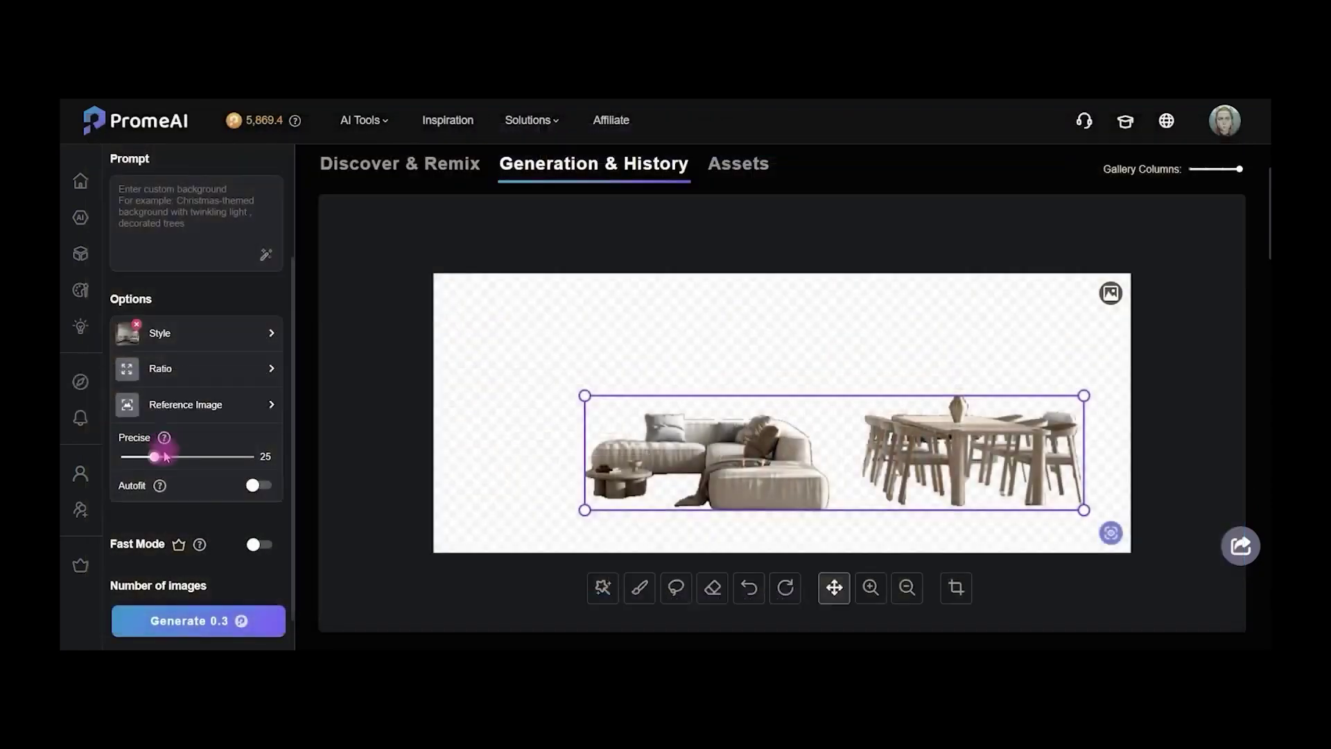
{"action": "mouse_move", "coordinate": [165, 493]}
{"action": "left_click", "coordinate": [259, 485]}
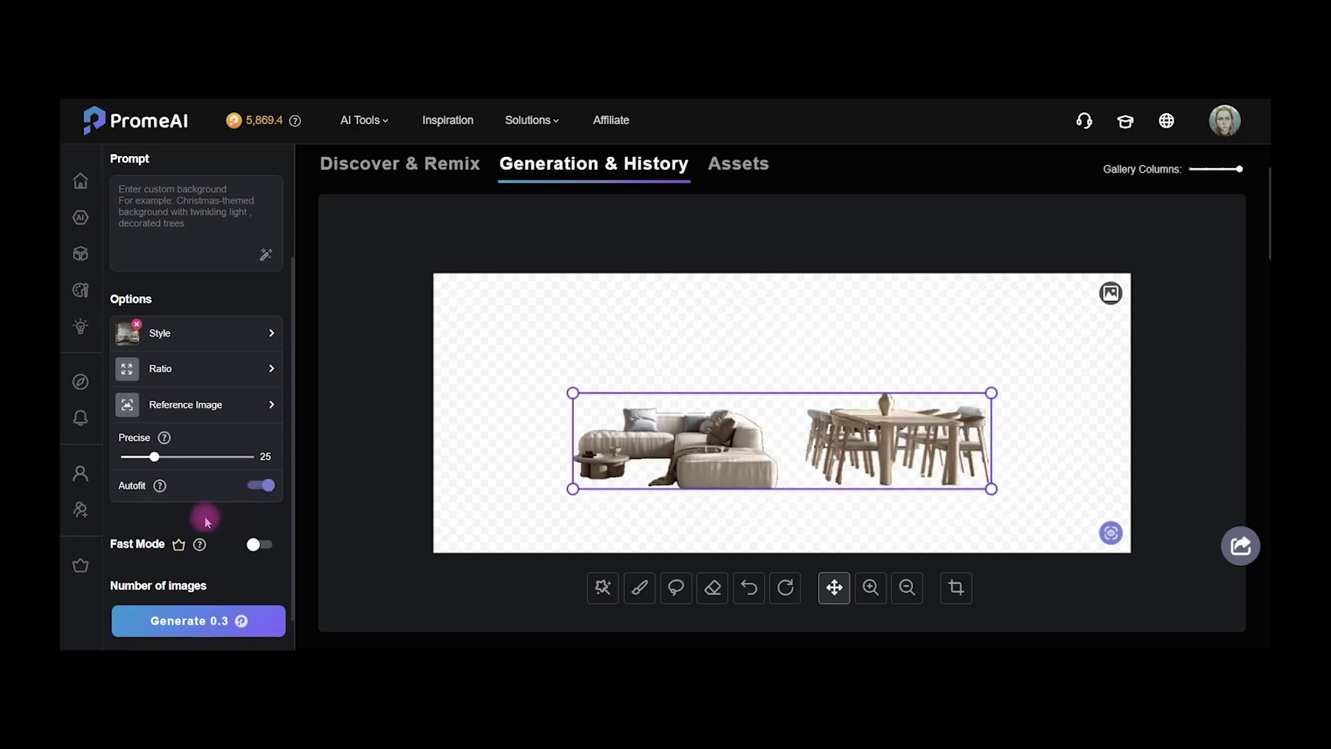
Generate the Italian Industrial room renders, preview one full size, then open the third result's tools menu
{"action": "left_click", "coordinate": [246, 621]}
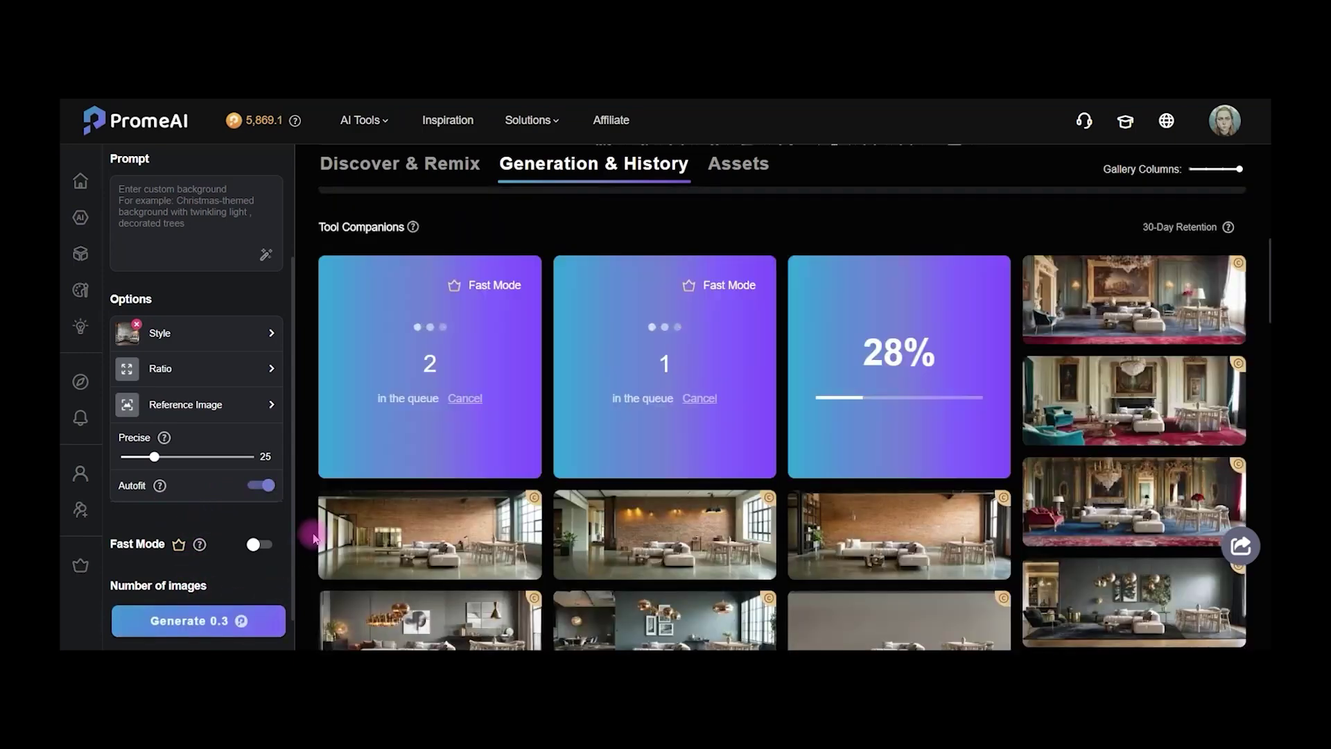
{"action": "left_click", "coordinate": [430, 289]}
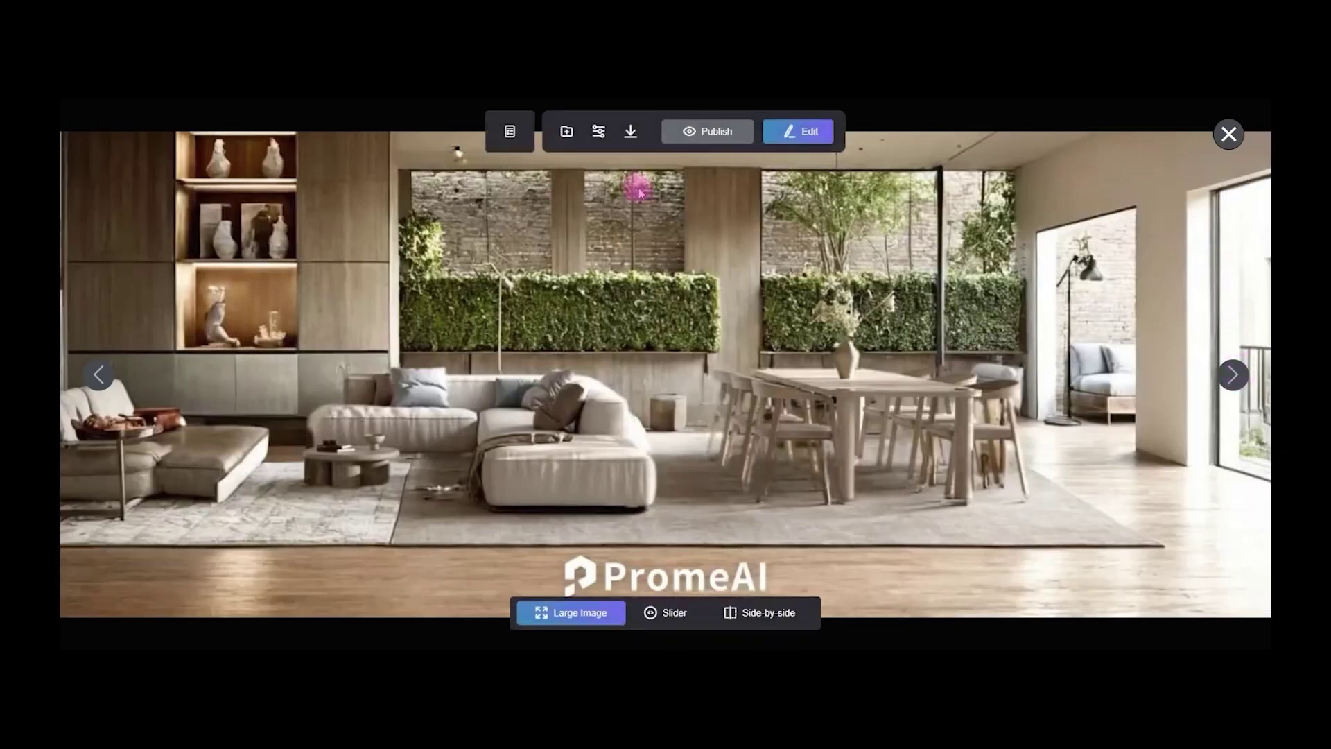
{"action": "left_click", "coordinate": [1238, 139]}
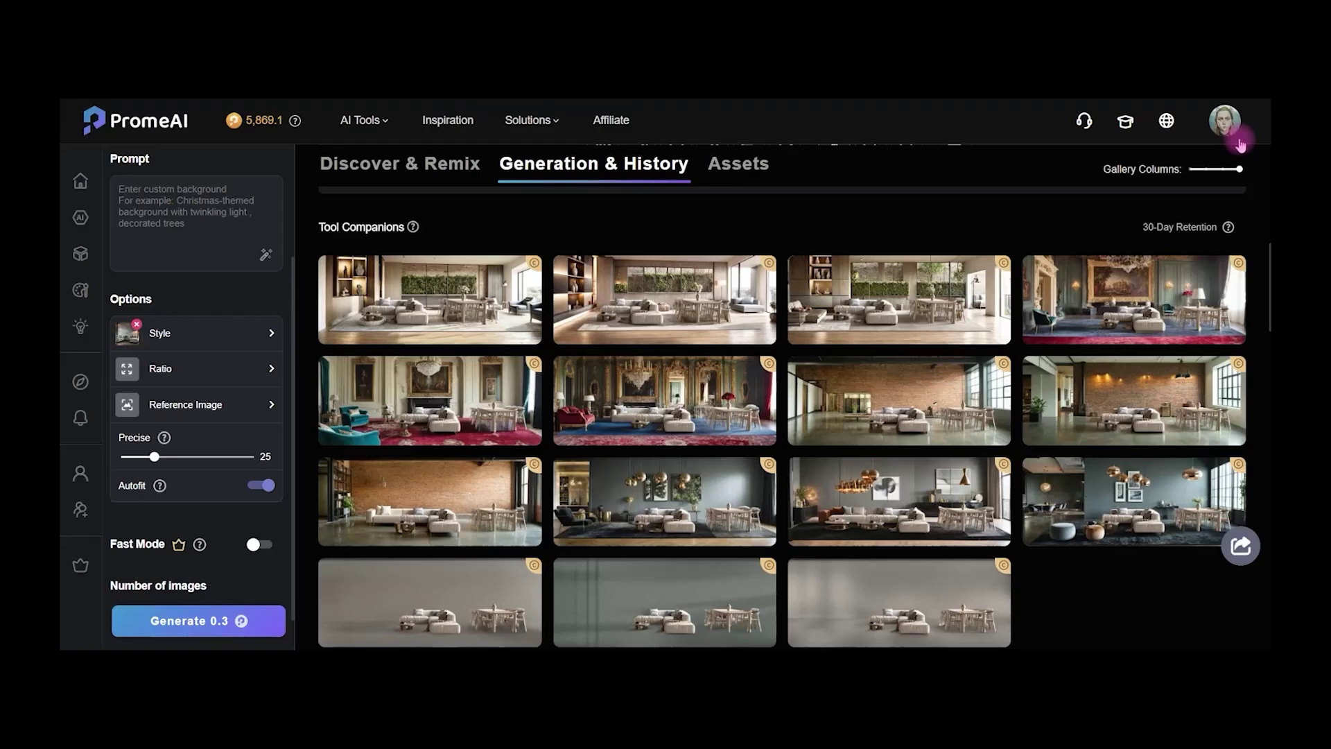
{"action": "mouse_move", "coordinate": [825, 303]}
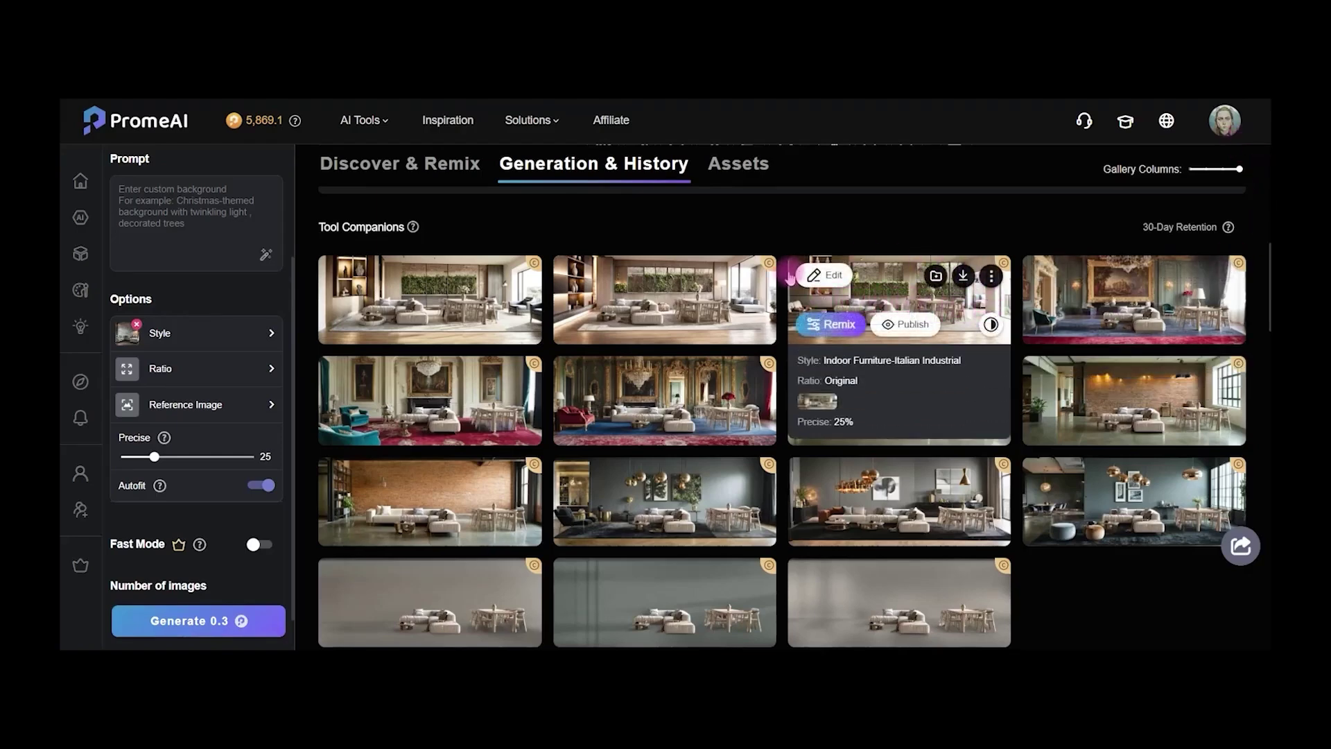
{"action": "left_click", "coordinate": [830, 277]}
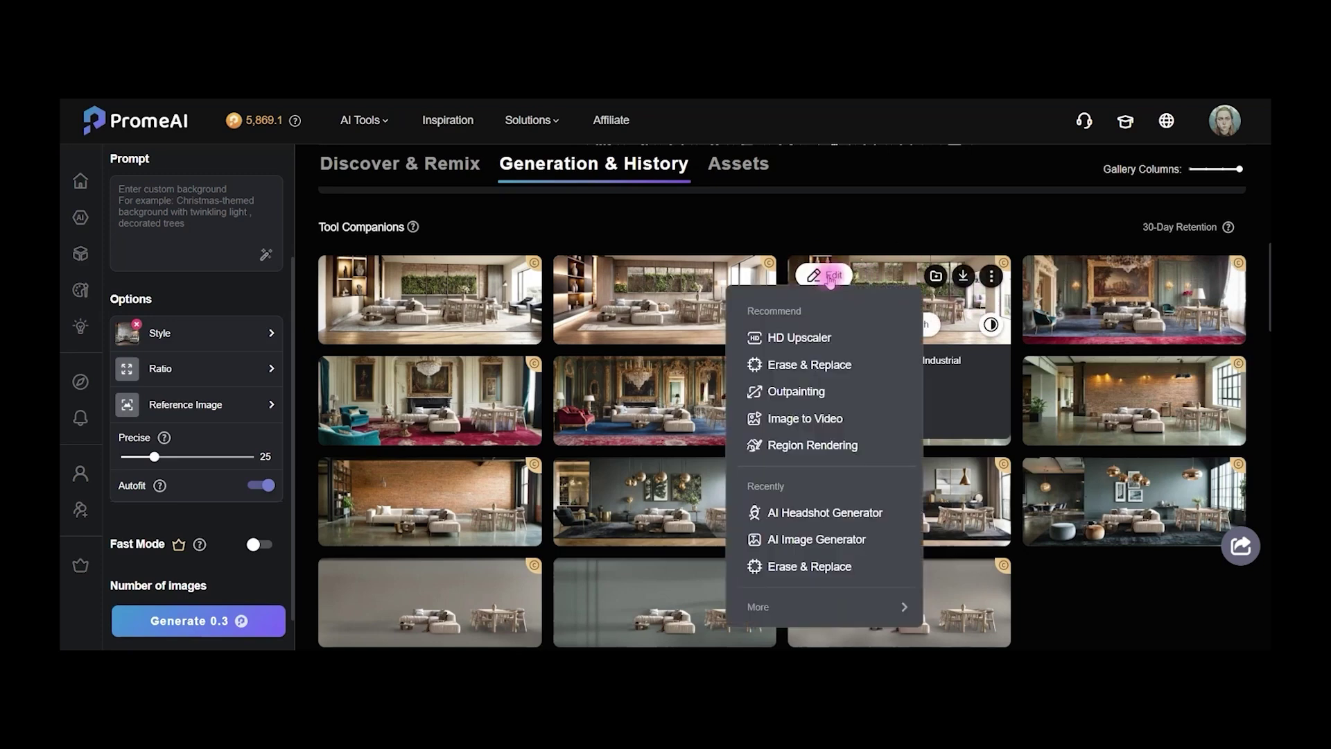
Upscale the Italian Industrial render in HD Upscaler at Slight creativity and view it full size
{"action": "left_click", "coordinate": [811, 340]}
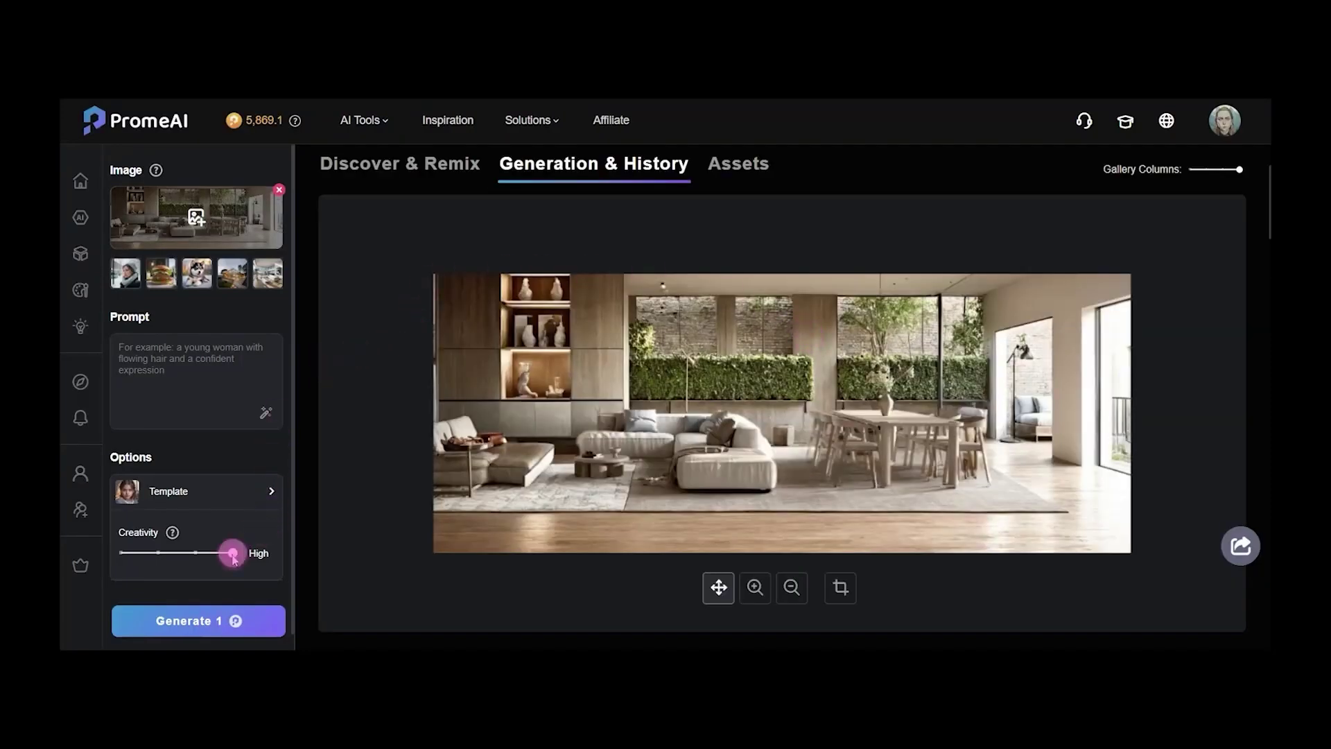
{"action": "left_click_drag", "start_coordinate": [234, 559], "coordinate": [161, 558]}
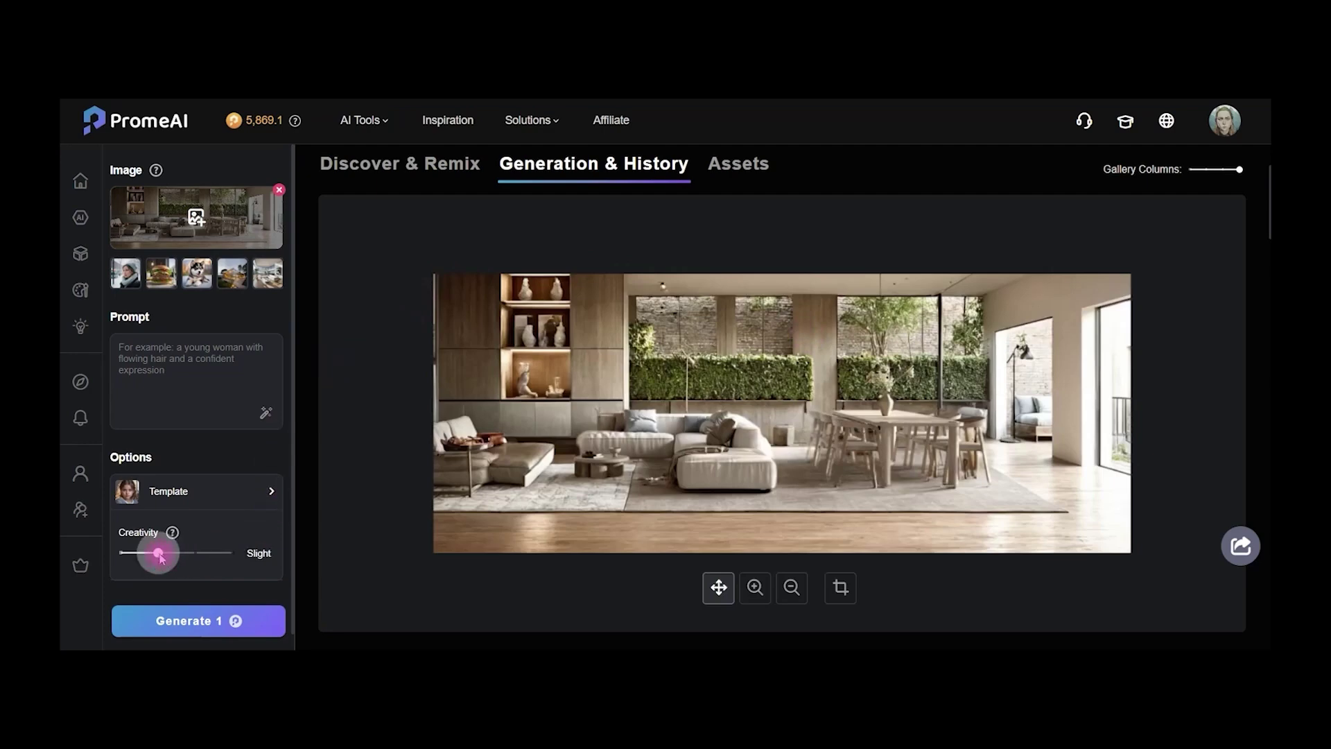
{"action": "scroll", "coordinate": [158, 555], "scroll_direction": "down", "scroll_amount": 1}
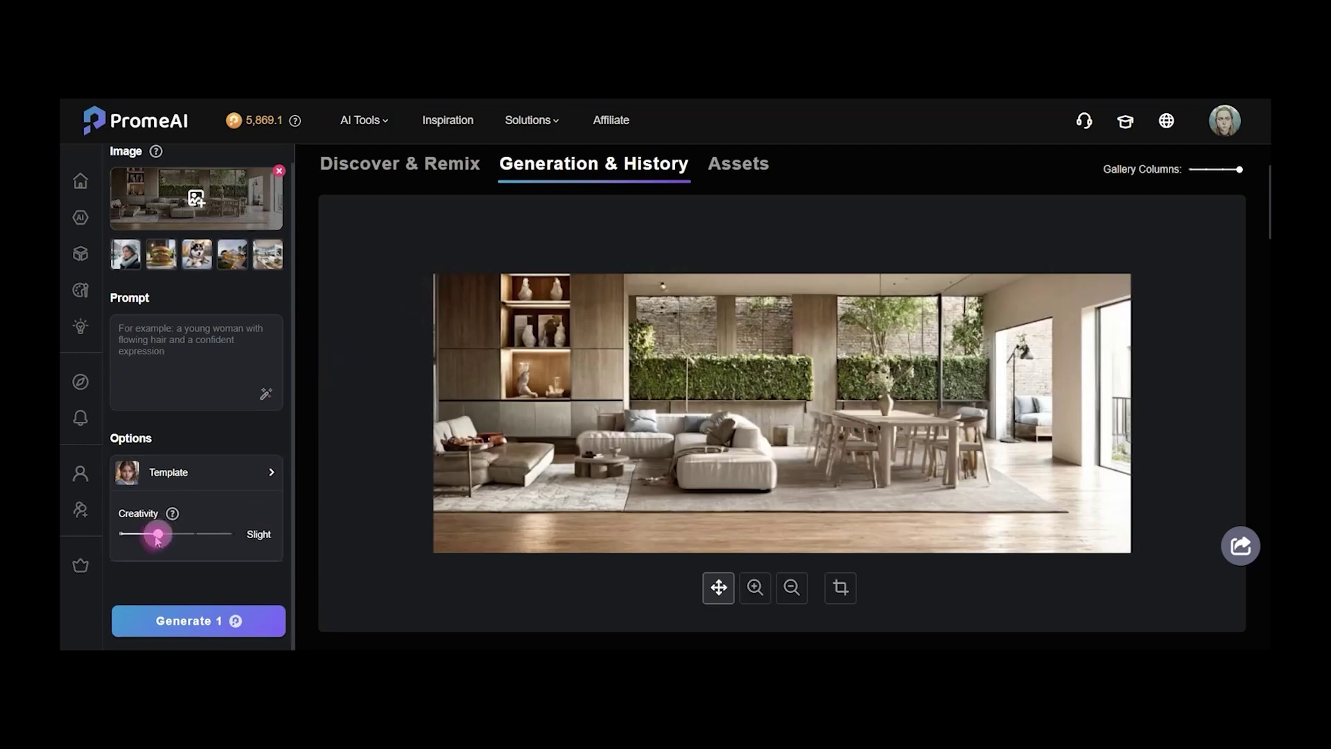
{"action": "left_click", "coordinate": [187, 620]}
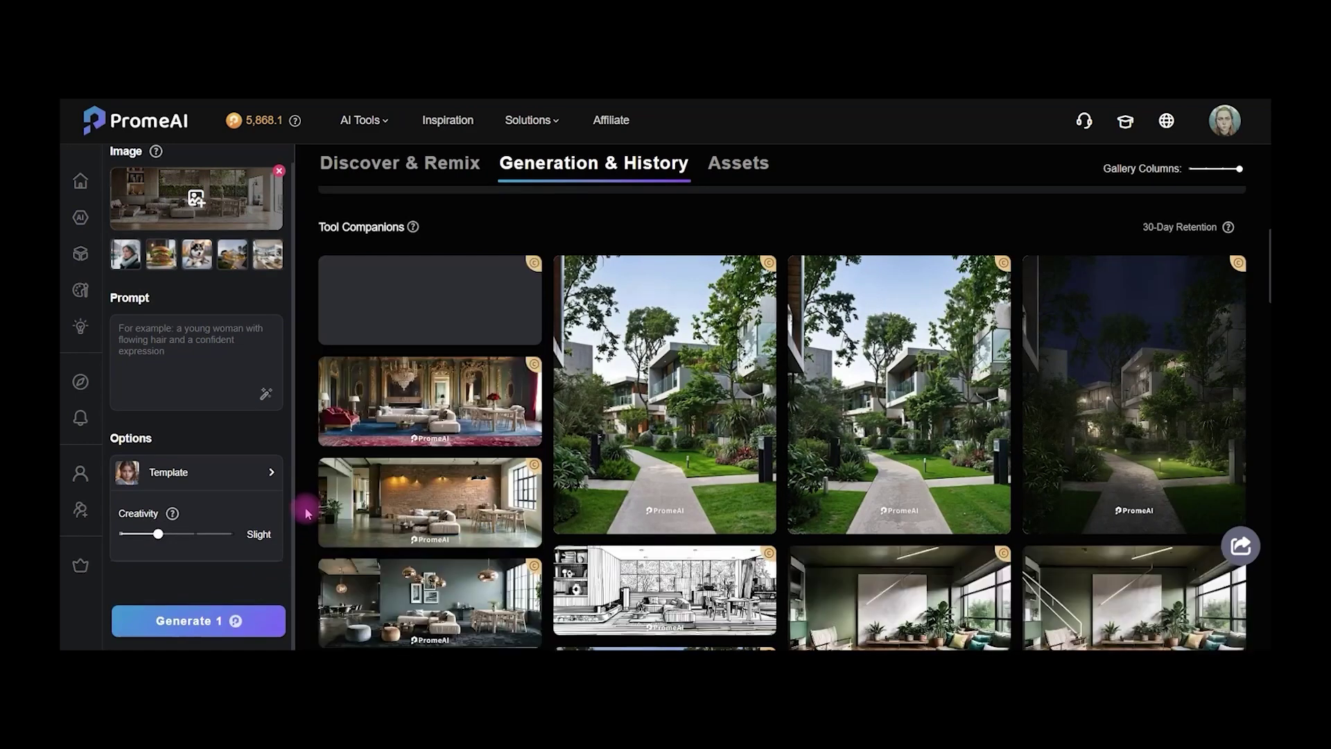
{"action": "mouse_move", "coordinate": [333, 315]}
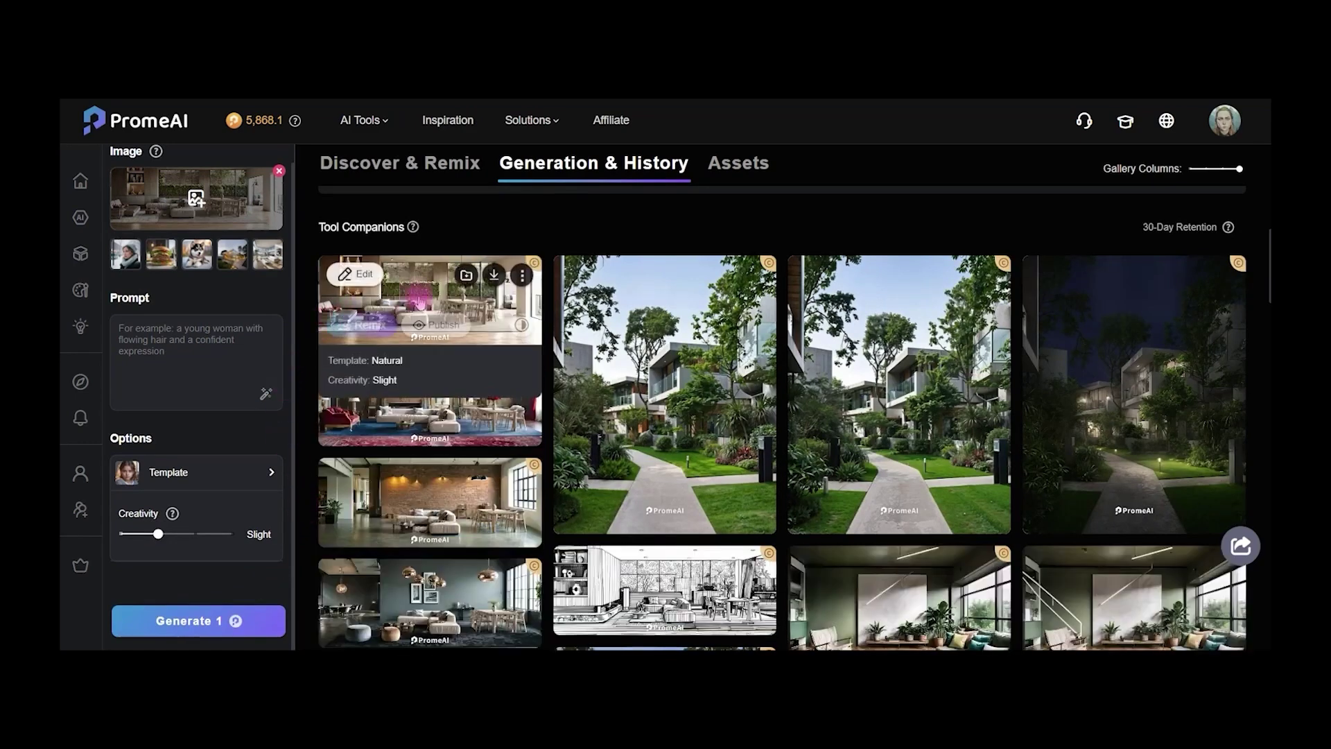
{"action": "left_click", "coordinate": [452, 301]}
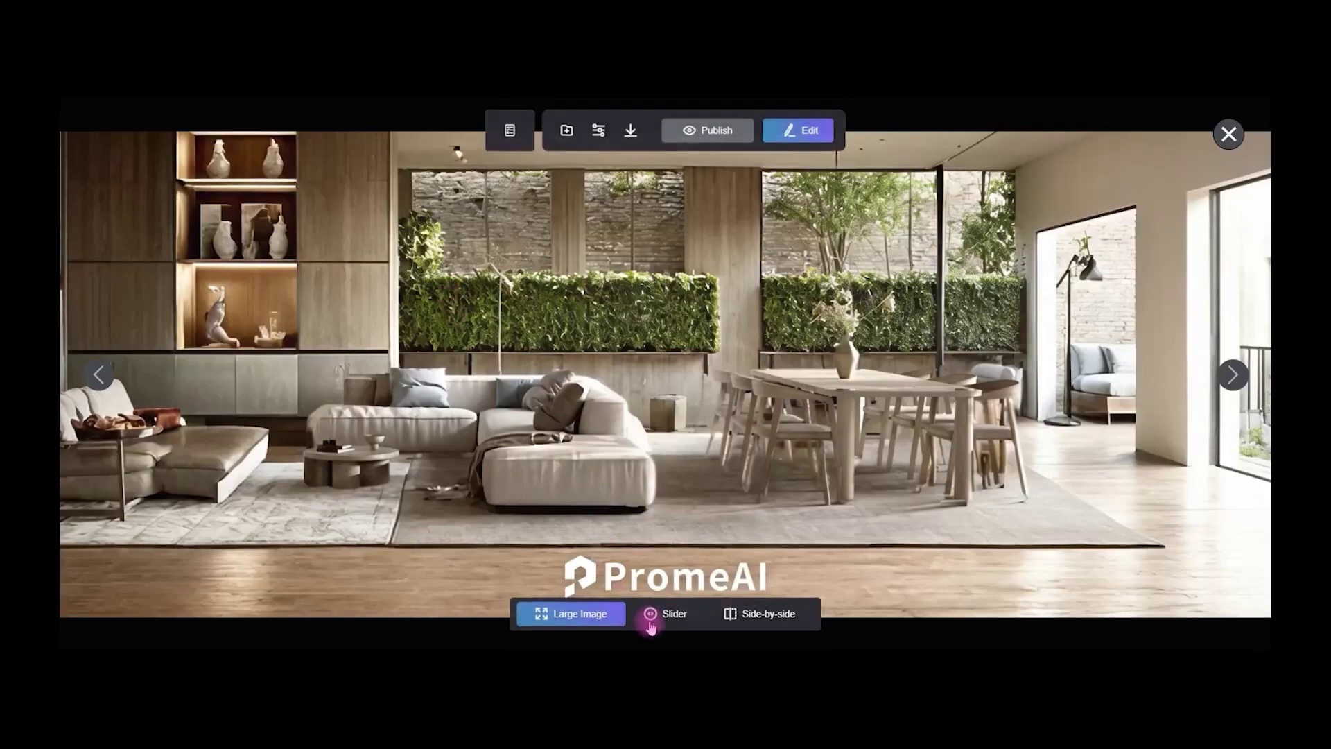